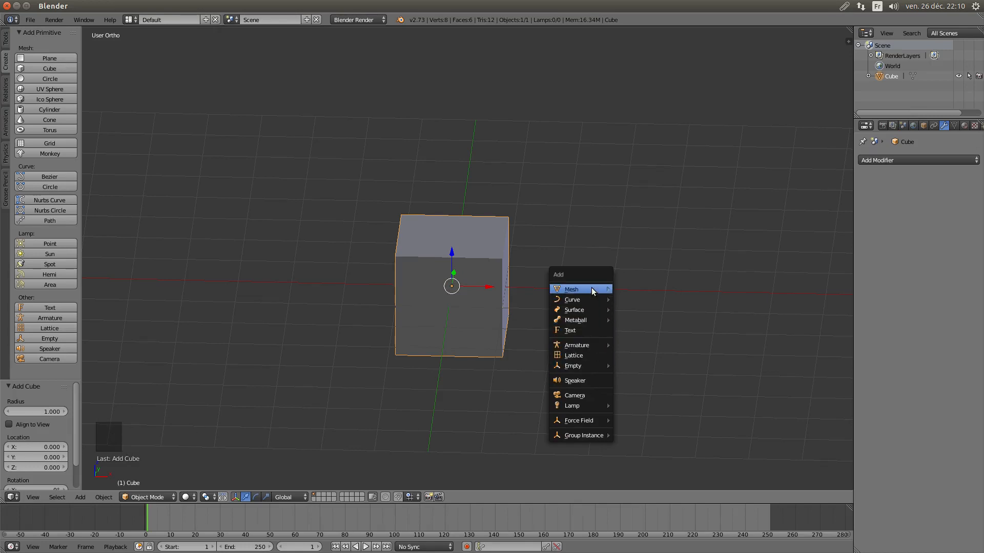
Add a UV sphere to the scene beside the cube
mouse_move(591, 288)
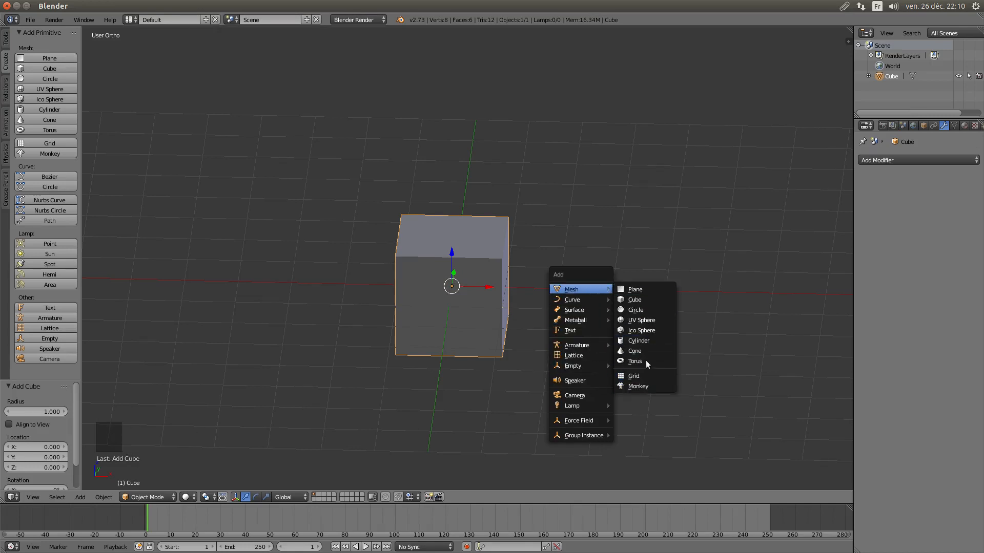
click(646, 321)
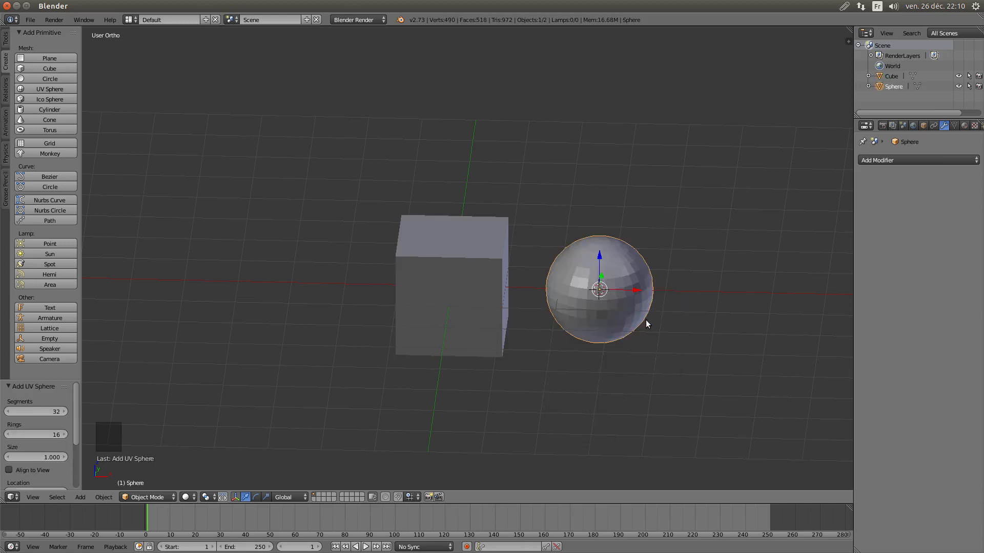
middle_drag(509, 319, 509, 293)
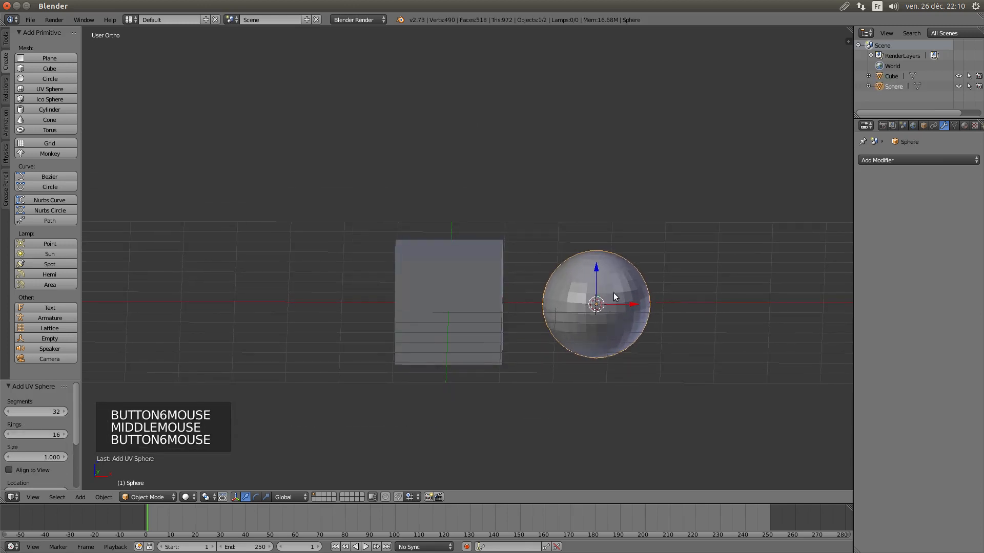
Reduce the new UV sphere's resolution to 11 segments and 6 rings
click(895, 160)
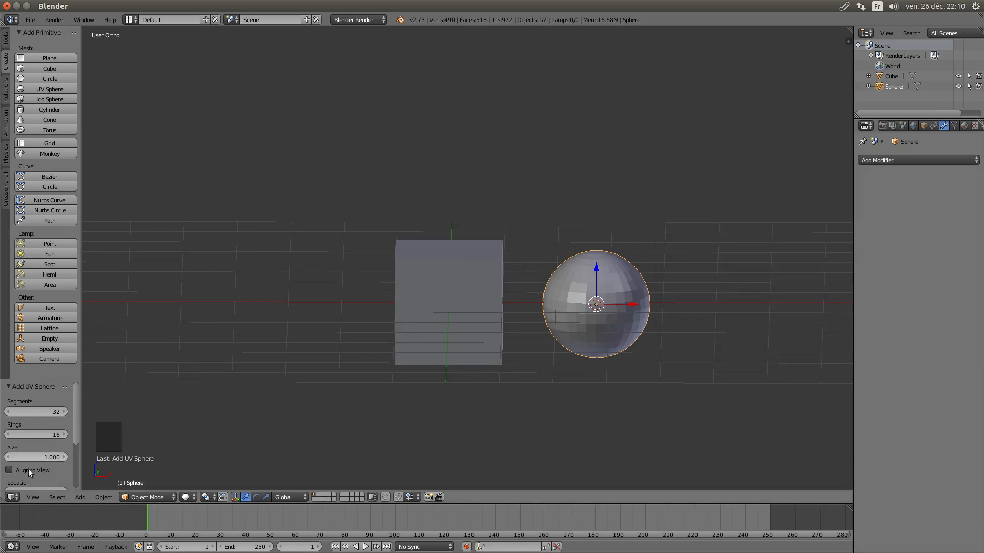
drag(57, 413, 46, 435)
click(62, 412)
click(7, 434)
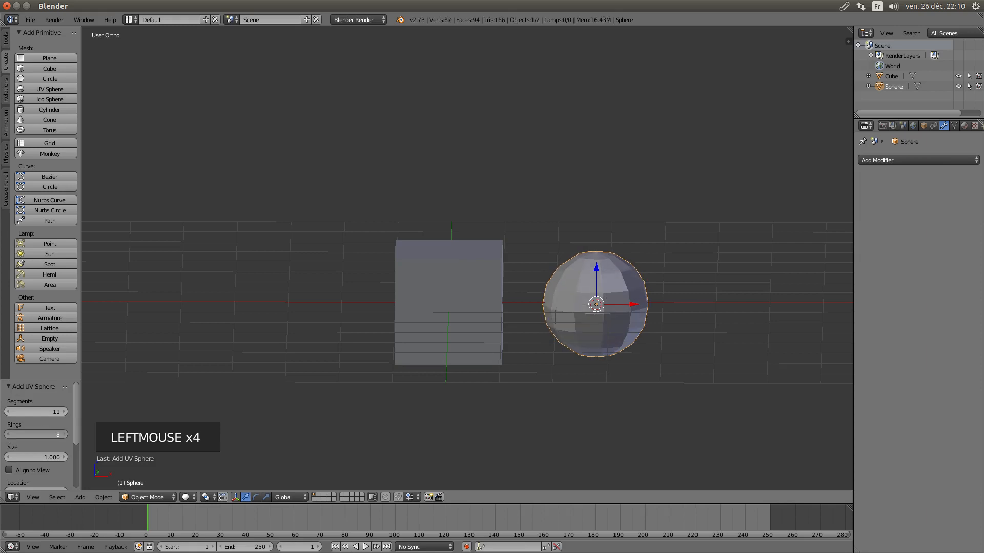
click(8, 435)
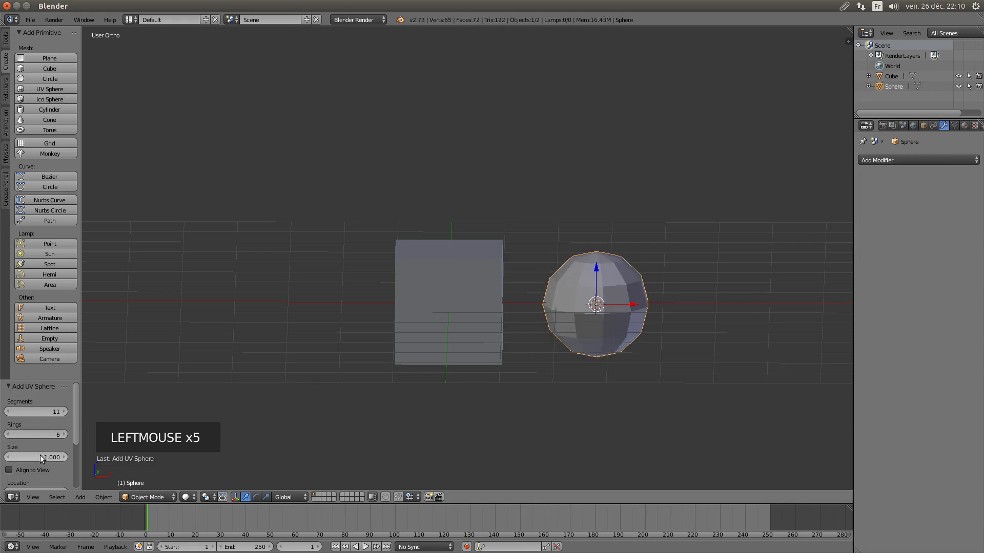
drag(75, 435, 70, 456)
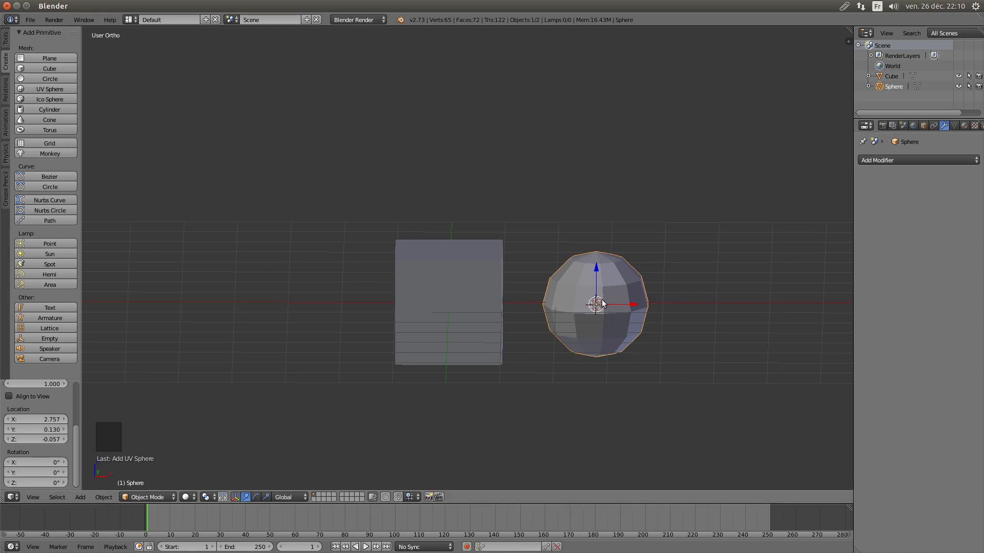
Add a Simple Deform modifier to the sphere
click(908, 161)
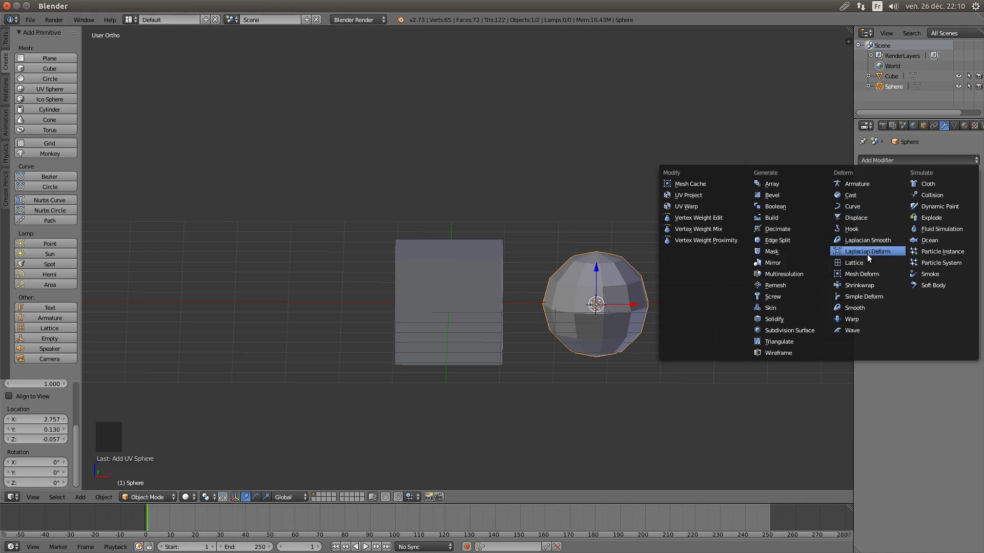
click(875, 297)
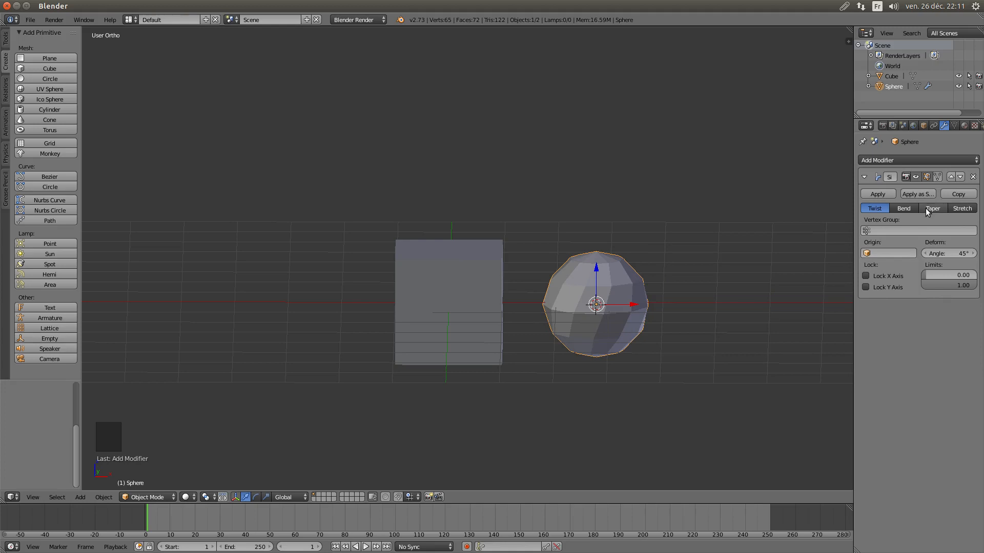
Add a Simple Deform modifier to the cube and set its twist angle to 1°
right_click(454, 297)
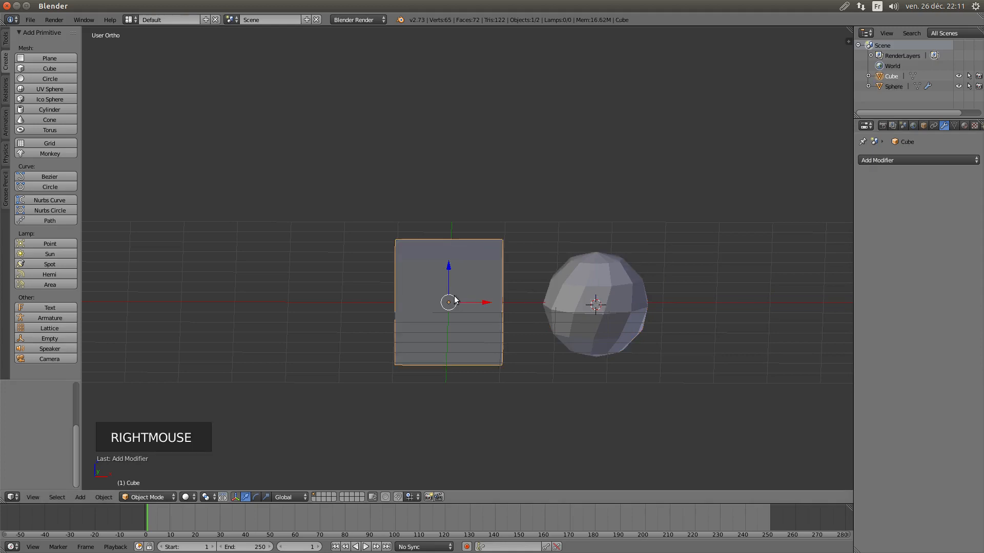
click(883, 160)
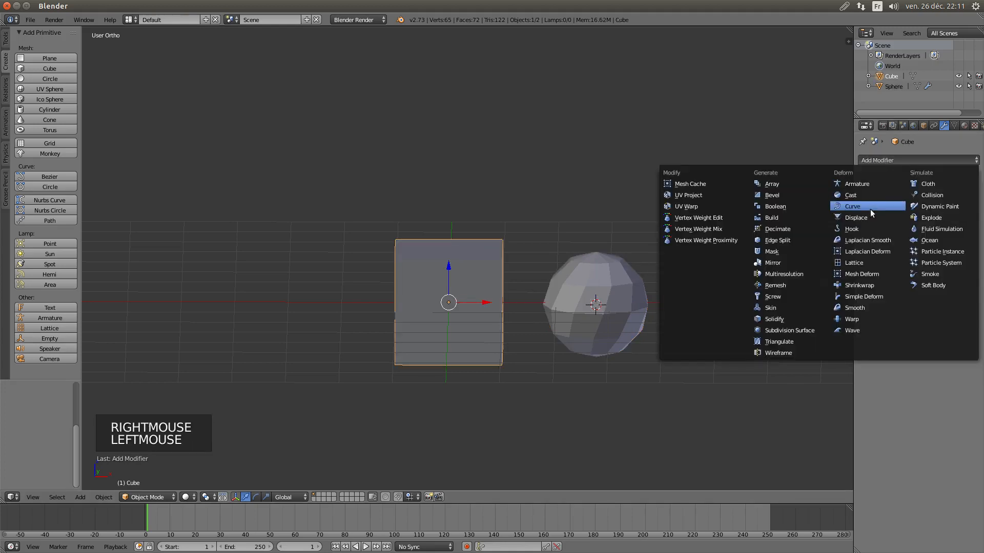
click(862, 298)
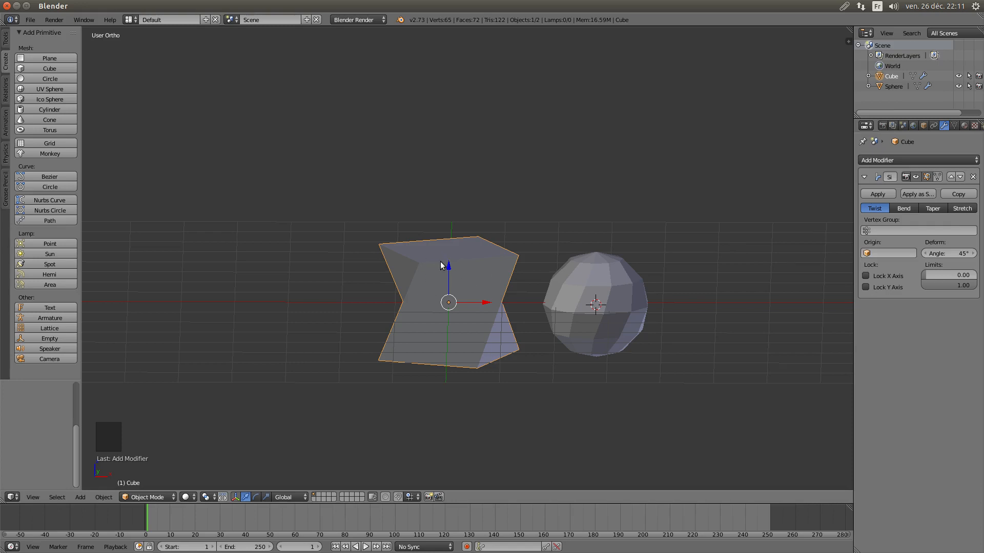
middle_drag(457, 266, 478, 284)
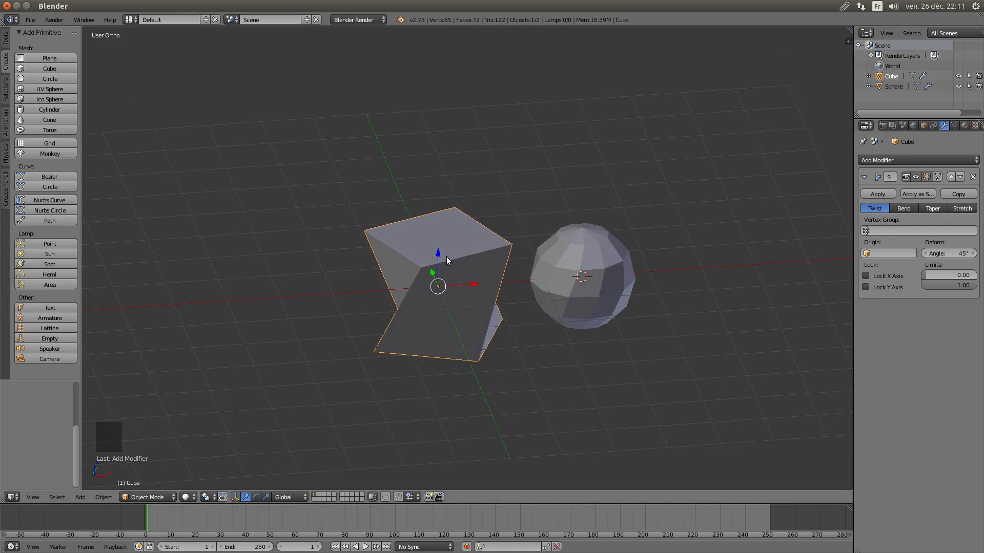
mouse_move(961, 256)
mouse_down()
mouse_move(938, 256)
mouse_move(973, 253)
mouse_move(958, 253)
mouse_up()
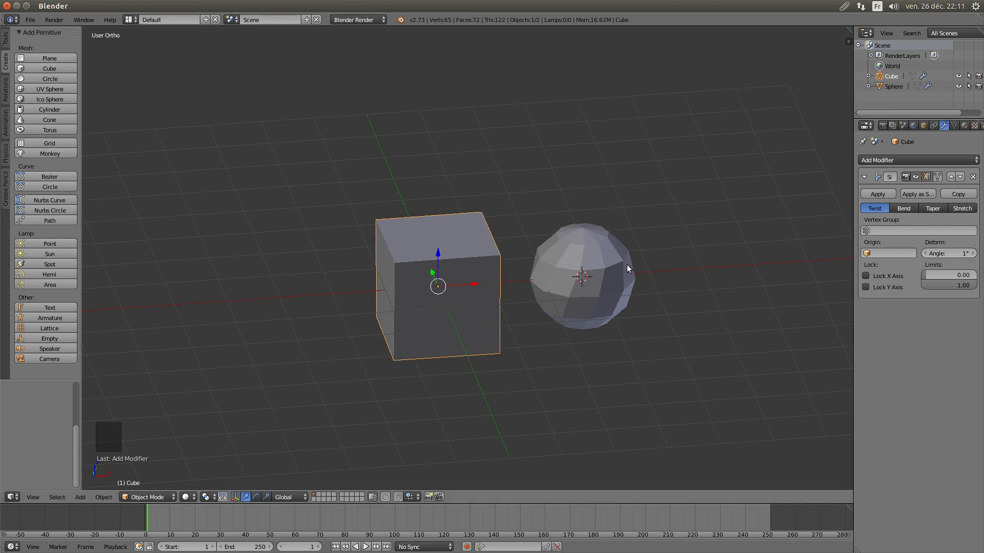
Subdivide the cube's entire mesh in Edit Mode with 6 cuts
key(Tab)
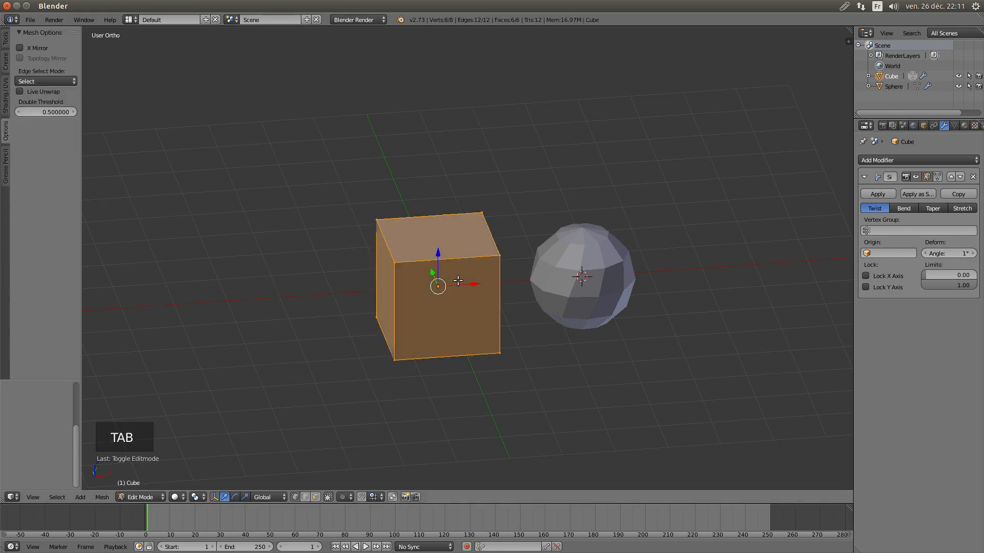
click(7, 39)
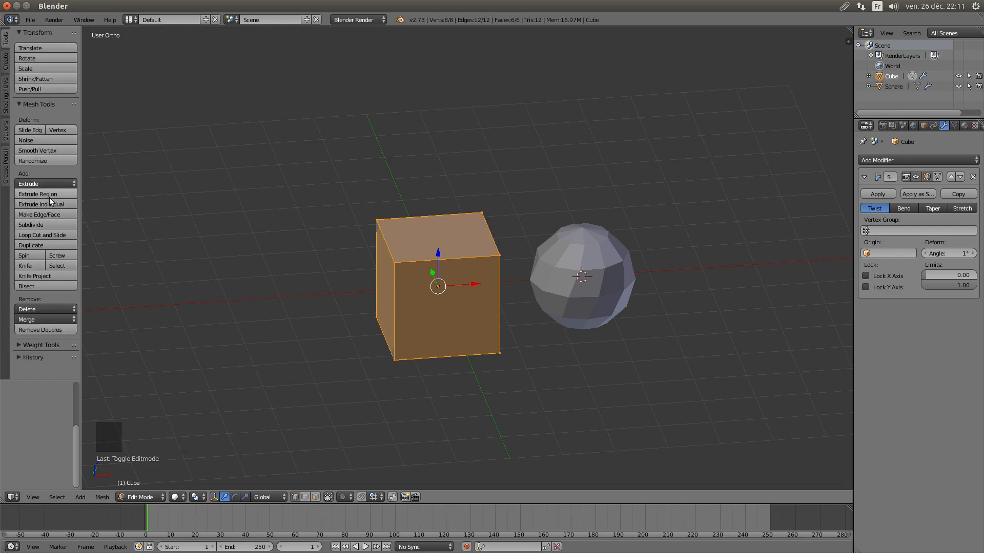
click(45, 224)
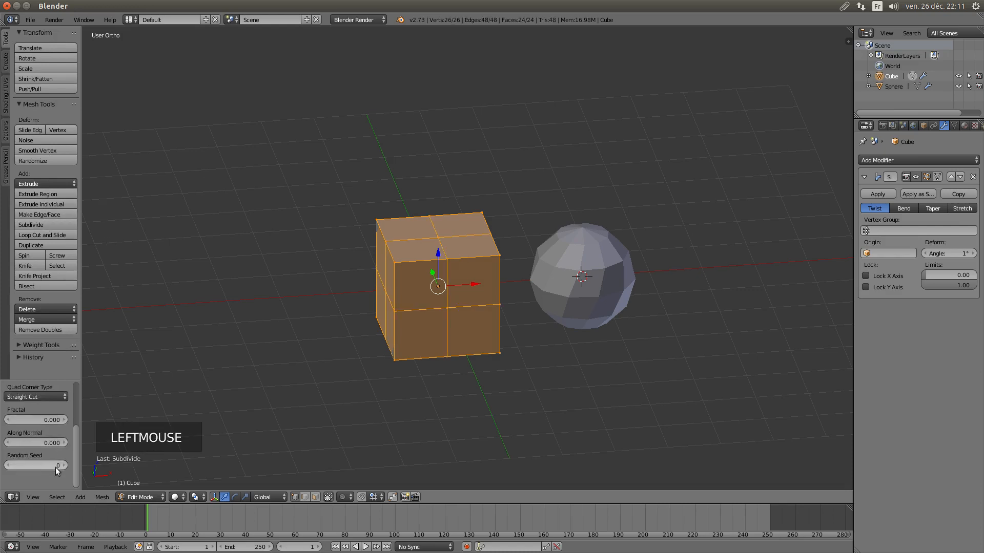
scroll(60, 422, up, 3)
scroll(61, 423, up, 2)
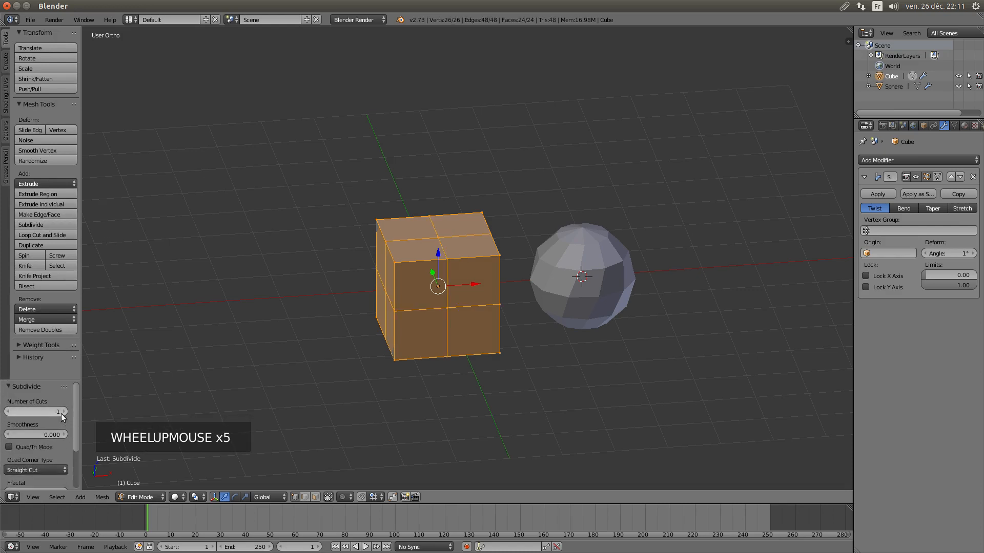
click(65, 411)
click(65, 412)
click(65, 411)
click(65, 412)
click(64, 411)
click(64, 411)
click(65, 412)
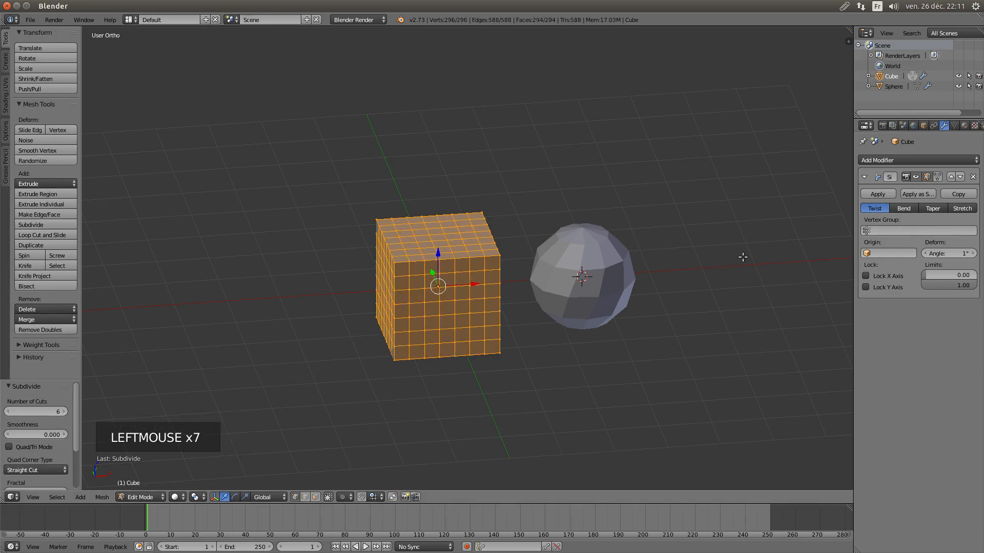
Make the cube's edit cage follow the Simple Deform modifier and set the twist angle to -100°
click(937, 177)
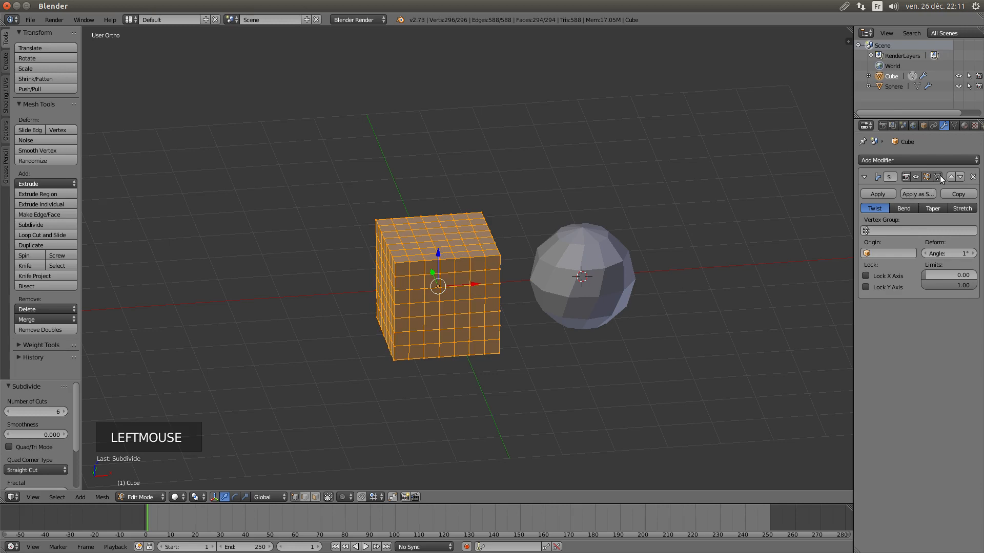
click(939, 175)
click(940, 175)
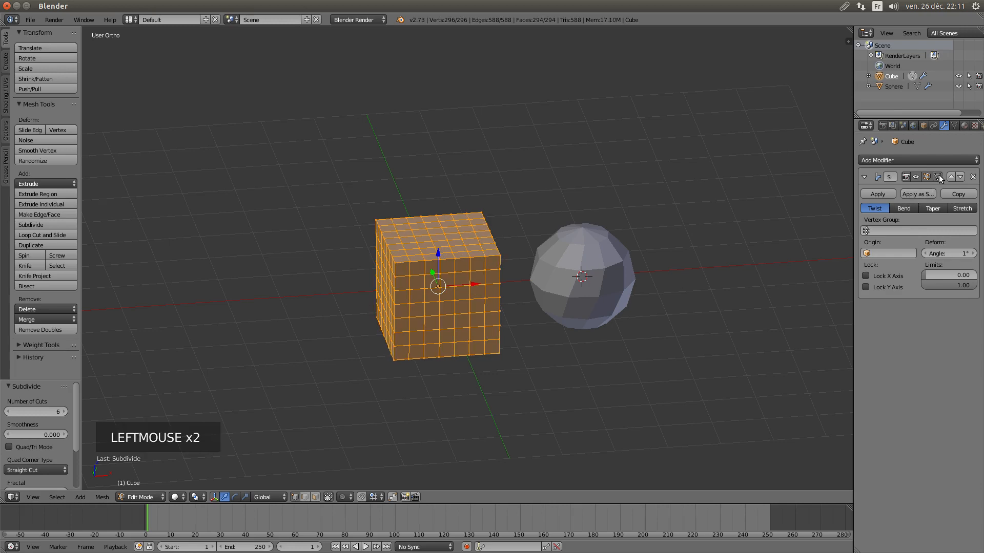
click(939, 174)
click(937, 175)
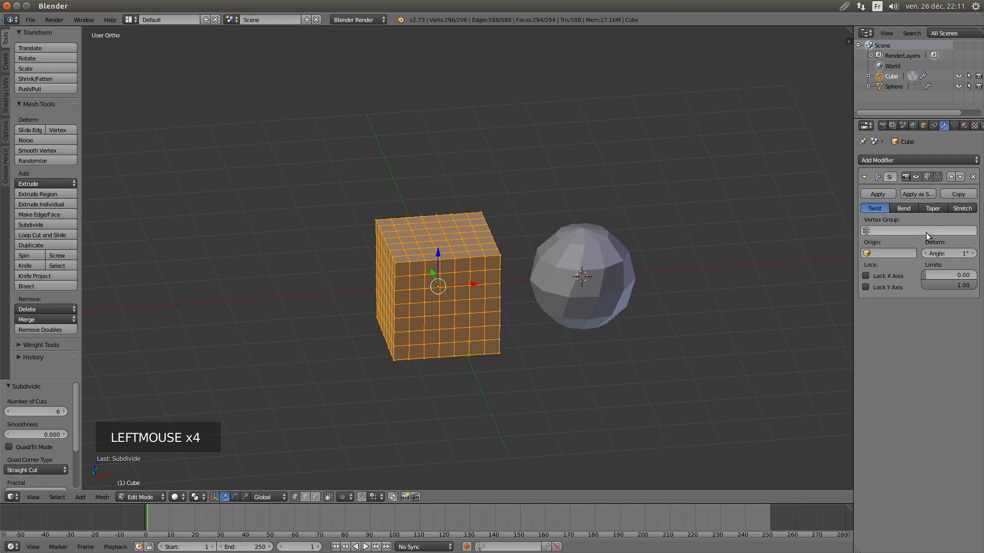
drag(953, 254, 894, 254)
middle_drag(620, 249, 592, 263)
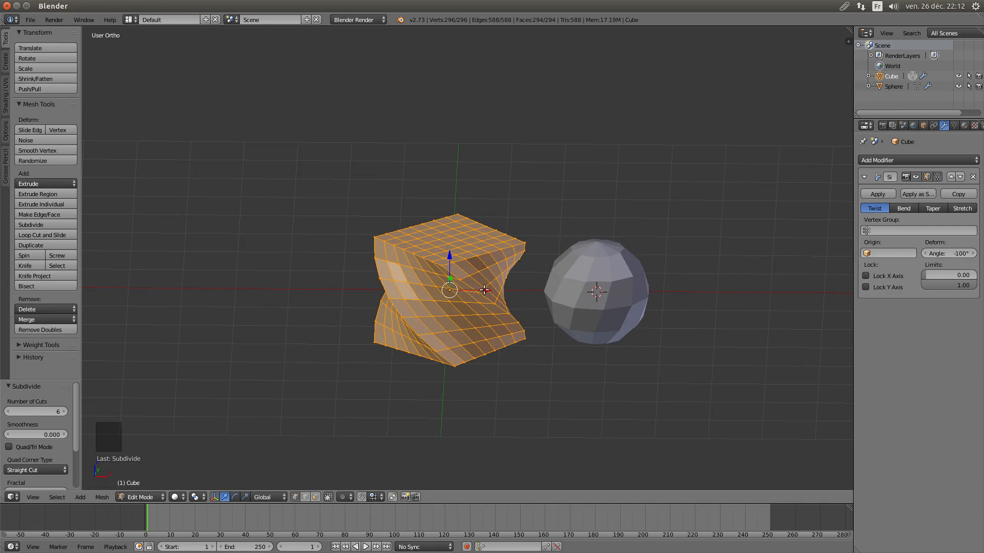
key(shift+d)
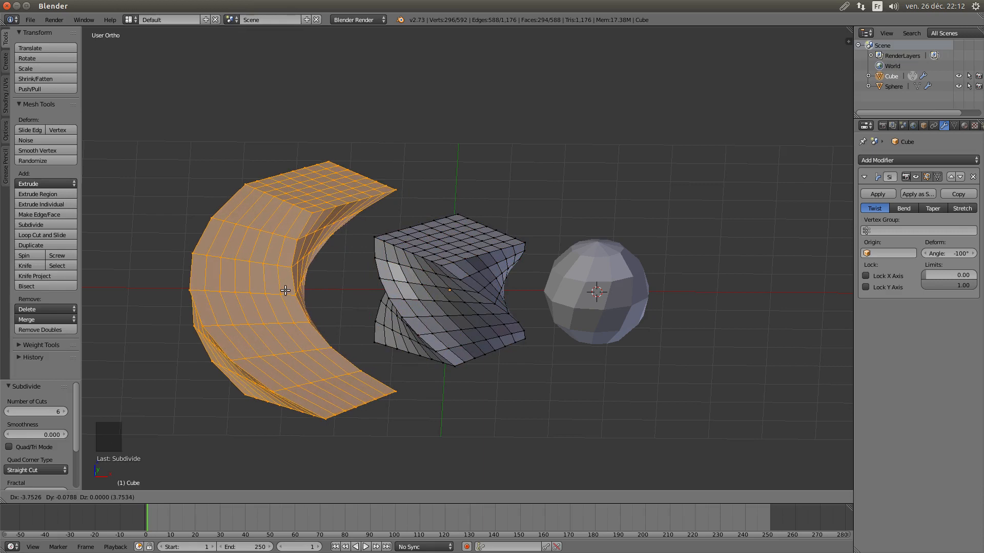
key(Escape)
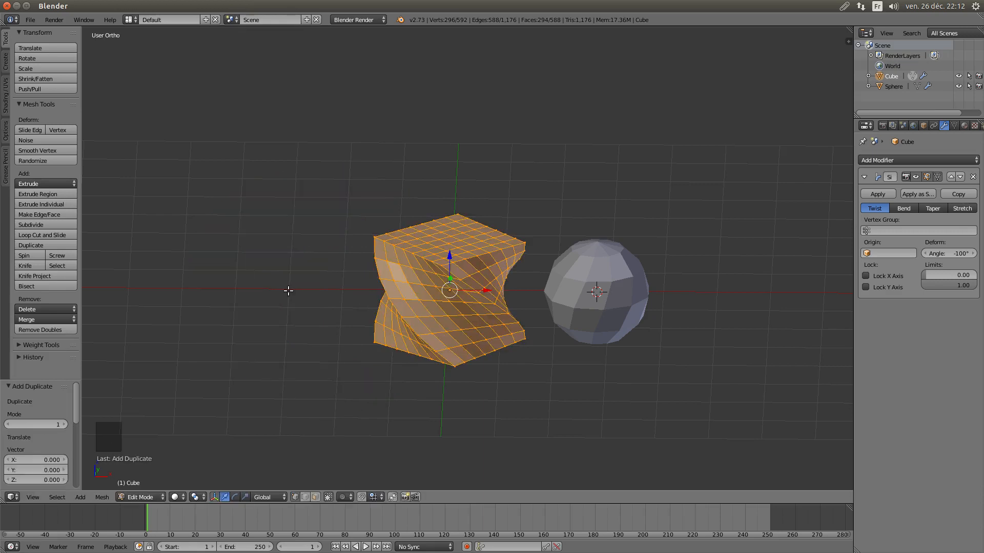
key(ctrl+z)
Duplicate the twisted cube in Object Mode and place the copy about 3.5 units away along negative X
key(Tab)
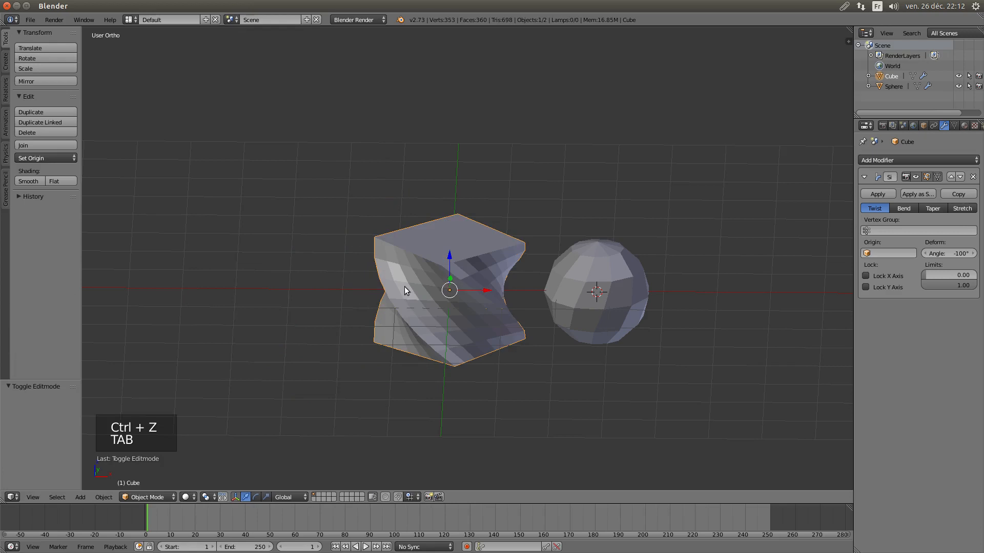
key(shift+d)
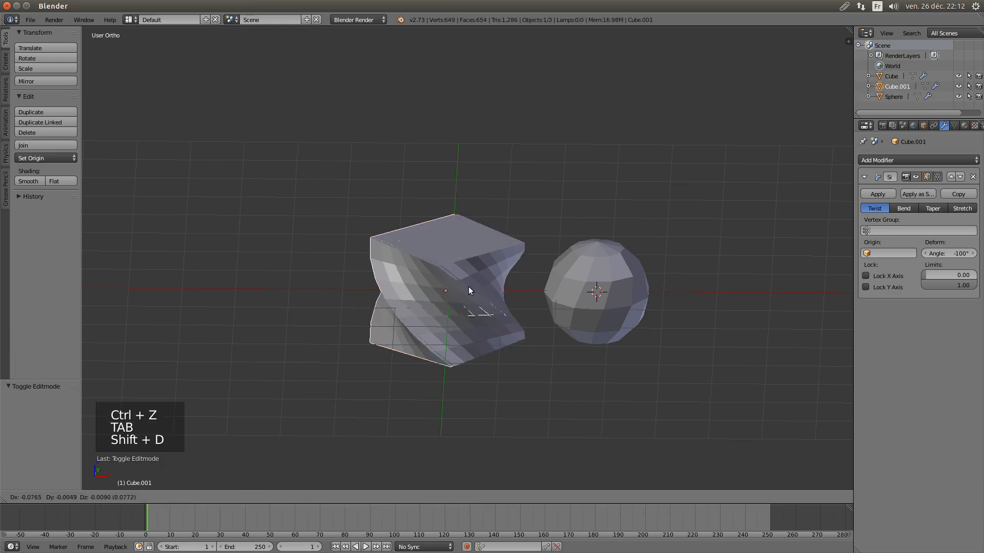
click(296, 282)
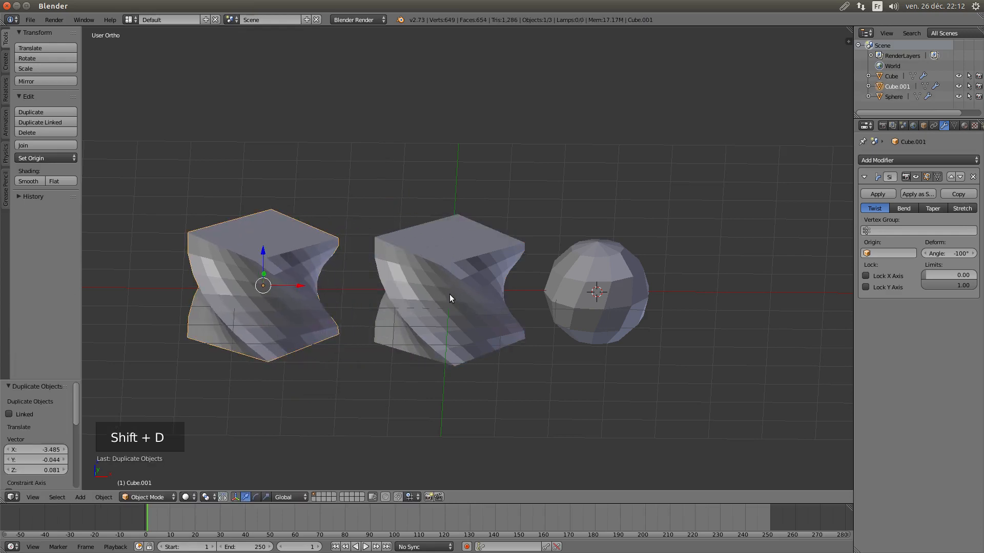
Try the duplicated cube, Cube.001, as the origin of the sphere's Simple Deform modifier and undo the change
shift+middle_drag(336, 286, 492, 291)
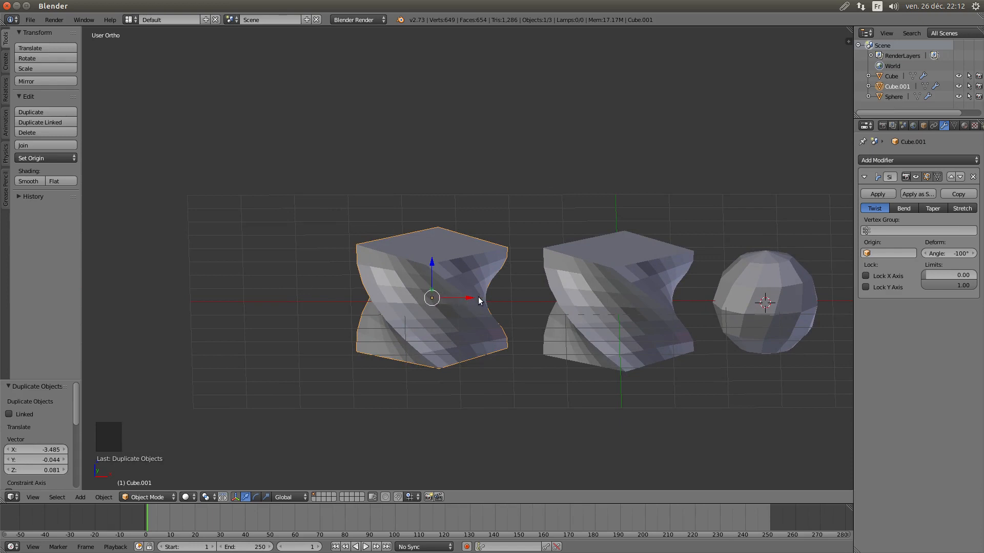
middle_drag(480, 301, 477, 275)
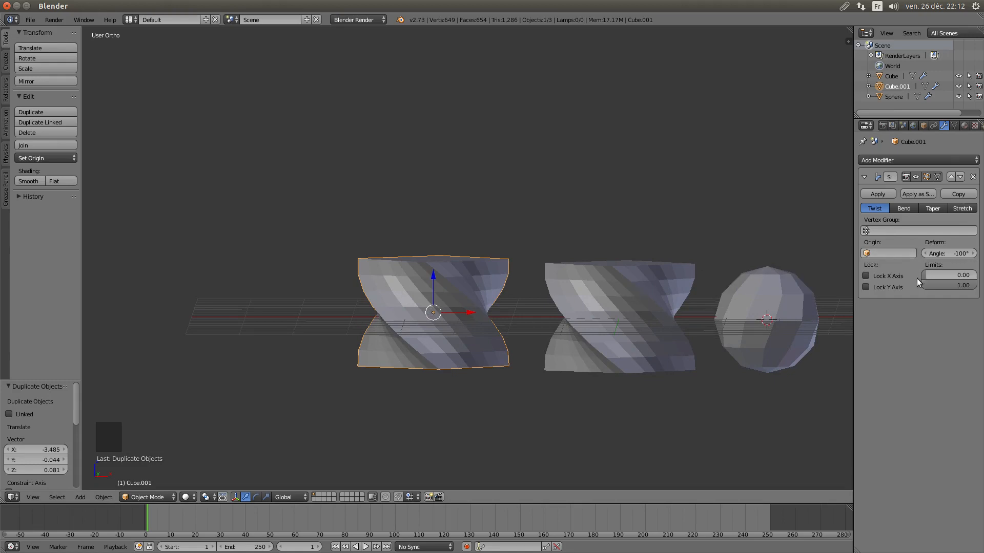
right_click(782, 319)
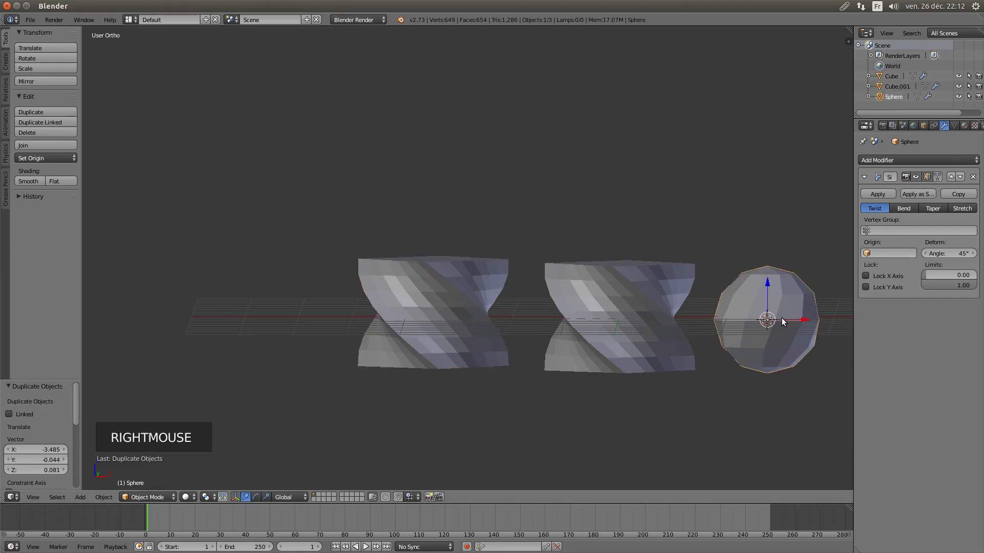
click(869, 253)
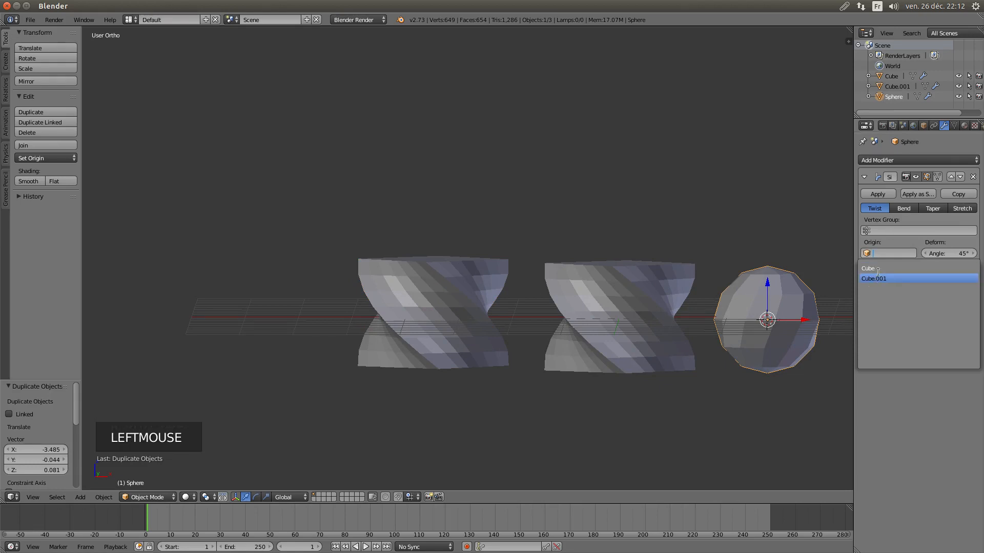
key(Down)
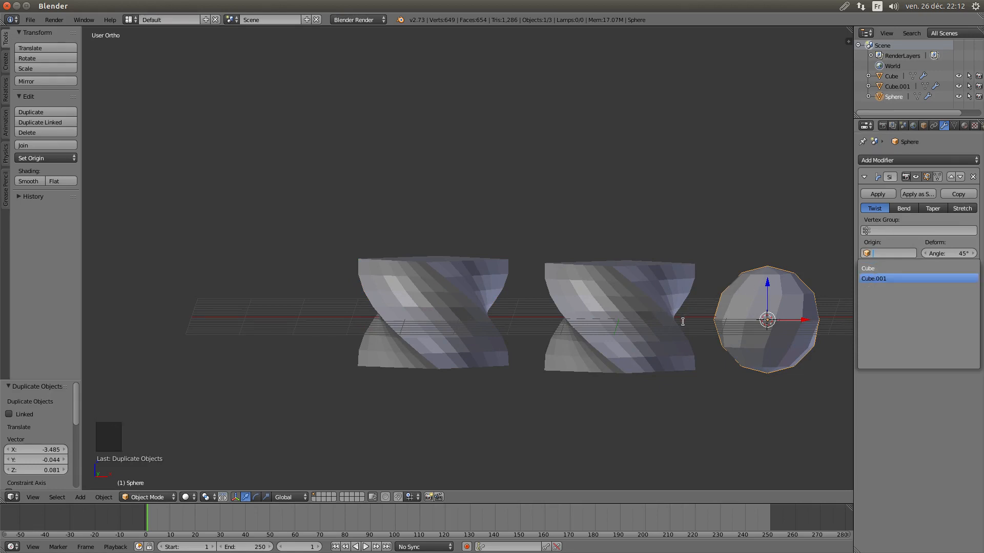
click(878, 280)
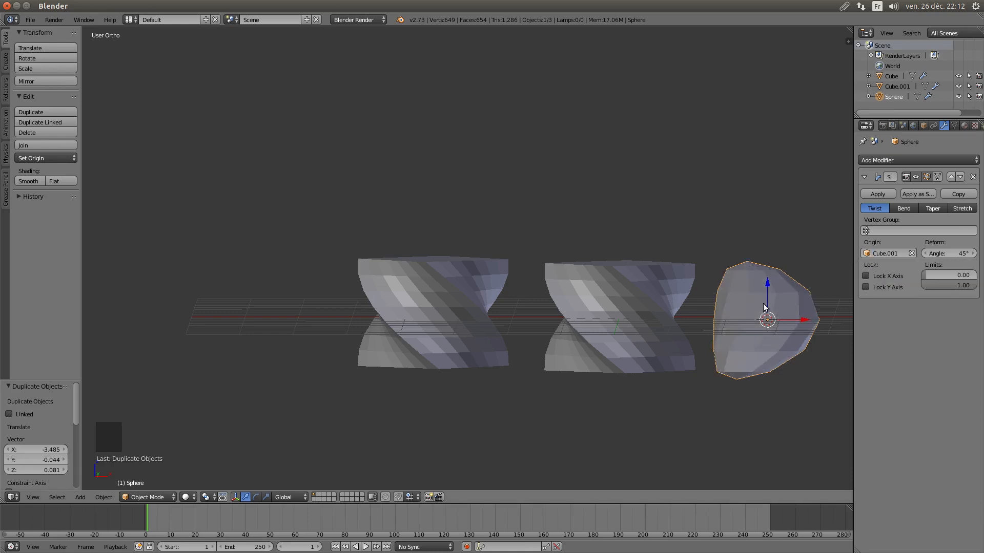
key(ctrl+z)
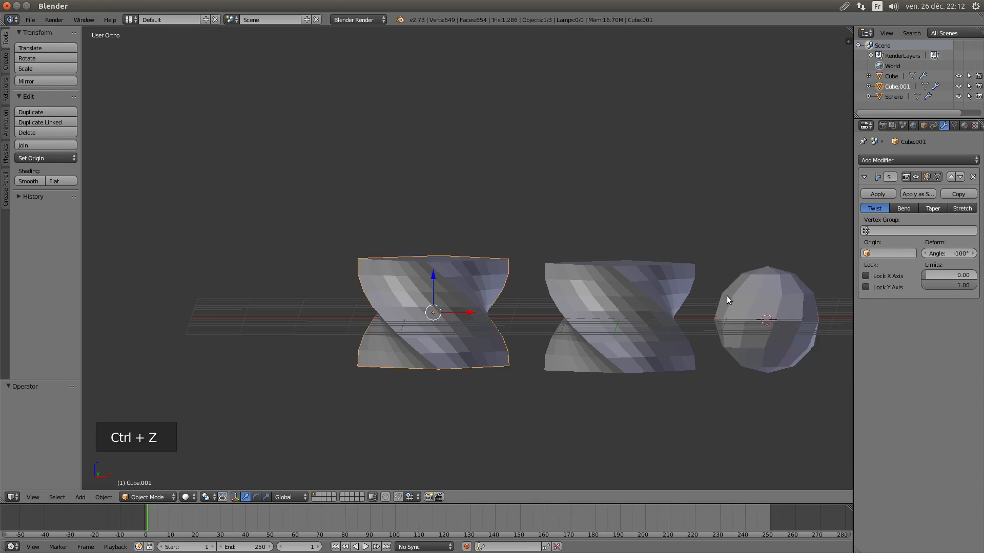
Set the sphere as the origin object of the Simple Deform modifier on Cube.001
right_click(464, 303)
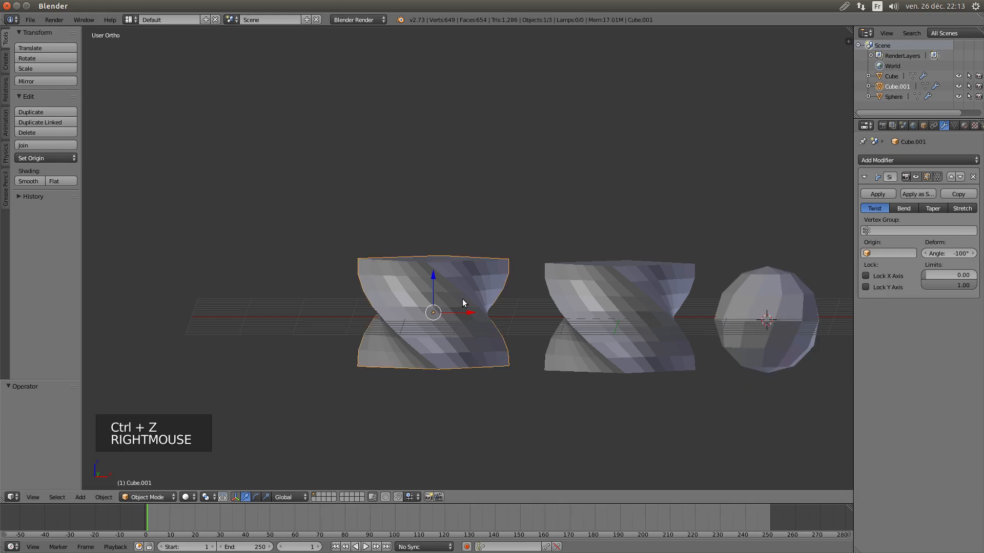
click(867, 254)
click(872, 279)
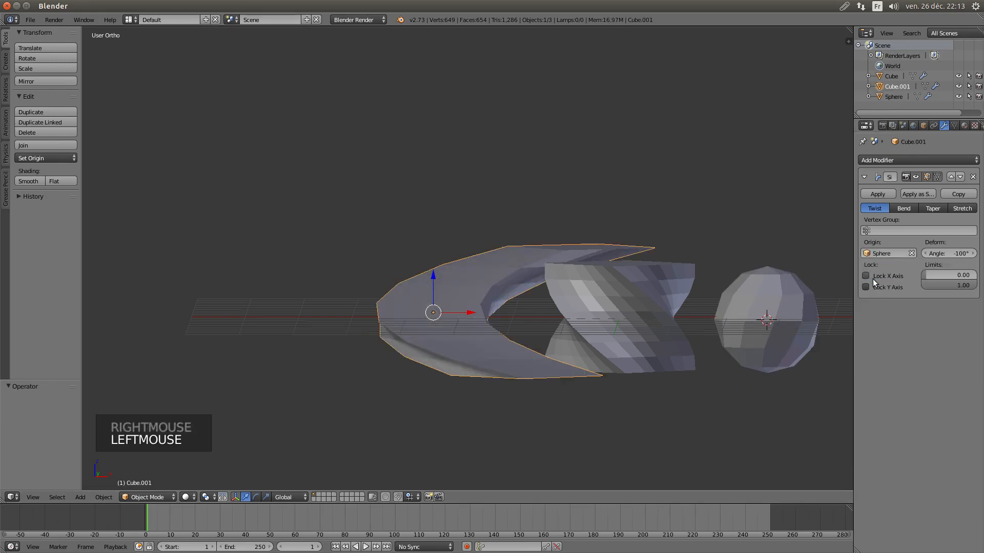
scroll(651, 293, down, 2)
middle_drag(653, 291, 636, 333)
Move the sphere along X into the duplicated cube, raise it about 0.22 in Z, and bring it back about 5.94 along X
right_click(713, 274)
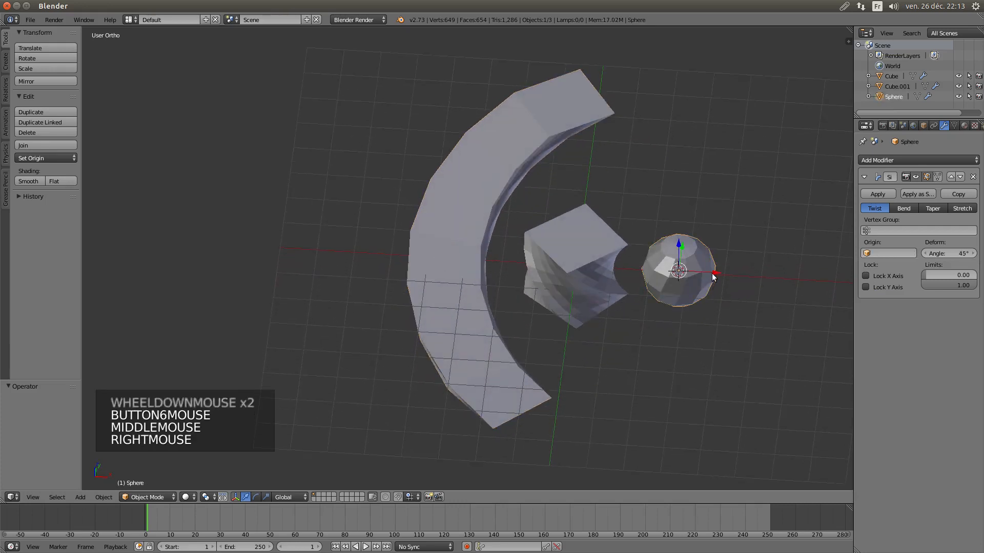
drag(714, 274, 475, 266)
drag(444, 236, 469, 234)
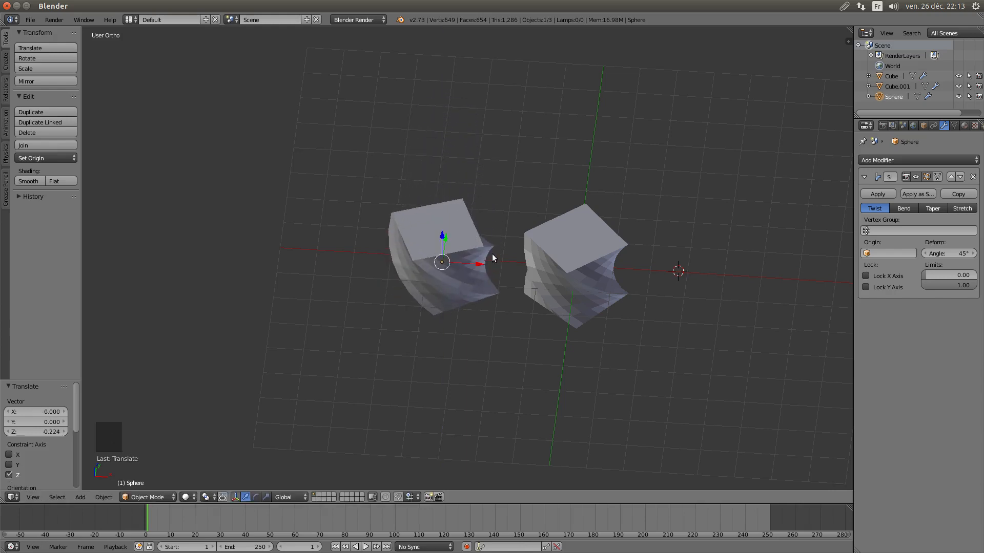
drag(483, 268, 666, 278)
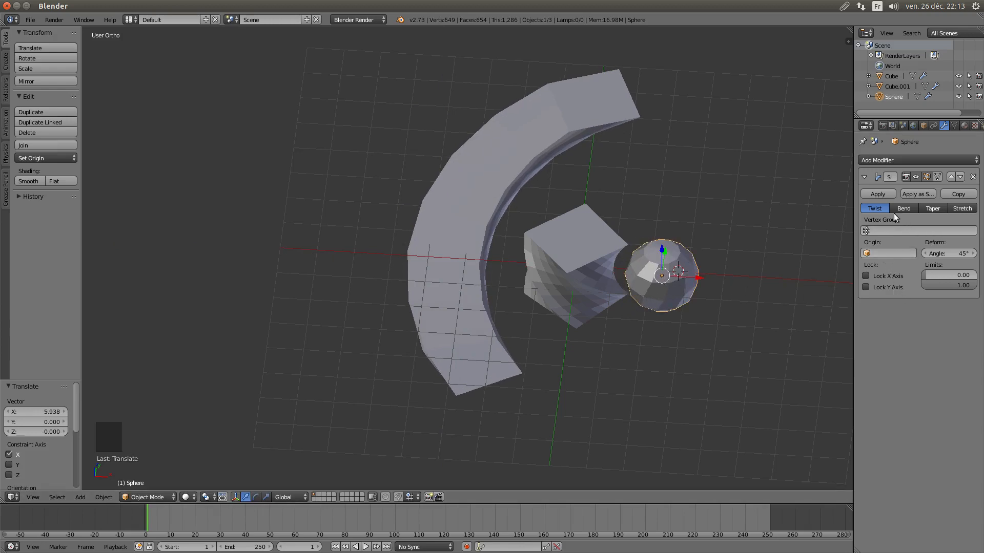
Try Cube as the origin of the sphere's Simple Deform modifier and clear that origin again
click(867, 253)
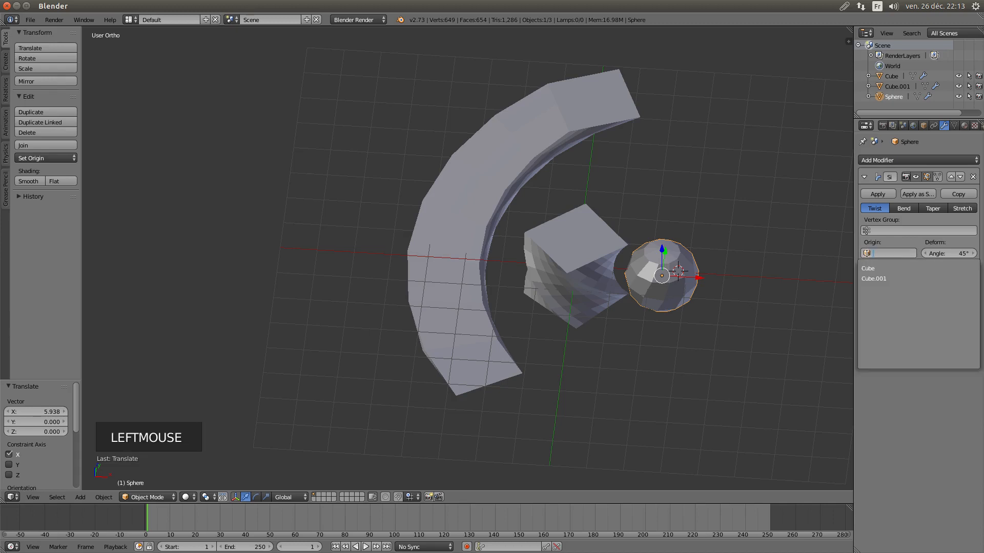
click(872, 272)
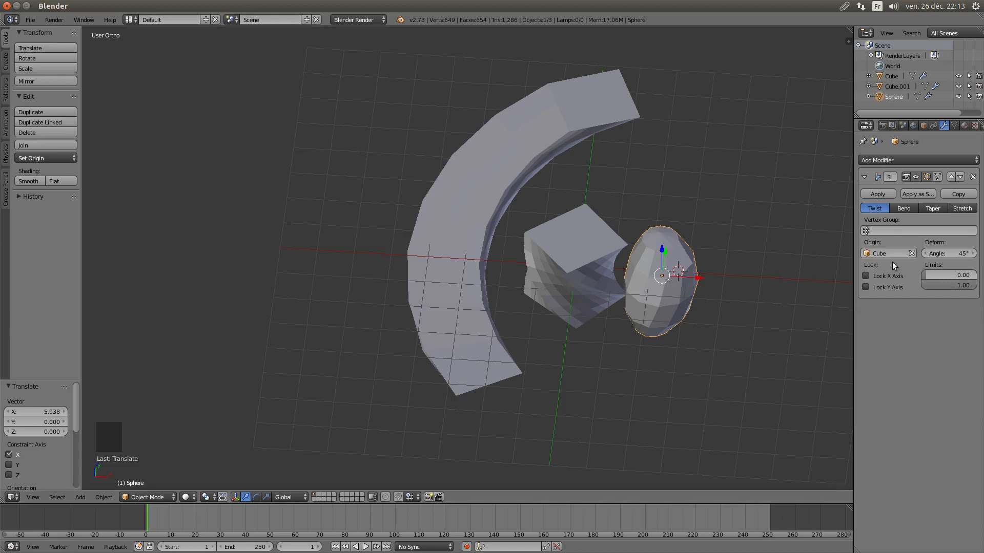
click(870, 255)
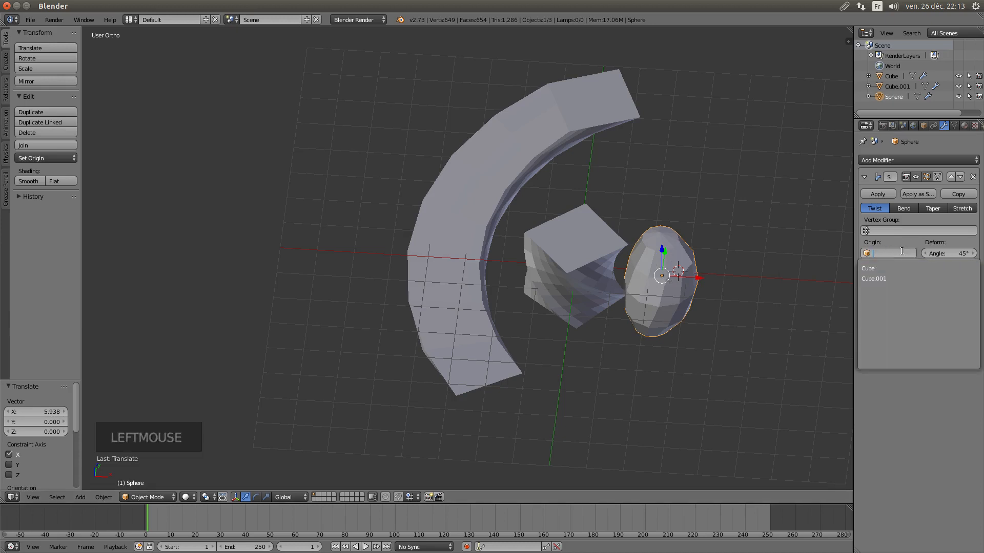
key(Return)
click(890, 253)
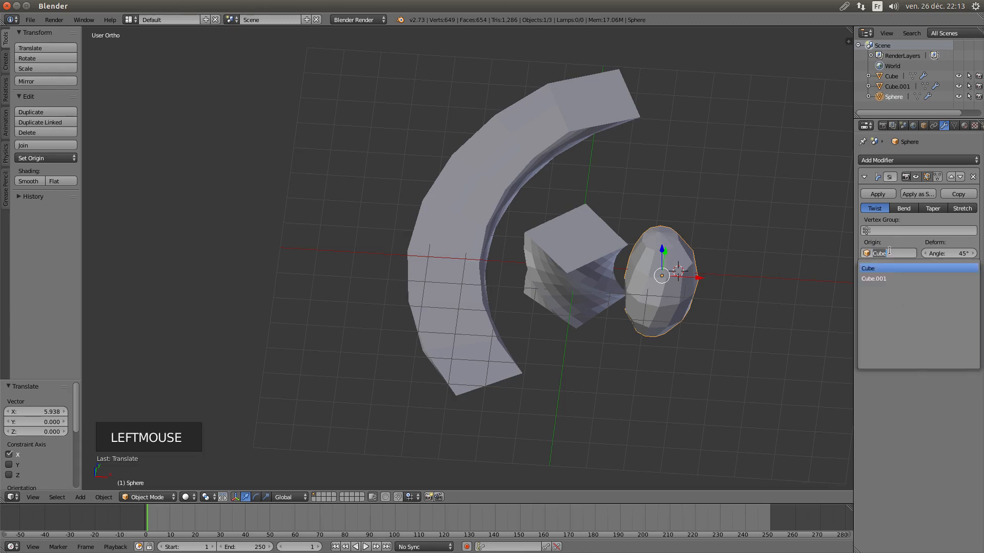
click(911, 254)
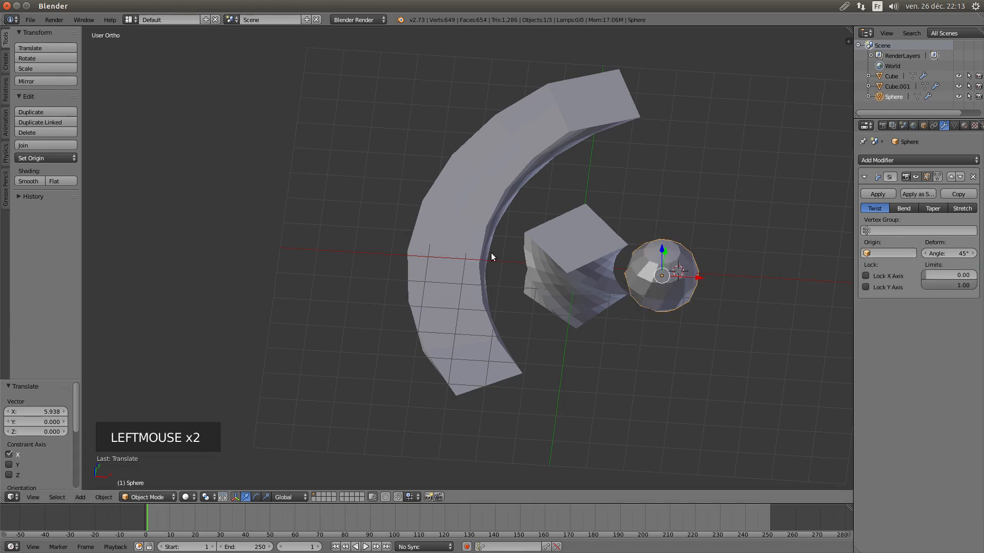
Clear the origin object of Cube.001's Simple Deform modifier and set its twist angle to 360°
right_click(462, 255)
click(911, 253)
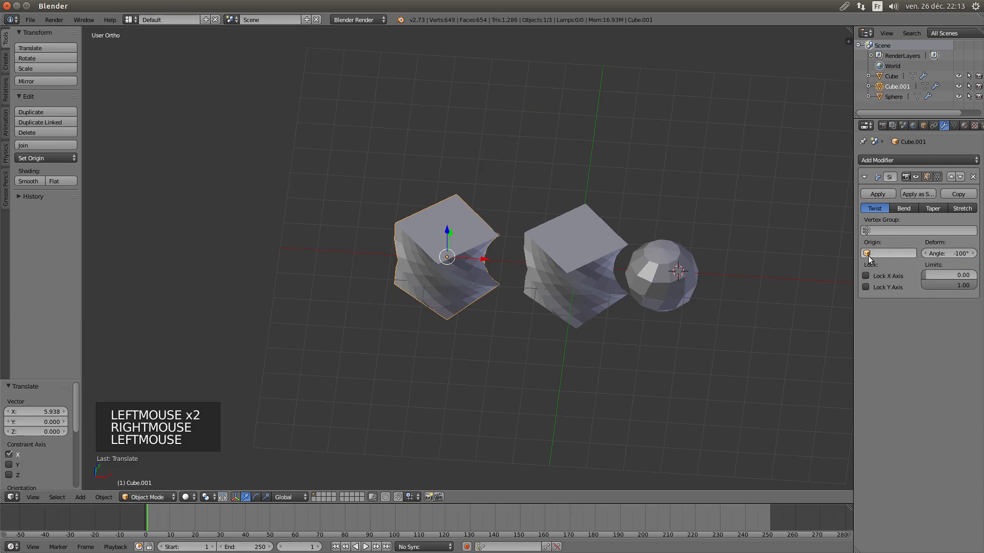
middle_drag(456, 278, 468, 246)
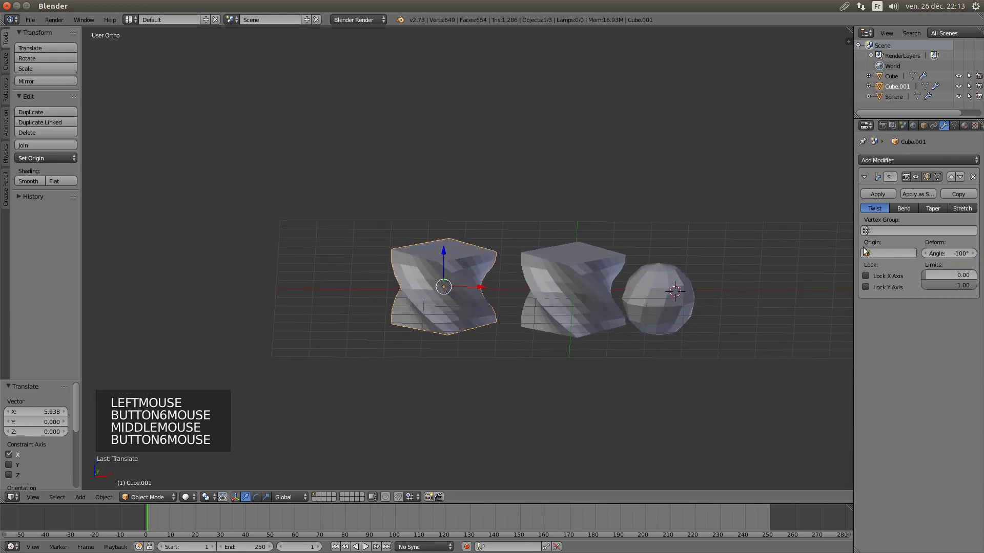
drag(948, 247, 957, 252)
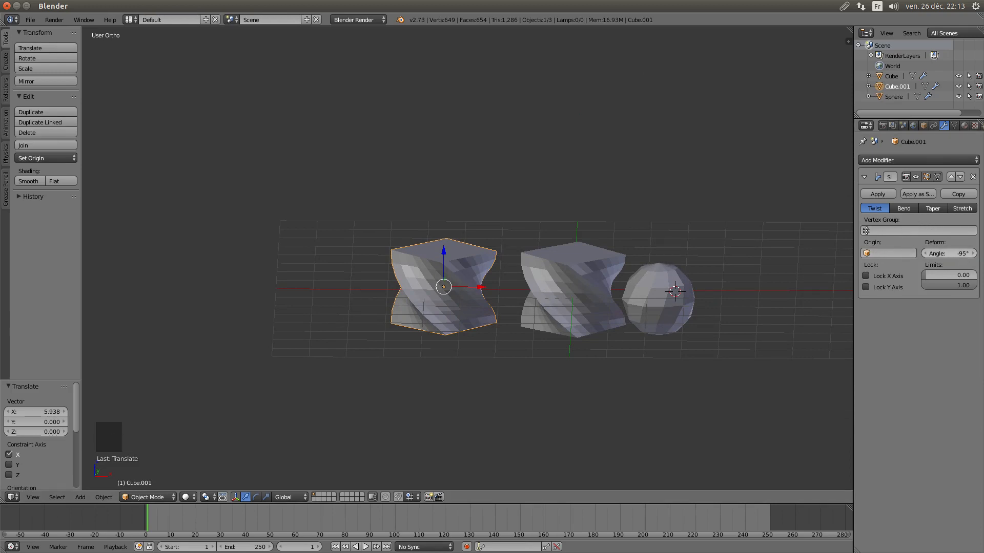
mouse_move(949, 253)
mouse_down()
mouse_move(979, 253)
mouse_move(948, 255)
mouse_up()
click(958, 255)
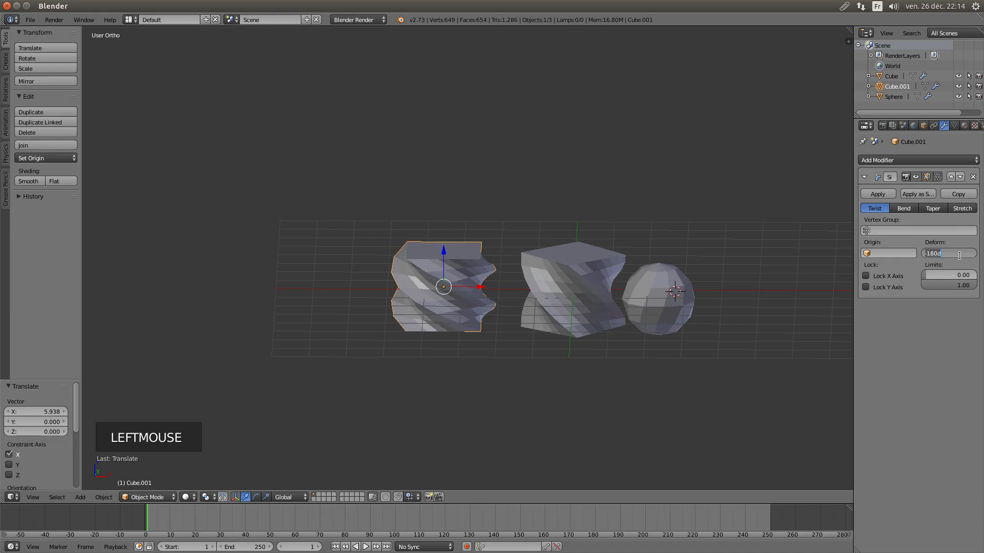
text(360)
key(Return)
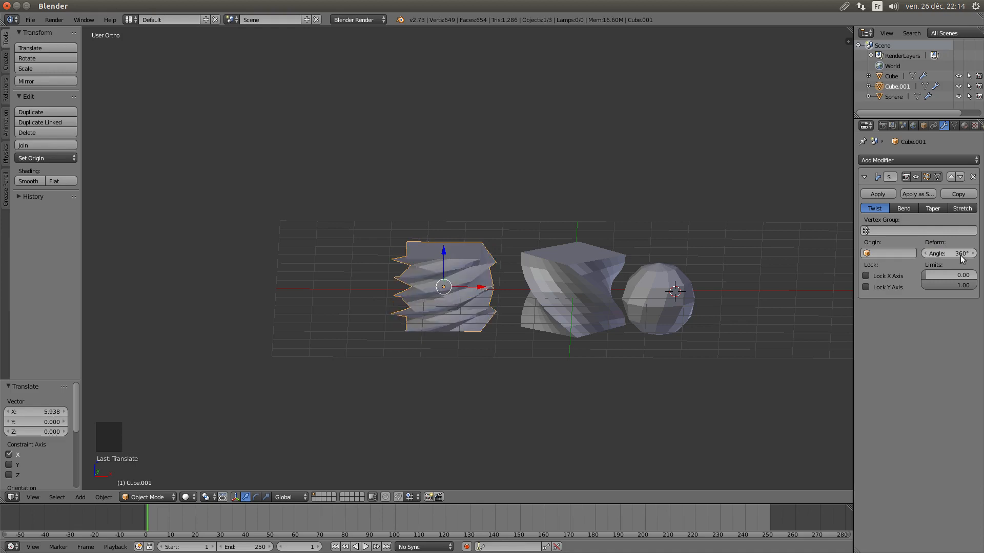
Add a Subdivision Surface modifier to the twisted Cube.001
mouse_move(466, 258)
middle_down()
mouse_move(495, 286)
mouse_move(554, 259)
mouse_move(469, 255)
mouse_move(478, 266)
middle_up()
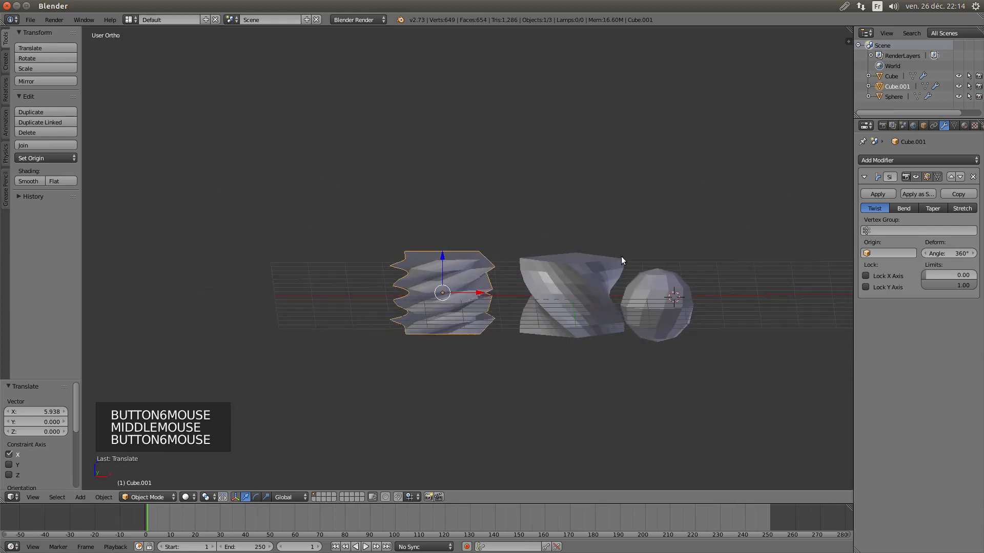
click(893, 158)
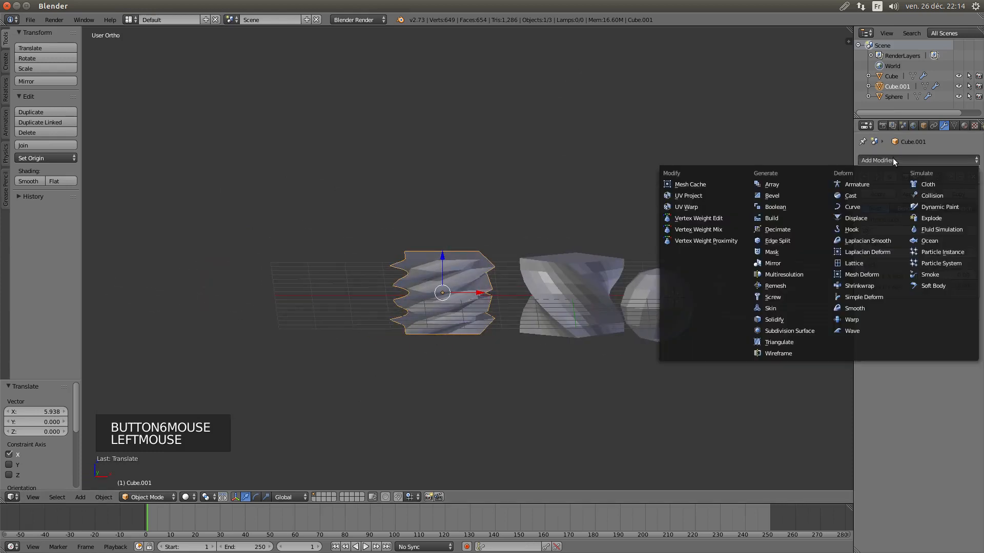
click(786, 331)
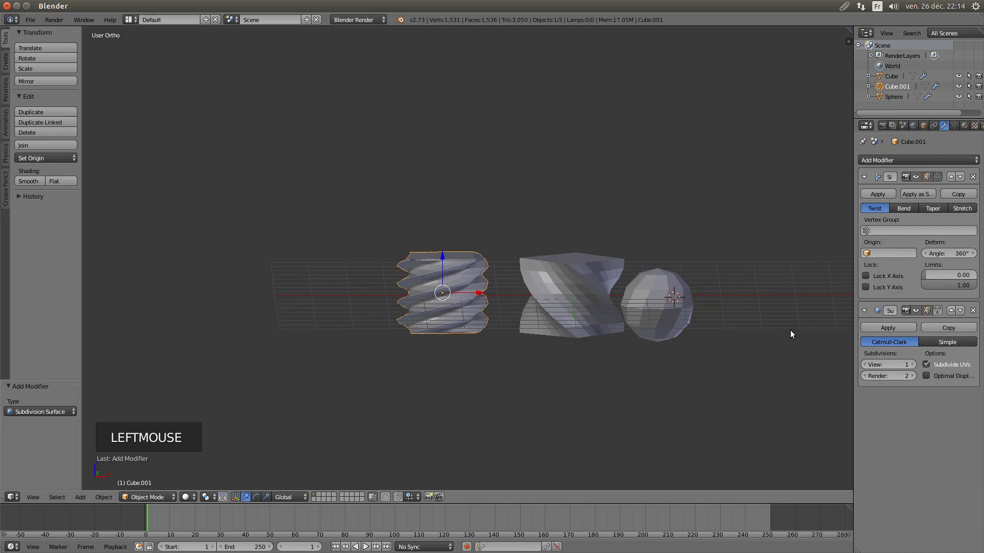
middle_drag(561, 289, 511, 288)
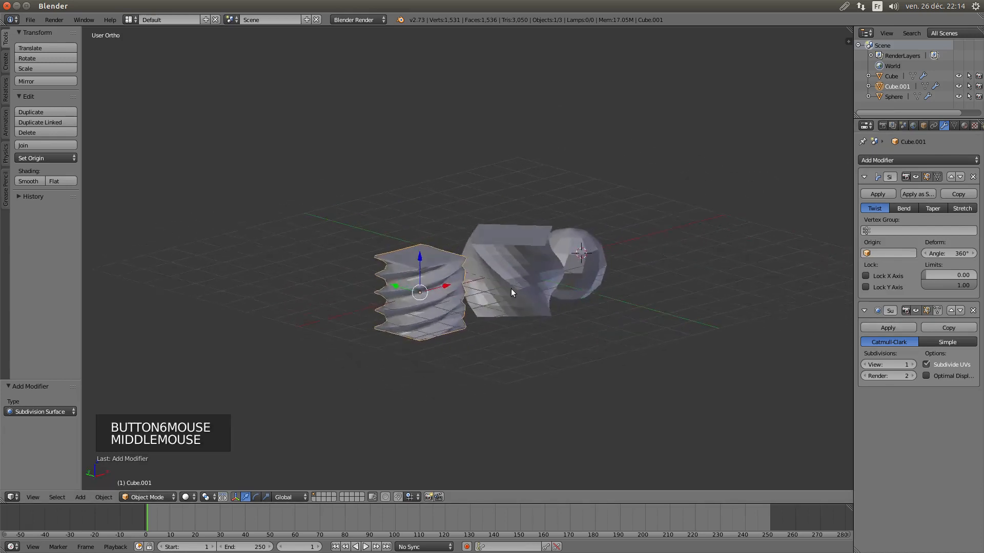
scroll(437, 292, up, 3)
mouse_move(431, 296)
middle_down()
mouse_move(413, 285)
mouse_move(424, 288)
middle_up()
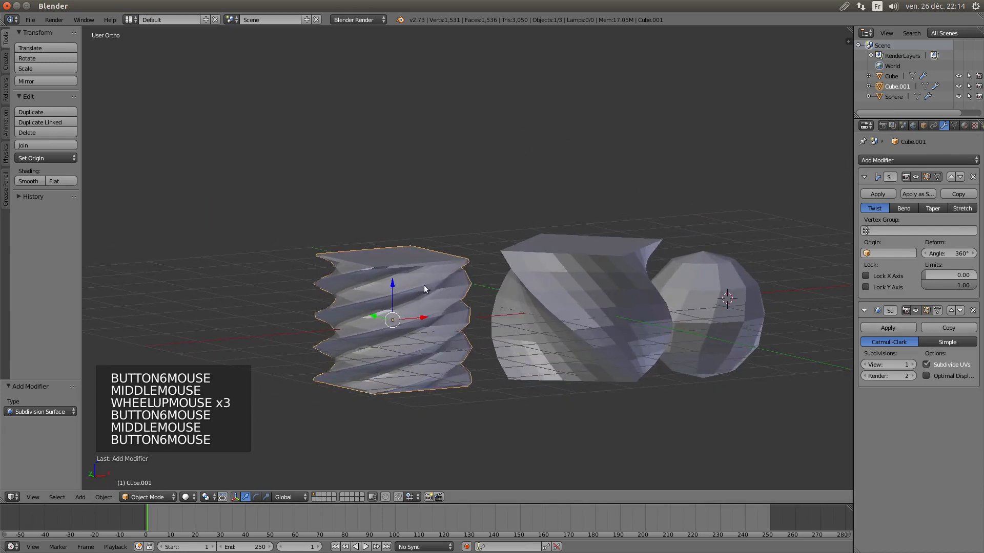
Place the Subdivision Surface modifier above Simple Deform in the stack and set its View subdivisions to 3
click(951, 310)
middle_drag(503, 288, 598, 289)
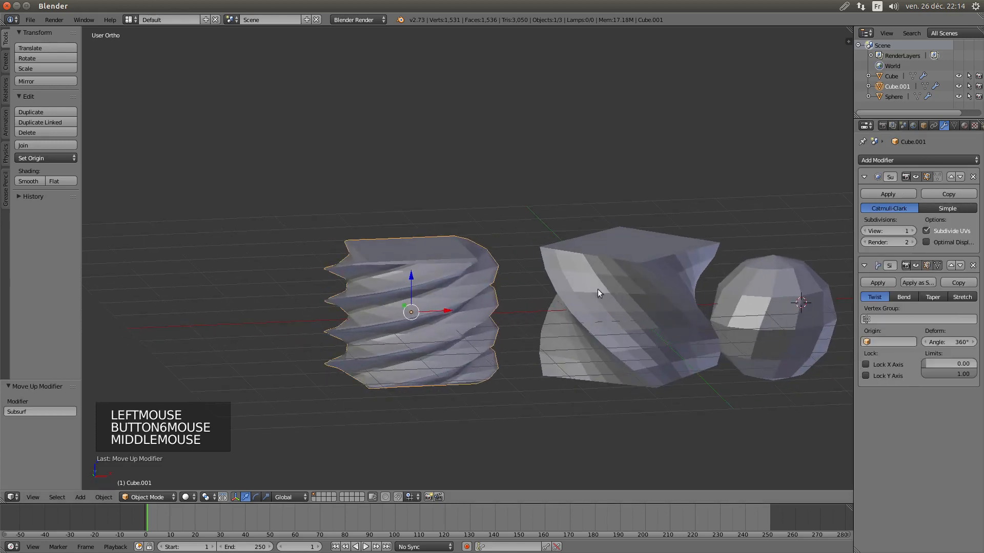
click(913, 231)
click(912, 231)
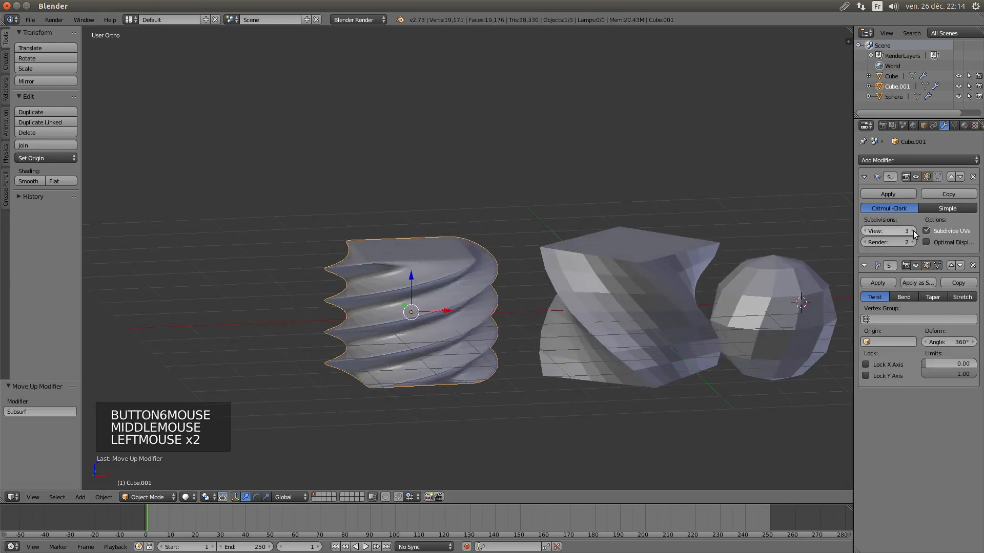
middle_drag(477, 303, 417, 291)
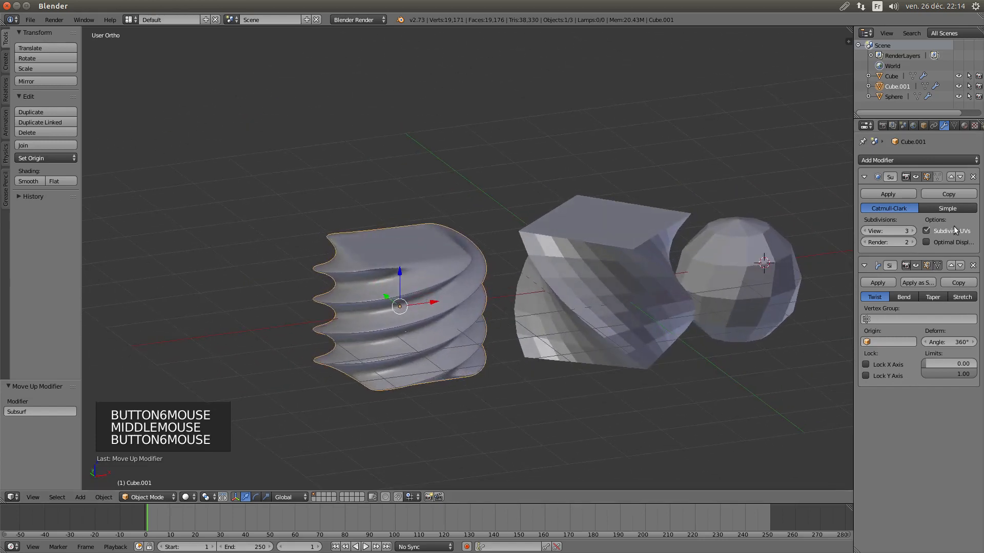
Return the Subdivision Surface modifier to below Simple Deform in Cube.001's modifier stack
click(960, 177)
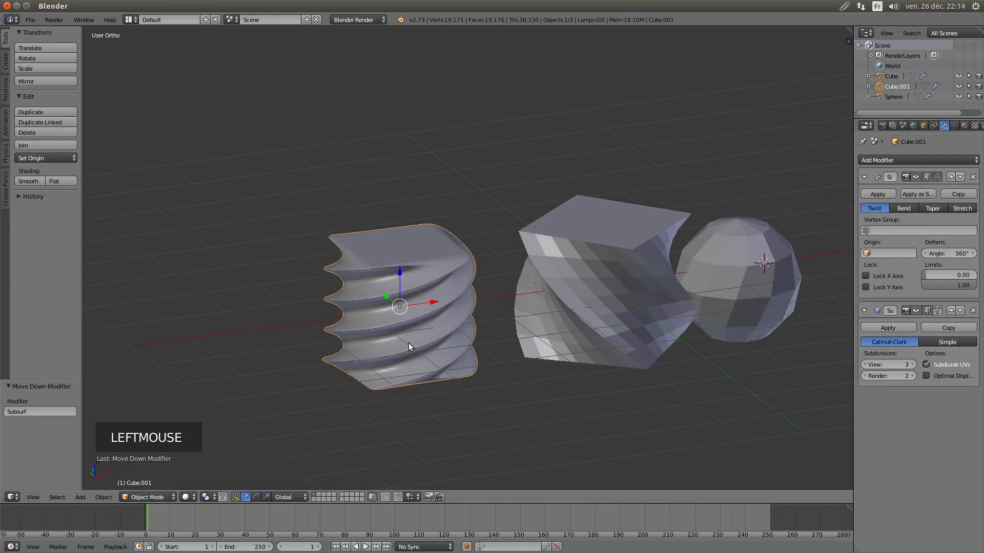
mouse_move(386, 336)
middle_down()
mouse_move(362, 317)
mouse_move(374, 345)
middle_up()
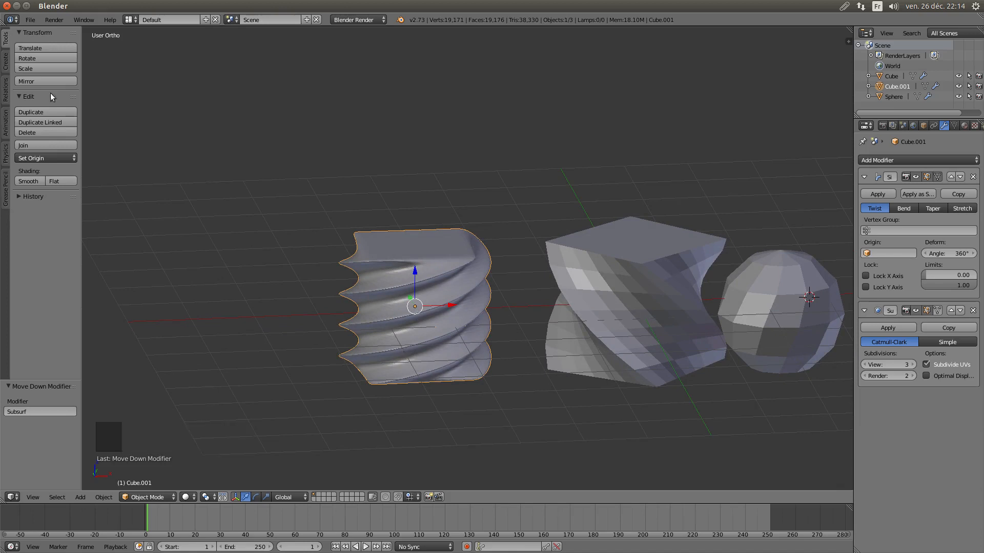
click(5, 92)
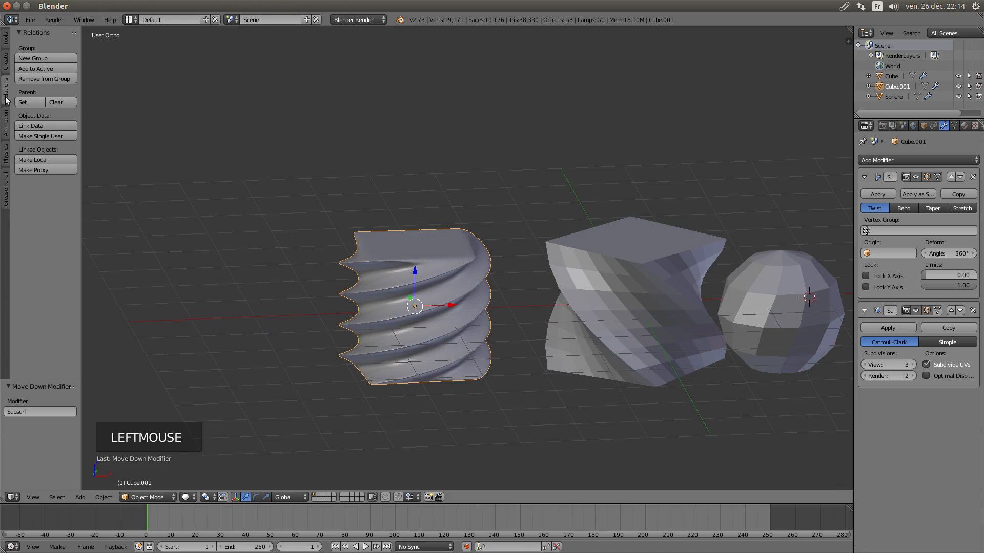
click(5, 124)
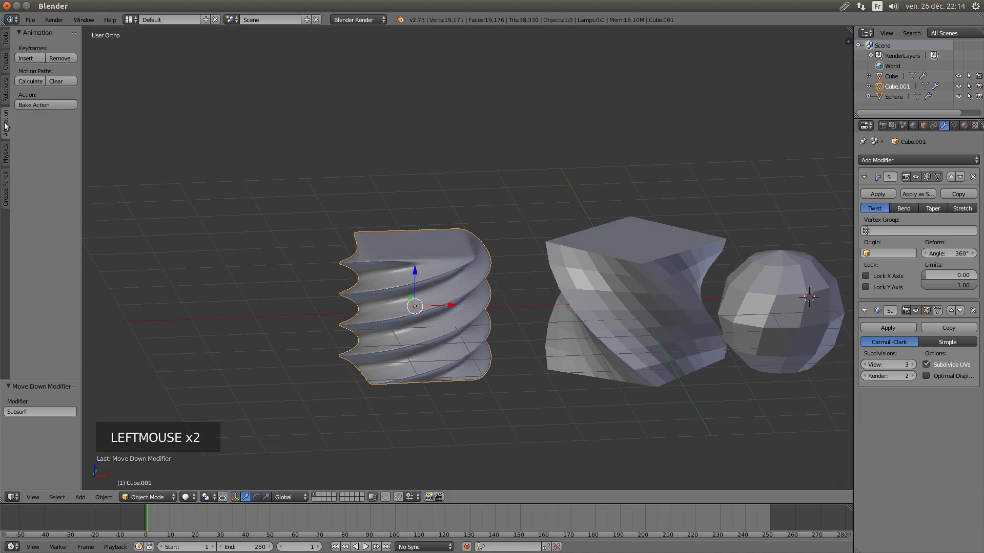
click(6, 154)
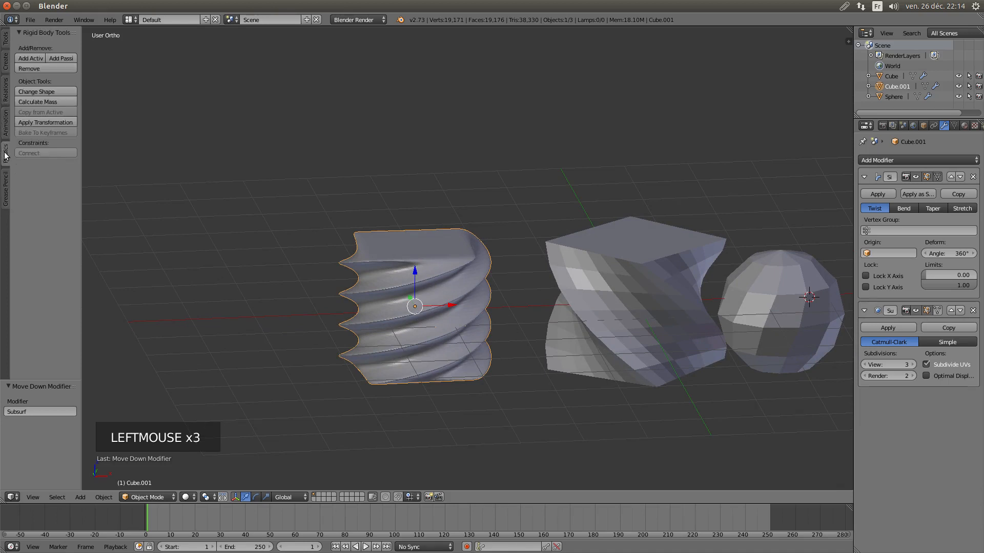
click(6, 71)
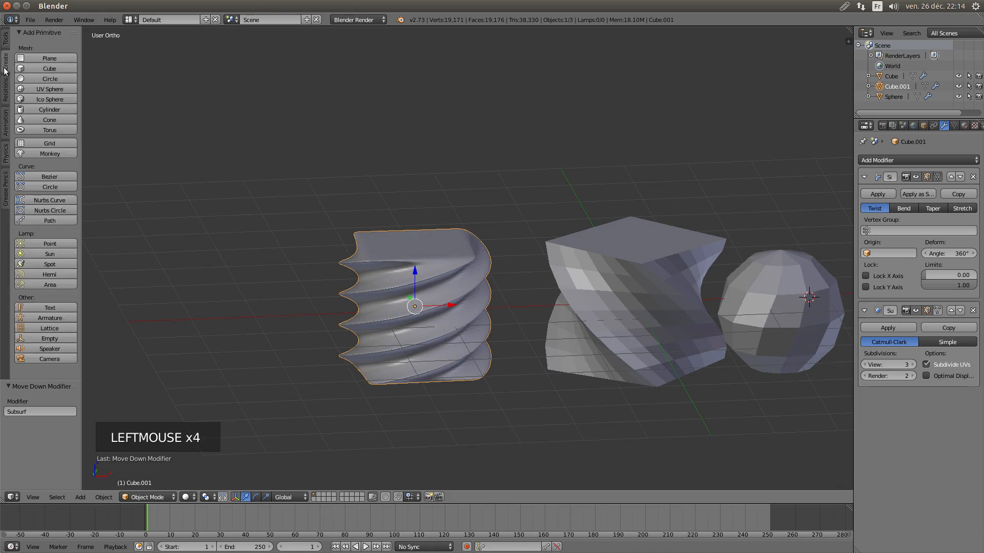
click(6, 96)
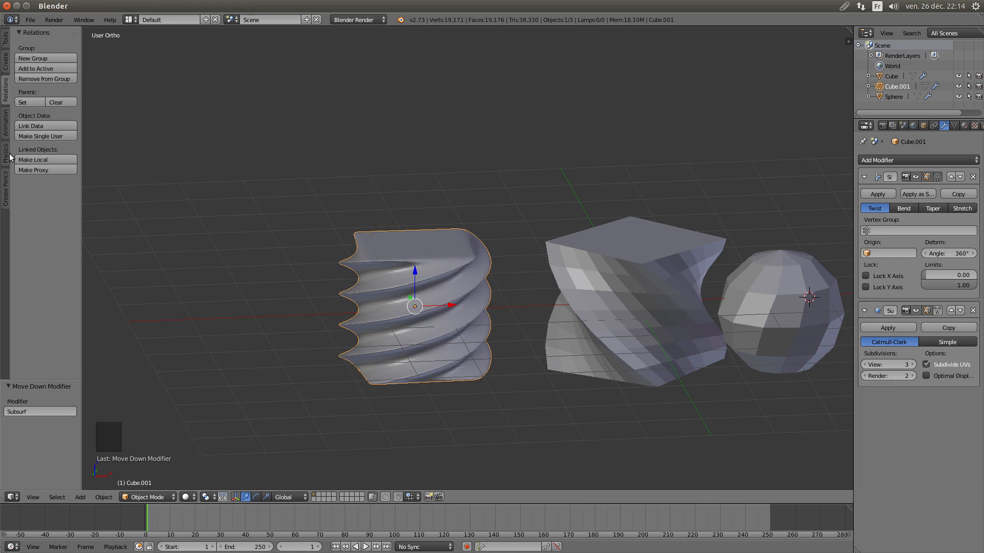
click(6, 39)
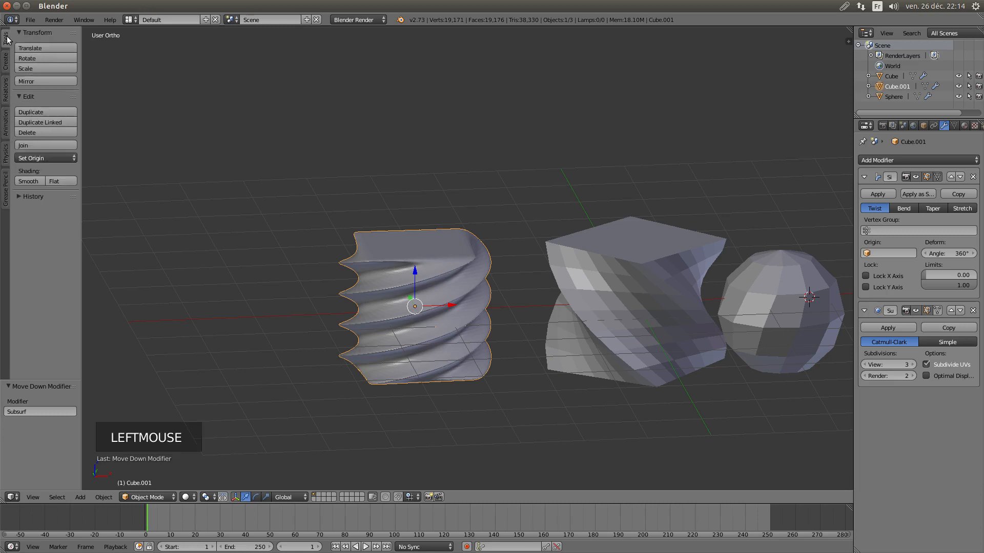
scroll(46, 159, up, 3)
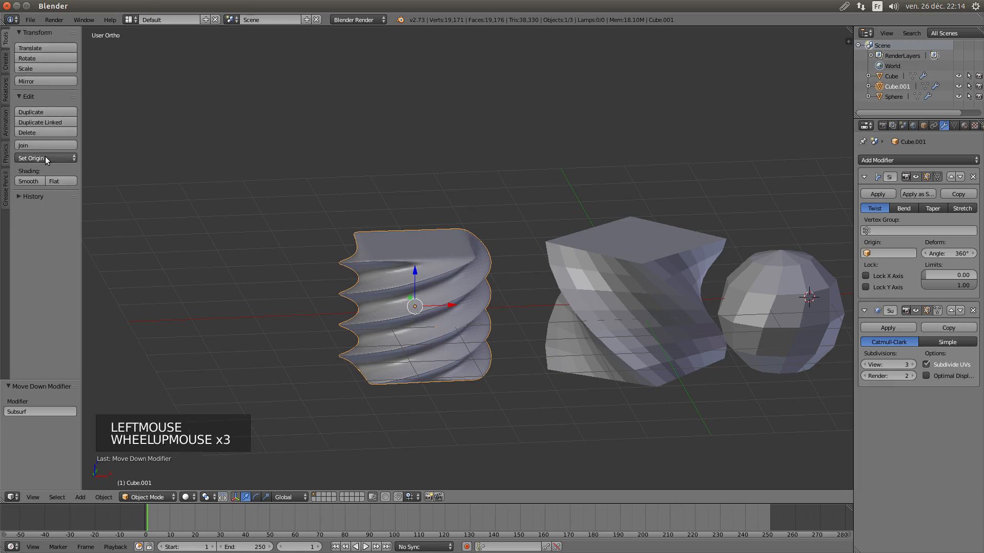
click(5, 68)
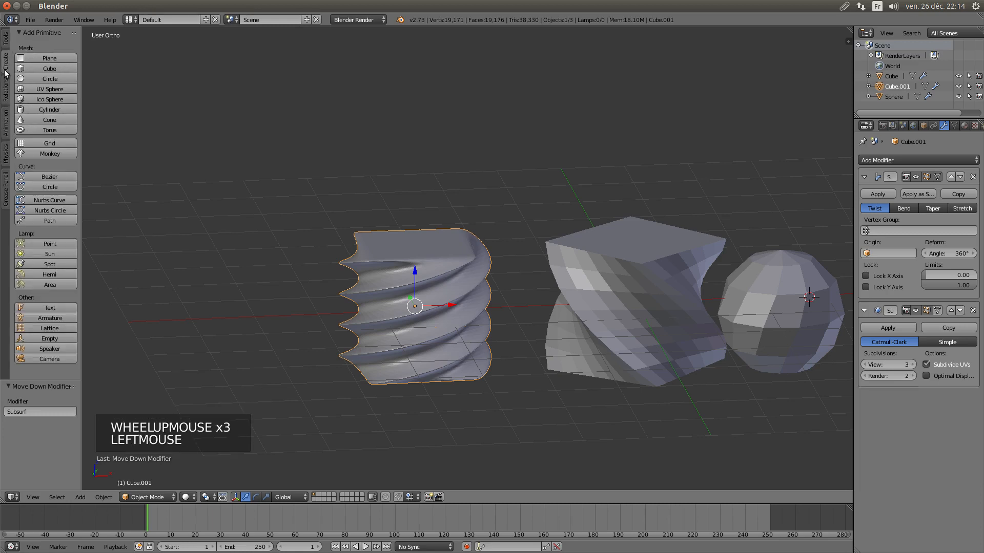
Examine Cube.001's mesh tools and mesh options in Edit Mode, toggling X Mirror on and off, and return to Object Mode
click(147, 497)
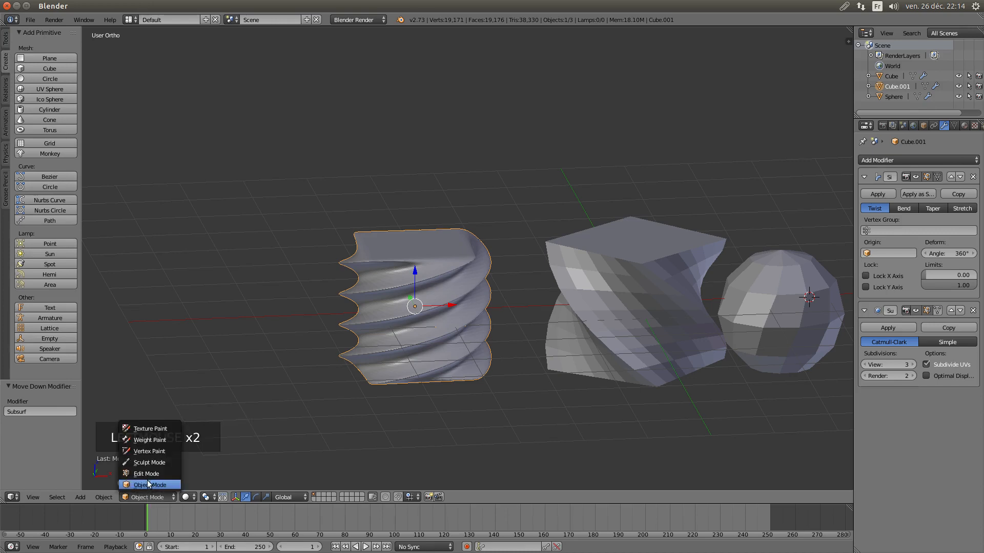
click(149, 474)
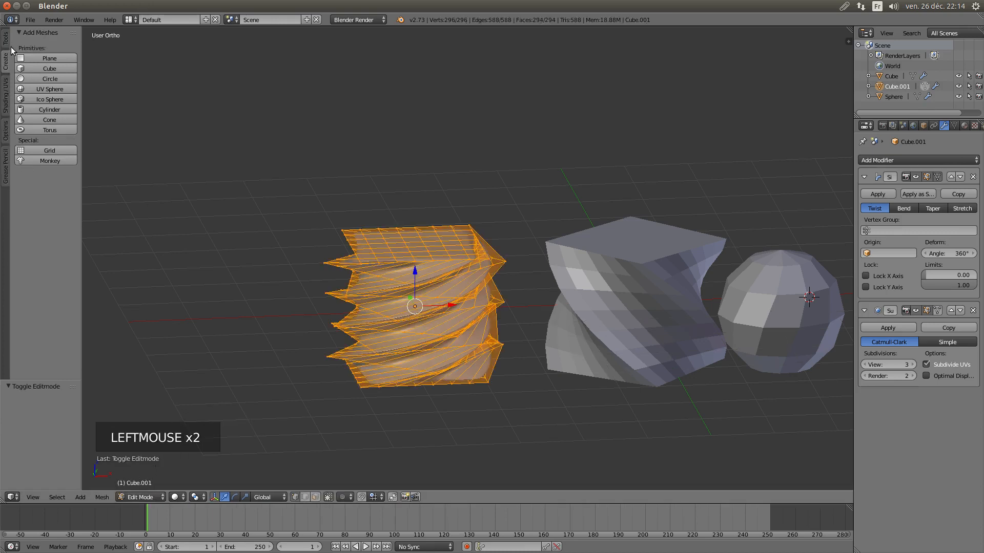
click(6, 40)
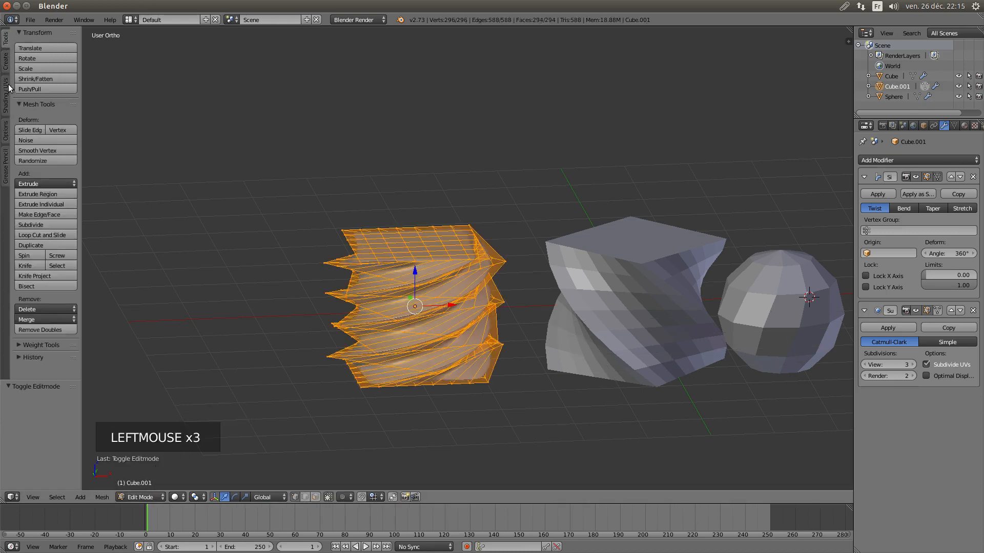
click(6, 132)
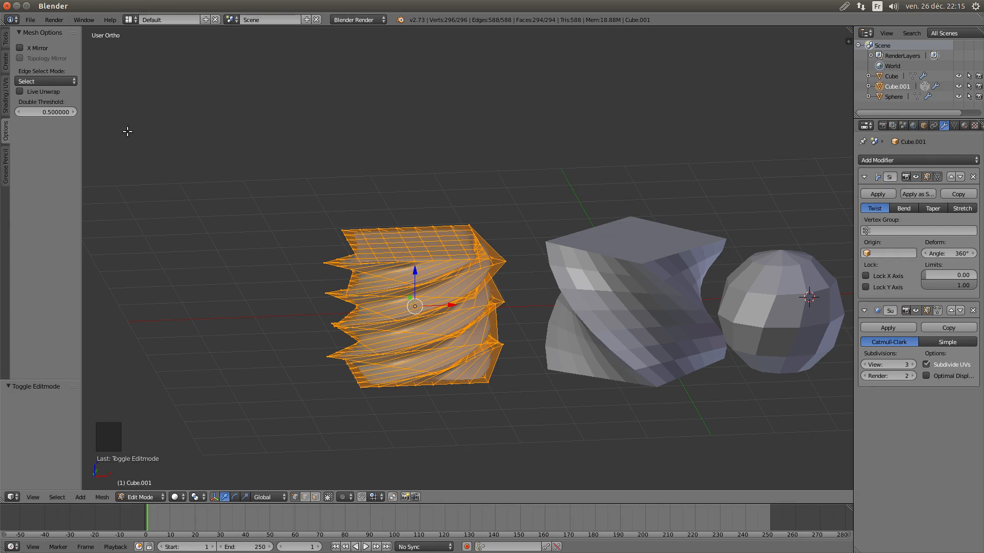
click(21, 48)
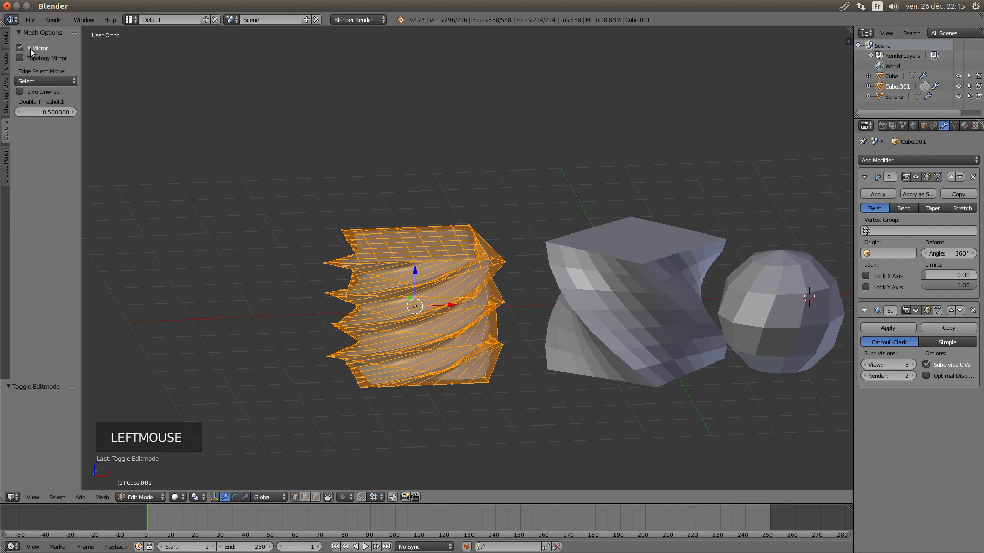
click(29, 49)
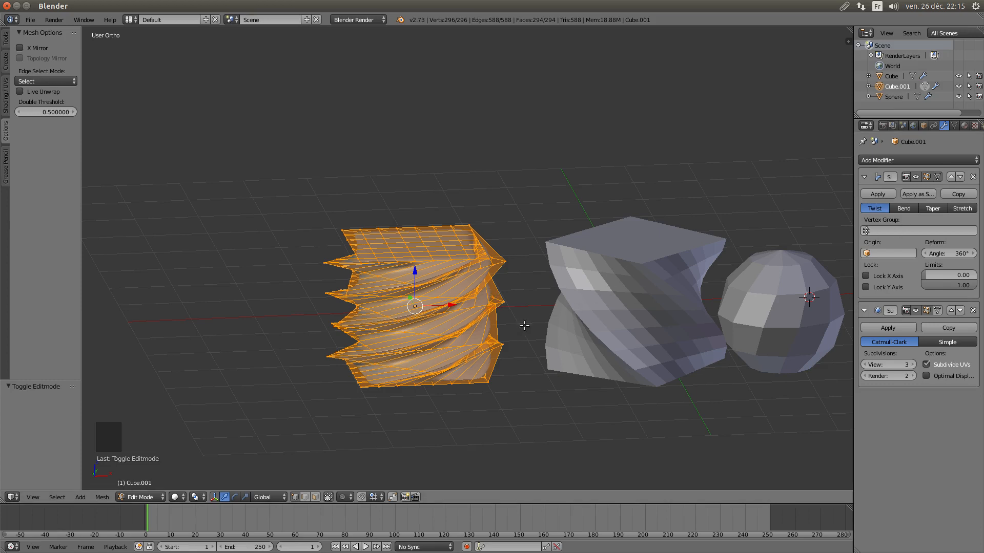
key(Tab)
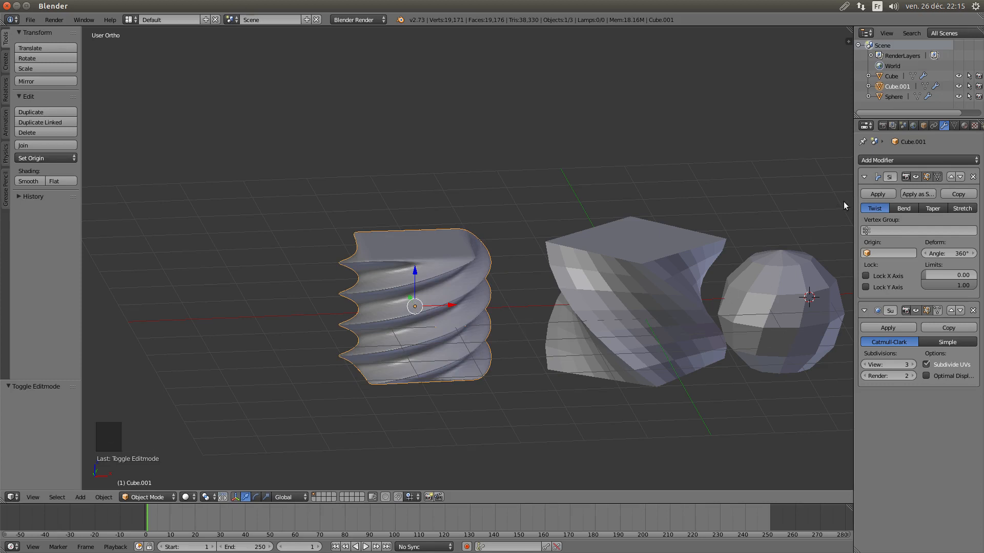
Remove the Subdivision Surface modifier from Cube.001 and widen the properties editor so the modifier names are readable
click(973, 311)
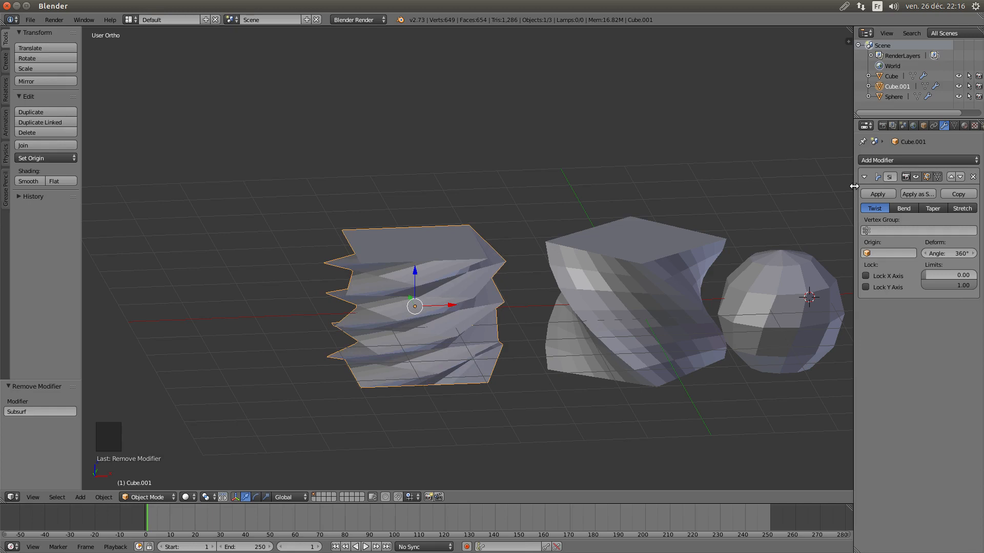
drag(854, 187, 791, 192)
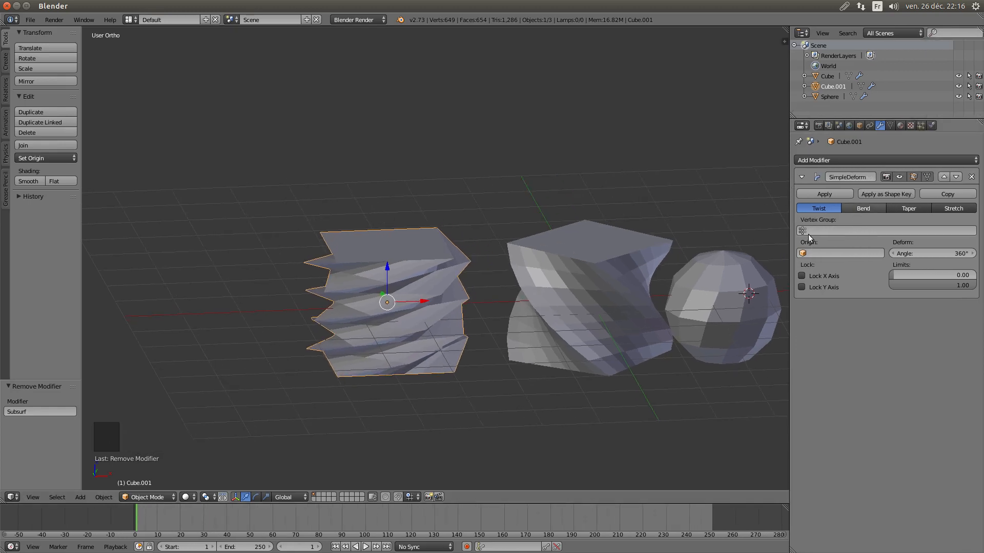
right_click(608, 306)
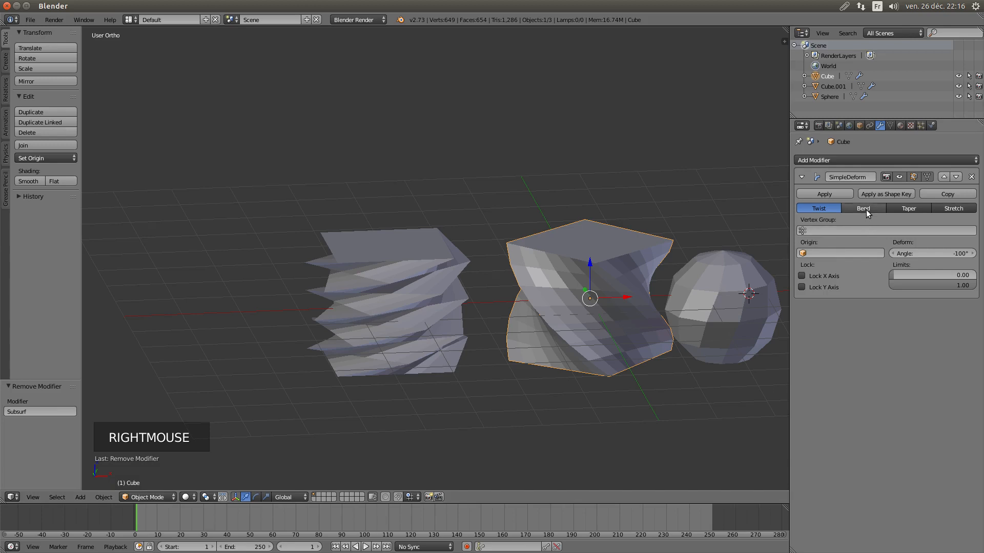
right_click(409, 322)
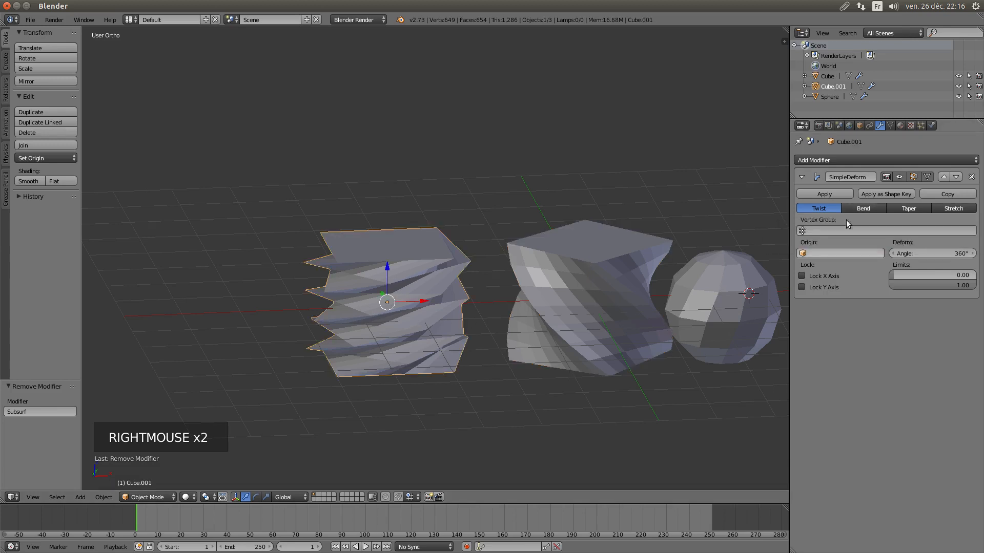
Add a new Subdivision Surface modifier to Cube.001 and set its View subdivisions to 2
click(854, 161)
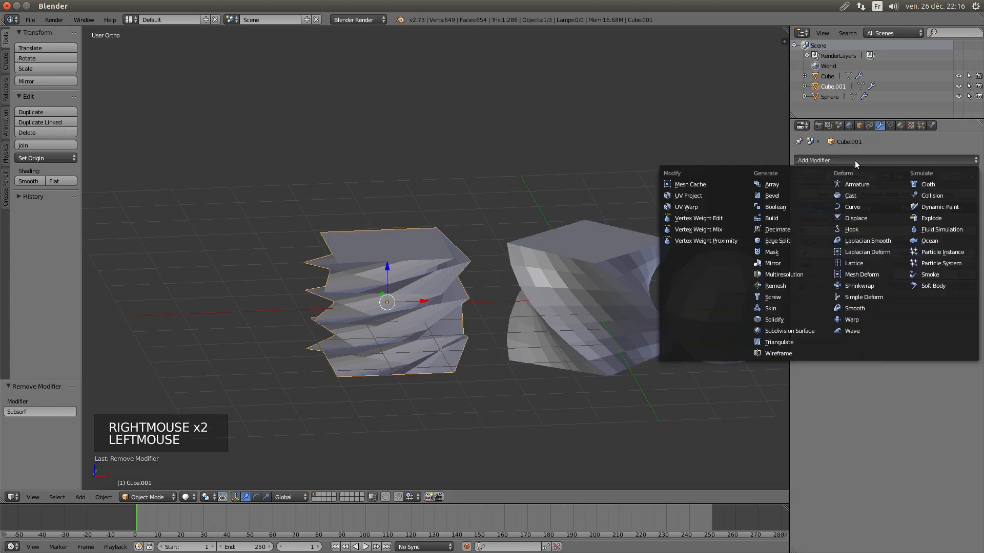
click(792, 329)
click(879, 364)
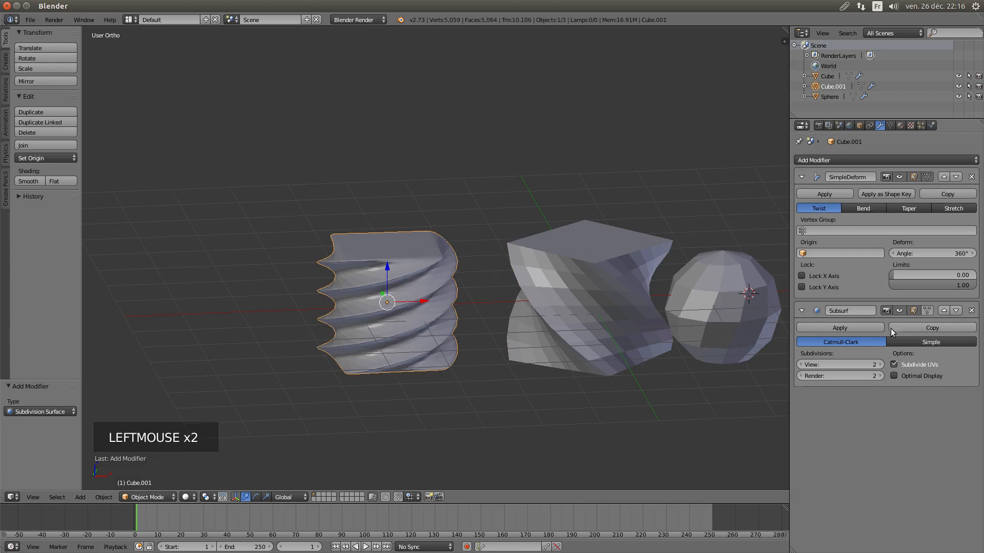
Switch the Simple Deform modifier of the middle object, Cube, to Bend
right_click(626, 266)
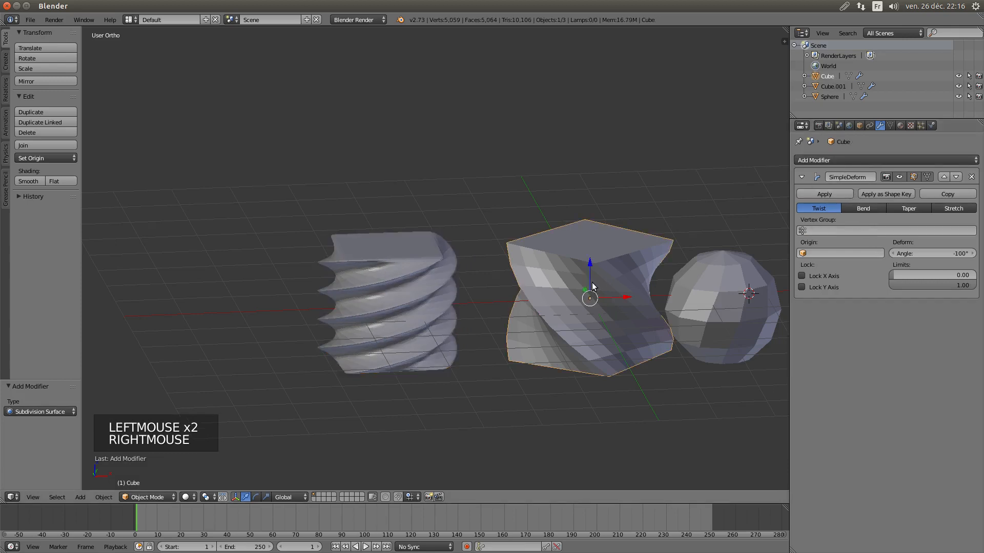
click(863, 208)
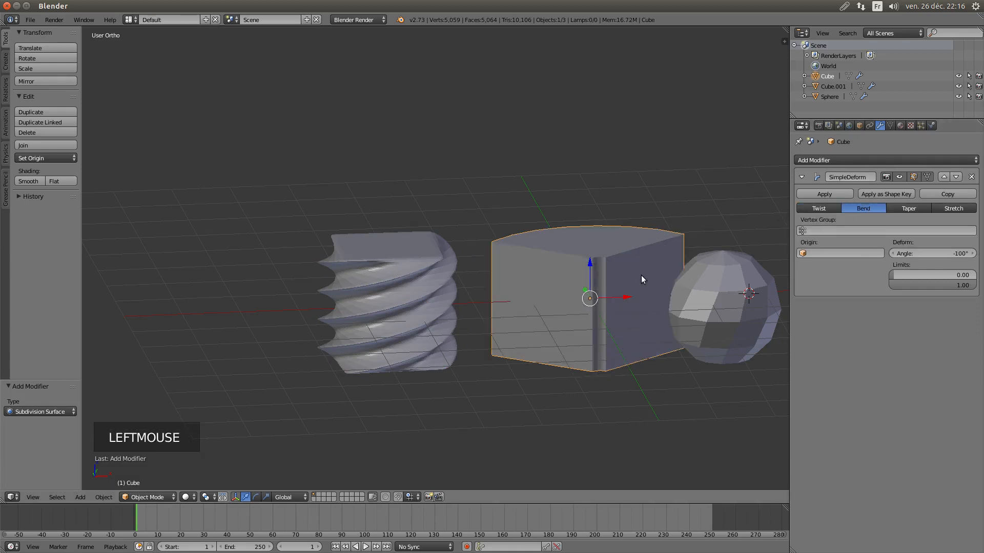
scroll(641, 275, up, 1)
middle_drag(641, 275, 608, 241)
scroll(610, 329, down, 1)
Change Cube's Simple Deform mode to Taper and set its factor to about -1.735
click(908, 209)
middle_drag(687, 339, 690, 324)
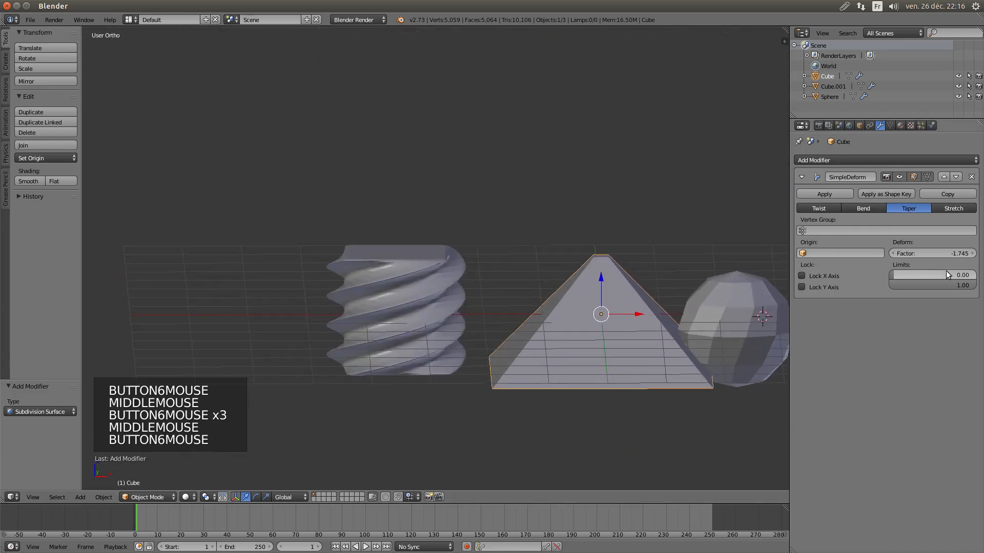
mouse_move(956, 254)
mouse_down()
mouse_move(943, 254)
mouse_move(976, 255)
mouse_move(936, 254)
mouse_move(971, 254)
mouse_up()
drag(933, 254, 898, 253)
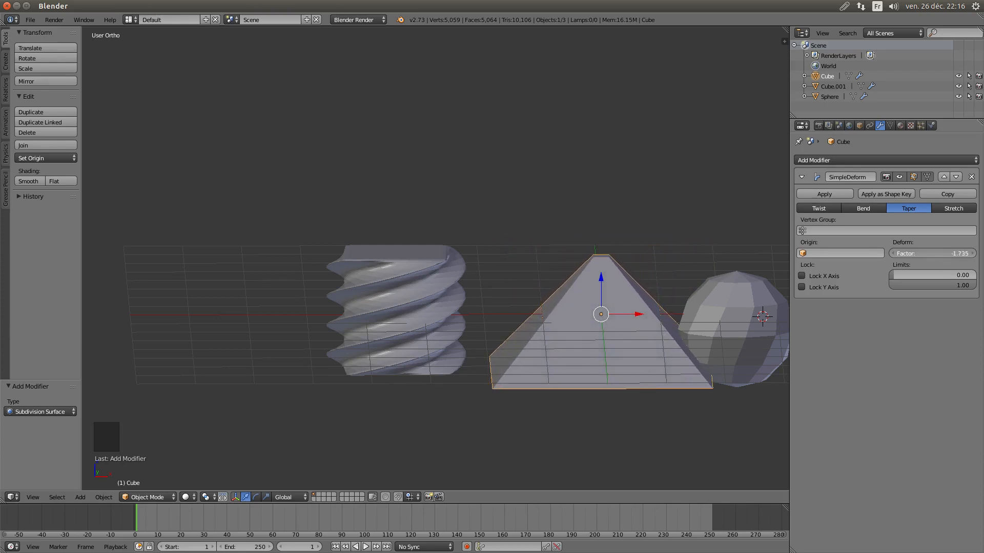
Lock both the X and Y axes of Cube's taper deformation
middle_drag(633, 241, 633, 285)
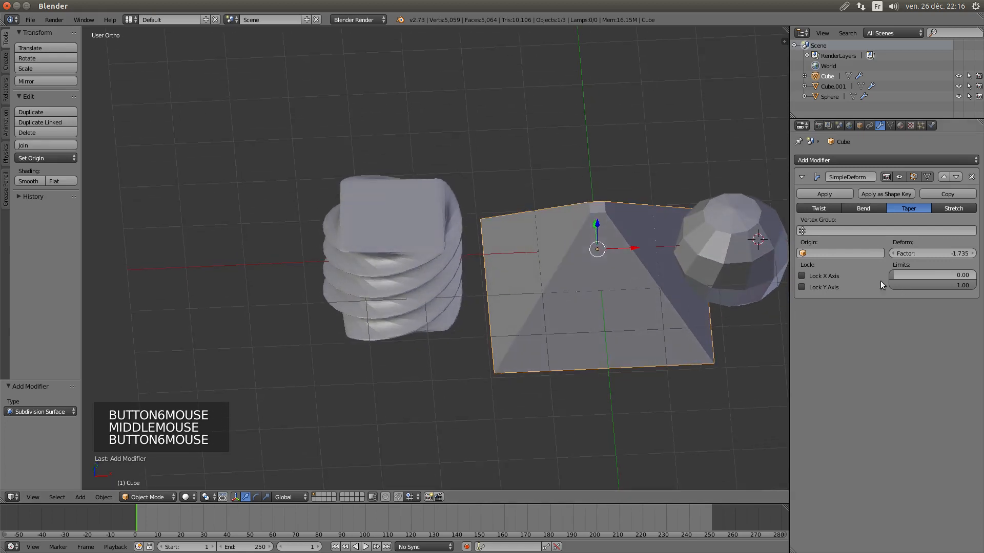
click(802, 275)
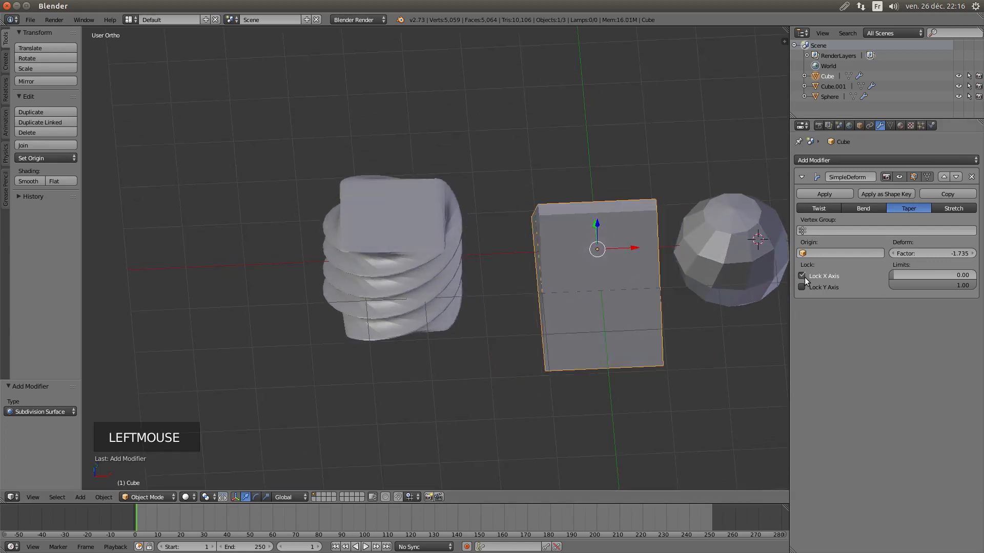
click(802, 287)
scroll(556, 283, up, 1)
middle_drag(555, 283, 579, 264)
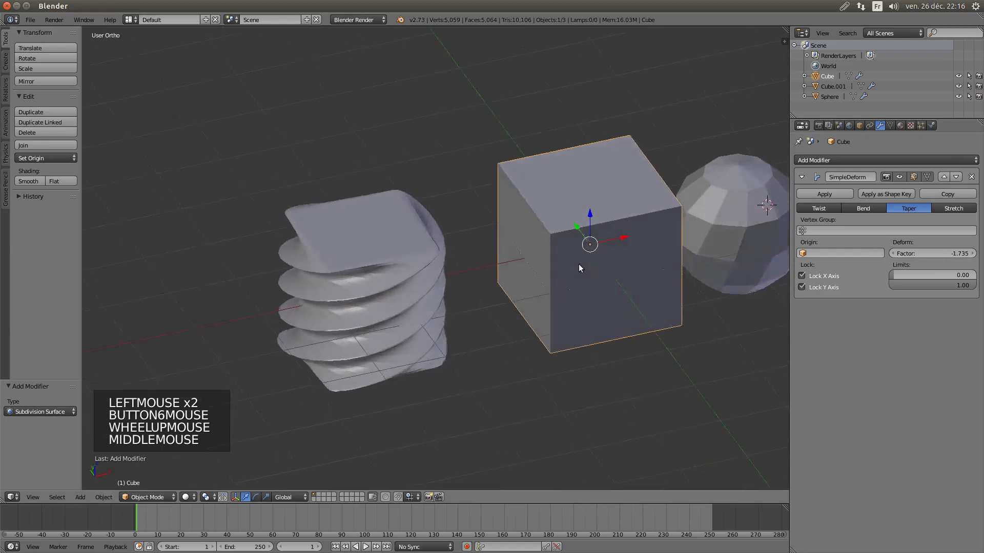
scroll(579, 264, down, 1)
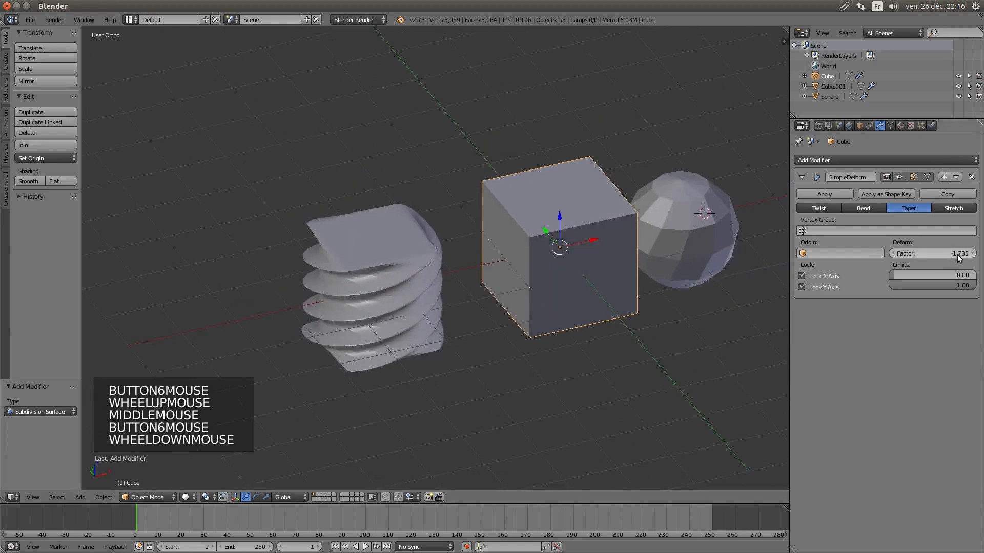
Release the Y axis lock on Cube's taper, leaving X locked, and set the factor to about -1.555
drag(957, 255, 971, 255)
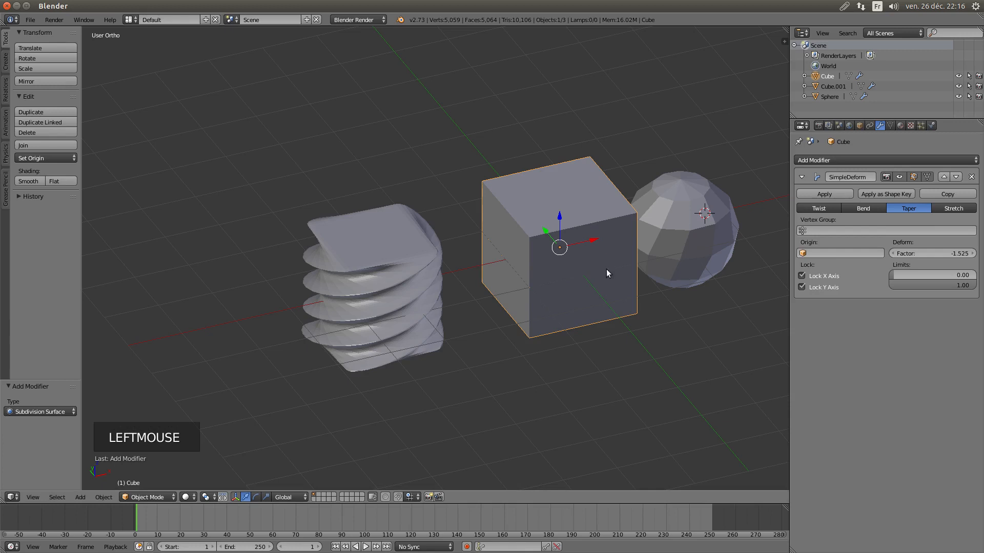
click(801, 286)
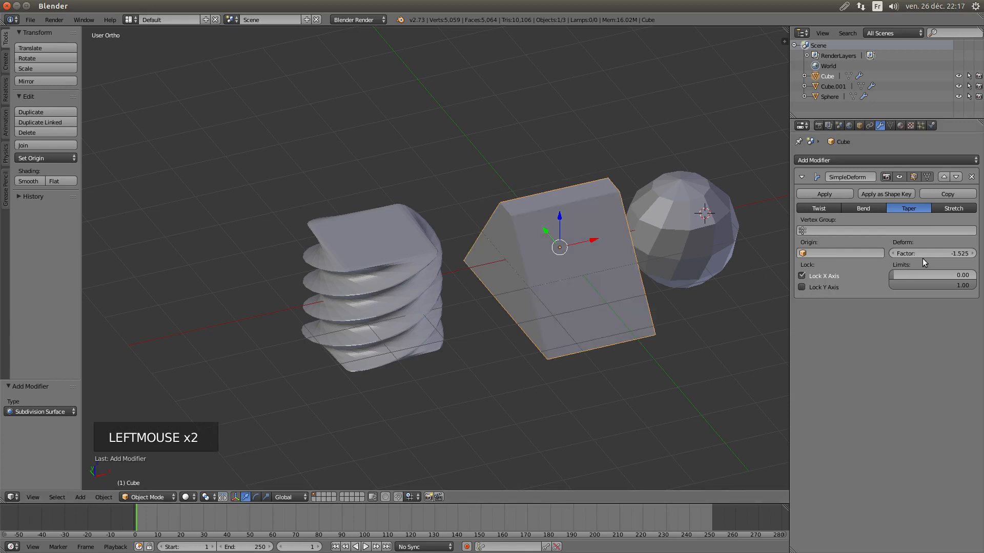
mouse_move(915, 254)
mouse_down()
mouse_move(971, 254)
mouse_move(915, 255)
mouse_up()
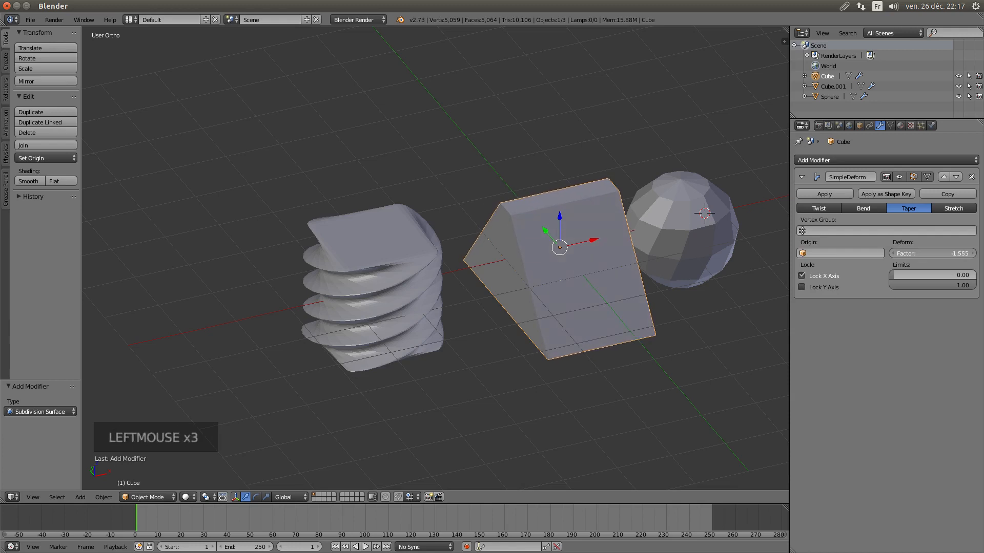
Swap the taper lock from the X axis to the Y axis and set the factor to about -1.415
click(801, 276)
click(802, 287)
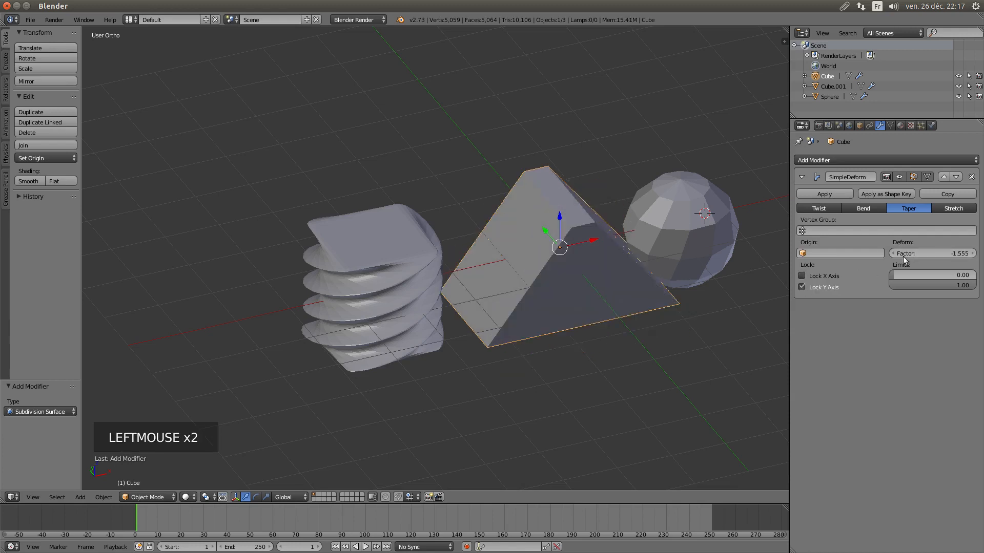
mouse_move(903, 253)
mouse_down()
mouse_move(953, 253)
mouse_move(907, 253)
mouse_up()
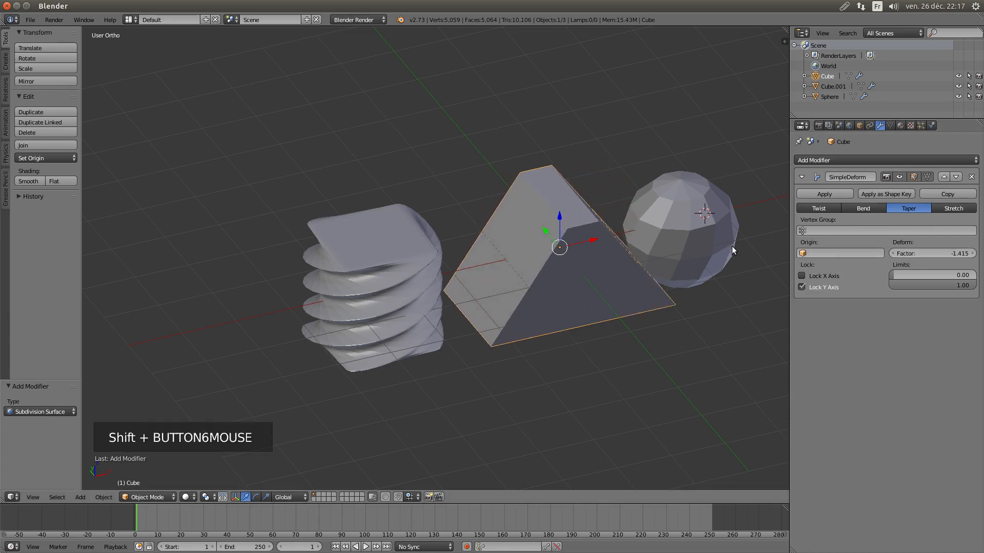
Set Cube's taper limits to 0.30 lower and 0.86 upper, with a factor of about -1.175
shift+middle_drag(732, 247, 621, 211)
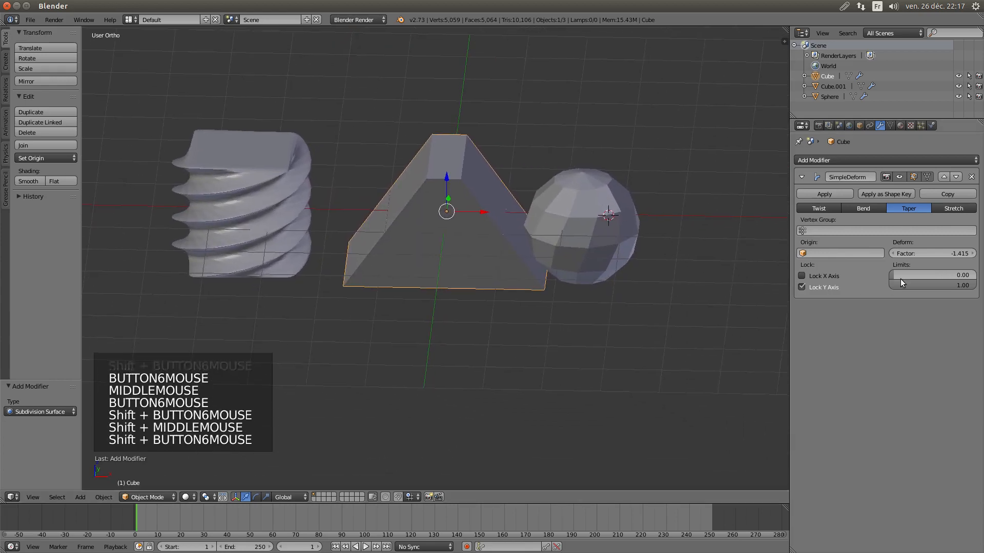
scroll(481, 259, up, 1)
middle_drag(481, 259, 467, 240)
scroll(487, 243, down, 1)
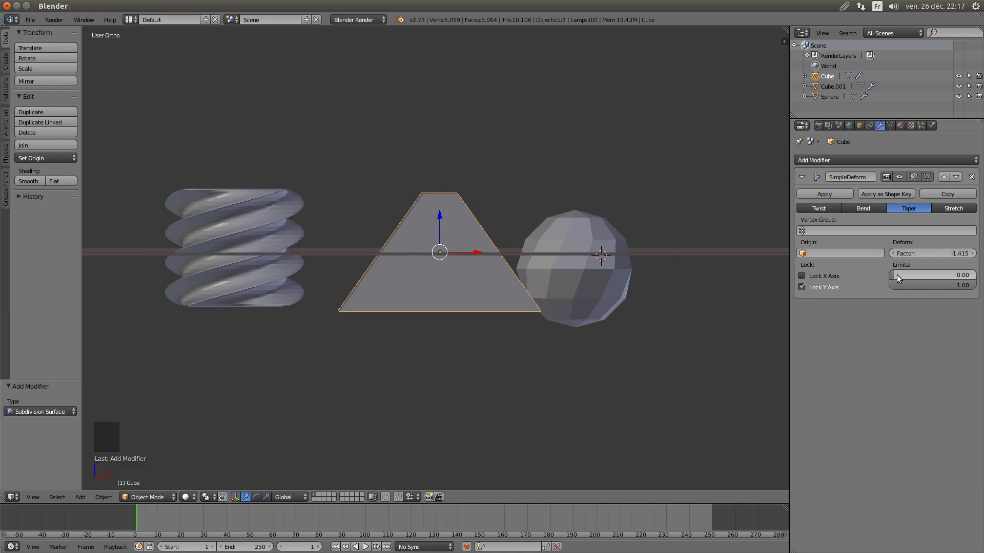
drag(893, 275, 917, 276)
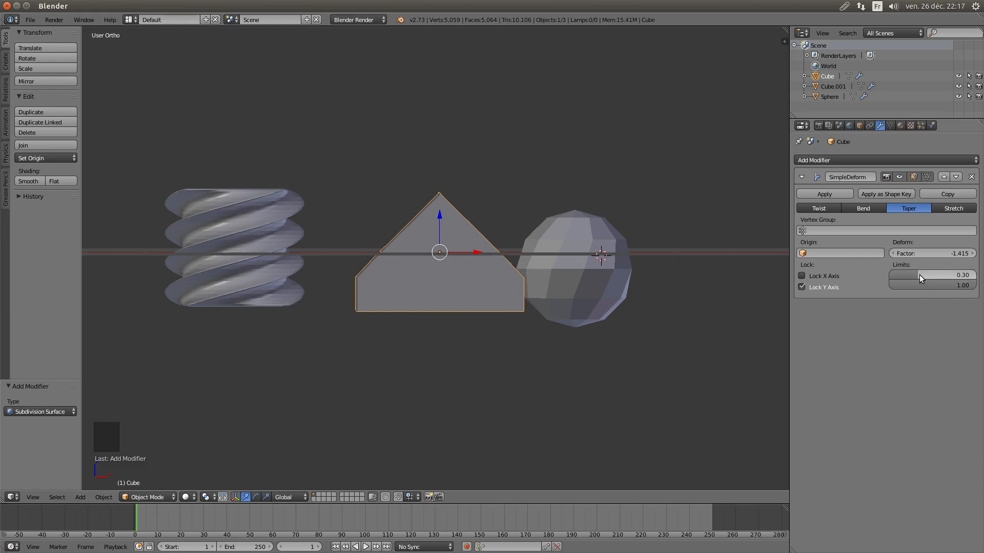
drag(923, 258, 934, 253)
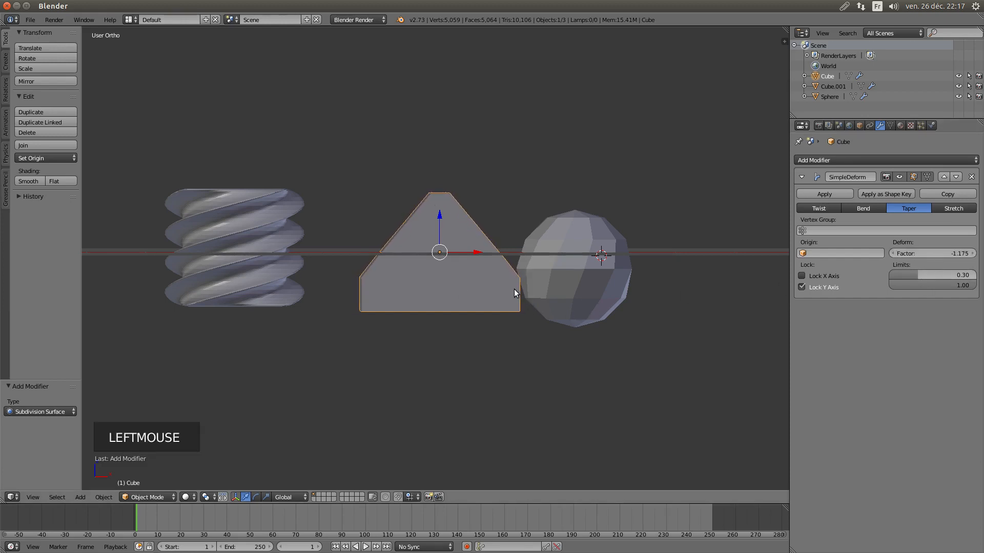
drag(961, 289, 953, 289)
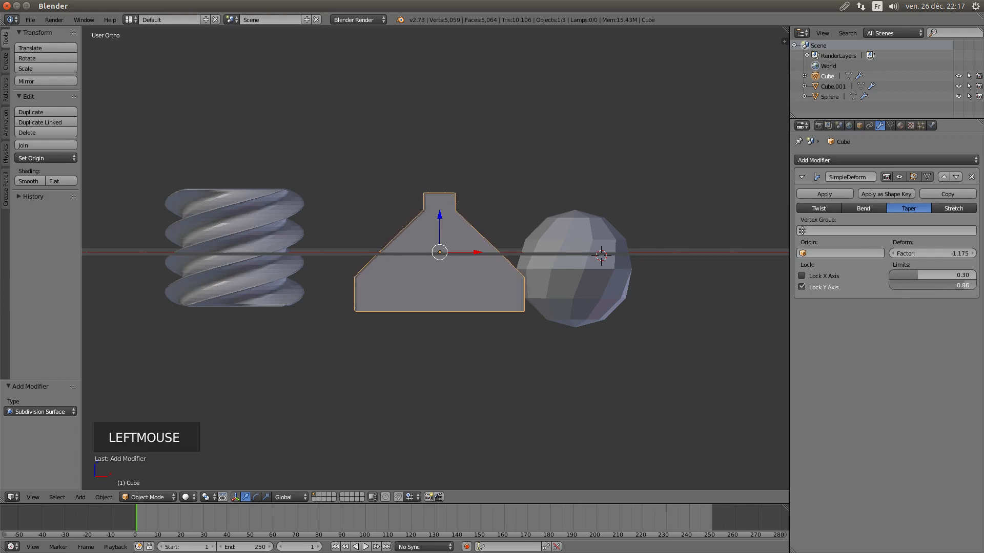
Unlock the Y axis of Cube's Simple Deform modifier so the taper acts on both axes
middle_drag(499, 286, 409, 261)
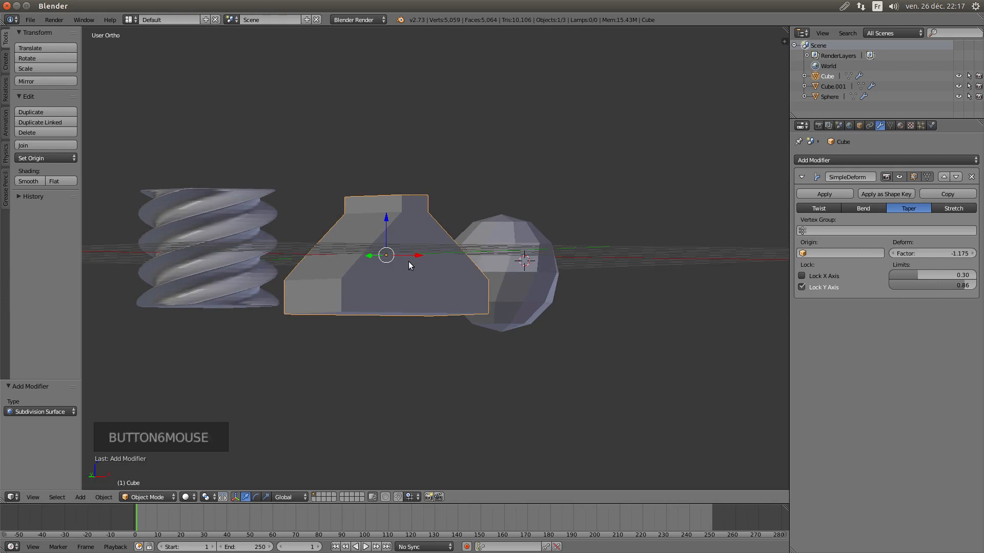
mouse_move(409, 265)
middle_down()
mouse_move(377, 274)
mouse_move(410, 276)
middle_up()
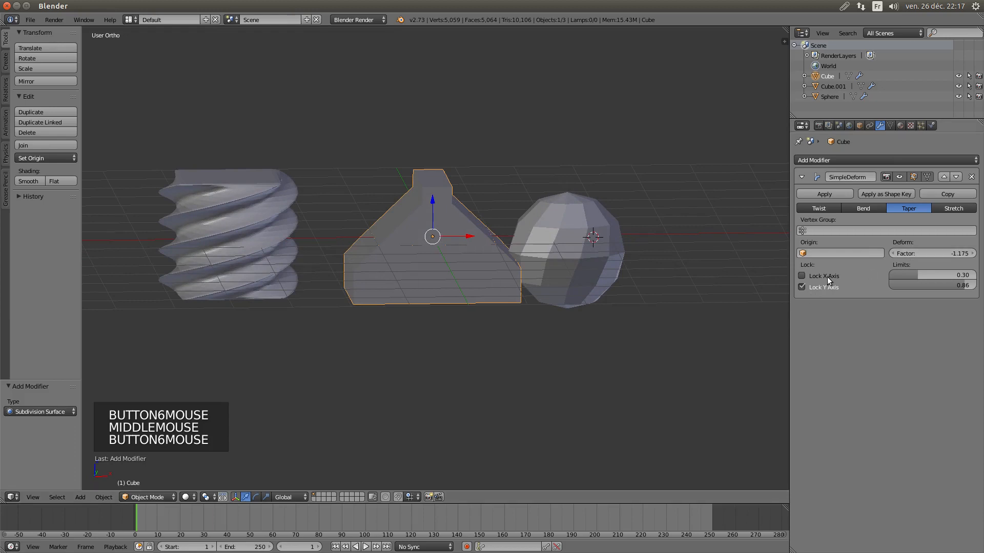
click(819, 287)
scroll(461, 231, up, 1)
middle_drag(461, 230, 521, 233)
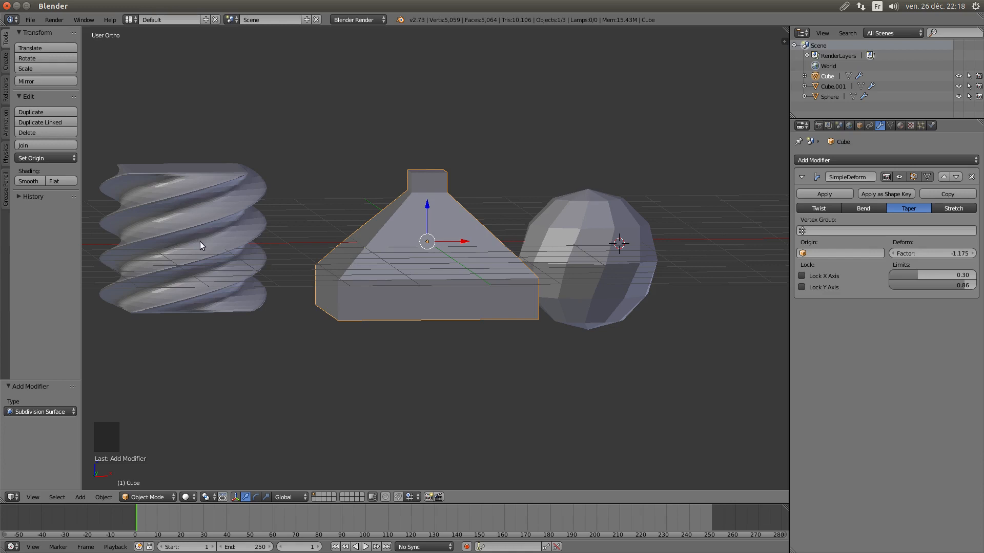
middle_drag(352, 238, 442, 232)
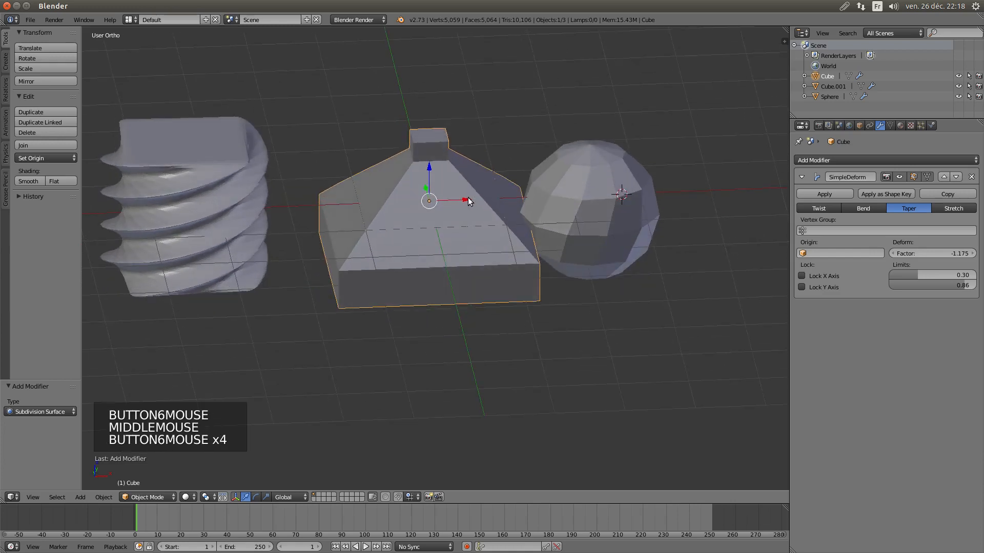
Add a Subdivision Surface modifier to Cube and set its view subdivisions to 2
click(821, 161)
click(782, 331)
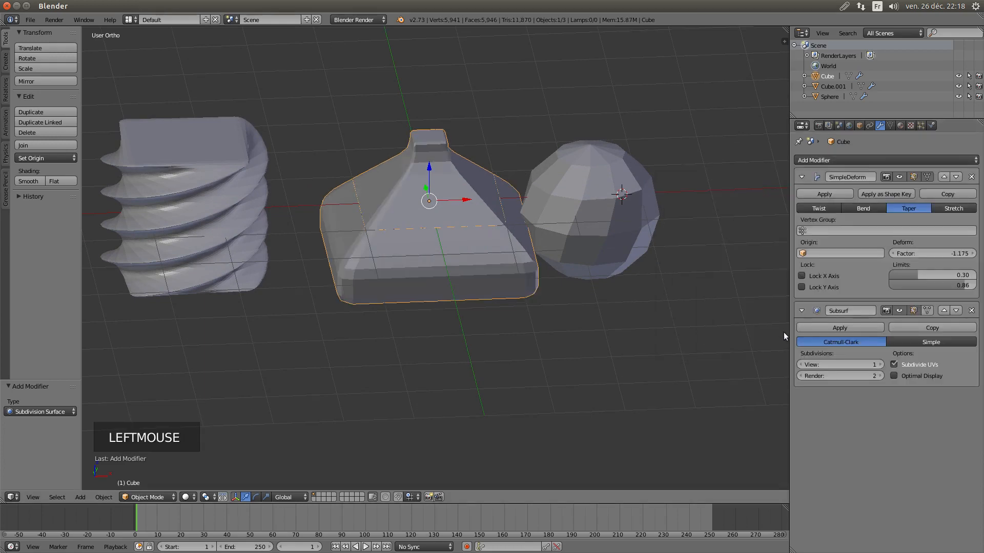
click(879, 365)
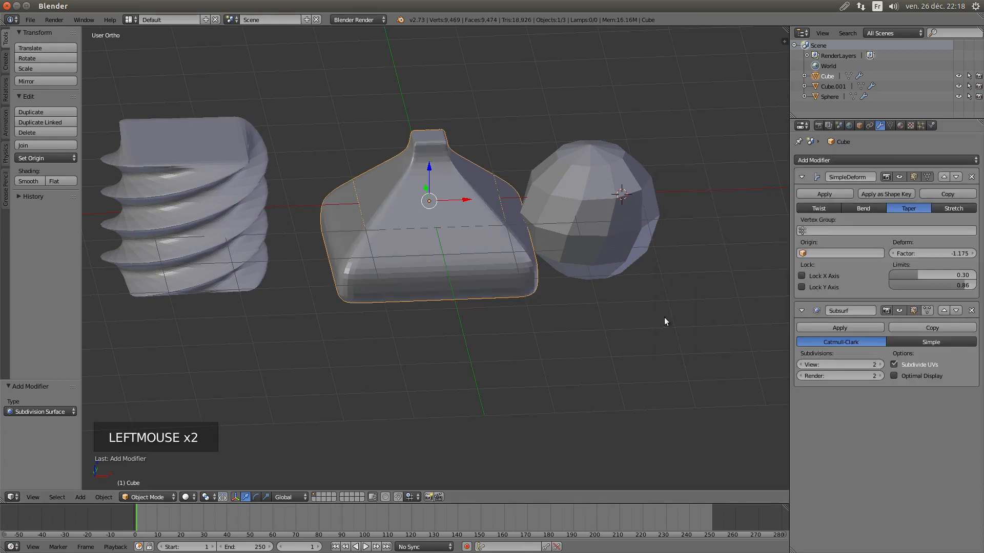
scroll(564, 282, up, 2)
middle_drag(477, 251, 448, 237)
scroll(448, 238, down, 1)
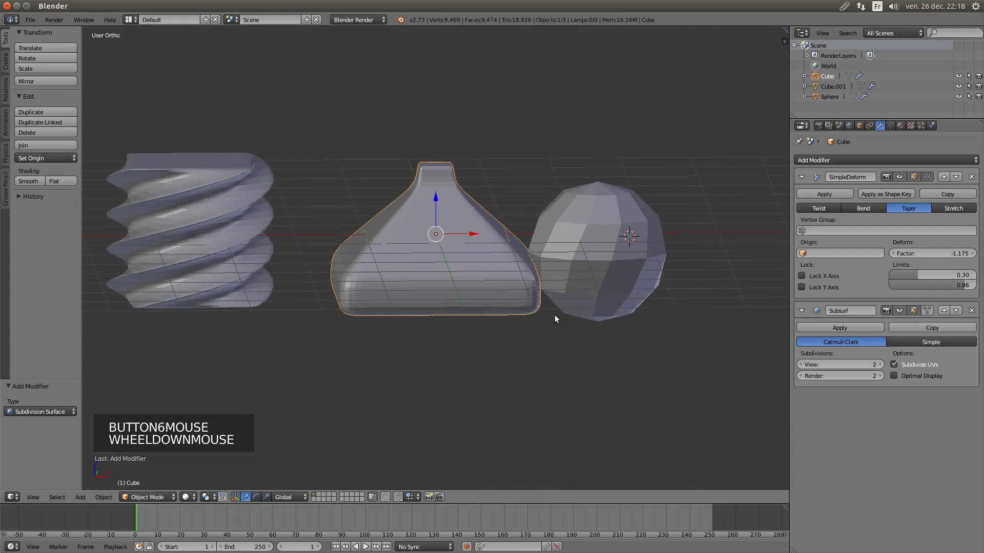
Rotate Cube about the global X axis by about -77.5° and a further -13.5°, laying it on its side
key(r)
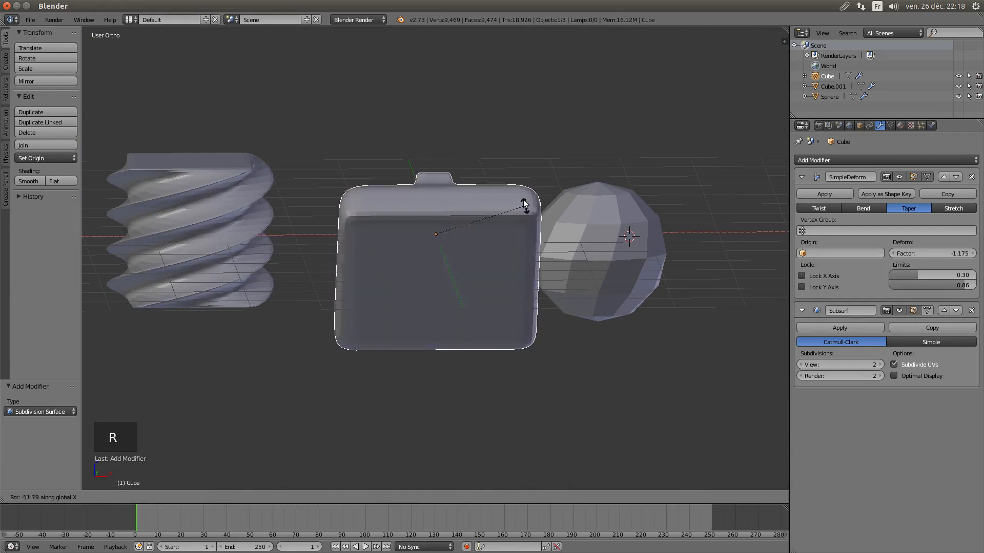
click(523, 155)
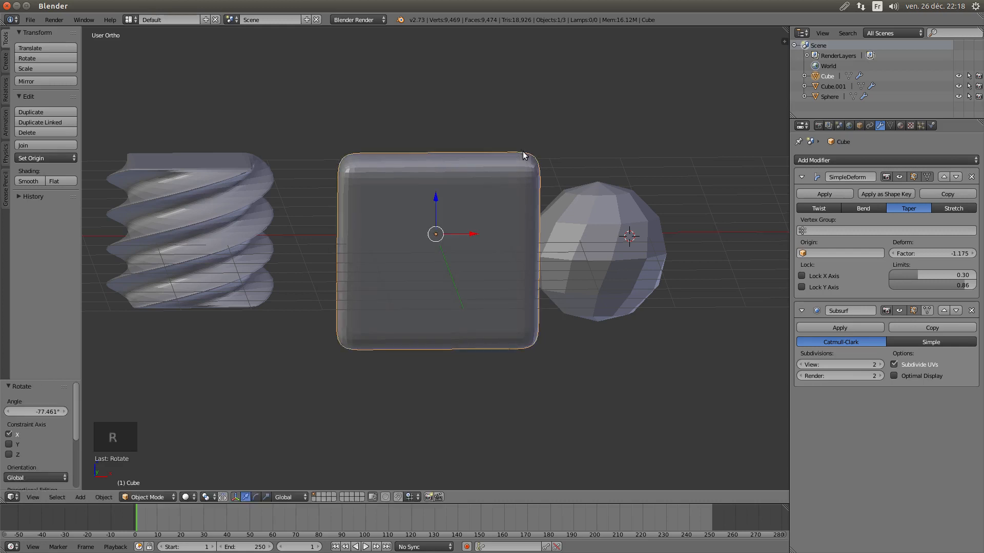
middle_drag(419, 235, 536, 256)
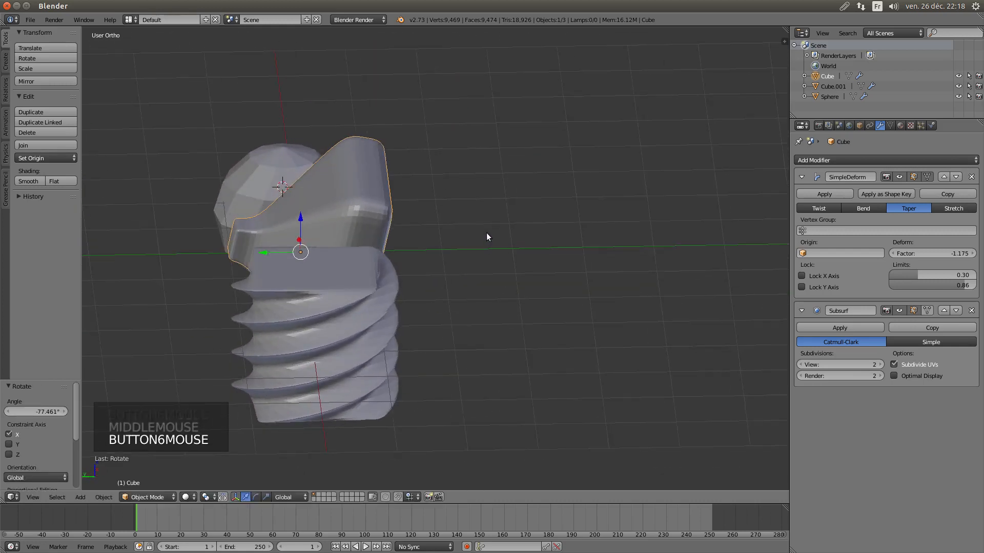
key(r)
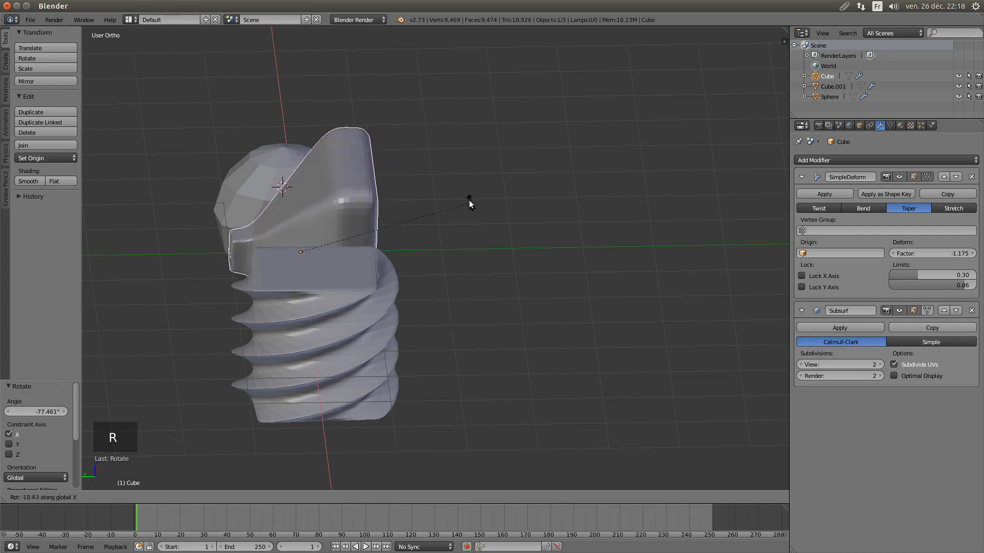
click(462, 195)
middle_drag(465, 205, 325, 215)
scroll(471, 246, down, 3)
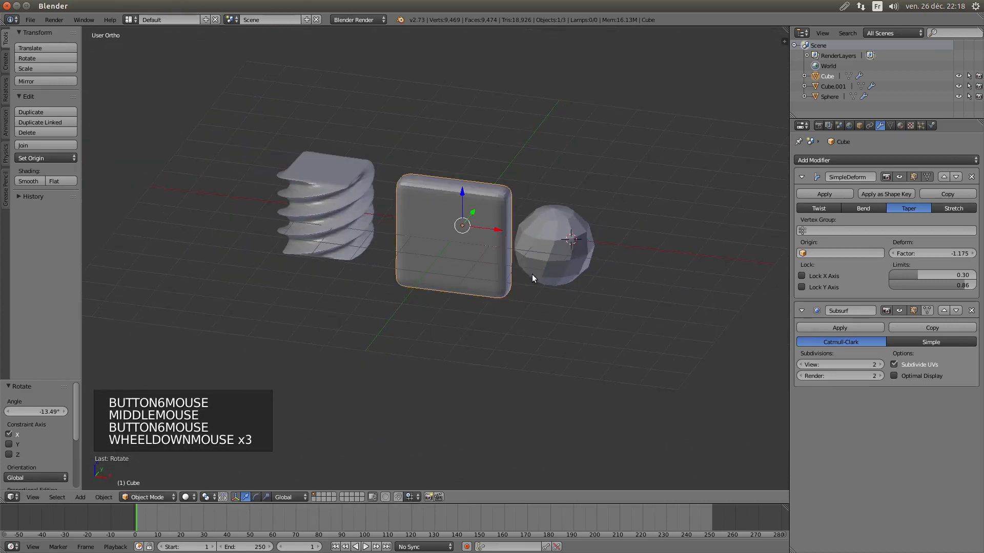
Select Sphere and move it about 1.69 units along the X axis, away from Cube
shift+middle_drag(568, 262, 403, 240)
right_click(390, 251)
drag(396, 237, 462, 266)
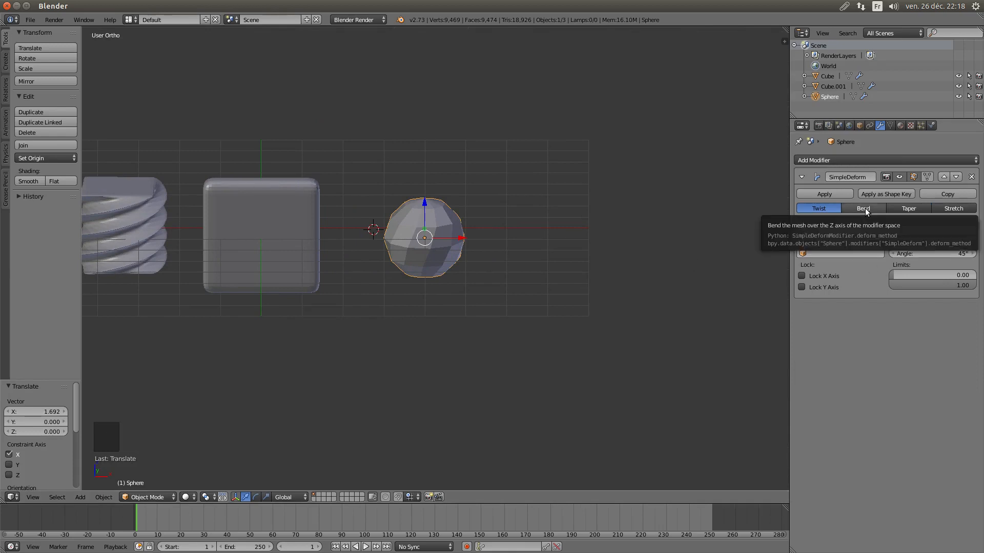
Switch Sphere's Simple Deform to Taper and place a new Subdivision Surface modifier with 2 view subdivisions above it in the stack
click(908, 208)
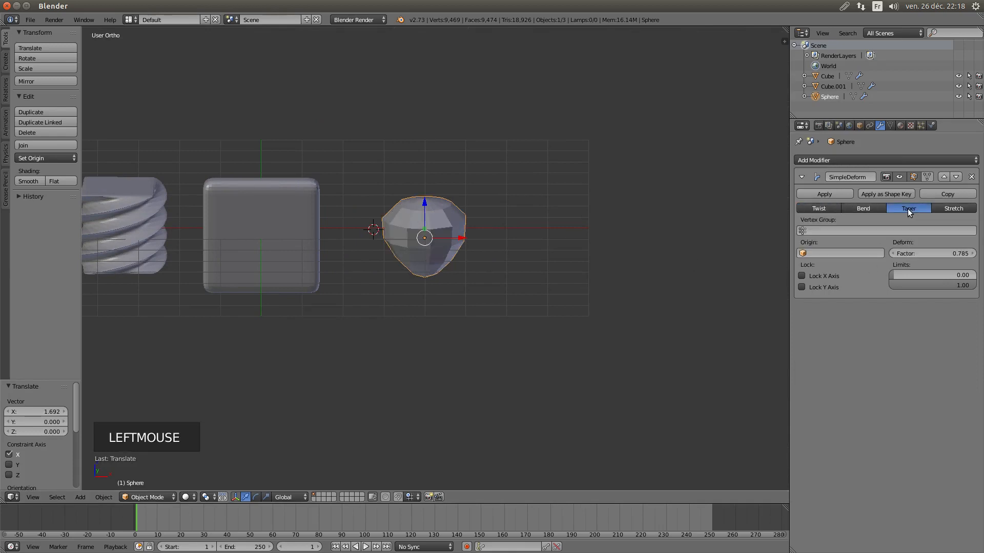
click(865, 161)
click(805, 330)
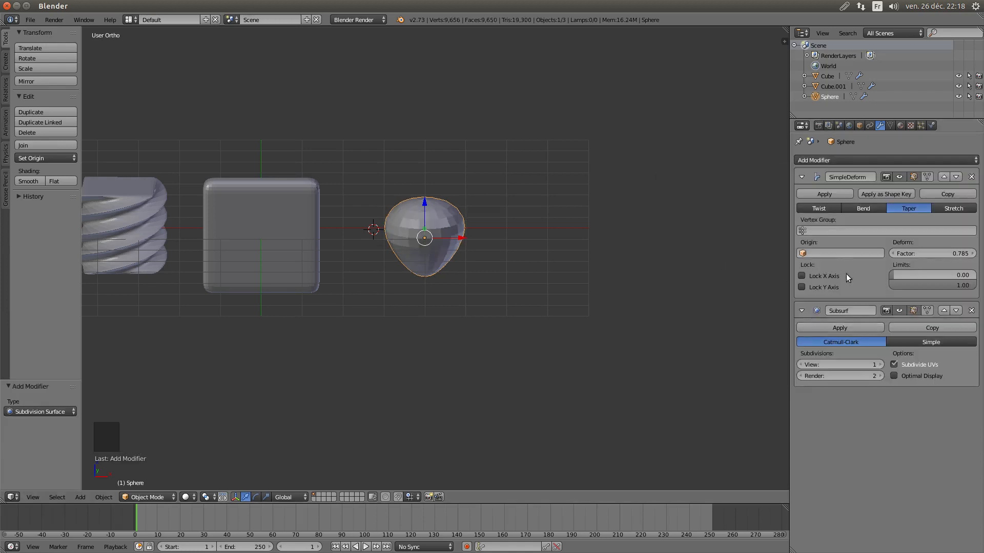
click(881, 365)
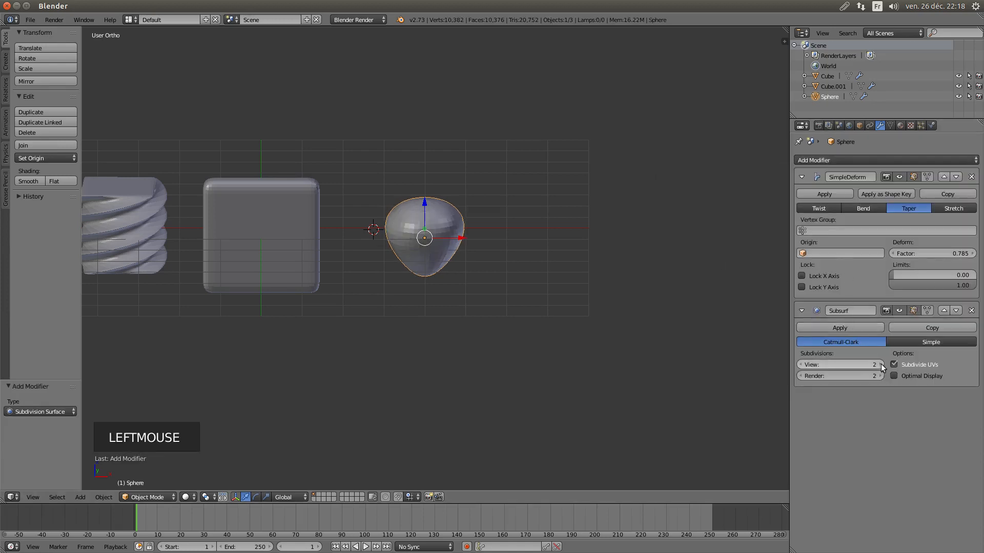
click(944, 310)
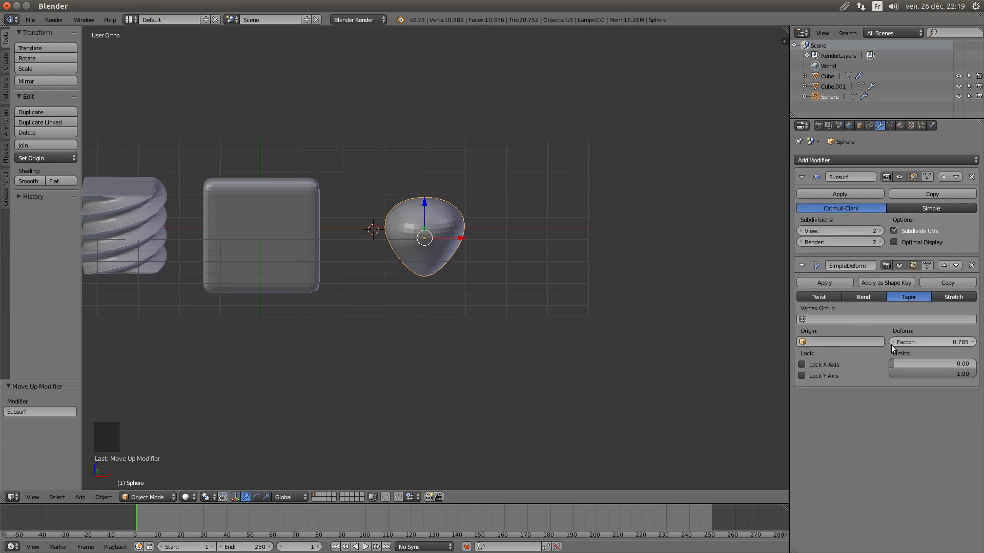
Set Sphere's taper factor to about 1.095 and its upper limit to about 0.78
drag(933, 342, 951, 343)
drag(967, 374, 960, 375)
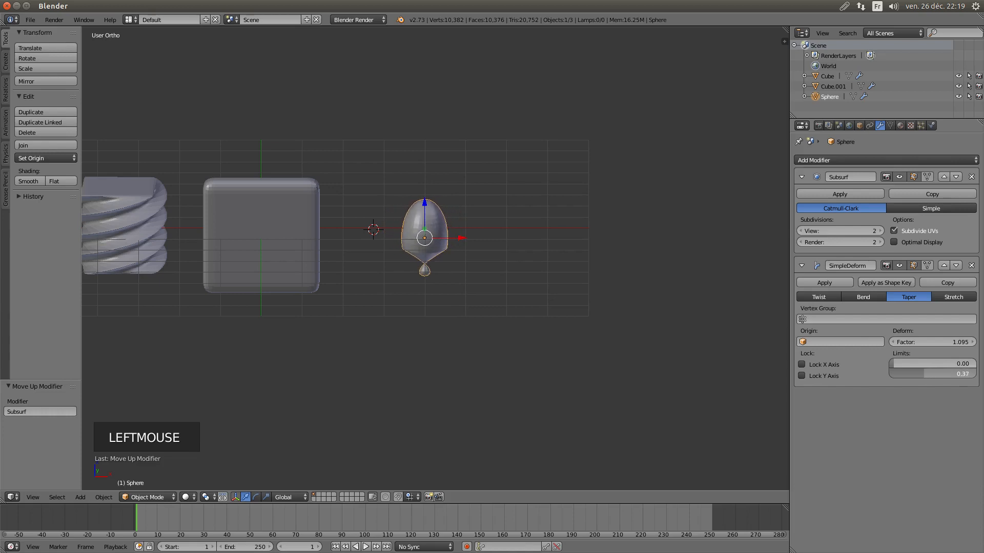
drag(948, 374, 942, 375)
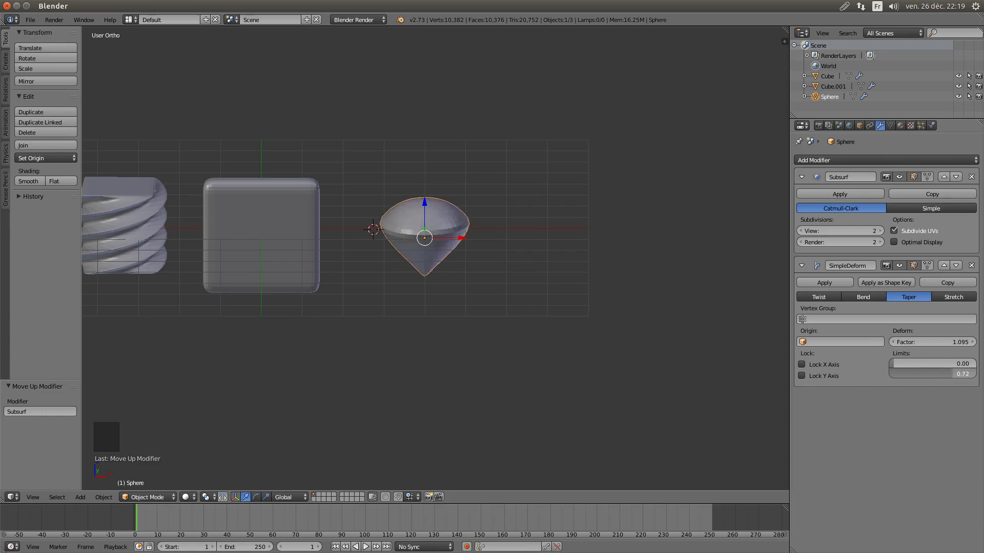
drag(958, 374, 967, 374)
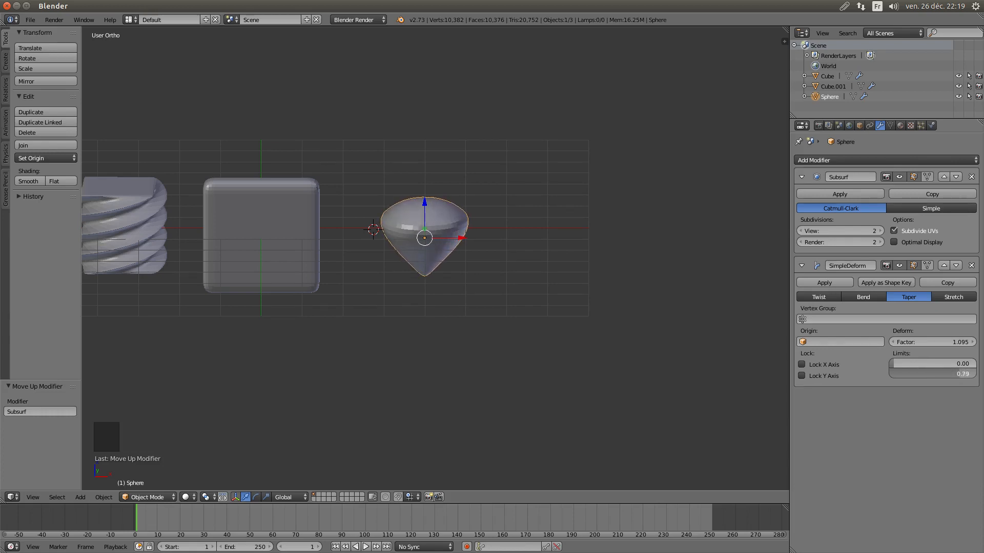
Narrow Sphere's taper limits to 0.42 lower and 0.52 upper
drag(899, 364, 928, 364)
mouse_move(533, 308)
middle_down()
mouse_move(528, 285)
mouse_move(529, 304)
middle_up()
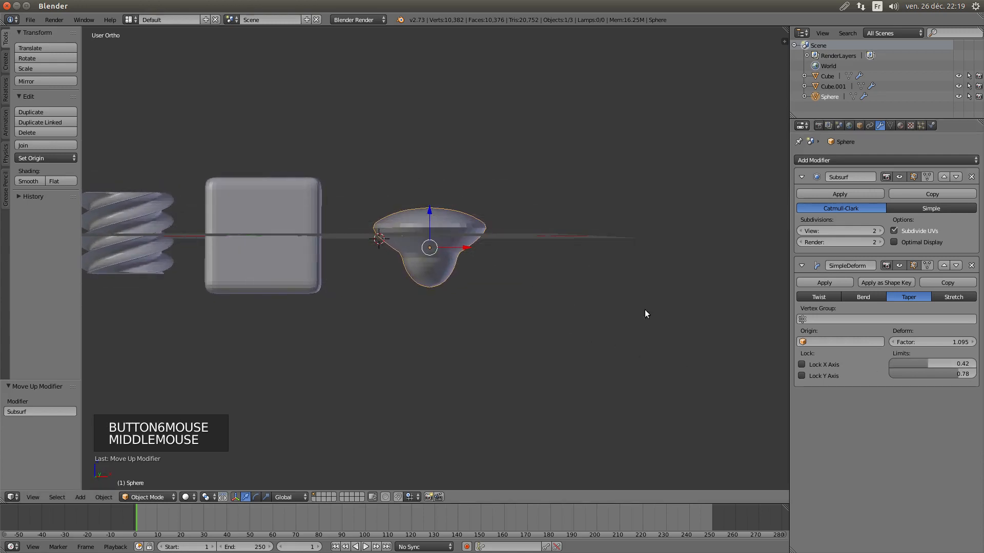
drag(931, 374, 907, 374)
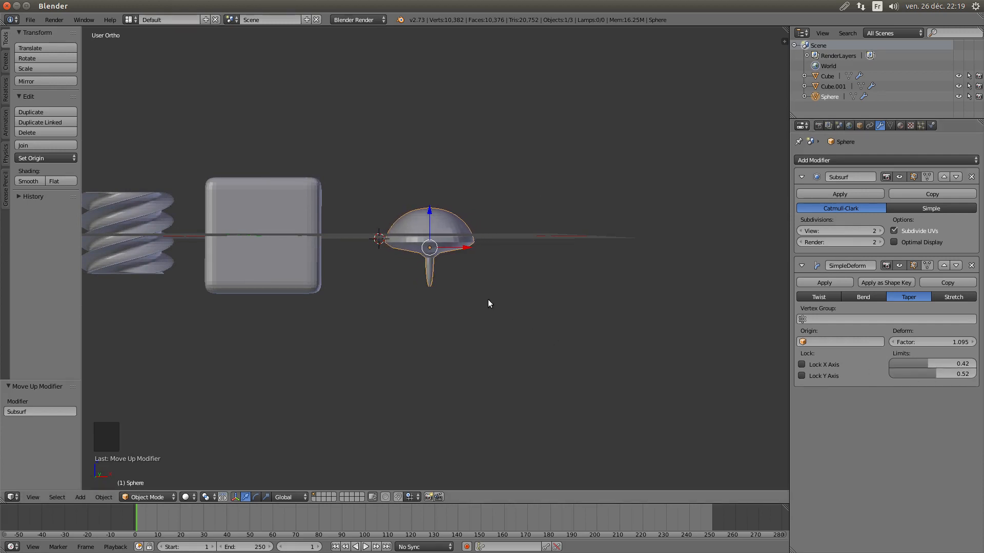
scroll(433, 269, up, 3)
mouse_move(472, 239)
middle_down()
mouse_move(396, 236)
mouse_move(482, 261)
mouse_move(473, 230)
middle_up()
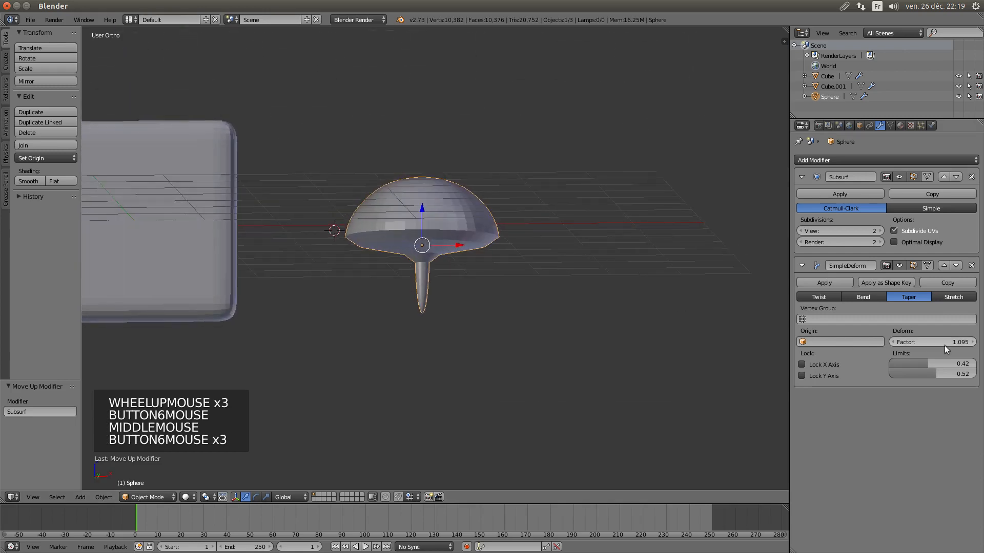
Reset Sphere's taper limits to 0.00 lower and 1.00 upper, with a factor of about -0.565
drag(933, 363, 870, 342)
click(948, 377)
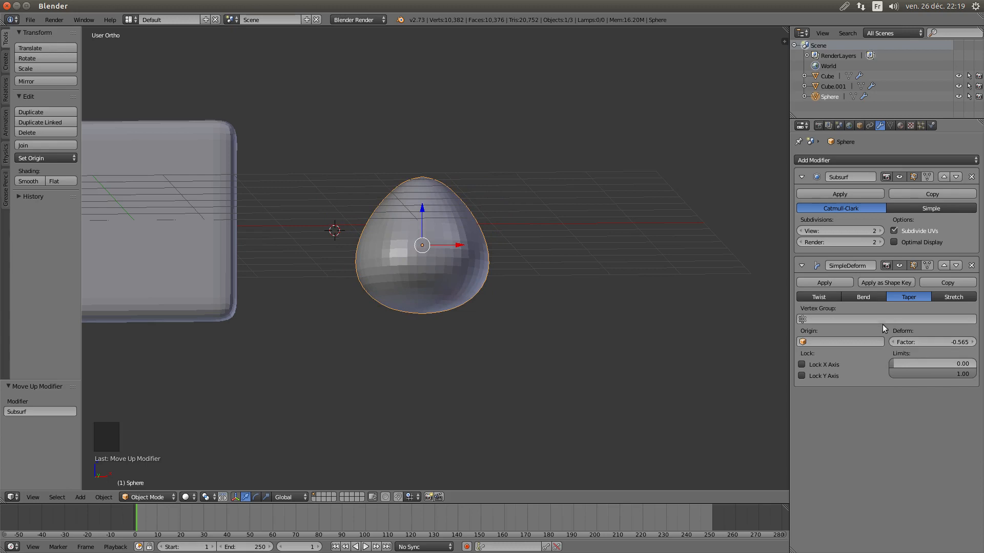
mouse_move(466, 287)
middle_down()
mouse_move(450, 287)
mouse_move(455, 297)
middle_up()
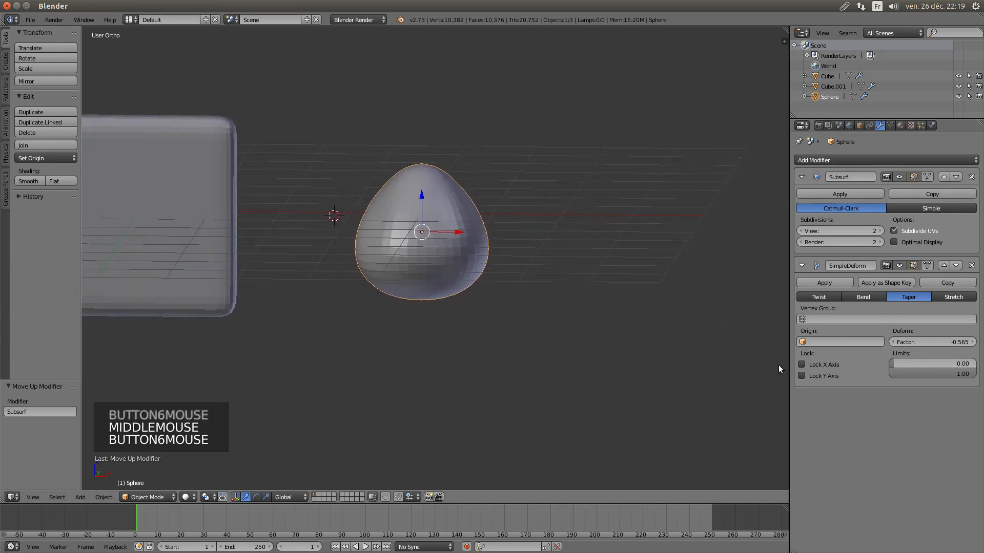
Lock the X axis of Sphere's taper and set the factor to about -0.265
click(801, 364)
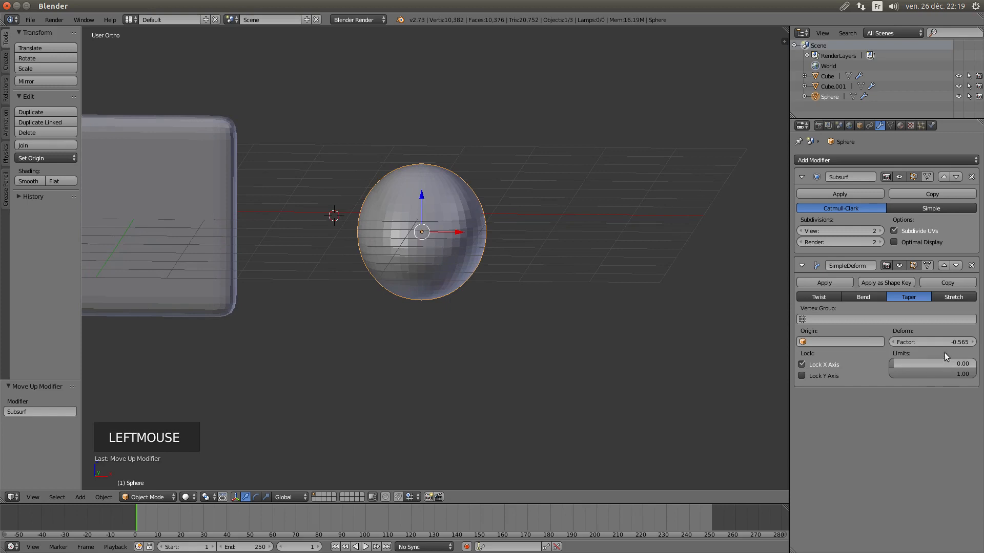
drag(911, 345, 943, 345)
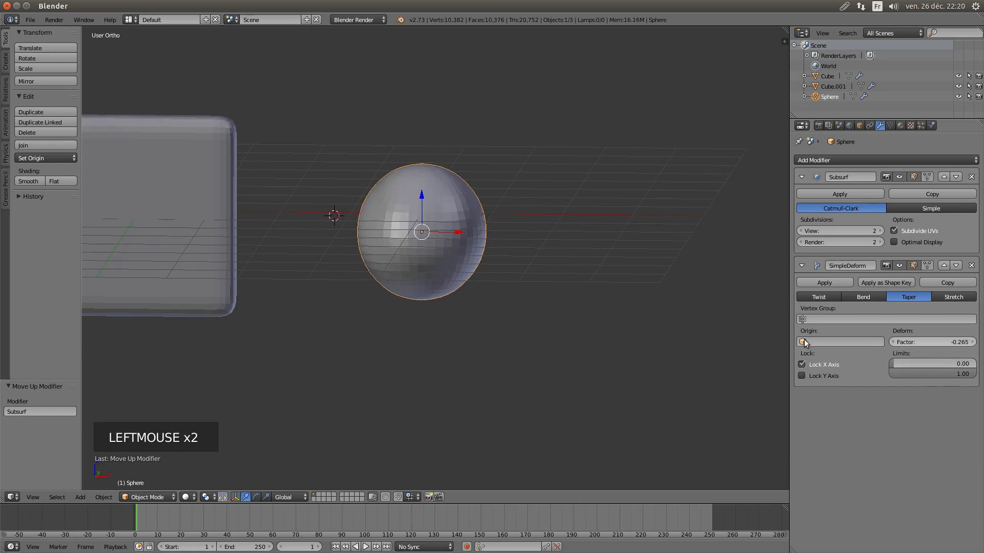
middle_drag(459, 314, 430, 314)
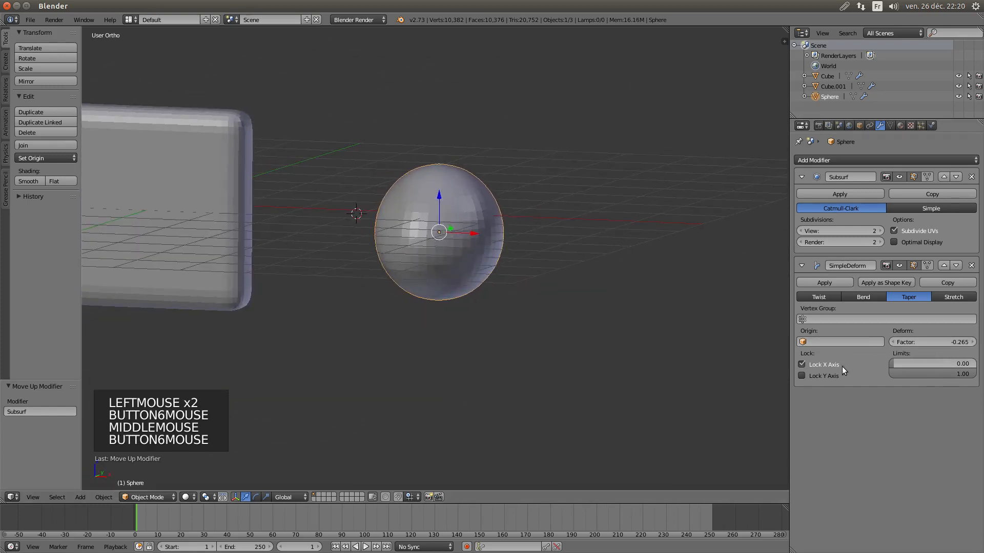
Raise the lower limit of Sphere's taper to 0.19 and set the factor to about 1.785
drag(889, 365, 902, 365)
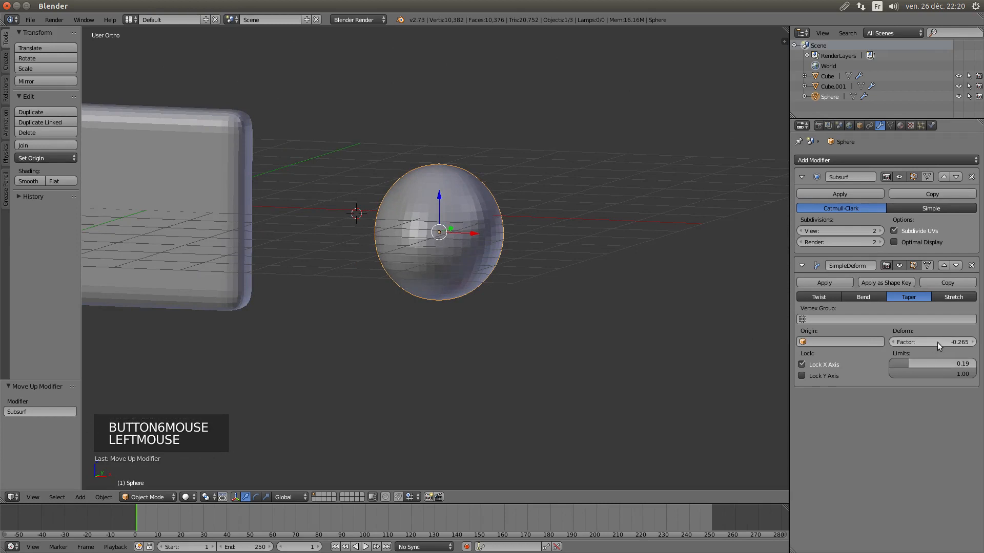
drag(936, 343, 958, 342)
middle_drag(696, 317, 541, 287)
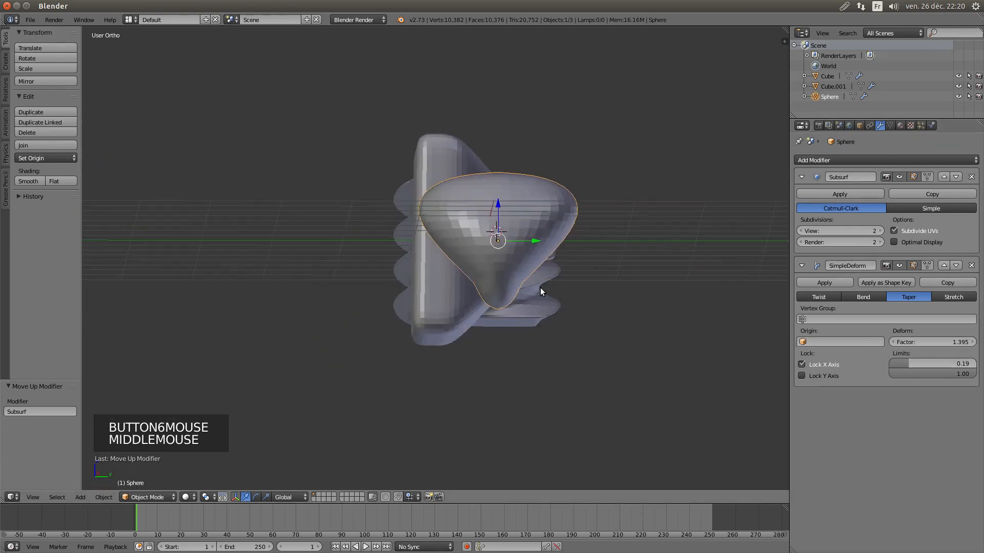
drag(928, 342, 961, 342)
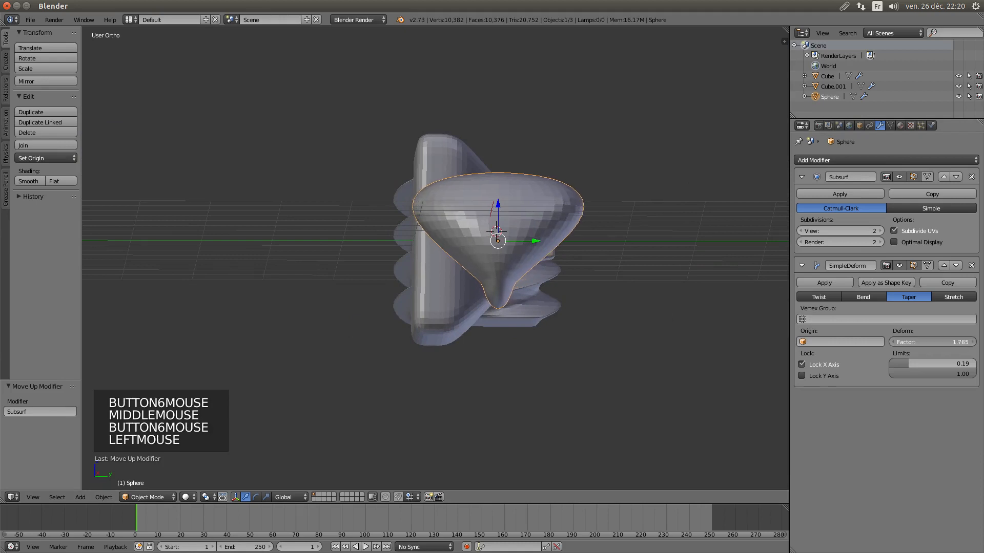
Set Sphere's X-locked taper limits to 0.40 lower and 0.78 upper
middle_drag(598, 343, 579, 334)
mouse_move(949, 374)
mouse_down()
mouse_move(924, 364)
mouse_move(956, 377)
mouse_up()
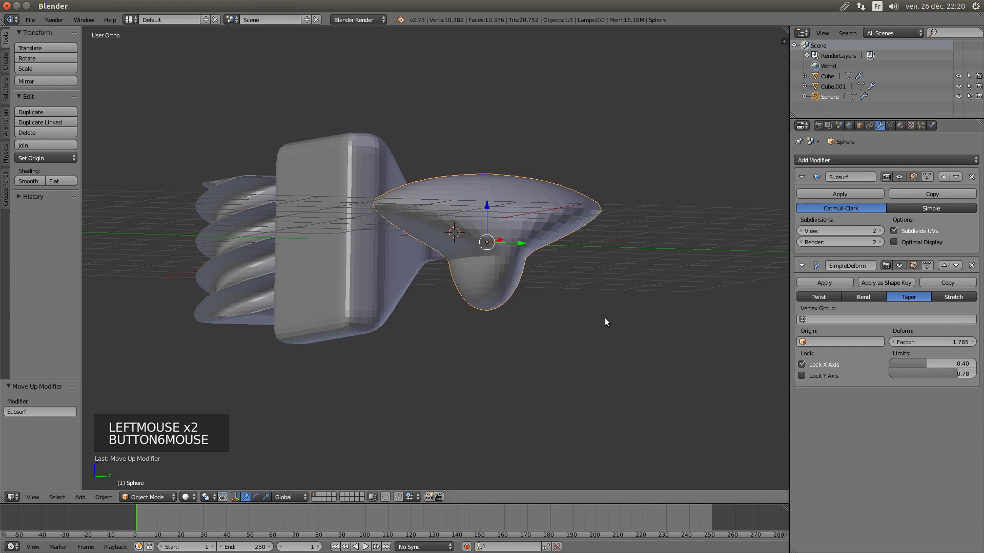
middle_drag(605, 317, 530, 324)
scroll(529, 325, down, 1)
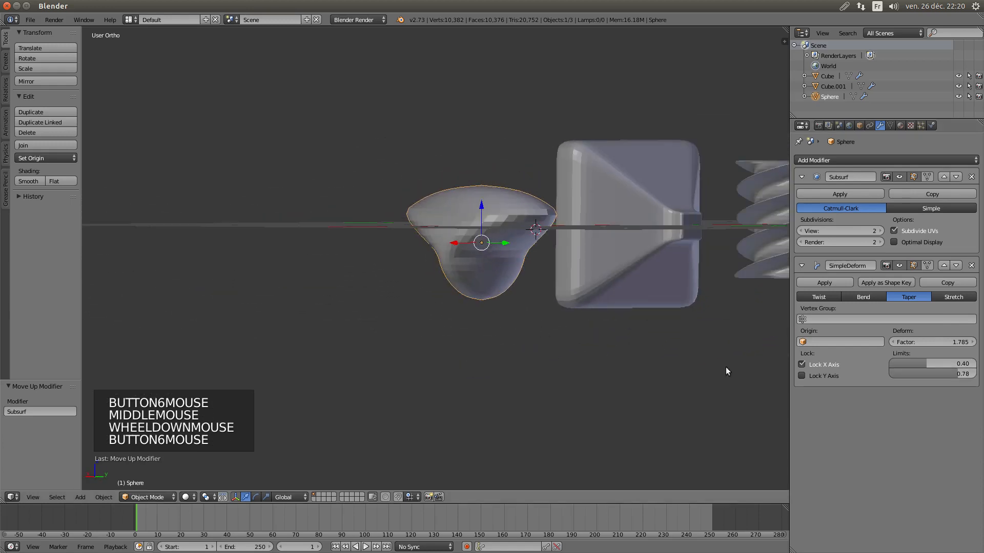
Test the Y axis lock on Sphere's taper, release both axis locks, and restore the limits to 0.00 lower and 1.00 upper
click(803, 375)
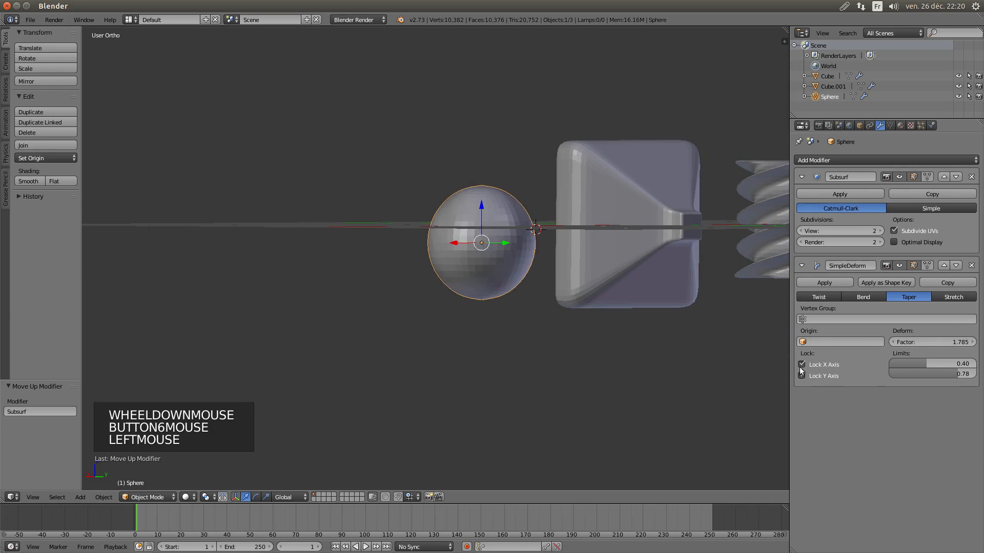
click(802, 364)
click(801, 374)
scroll(506, 281, up, 1)
middle_drag(505, 281, 561, 285)
drag(922, 362, 894, 363)
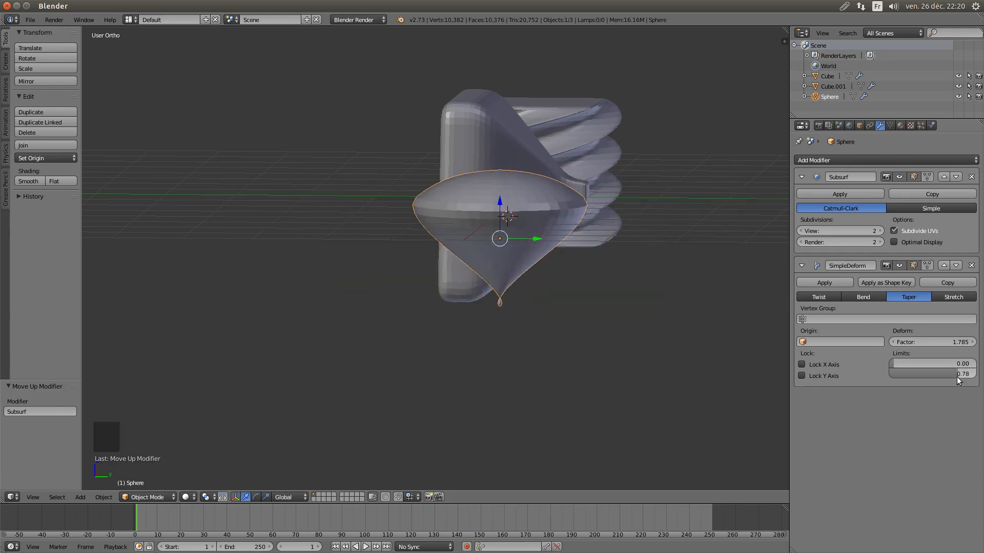
drag(957, 377, 976, 377)
click(903, 364)
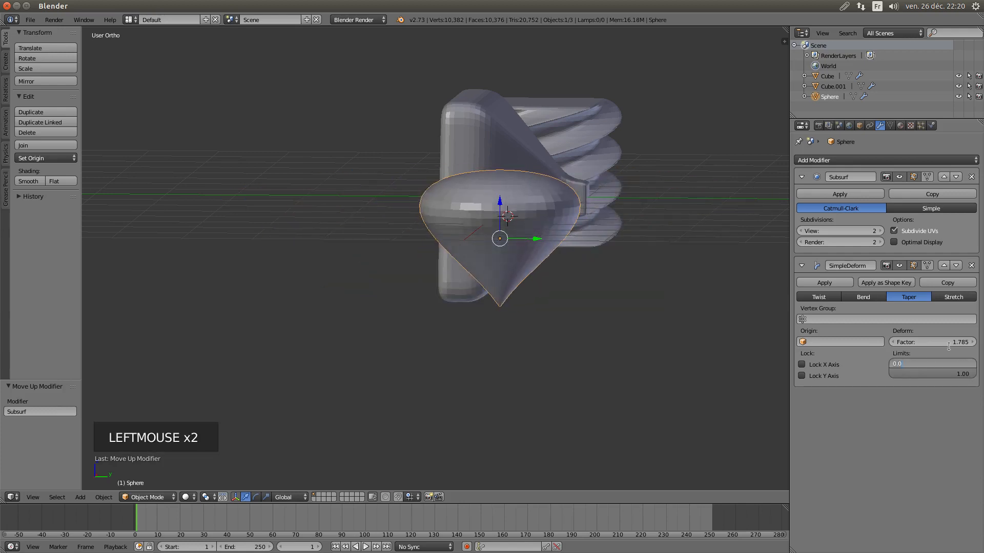
Set Sphere's taper factor to about -1.845 and its upper limit to 0.98 to form a teardrop
mouse_move(959, 345)
mouse_down()
mouse_move(859, 344)
mouse_move(952, 342)
mouse_up()
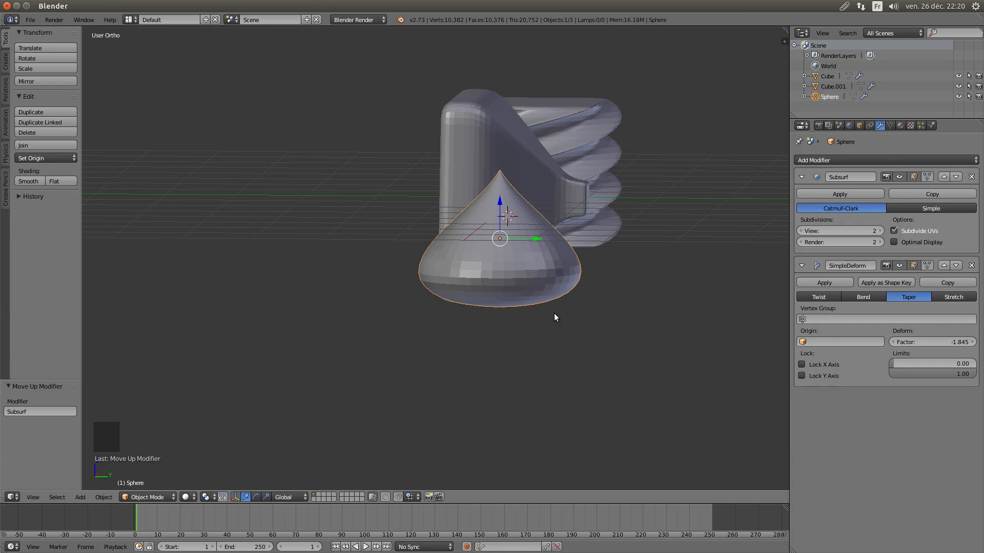
middle_drag(558, 312, 618, 291)
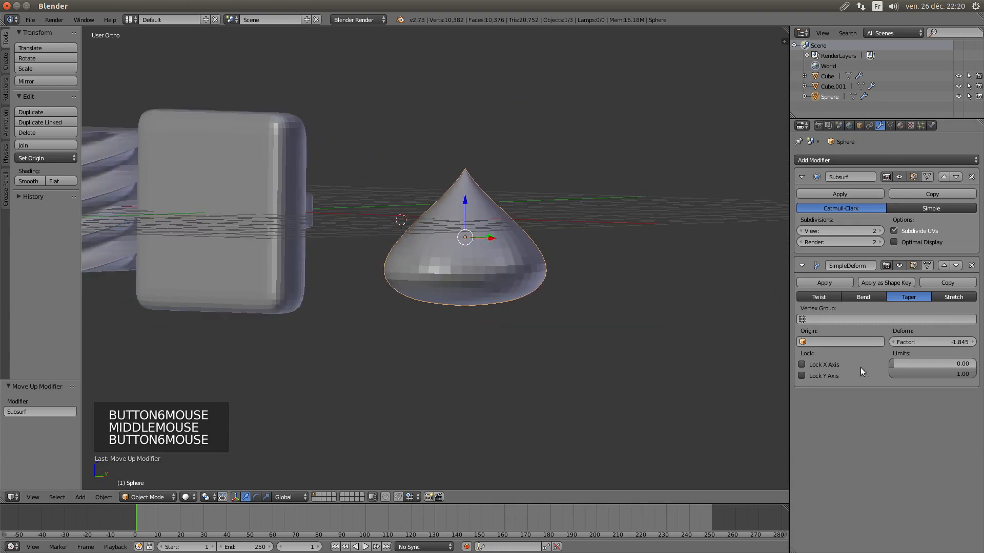
mouse_move(955, 373)
mouse_down()
mouse_move(935, 374)
mouse_move(953, 373)
mouse_up()
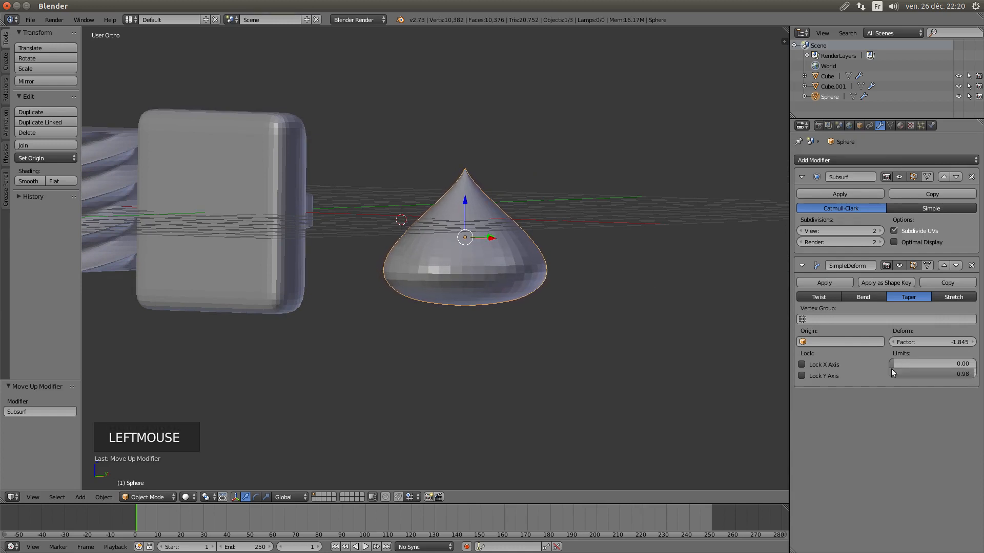
Move Sphere's Subsurf modifier below SimpleDeform, and show the SimpleDeform result on the editing cage in Edit Mode
click(957, 177)
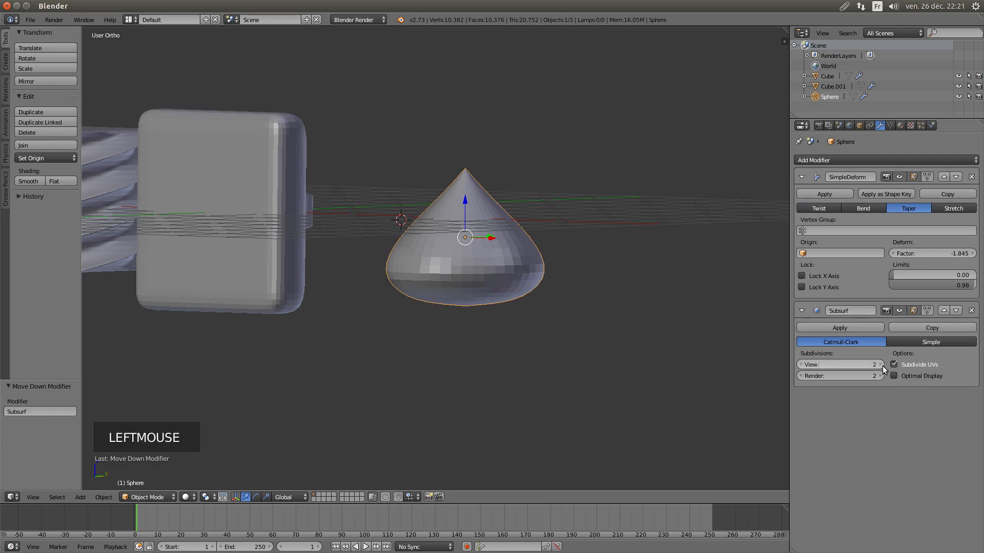
click(803, 231)
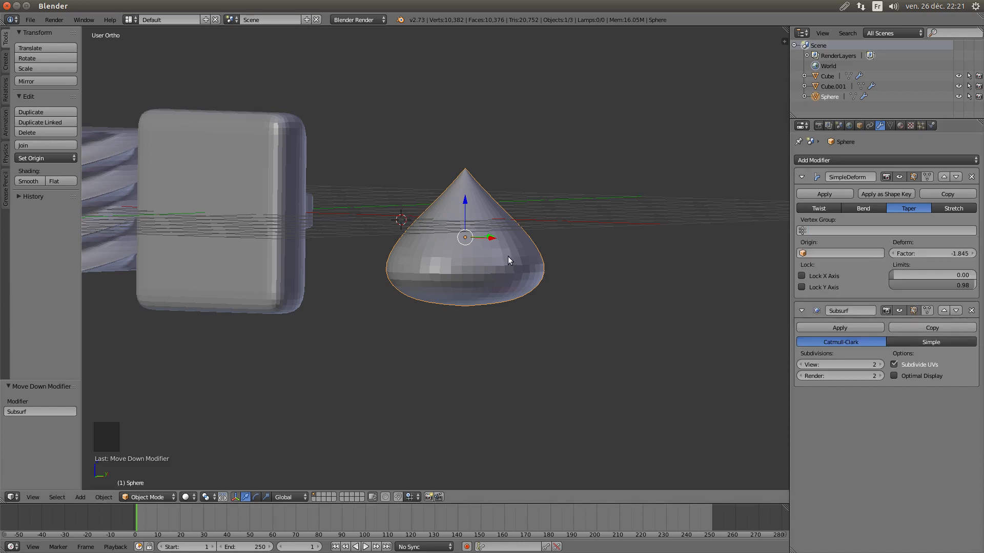
key(Tab)
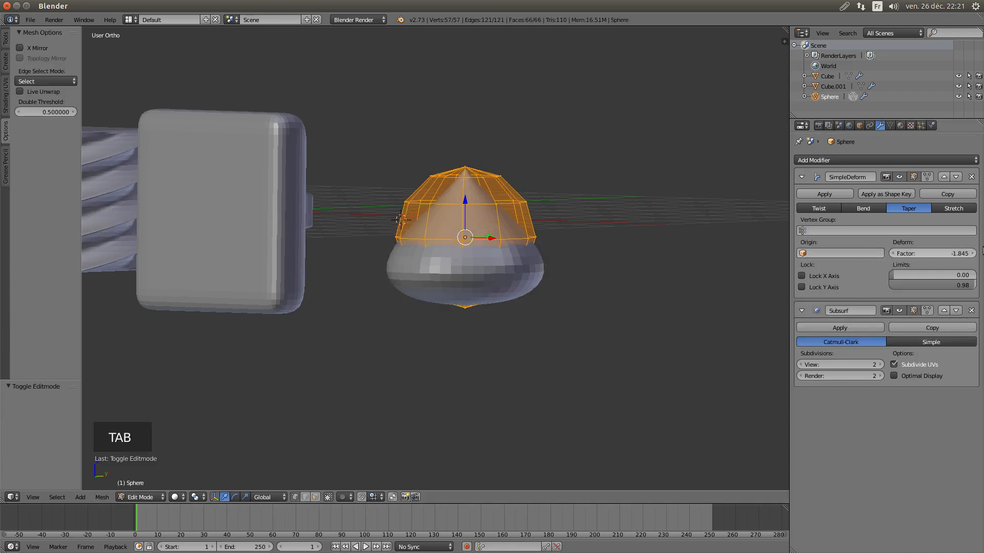
click(928, 176)
middle_drag(474, 238, 456, 244)
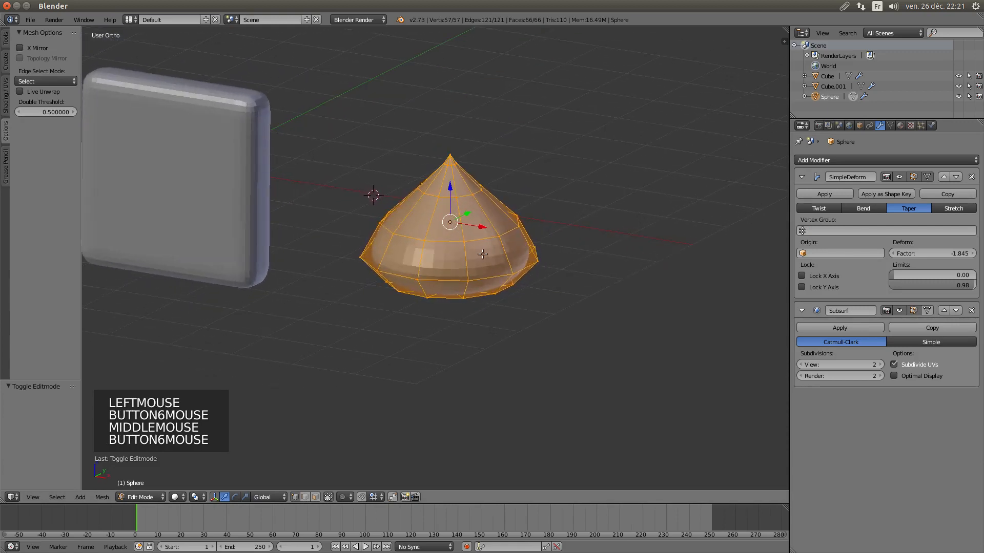
Select the middle edge loop of Sphere's cage and add the two edge loops below it
alt+right_click(452, 241)
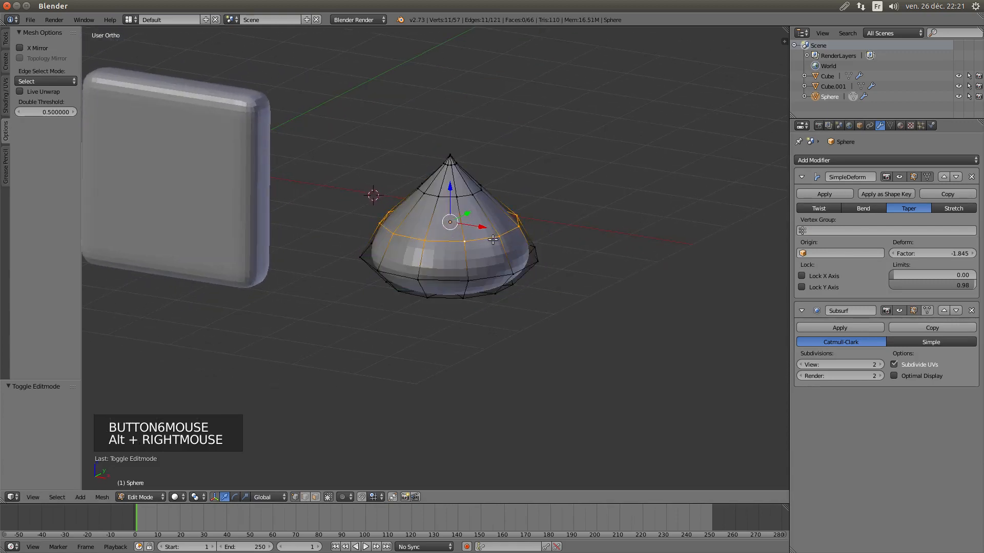
alt+shift+right_click(454, 277)
middle_drag(455, 278, 473, 299)
alt+shift+right_click(456, 292)
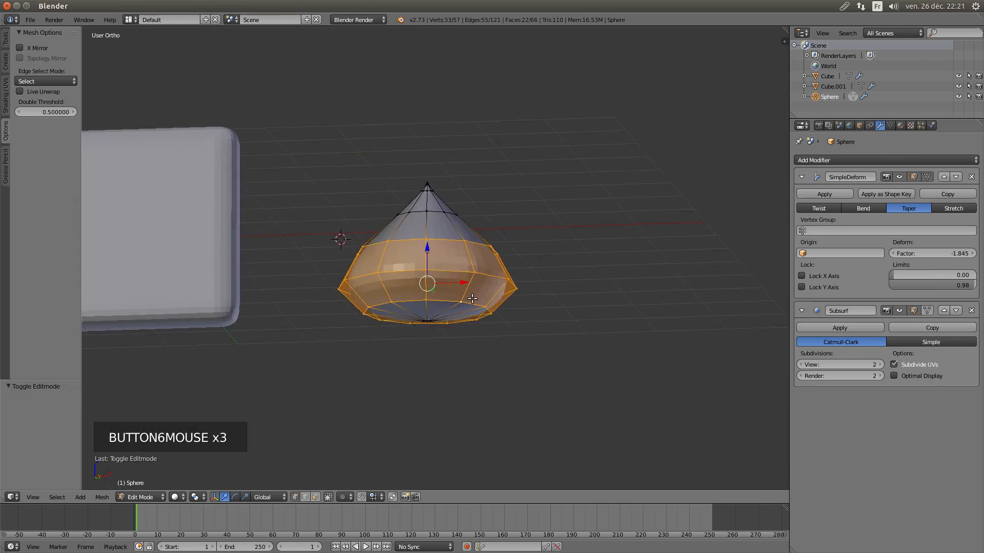
Select the lowest edge loop of Sphere's cage and grow the selection twice to cover the lower half
alt+right_click(446, 301)
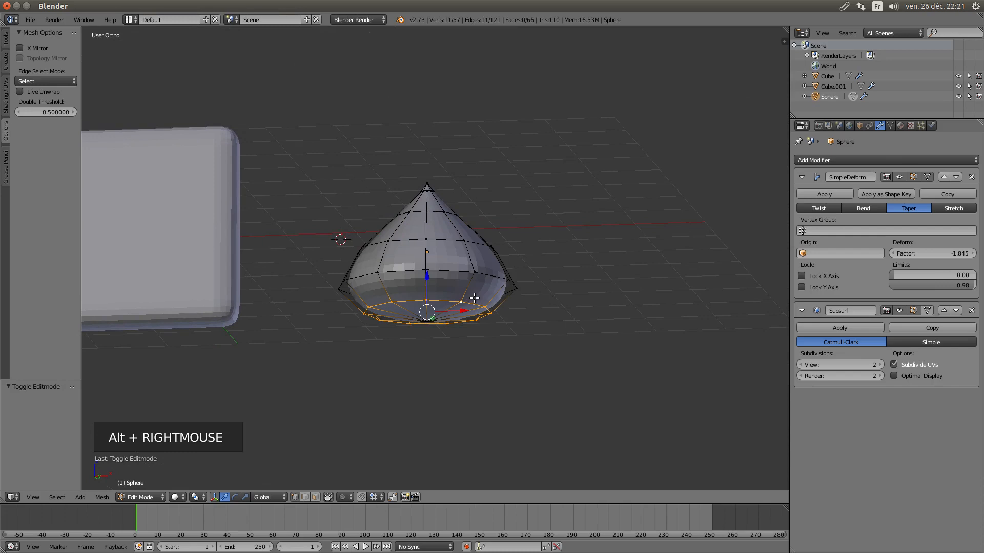
key(ctrl+KP_Add)
key(ctrl+KP_Add)
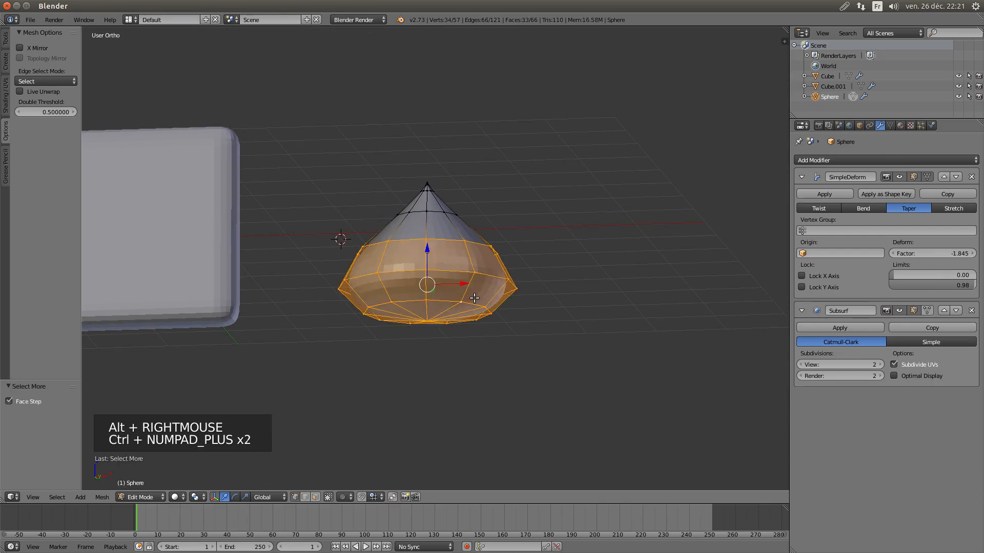
middle_drag(459, 279, 453, 296)
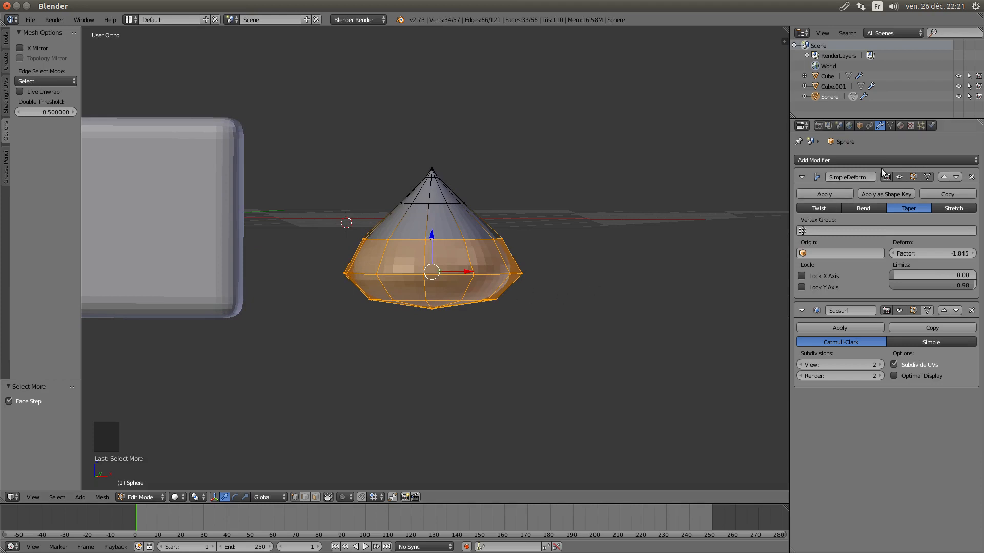
Create a vertex group on Sphere's mesh and assign the selected lower-half vertices to it
click(890, 125)
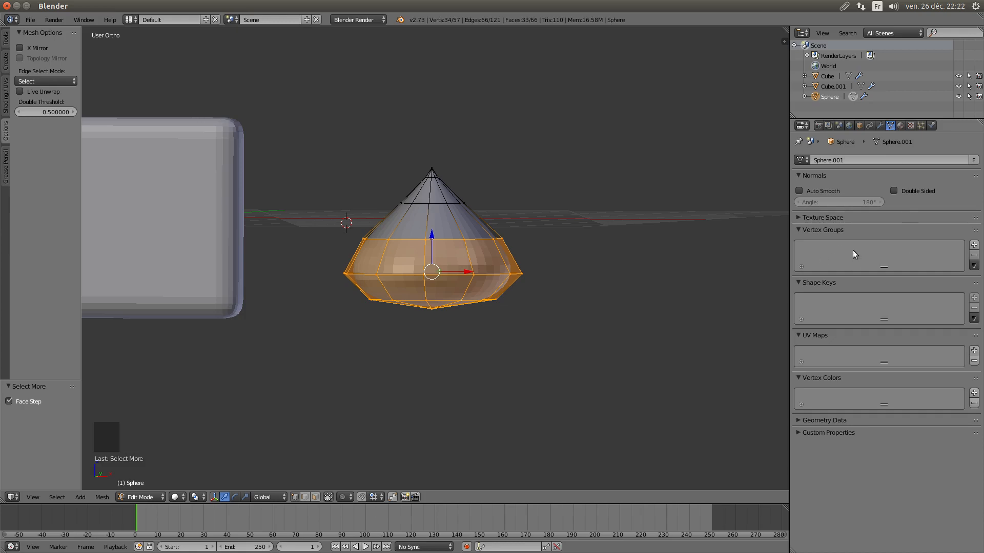
click(974, 245)
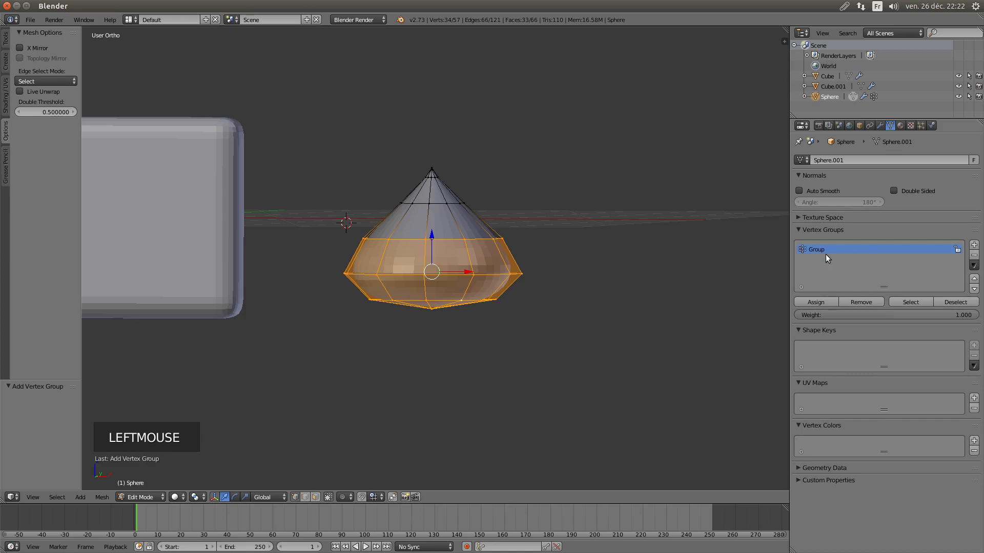
click(821, 303)
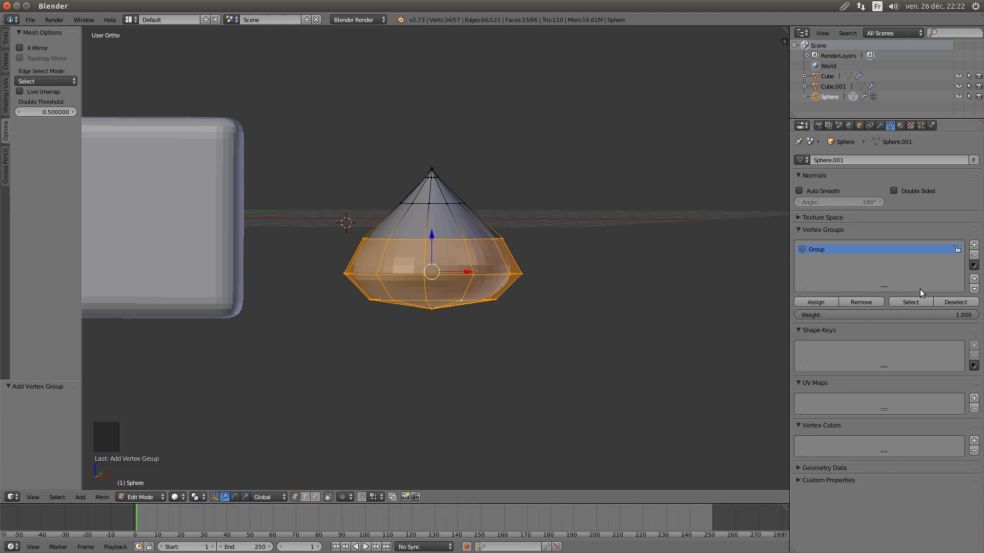
Check the vertex group's contents by repeatedly deselecting and reselecting its vertices on Sphere
click(948, 301)
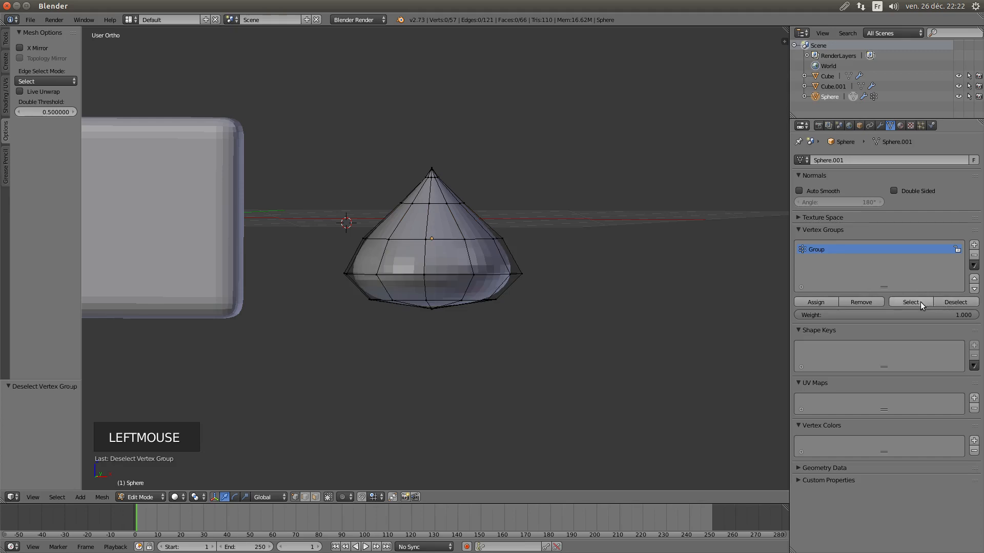
click(921, 302)
click(949, 303)
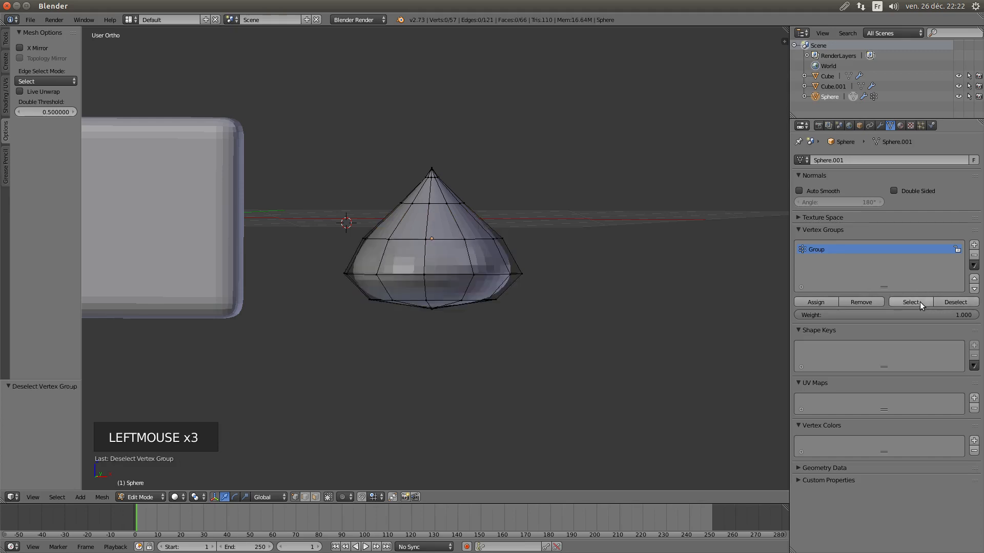
click(921, 303)
click(943, 301)
click(929, 301)
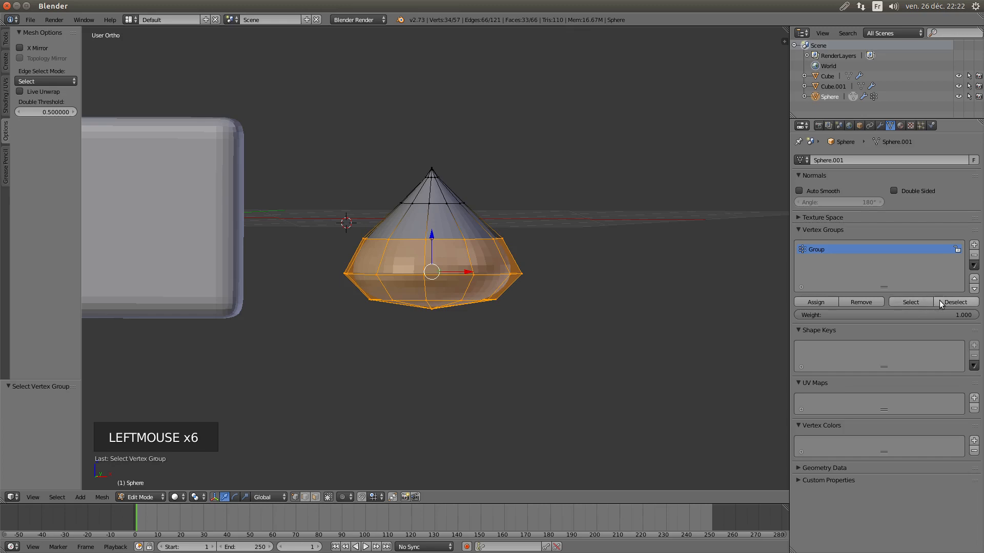
click(829, 250)
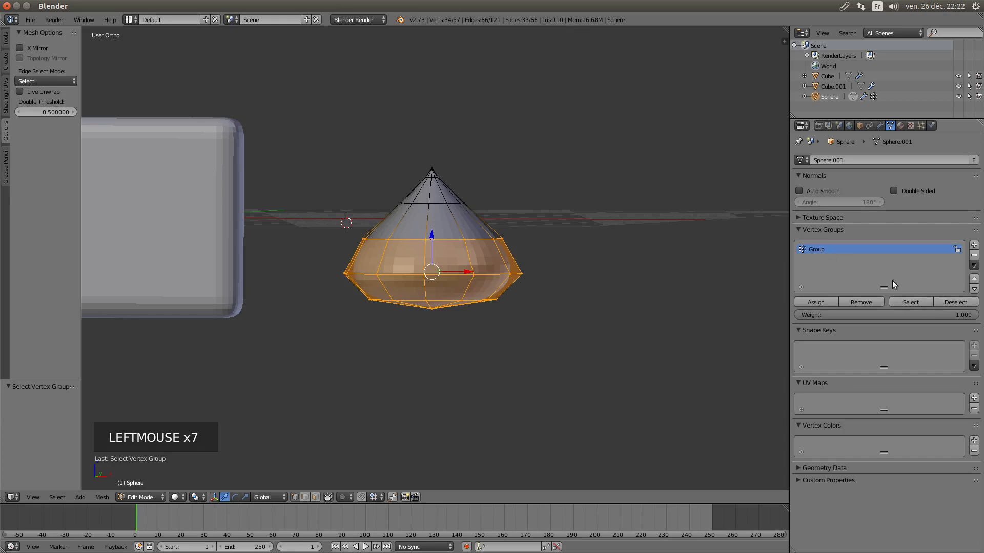
Remove two neighbouring front vertices of the widest loop from the vertex group, then clear the selection and select the group
click(946, 300)
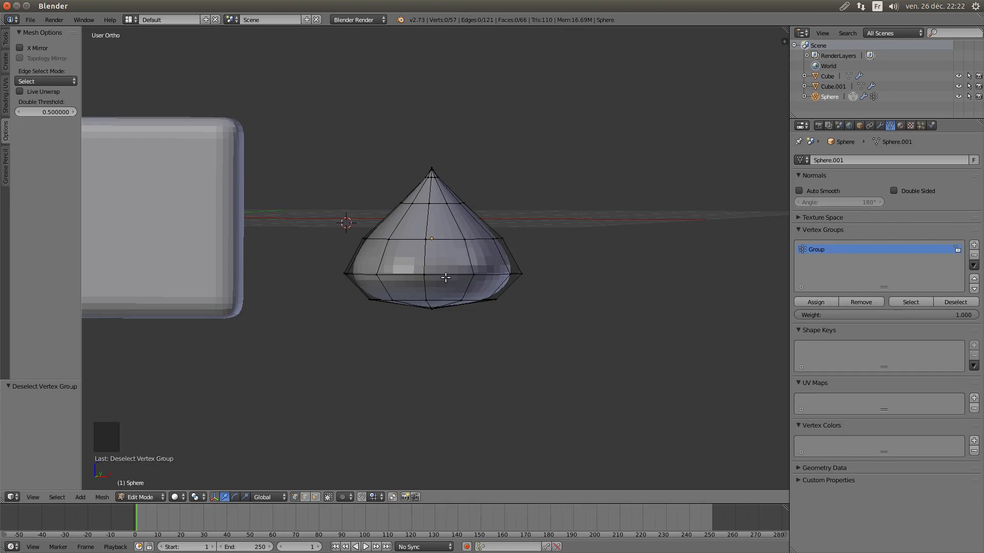
right_click(426, 275)
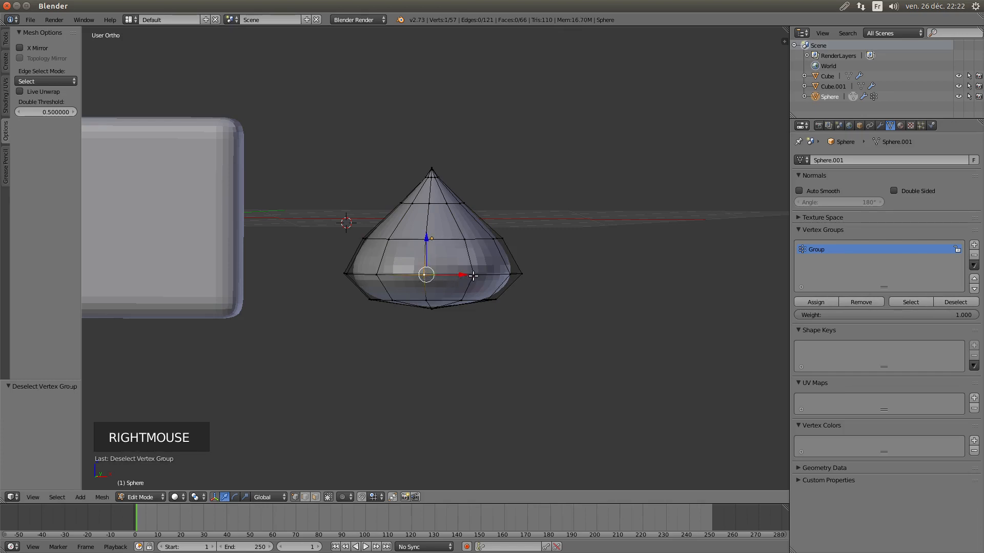
shift+right_click(473, 275)
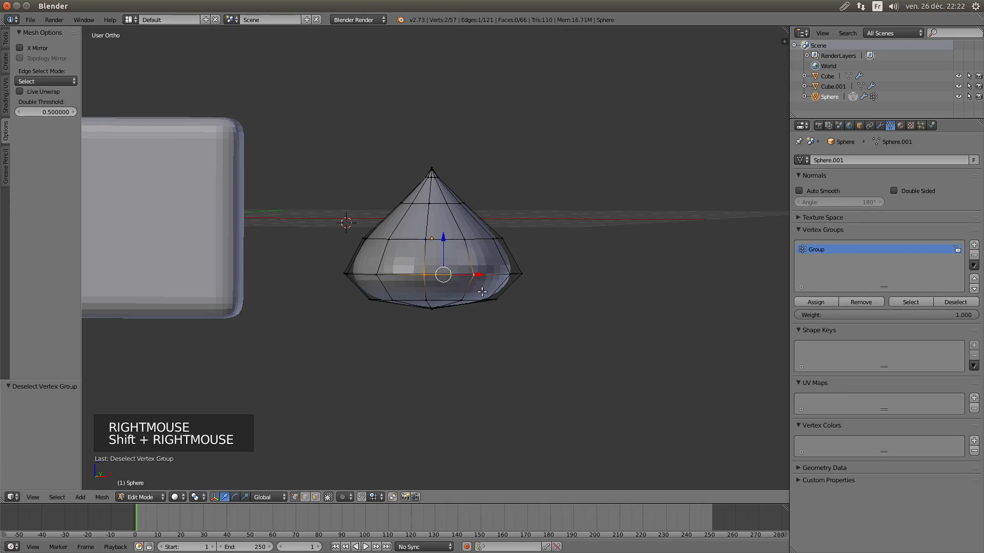
click(872, 302)
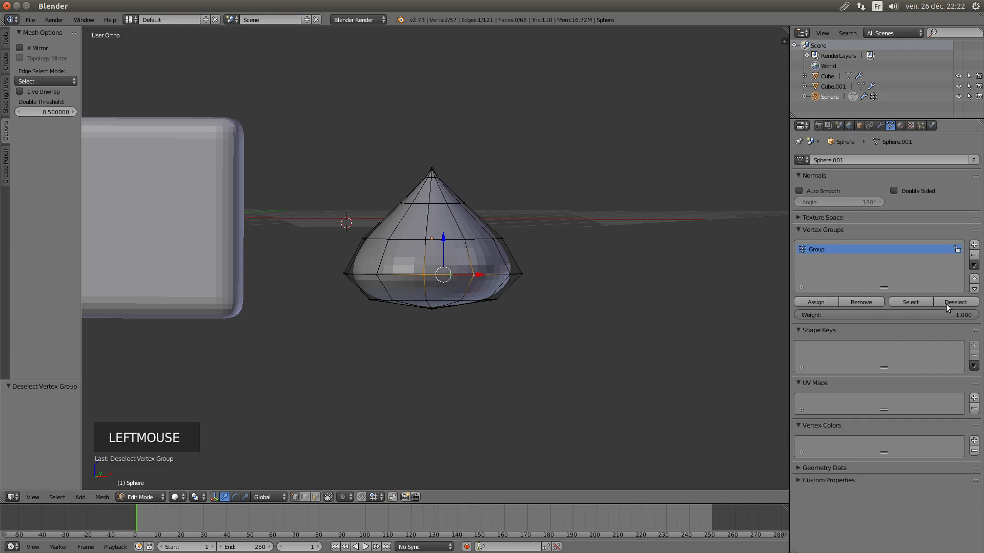
key(a)
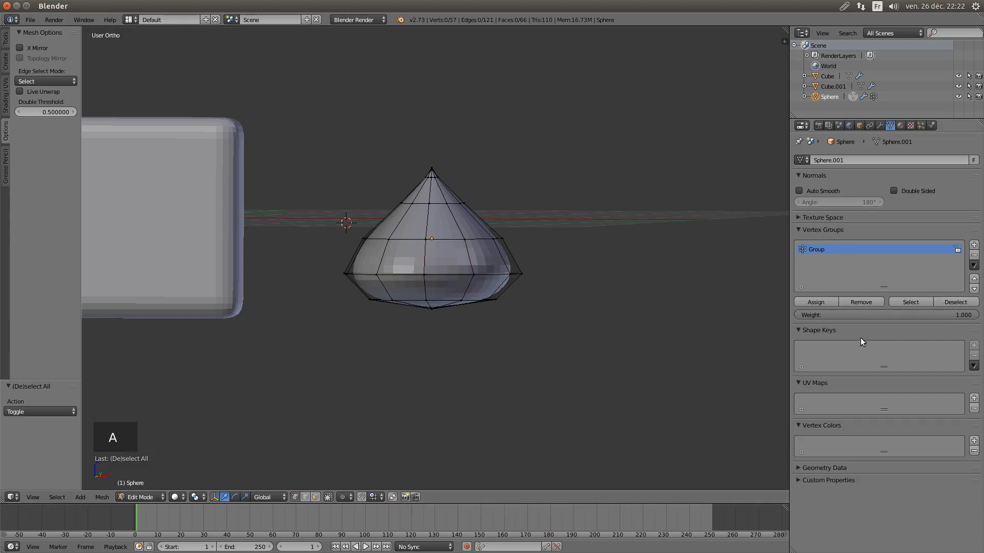
click(911, 302)
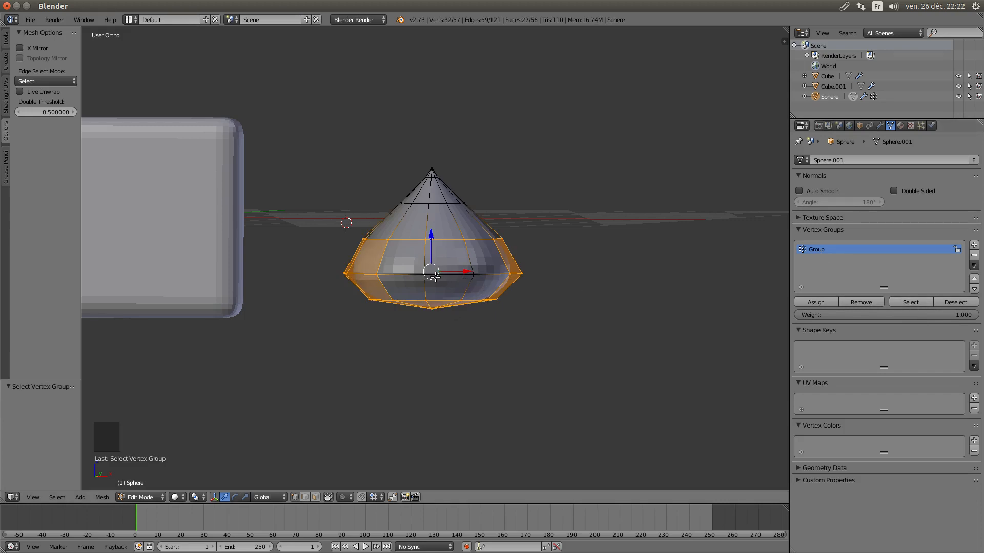
click(828, 252)
click(822, 250)
right_click(823, 250)
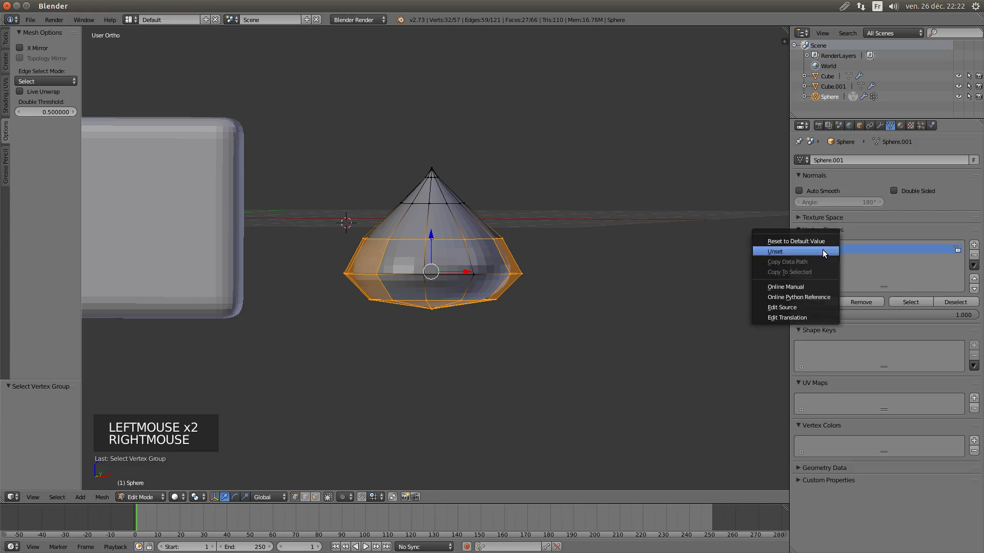
click(863, 252)
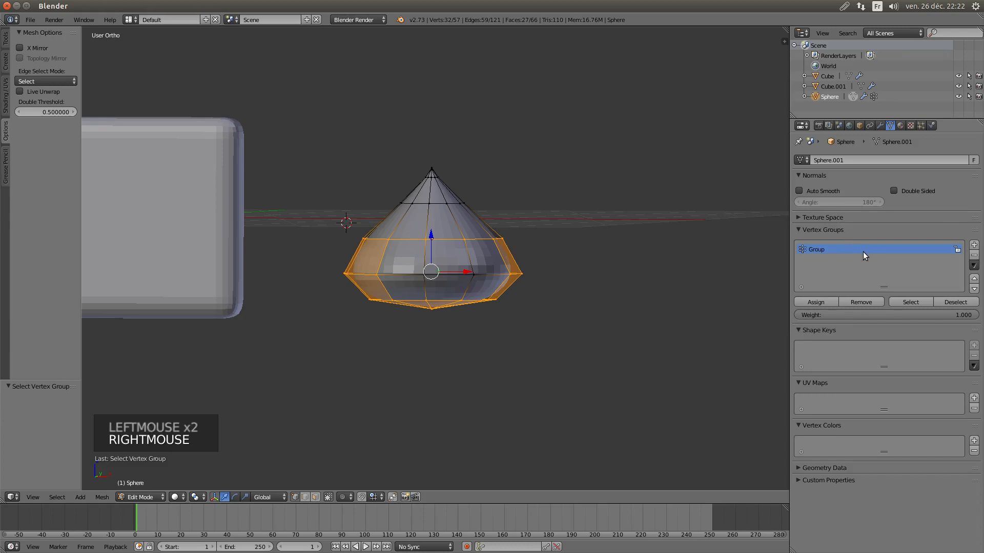
click(819, 250)
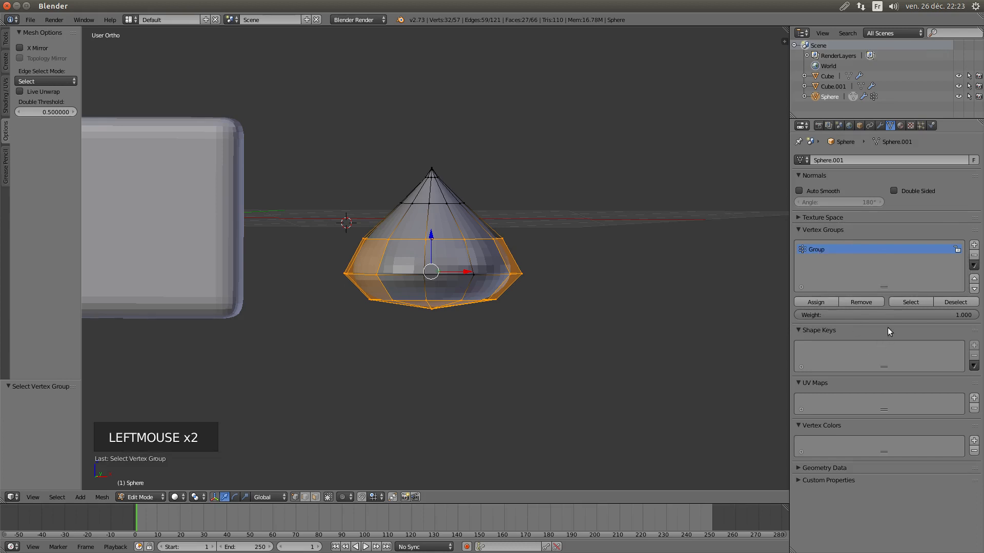
mouse_move(883, 286)
mouse_down()
mouse_move(883, 268)
mouse_move(885, 284)
mouse_up()
click(885, 285)
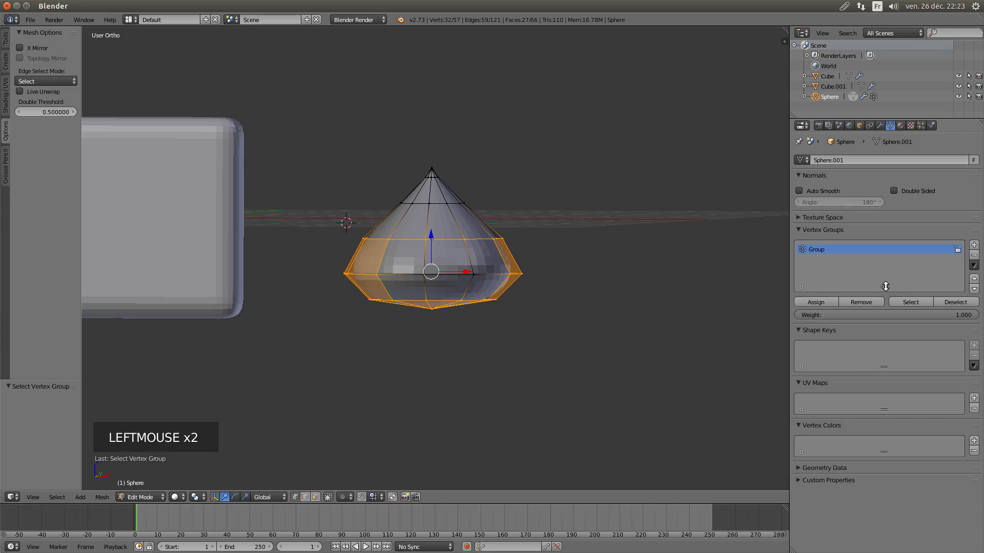
click(817, 250)
click(816, 249)
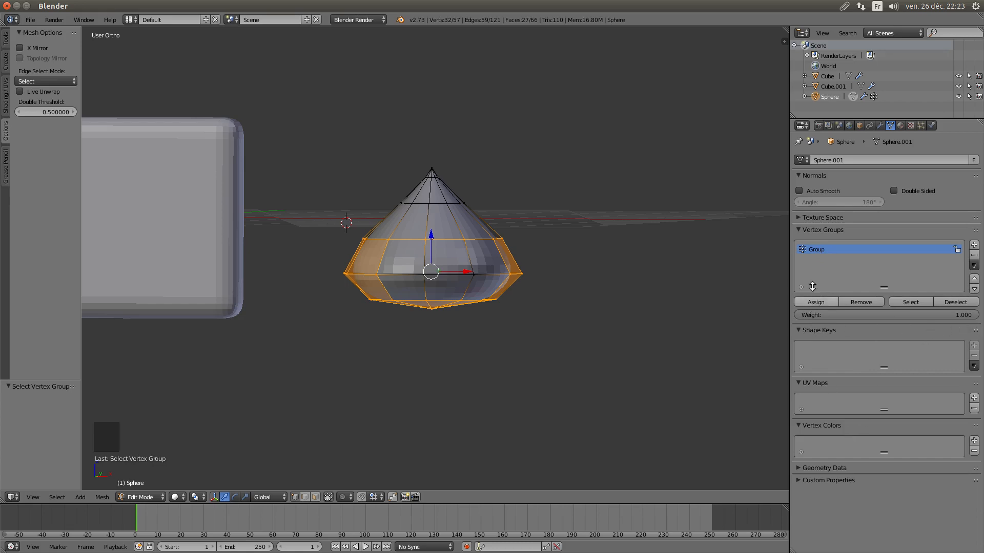
click(975, 266)
right_click(819, 249)
click(847, 224)
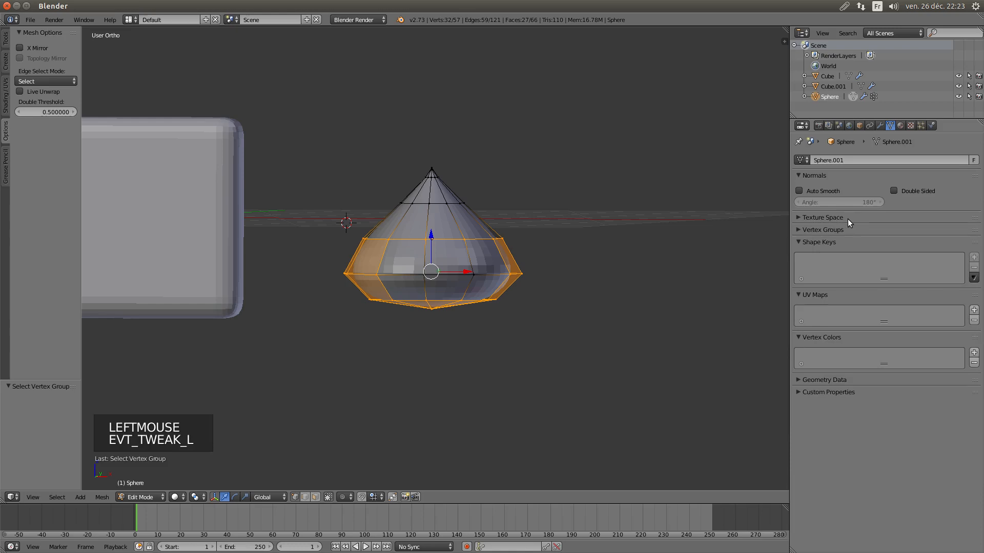
click(798, 229)
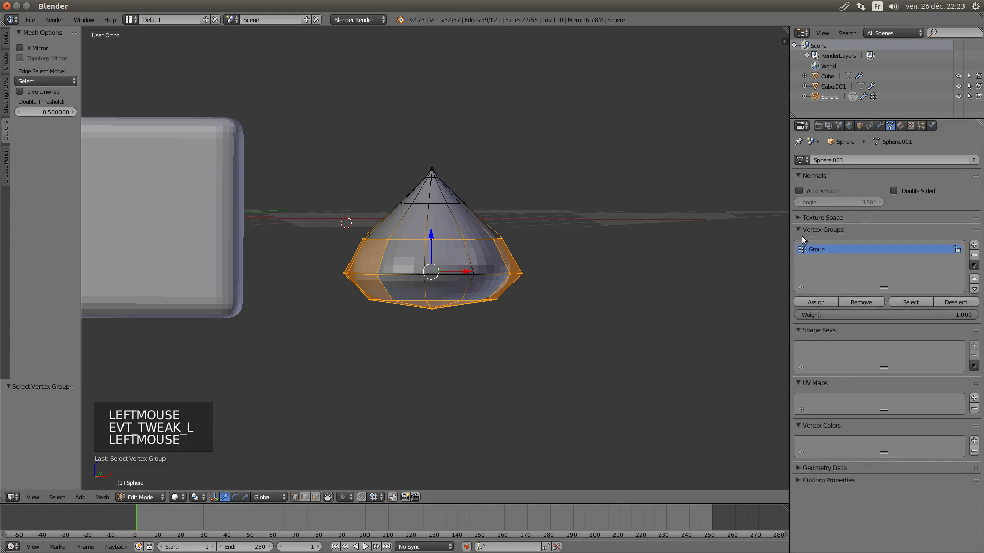
Collapse the Shape Keys section and rename Sphere's vertex group as "vetex groupe"
click(798, 331)
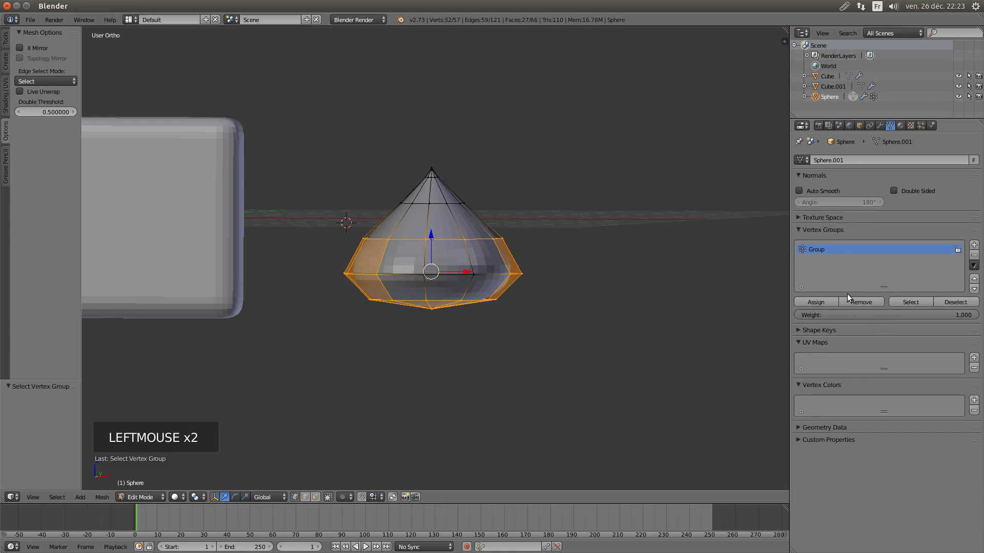
click(822, 250)
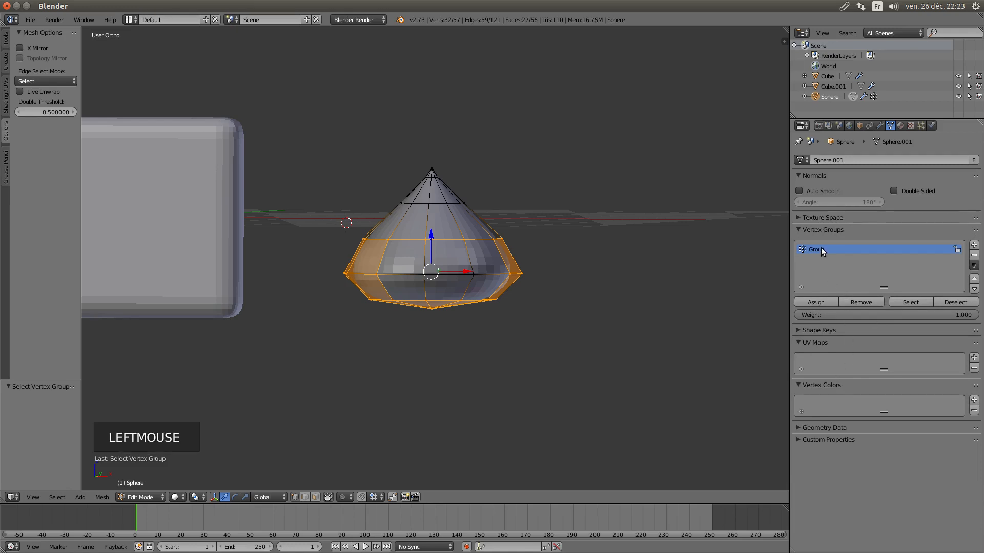
double_click(822, 249)
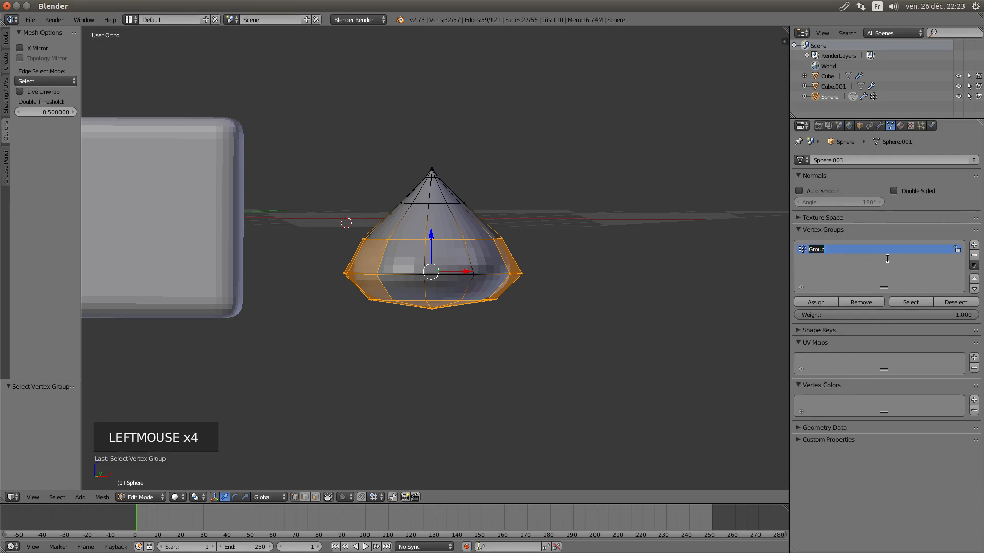
click(844, 251)
double_click(845, 251)
text(vetex g)
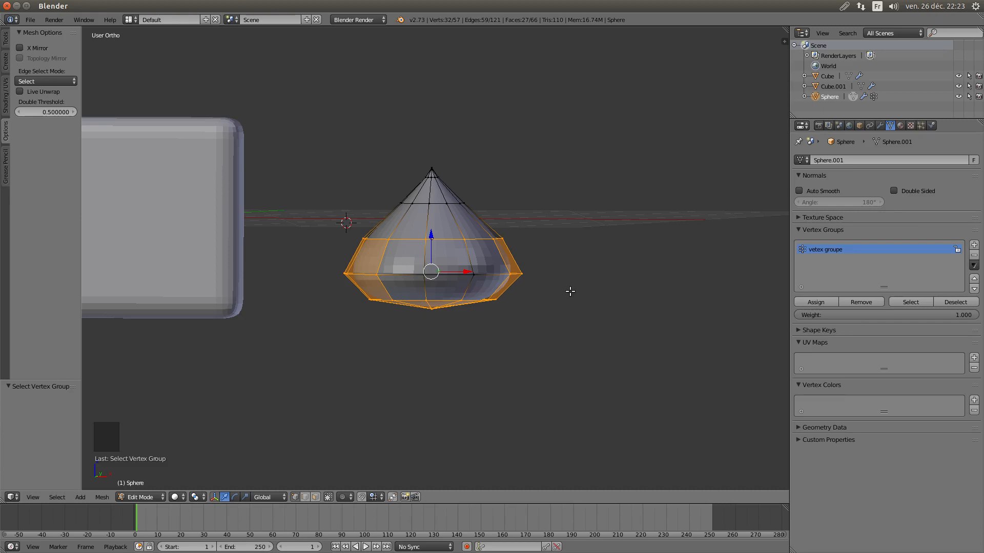
Add the two unselected front vertices to the selection and assign the whole lower half to the "vetex groupe" group
shift+right_click(424, 276)
shift+right_click(472, 275)
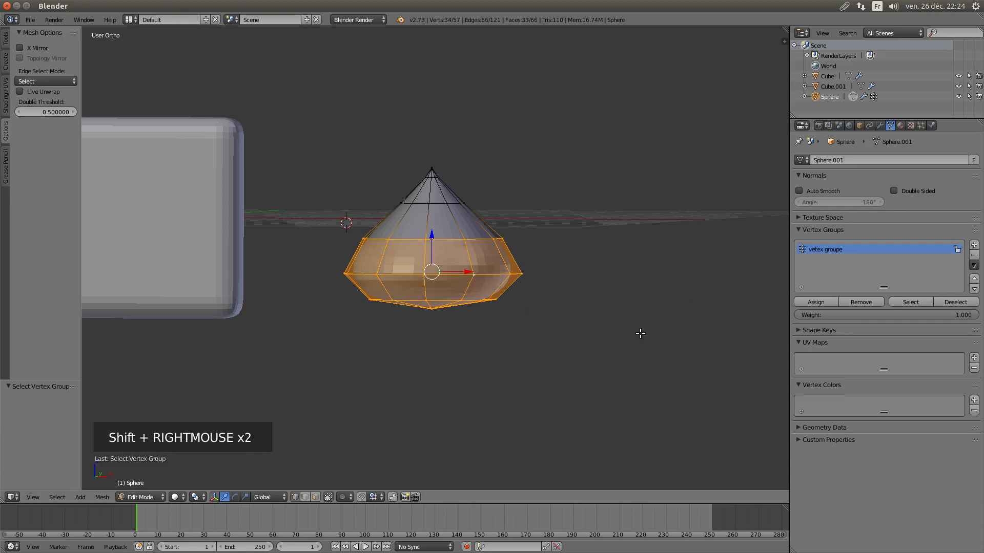
click(824, 302)
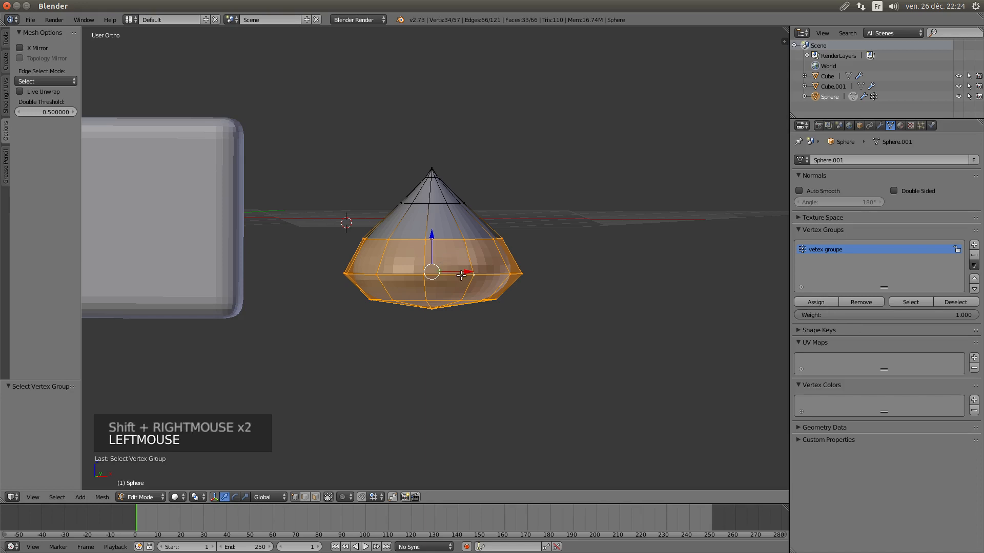
Check which vertices belong to "vetex groupe" by deselecting and reselecting the group, leaving nothing selected
click(955, 301)
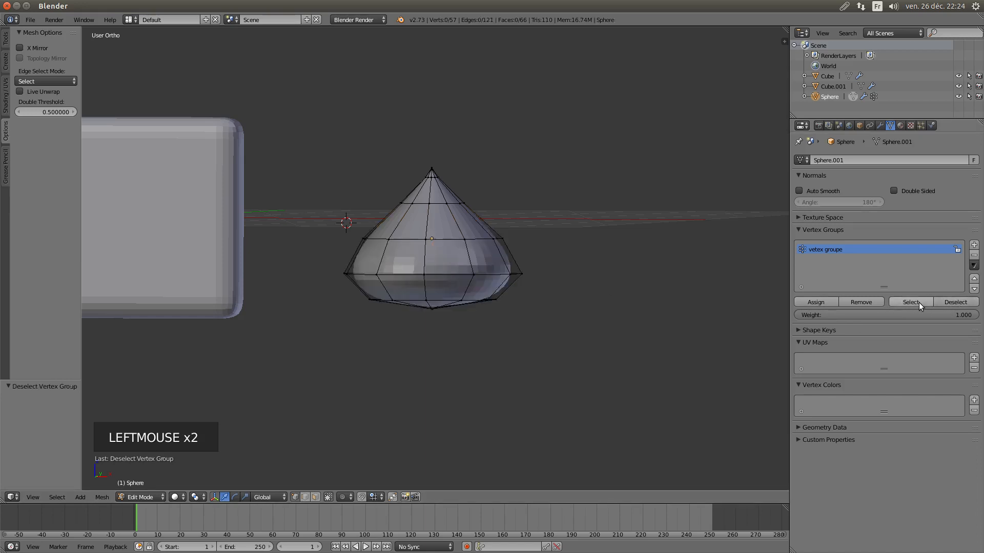
click(919, 303)
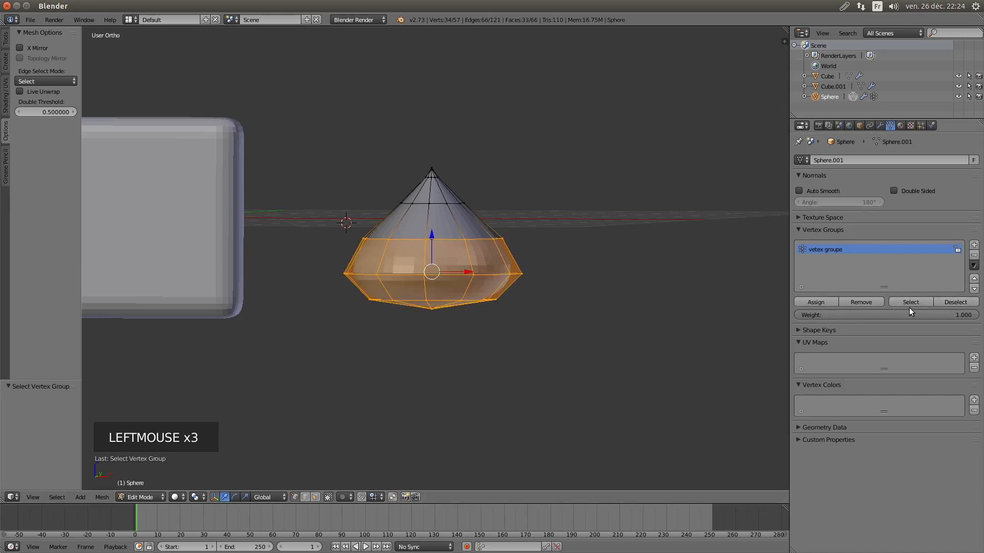
click(945, 302)
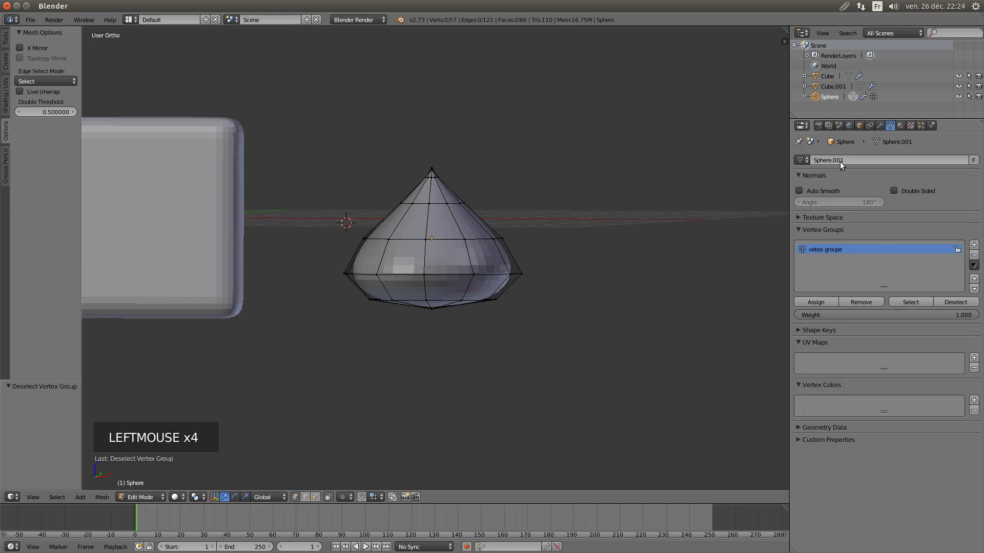
Restrict Sphere's SimpleDeform modifier to the "vetex groupe" vertex group
click(879, 126)
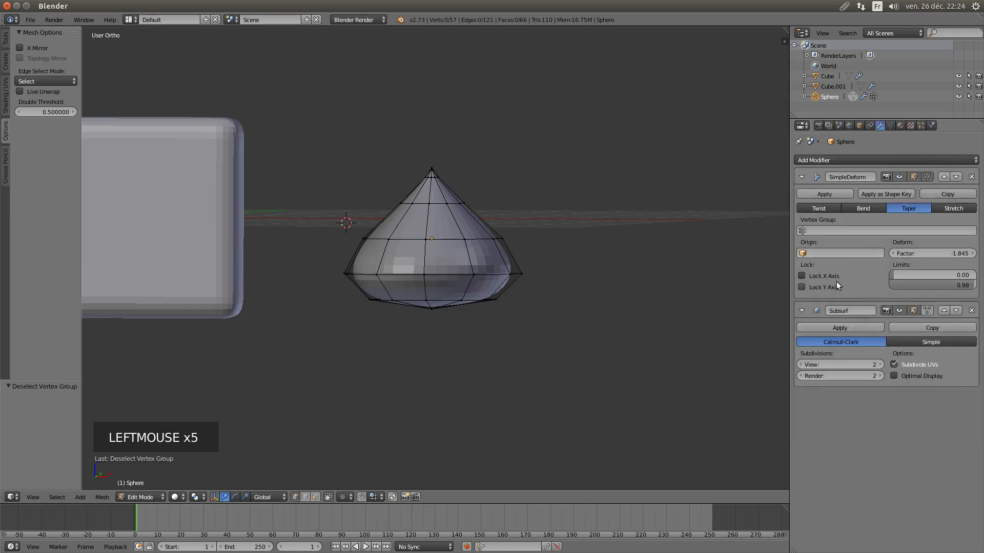
click(804, 231)
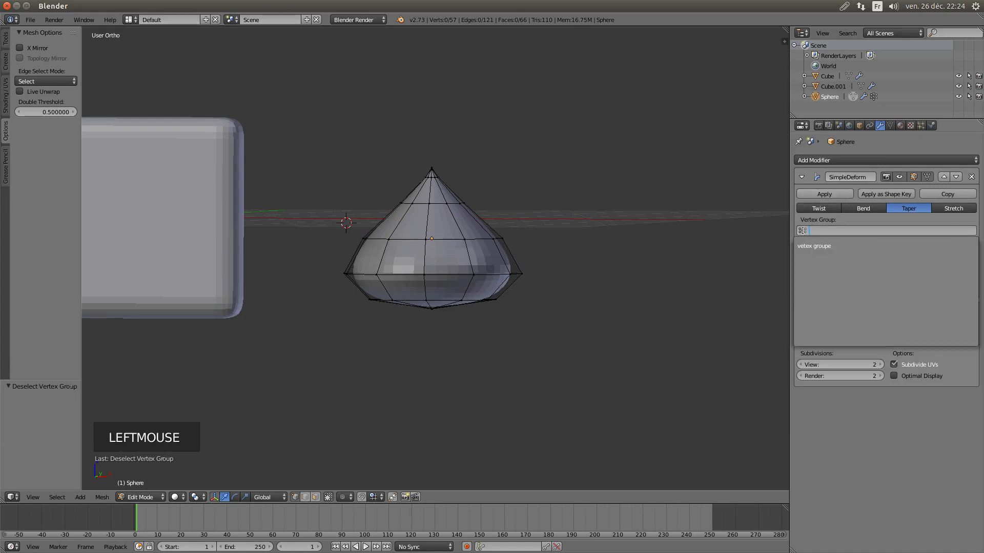
click(823, 246)
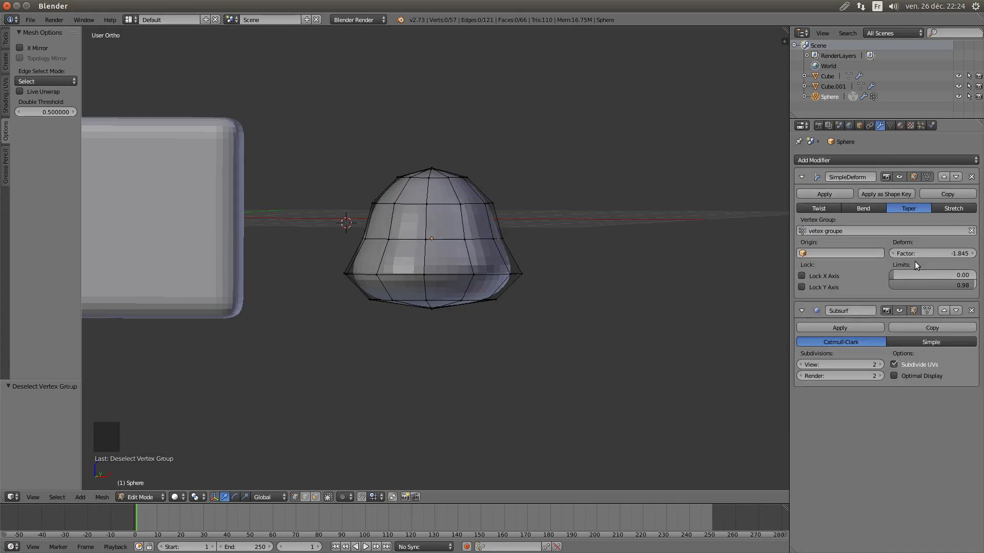
Set the Taper deform factor to 2.025 with a lower limit of 0.38 and an upper limit of 1.00
drag(934, 285, 964, 285)
drag(943, 254, 974, 285)
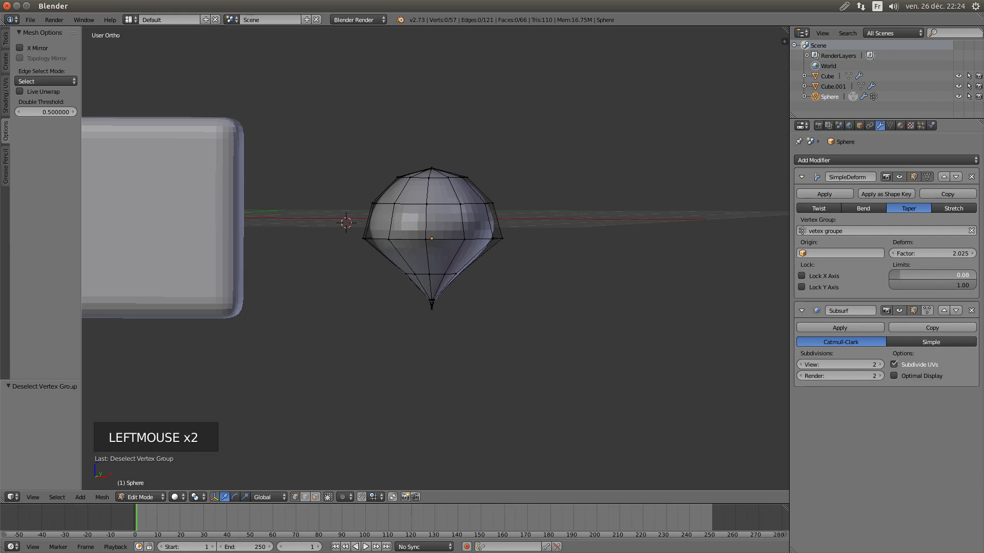
mouse_move(902, 276)
mouse_down()
mouse_move(953, 276)
mouse_move(907, 278)
mouse_up()
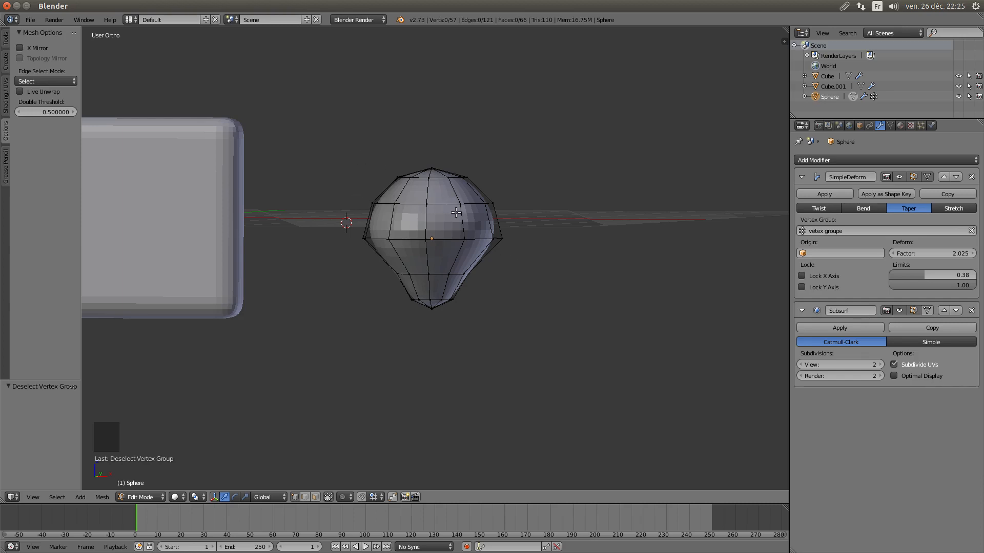
Select the two uppermost horizontal edge loops of Sphere and assign their vertices to a new vertex group
alt+right_click(443, 203)
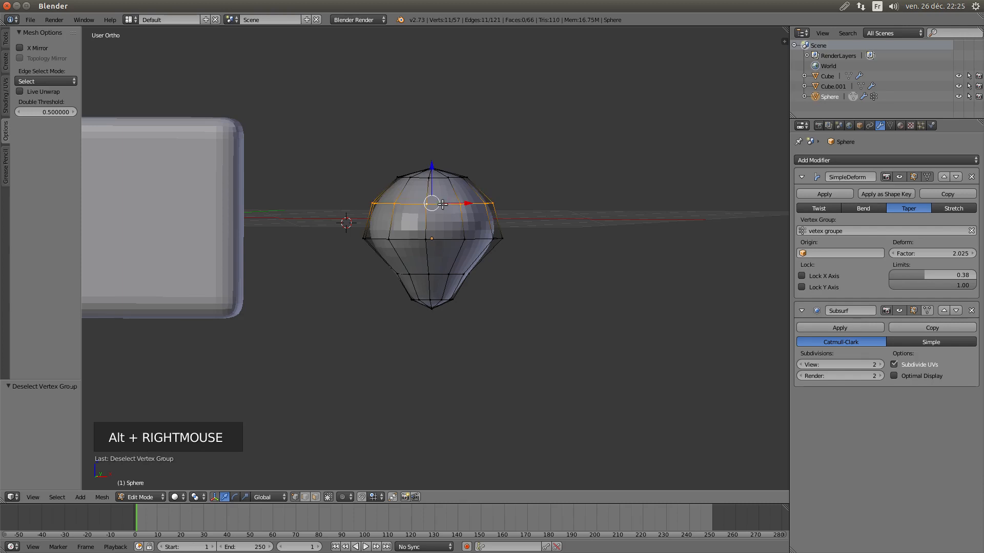
alt+shift+right_click(440, 177)
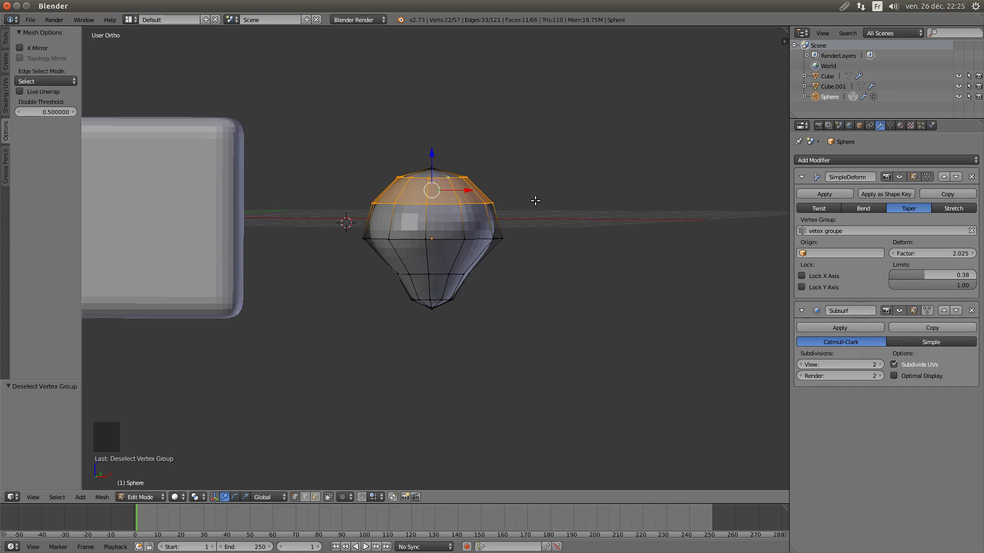
key(ctrl+g)
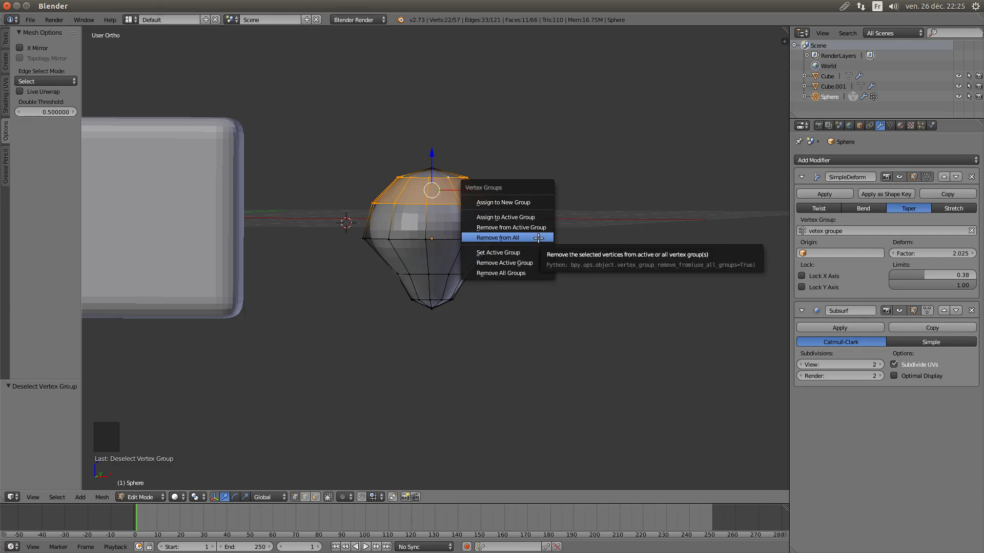
mouse_move(537, 252)
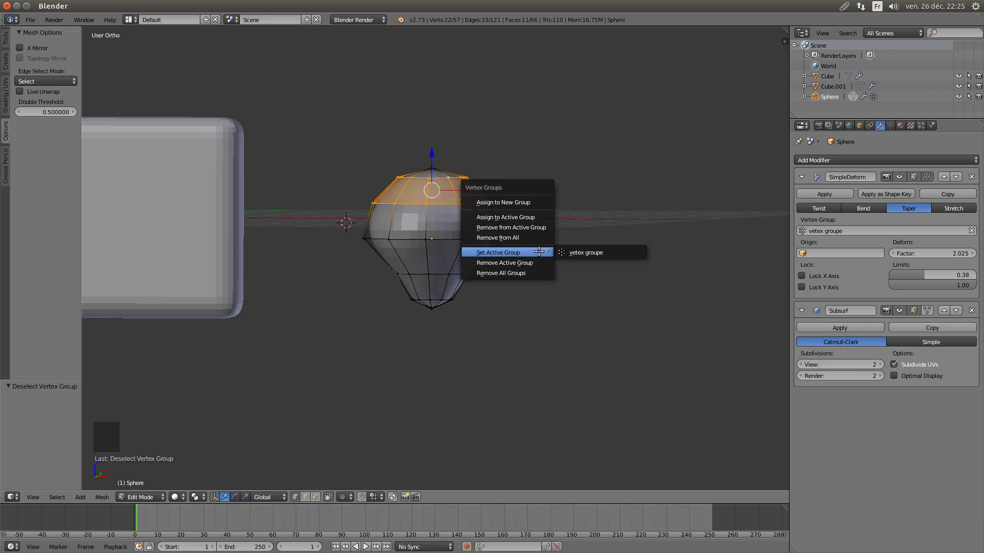
click(532, 203)
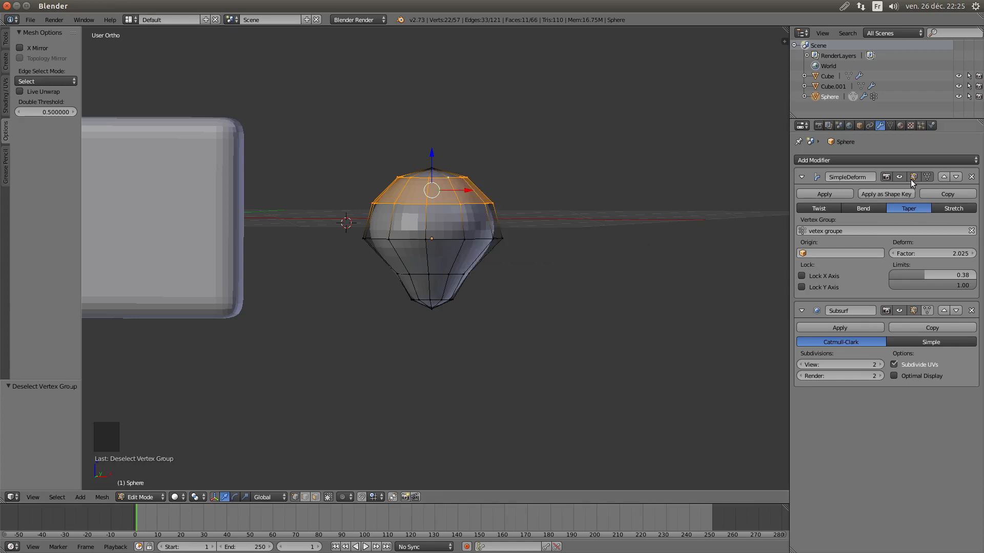
Rename the new vertex group of the upper loops as "Group2"
click(890, 126)
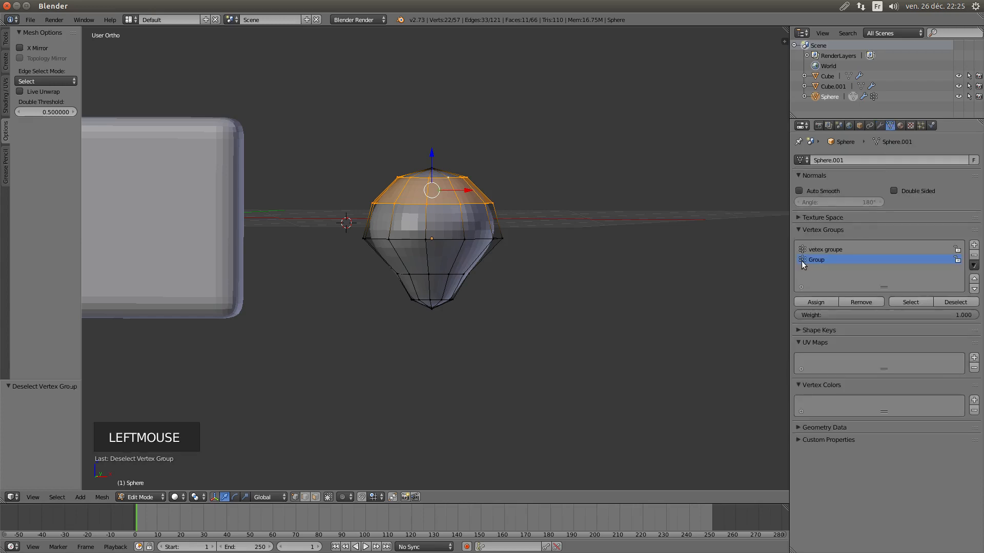
double_click(824, 259)
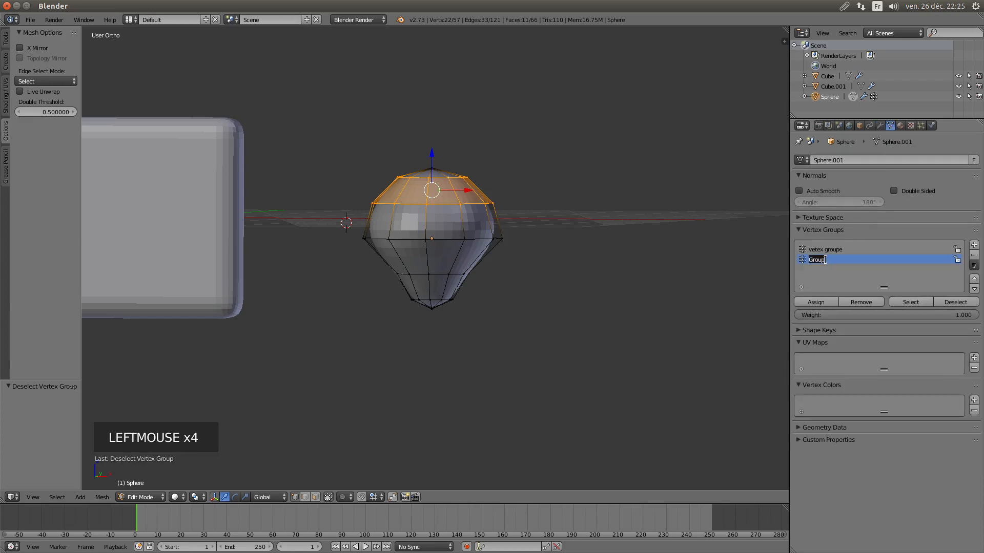
text(2)
key(Return)
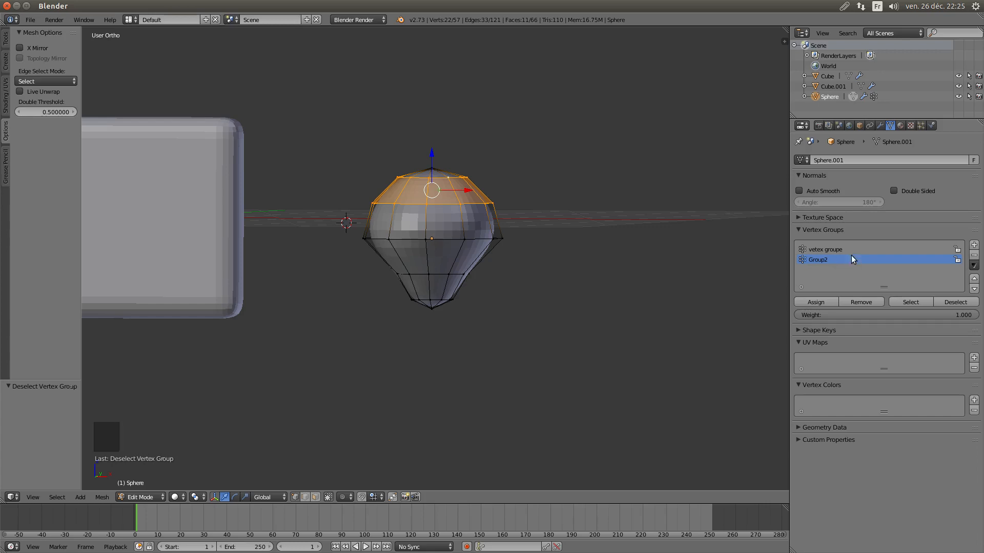
Set the SimpleDeform modifier's vertex group to Group2 and move the Subsurf modifier above it
click(879, 125)
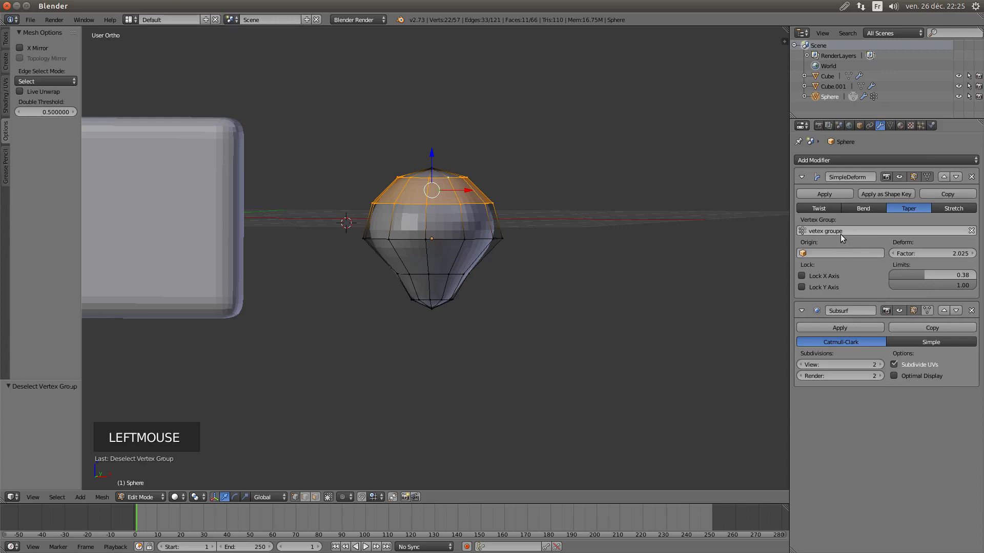
click(821, 232)
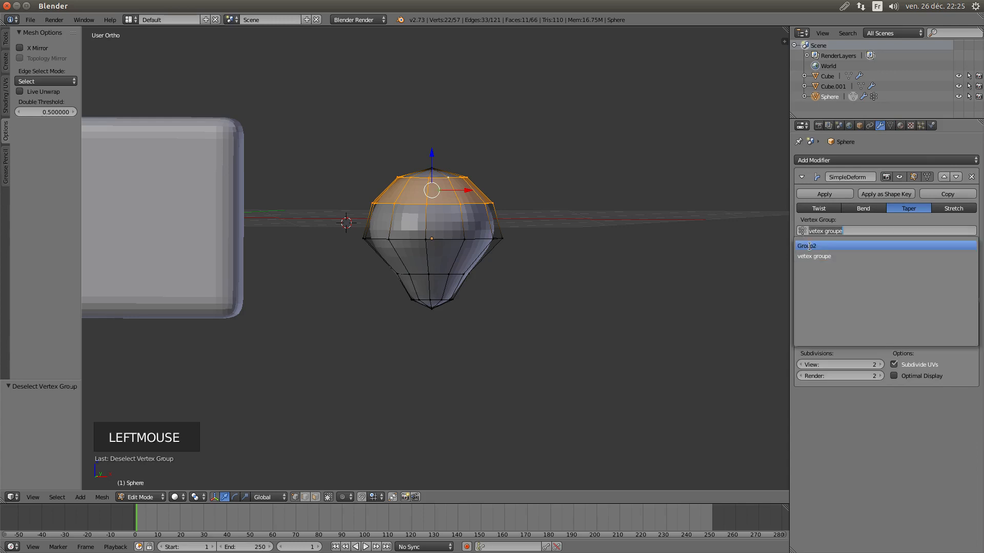
click(809, 245)
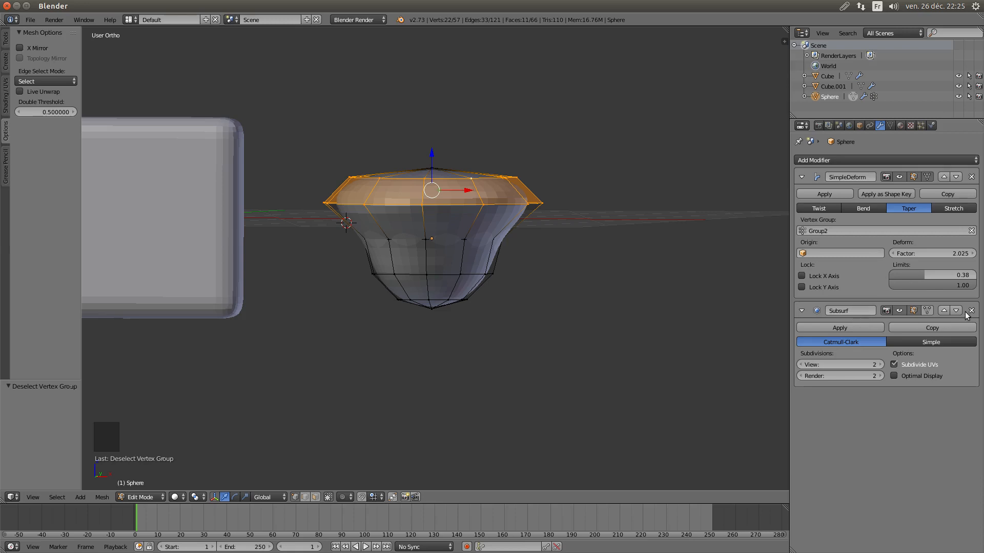
click(944, 310)
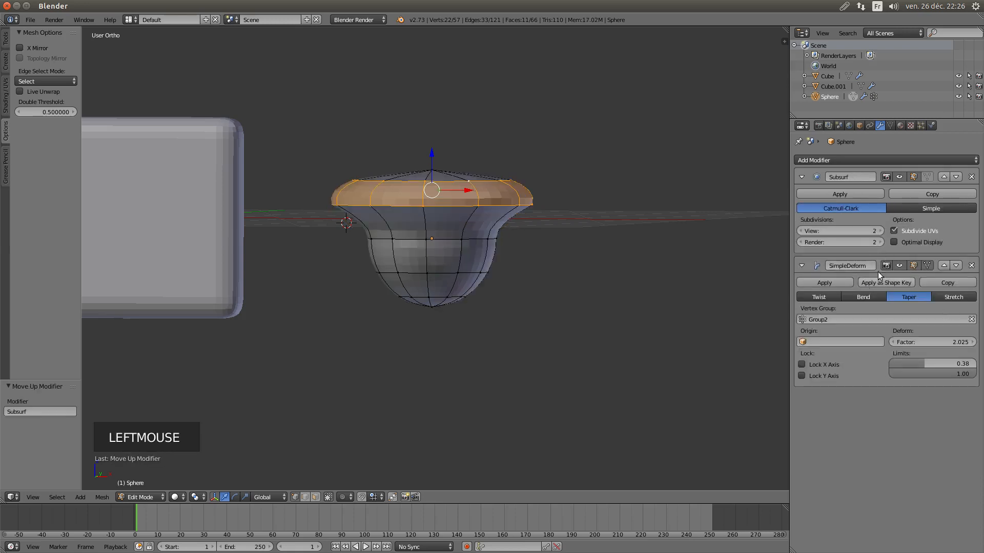
Duplicate the SimpleDeform modifier and set the copy's vertex group to "vetex groupe"
click(851, 160)
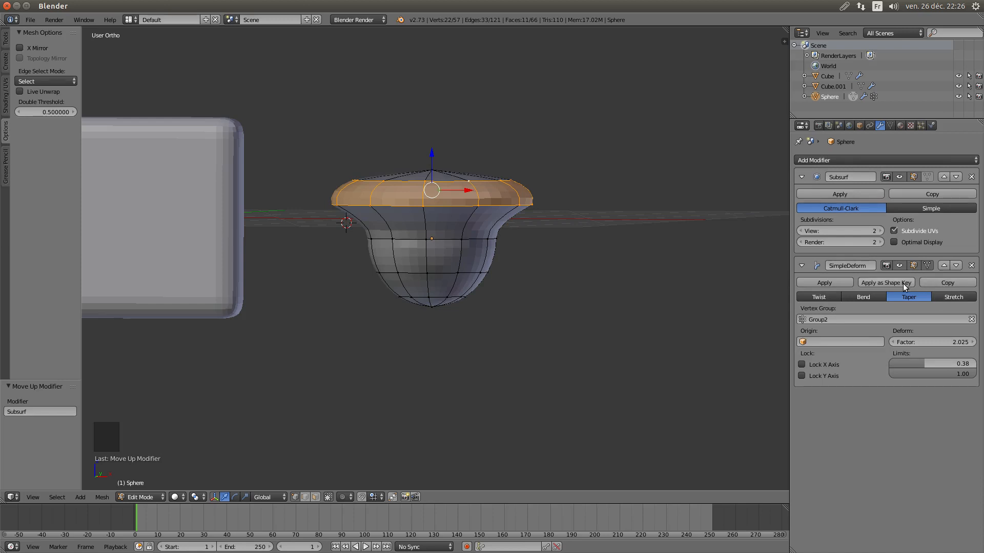
click(946, 281)
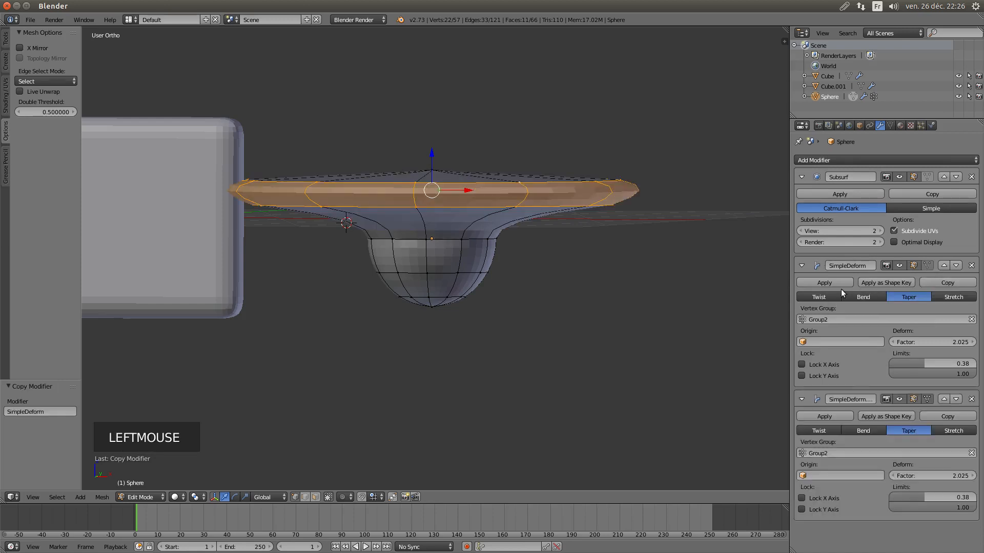
click(816, 454)
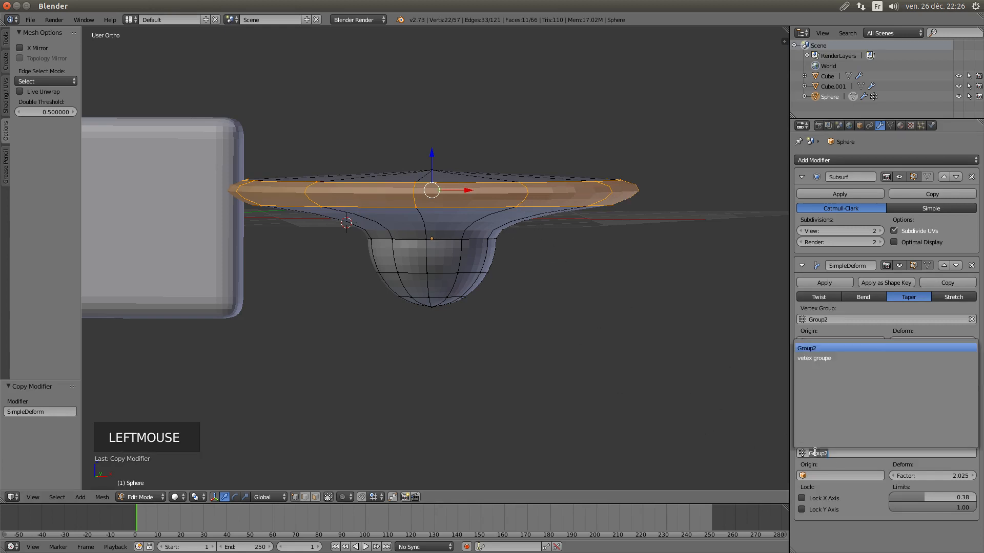
click(815, 358)
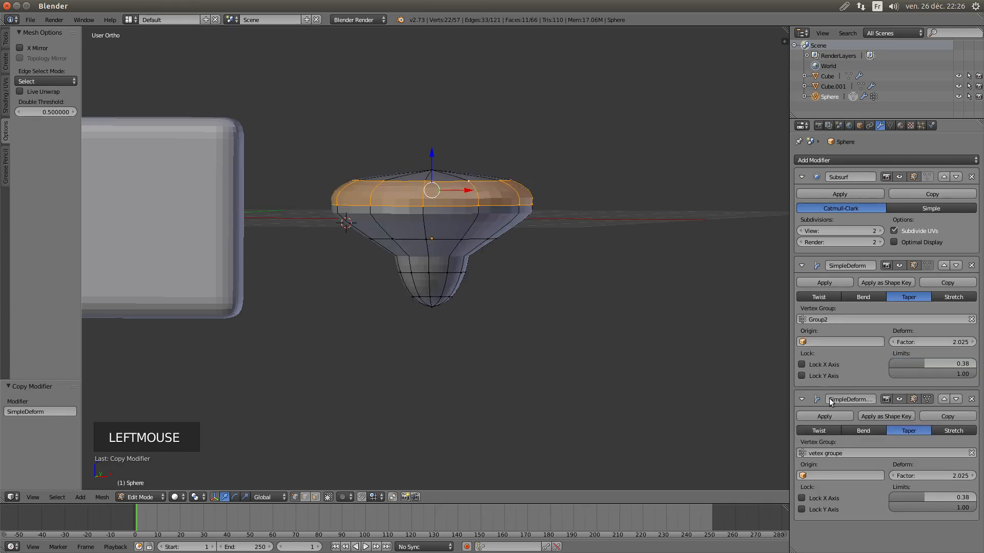
Switch the copied modifier to Twist with an angle of -180° and set the original Taper factor to -0.765
click(862, 431)
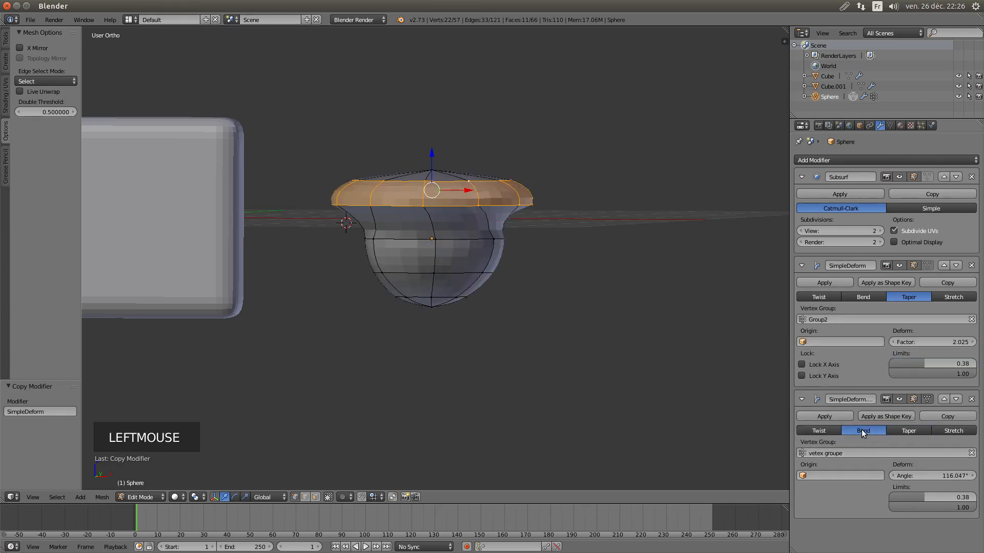
click(830, 430)
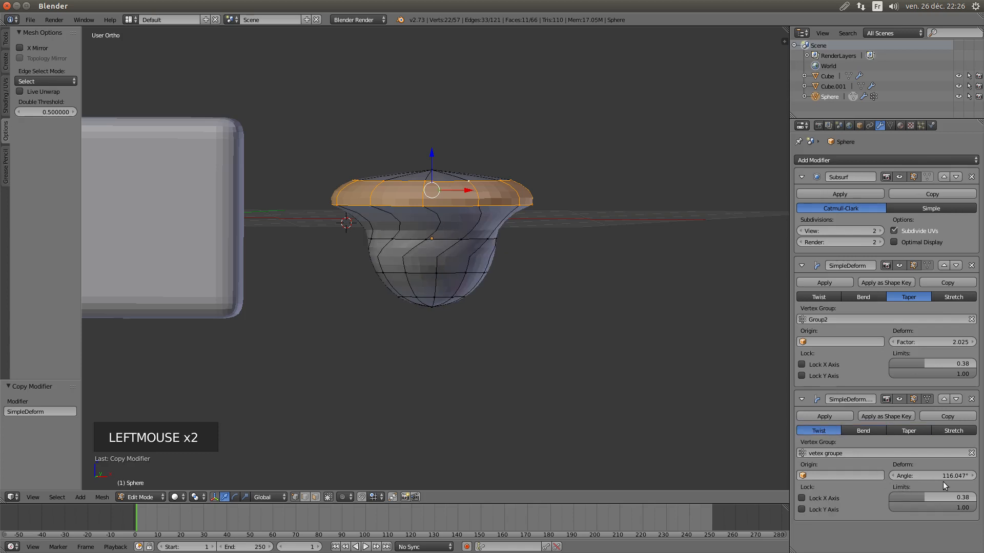
drag(952, 478, 800, 477)
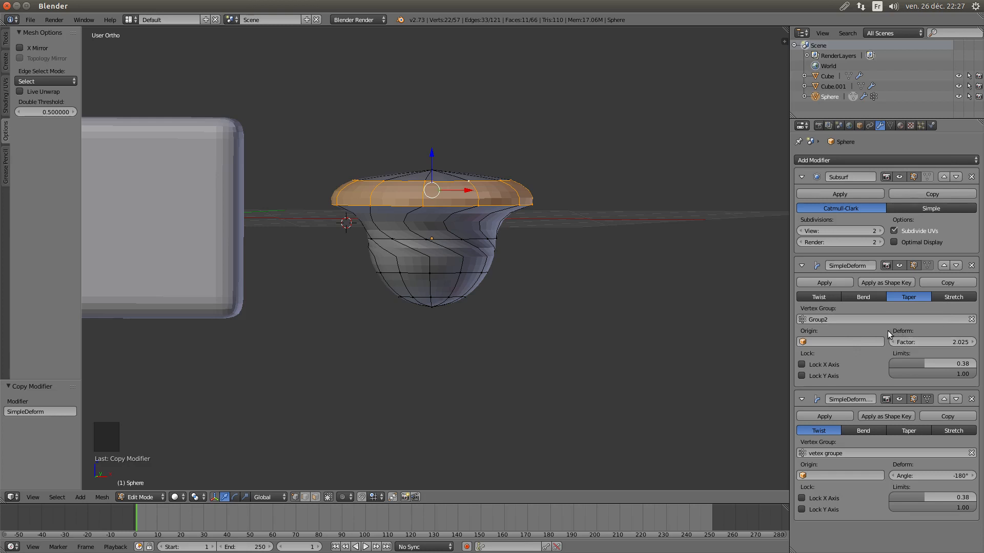
mouse_move(955, 341)
mouse_down()
mouse_move(877, 340)
mouse_move(971, 347)
mouse_up()
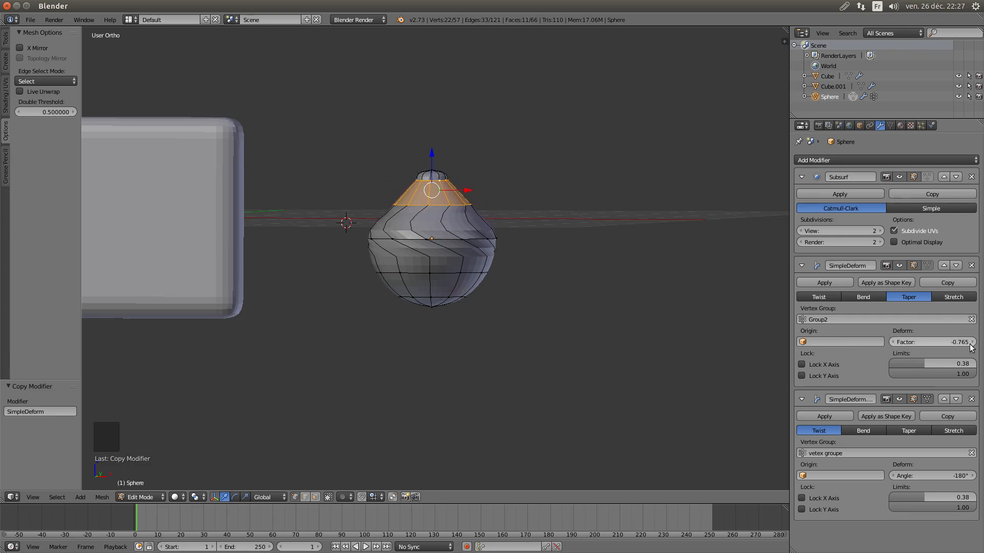
Set the copied modifier's vertex group to Group2, trying Bend mode on it before returning to Twist
click(863, 430)
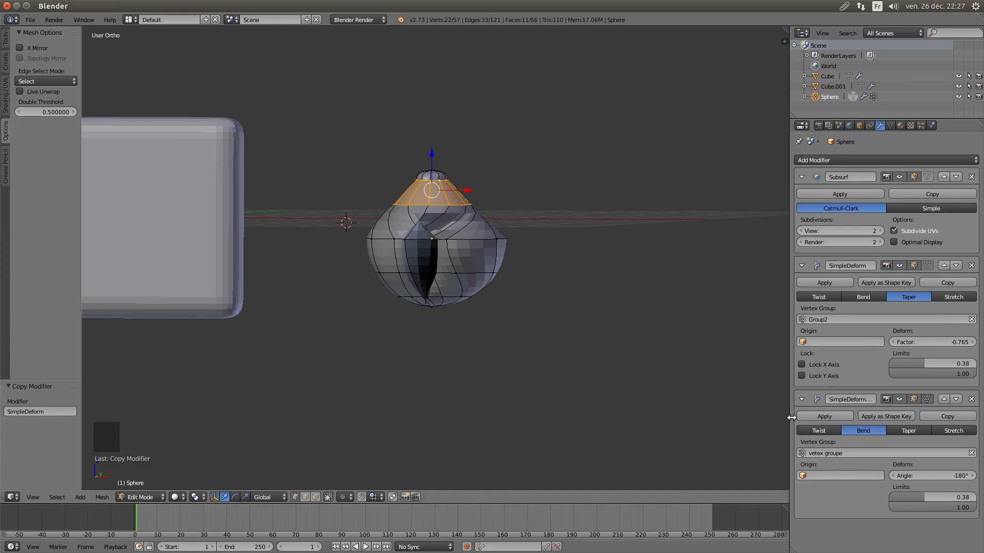
click(820, 453)
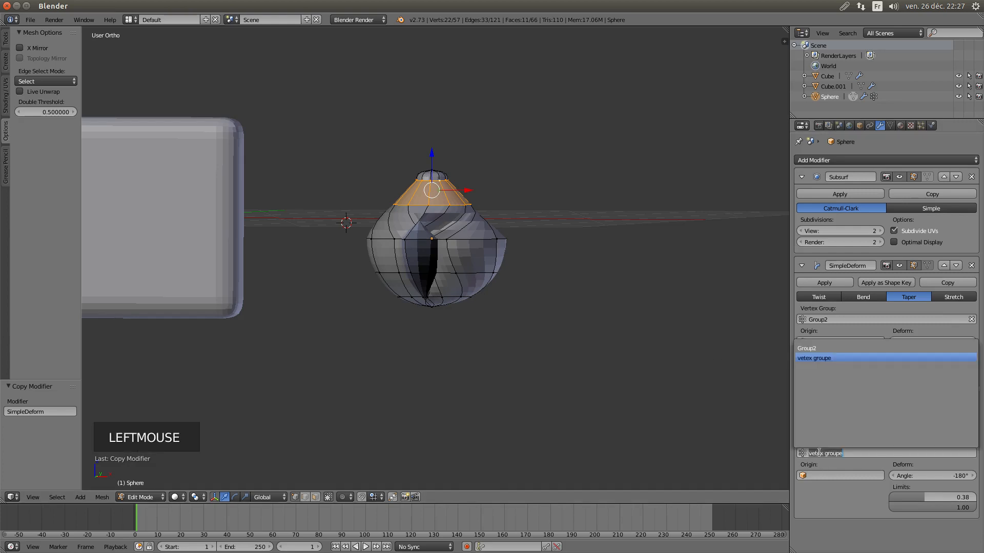
click(810, 349)
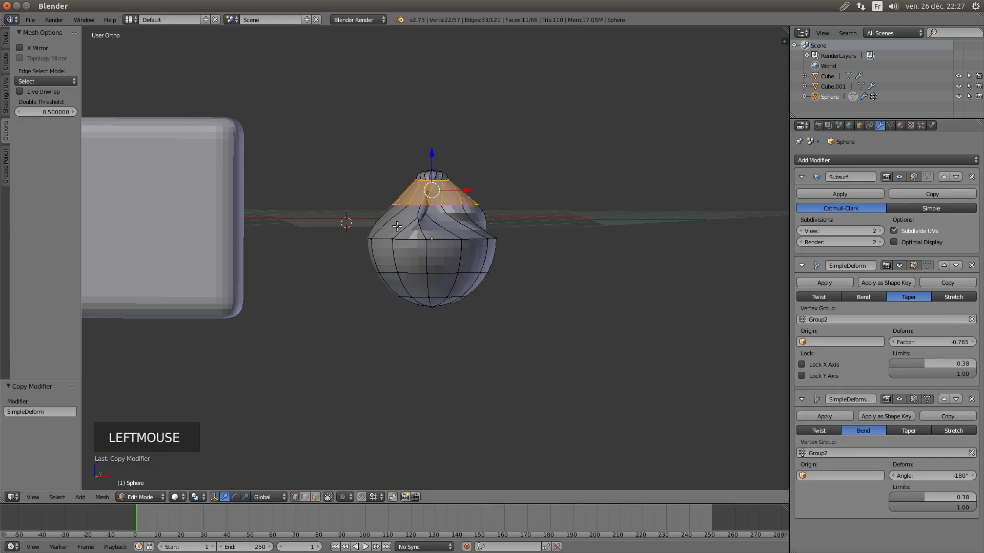
middle_drag(398, 226, 464, 230)
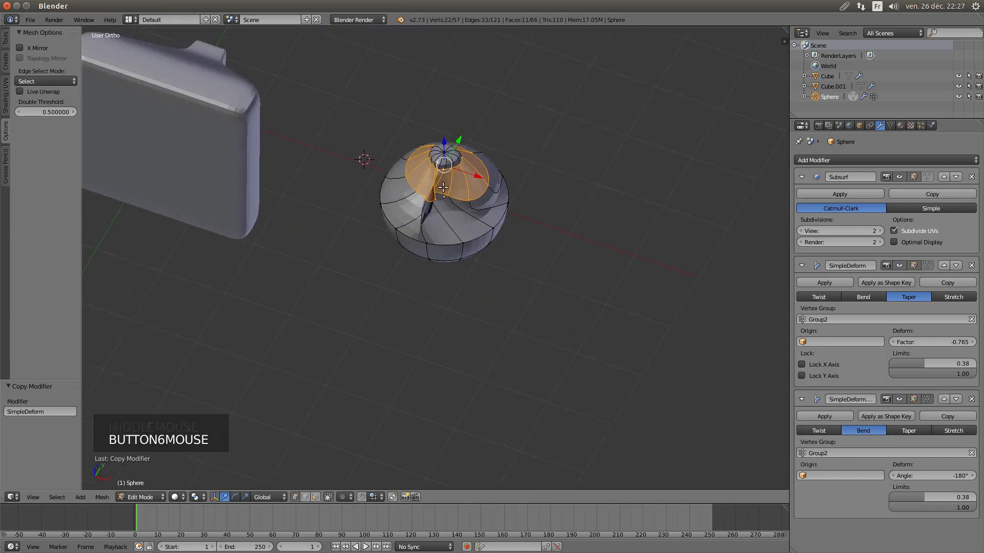
click(819, 430)
middle_drag(508, 235, 492, 191)
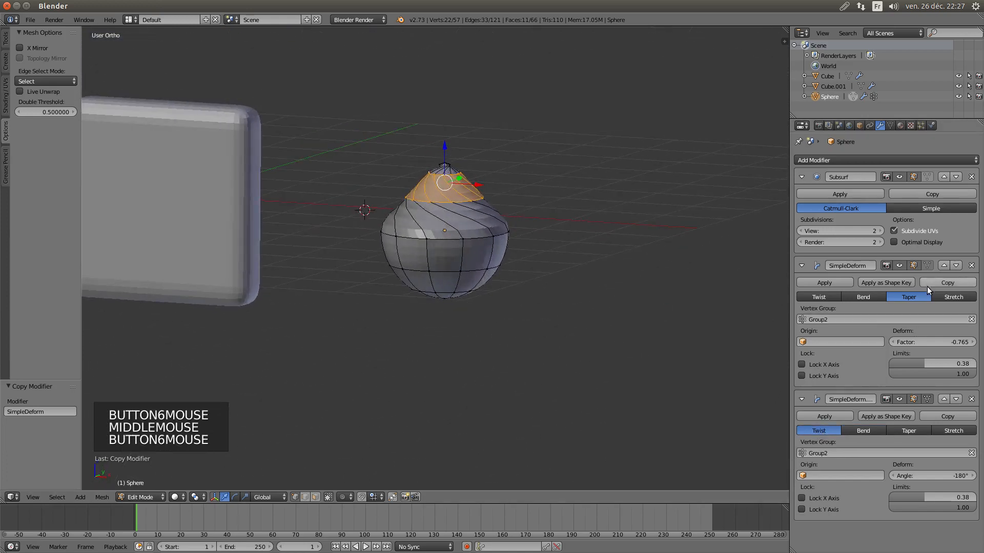
Set the Taper modifier's factor to -1.125 and its lower limit to 0.25, keeping the second modifier on Twist
drag(947, 341, 879, 341)
drag(967, 363, 955, 363)
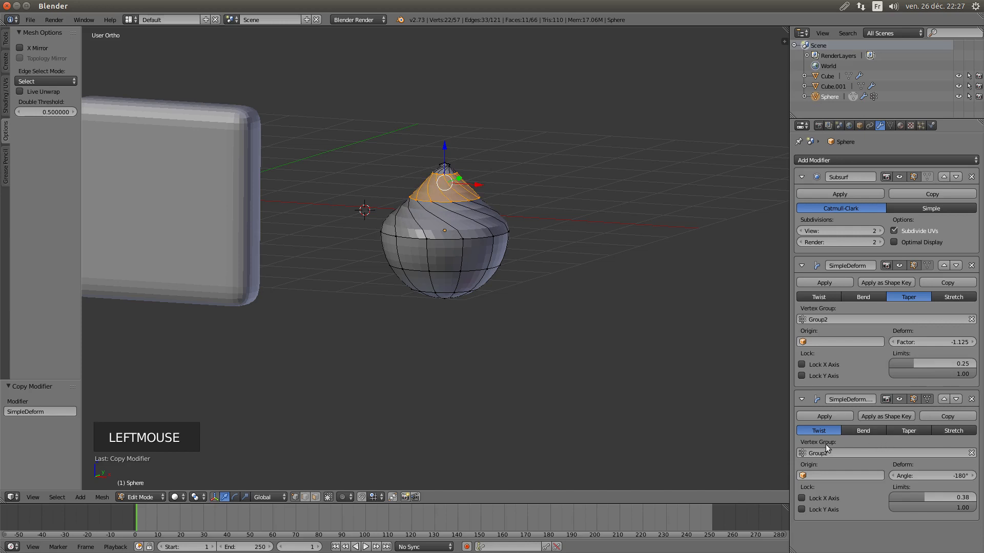
click(817, 431)
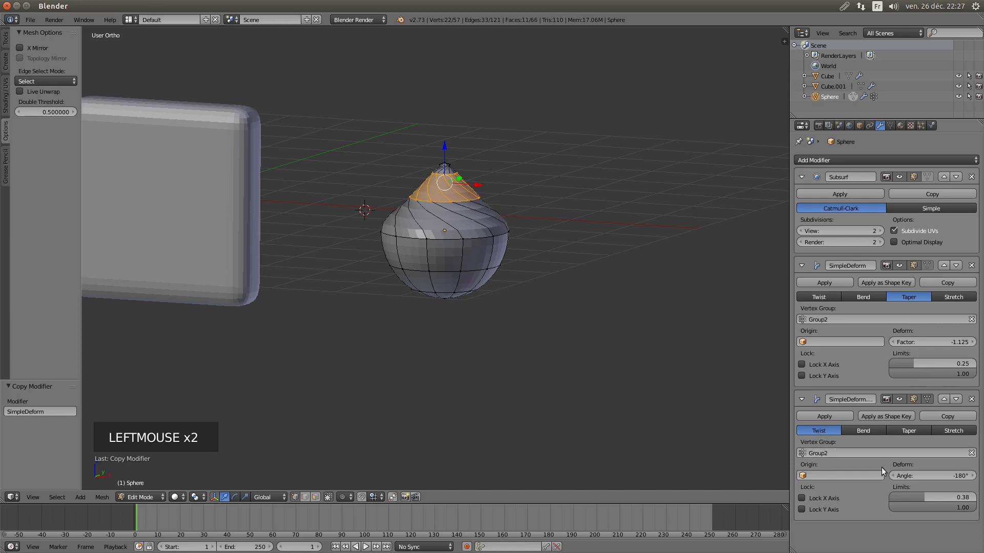
Set the Twist modifier's lower limit to 0.68 on the sphere, keeping its angle at -180°
drag(907, 473, 928, 494)
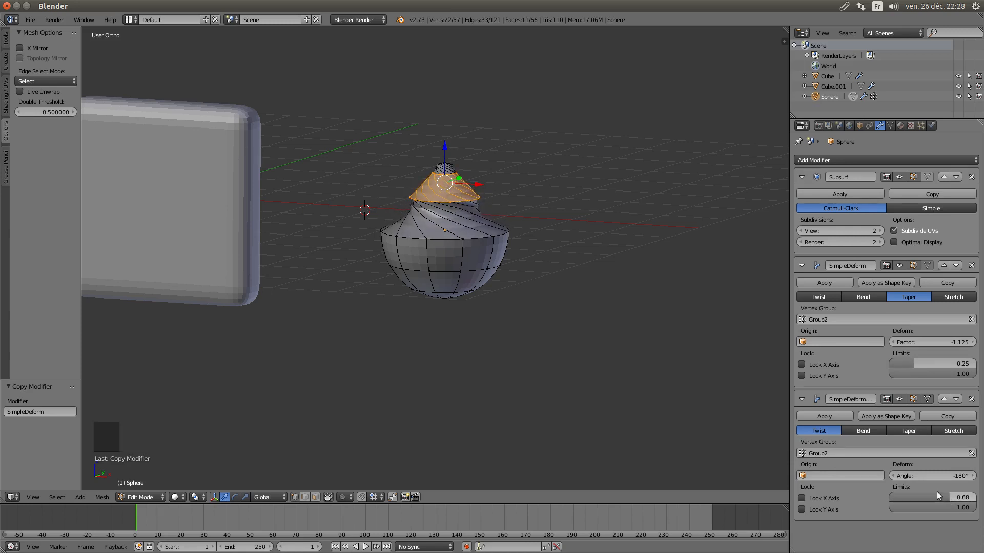
middle_drag(517, 321, 467, 299)
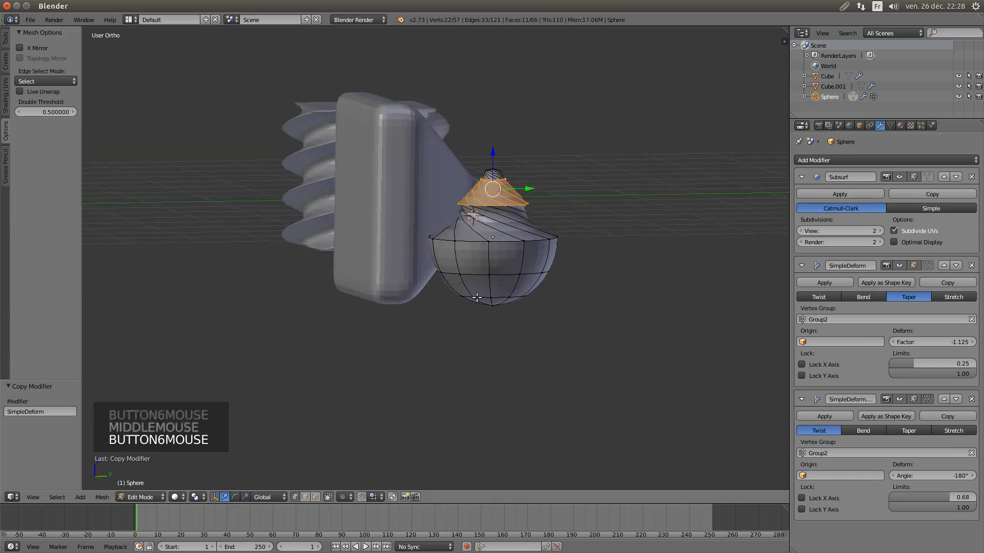
middle_drag(481, 266, 523, 291)
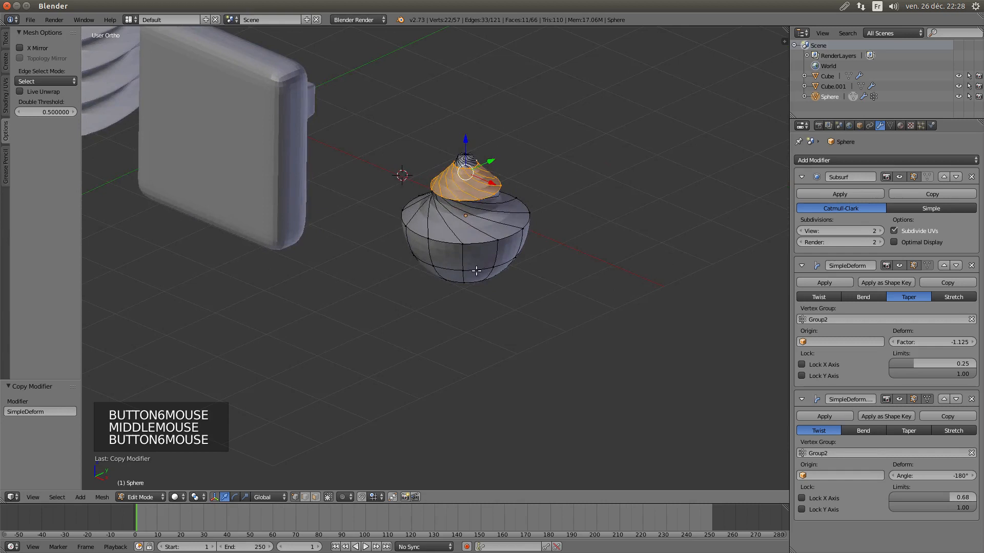
middle_drag(476, 269, 469, 228)
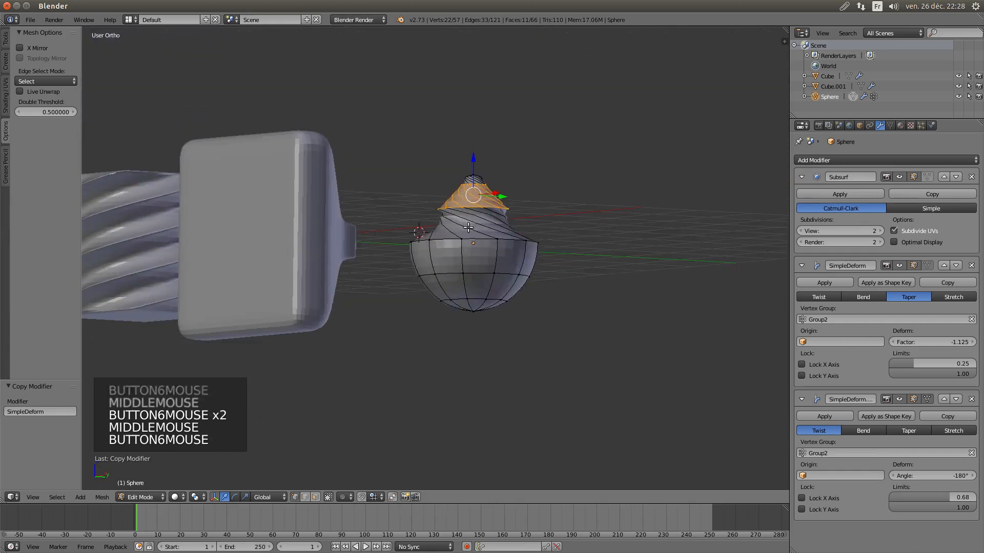
scroll(468, 229, up, 2)
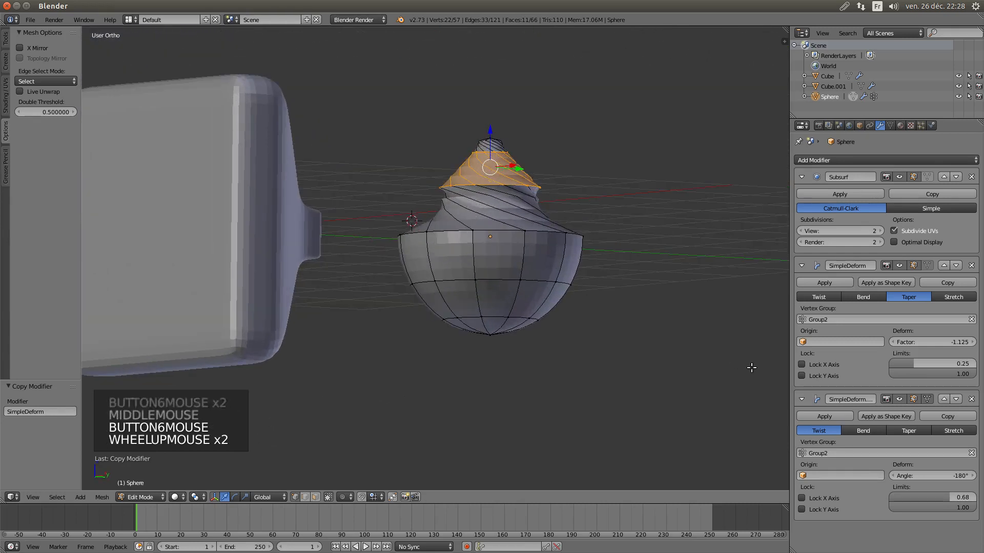
click(935, 476)
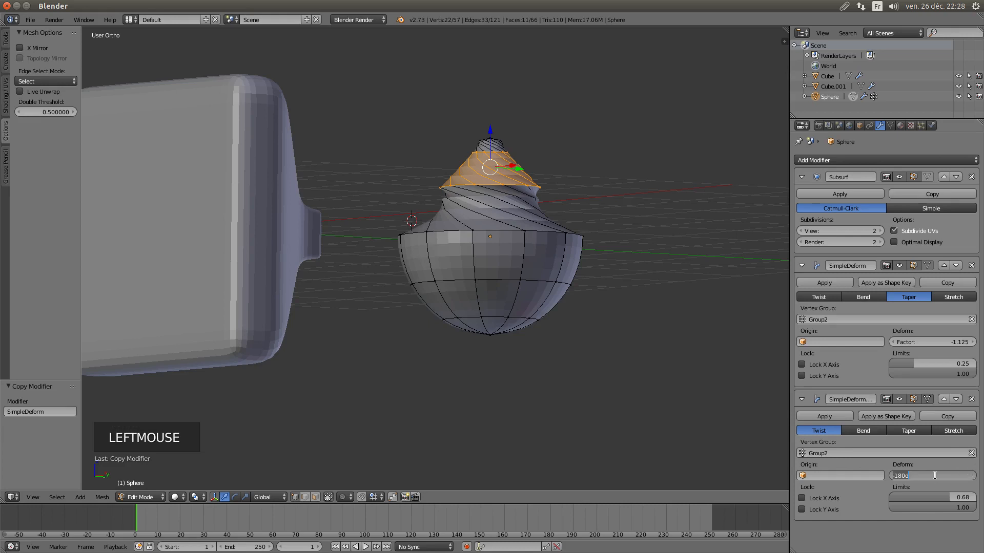
key(Right)
key(Return)
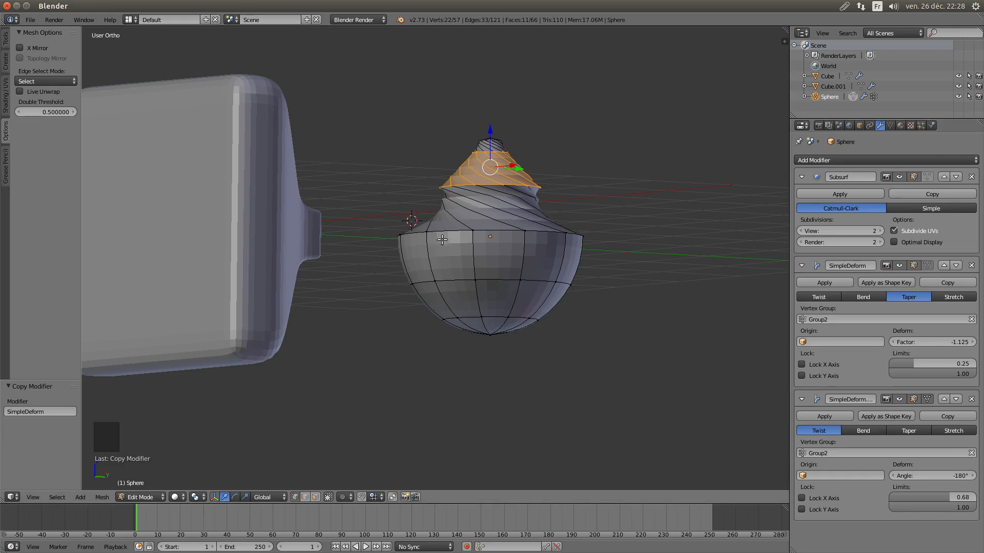
Examine the tapered and twisted sphere alongside the two deformed cubes from several angles
middle_drag(400, 224, 449, 249)
scroll(428, 250, down, 3)
scroll(448, 249, down, 2)
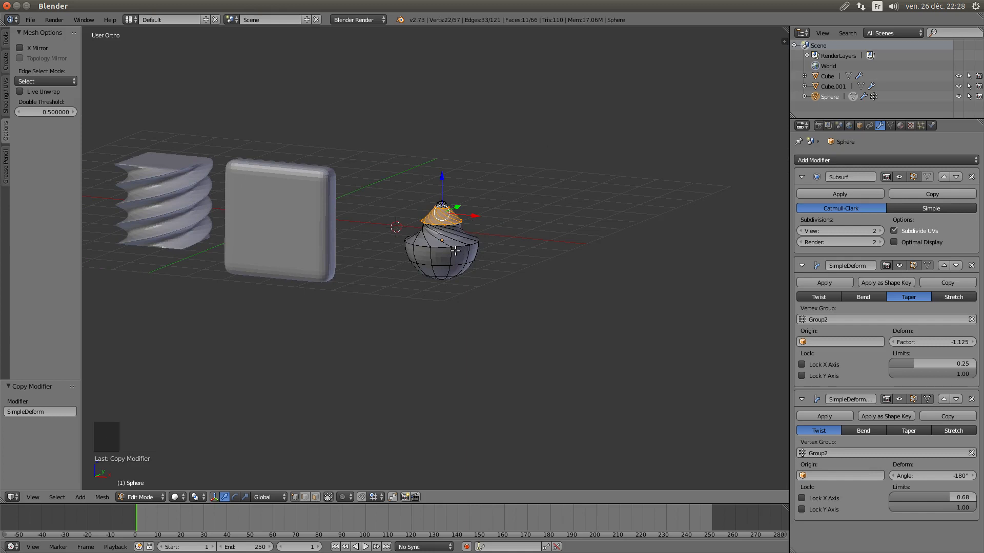
middle_drag(456, 248, 446, 242)
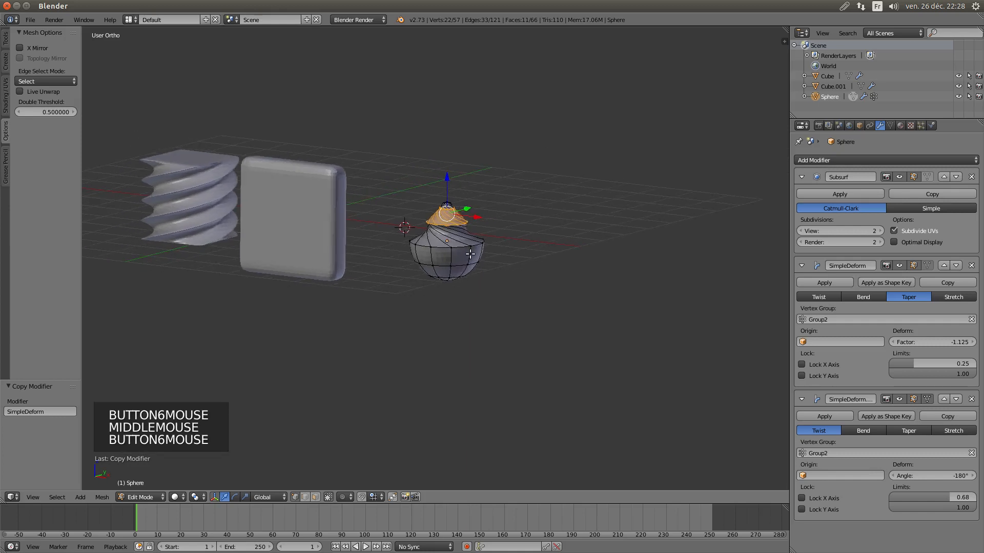
scroll(468, 254, up, 3)
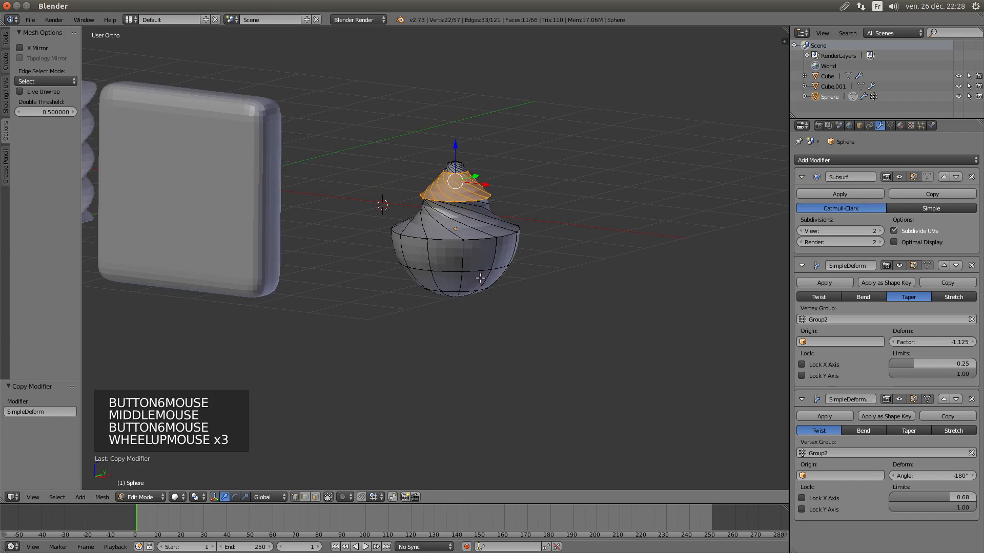
mouse_move(377, 238)
middle_down()
mouse_move(405, 241)
mouse_move(370, 229)
middle_up()
shift+middle_drag(195, 204, 414, 263)
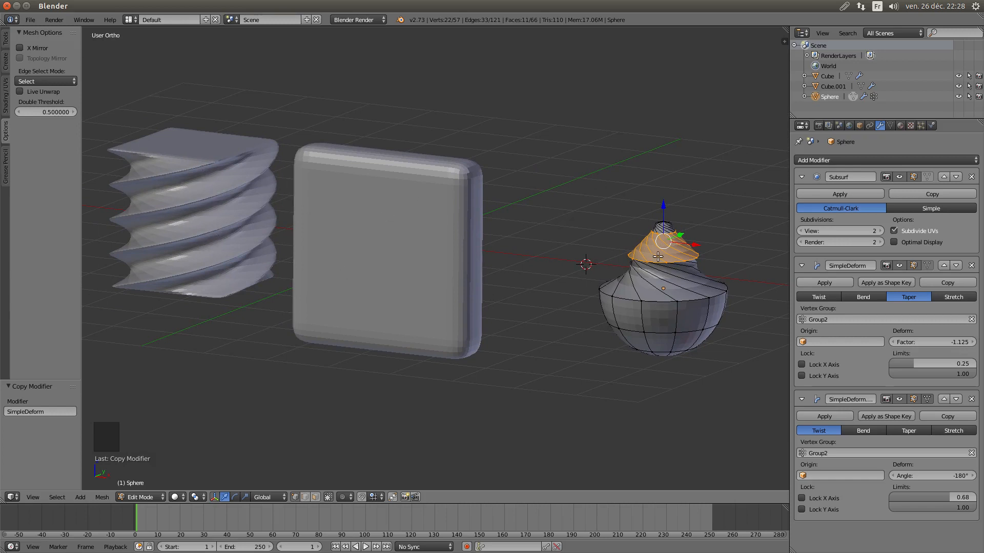
shift+middle_drag(666, 290, 553, 220)
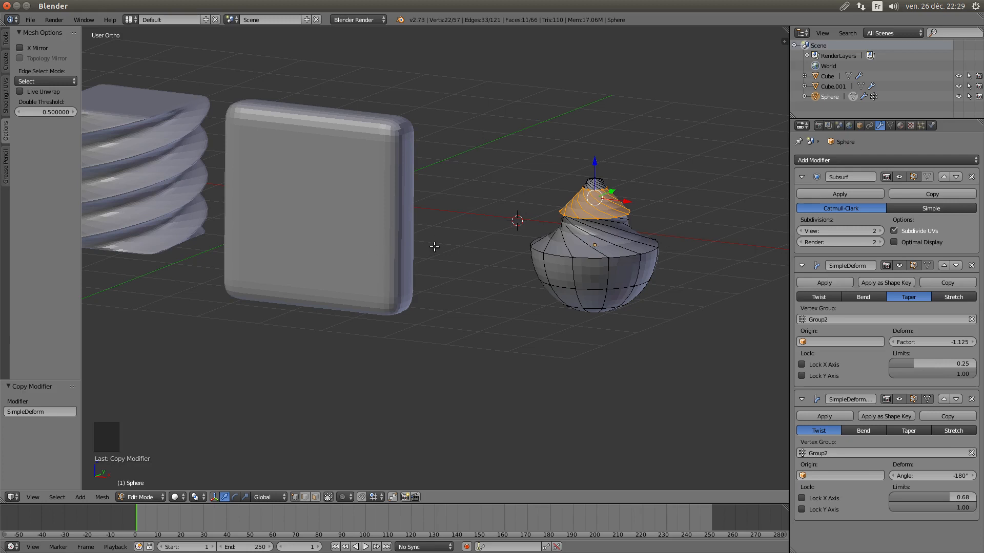
middle_drag(432, 248, 356, 242)
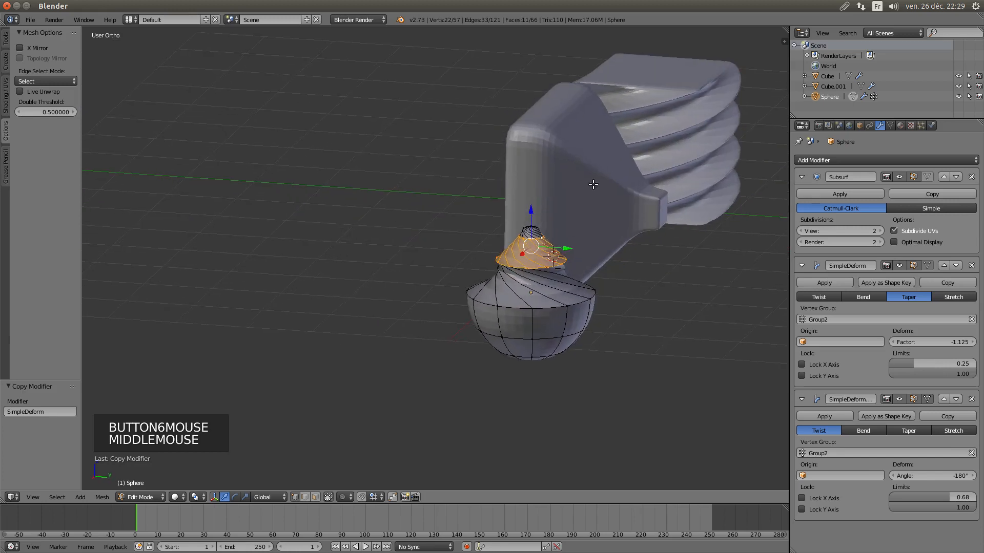
middle_drag(567, 228, 601, 225)
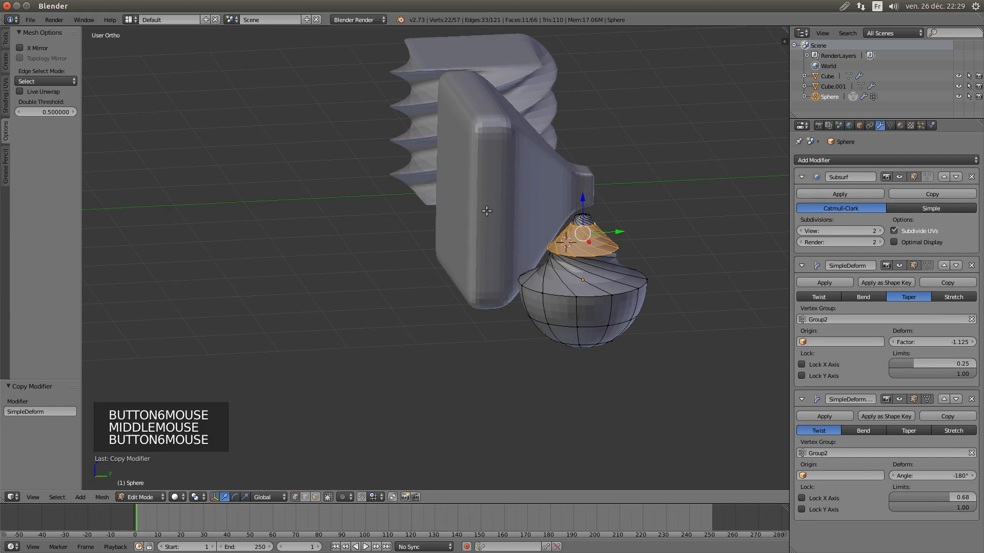
right_click(521, 205)
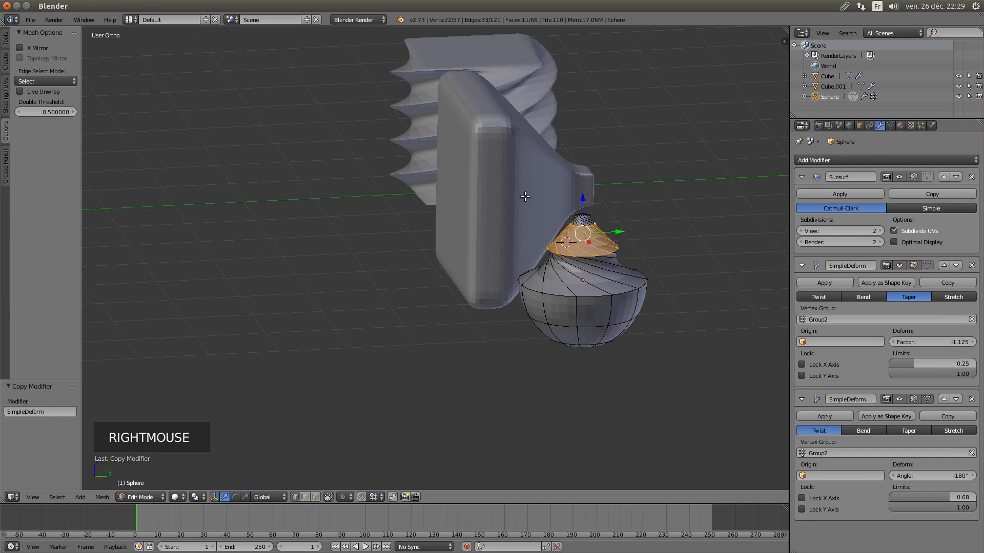
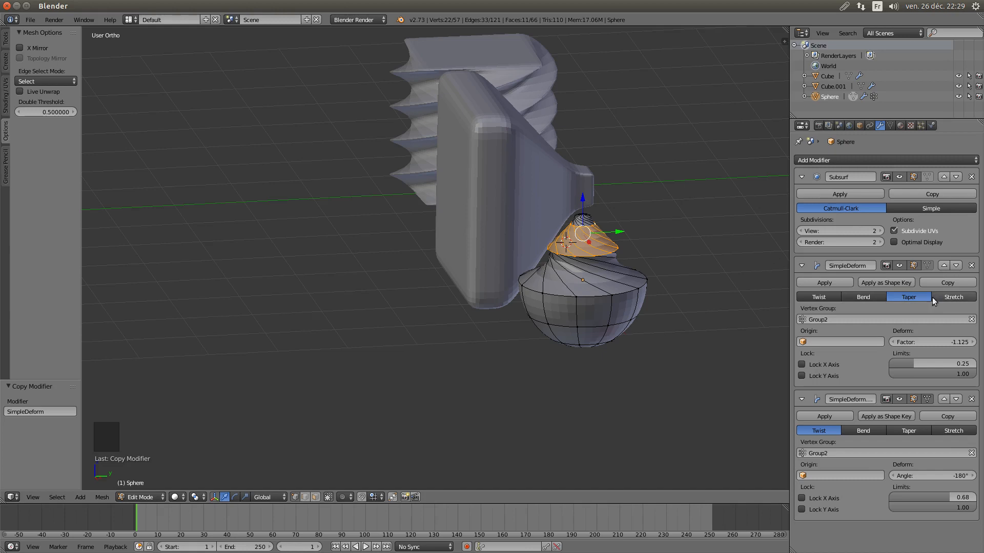
middle_drag(523, 318, 635, 308)
scroll(635, 308, down, 4)
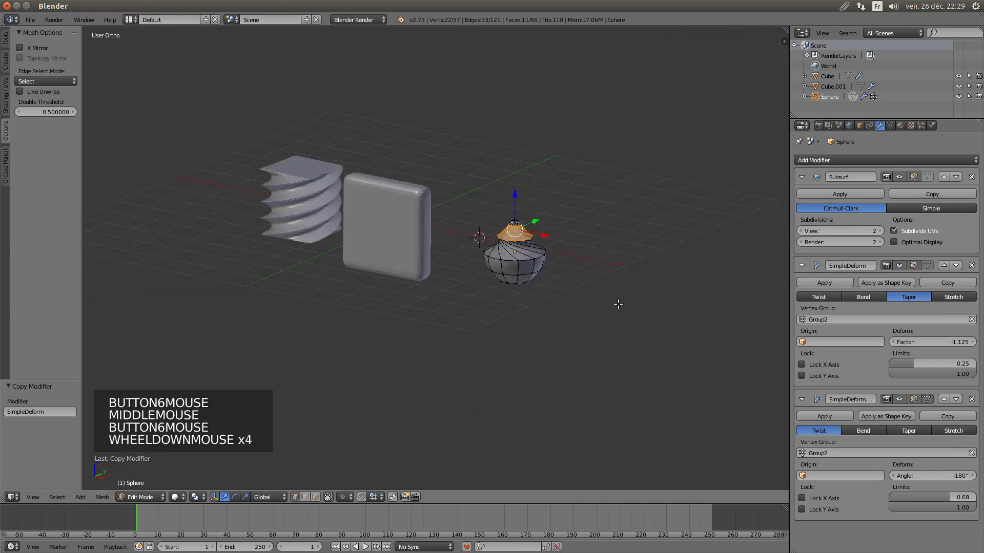
Return to Object Mode, place the 3D cursor on empty ground beside the sphere, and add a cube there
middle_drag(374, 225, 487, 307)
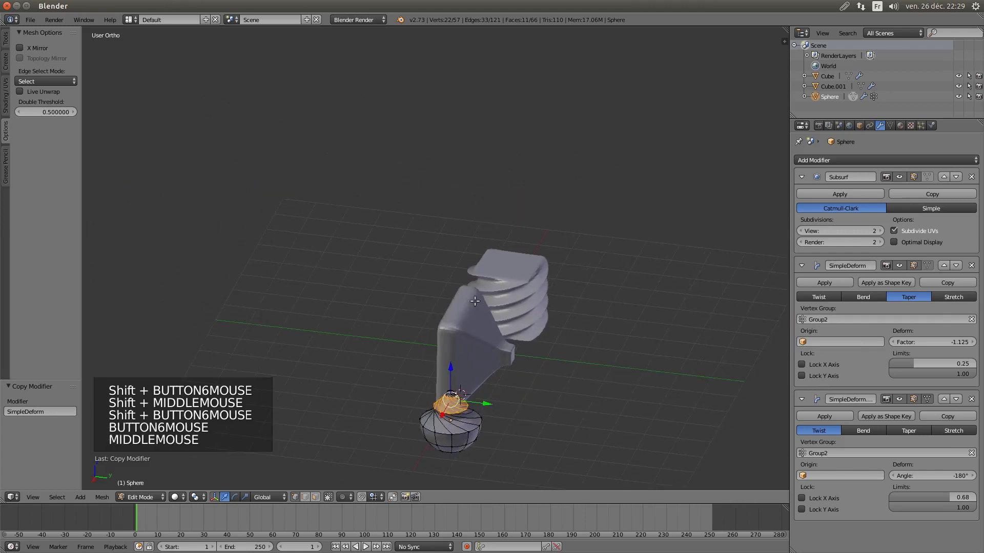
shift+middle_drag(631, 343, 577, 340)
key(Tab)
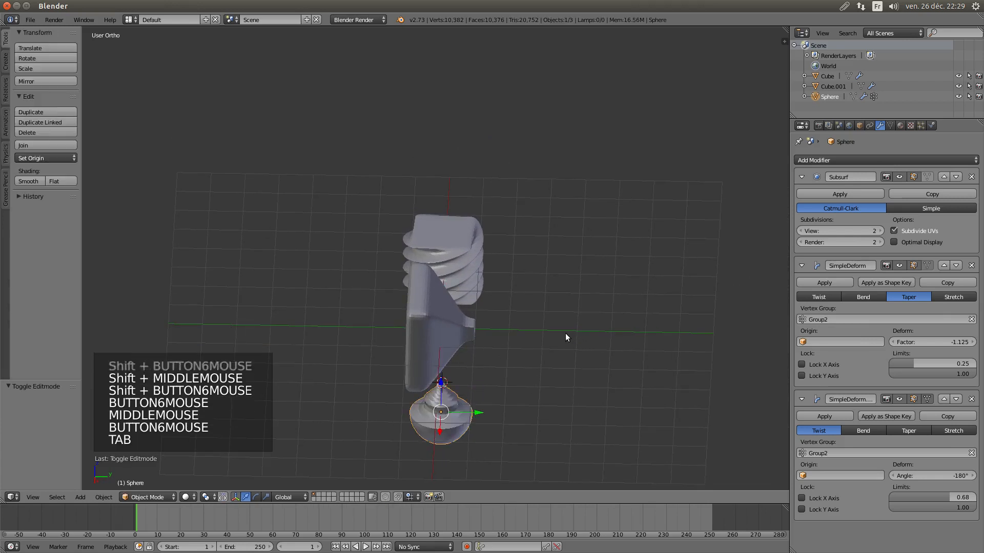
click(565, 333)
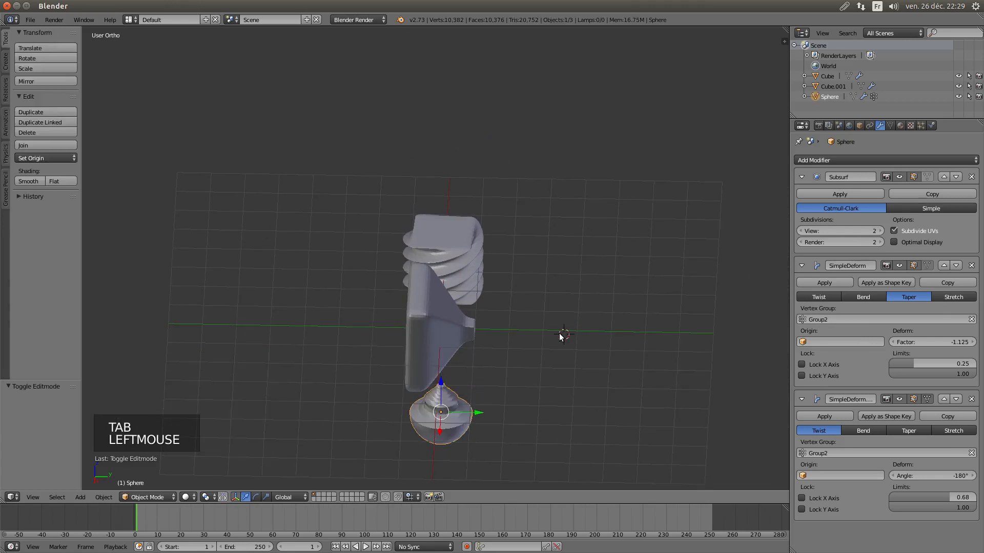
shift+middle_drag(573, 344, 555, 266)
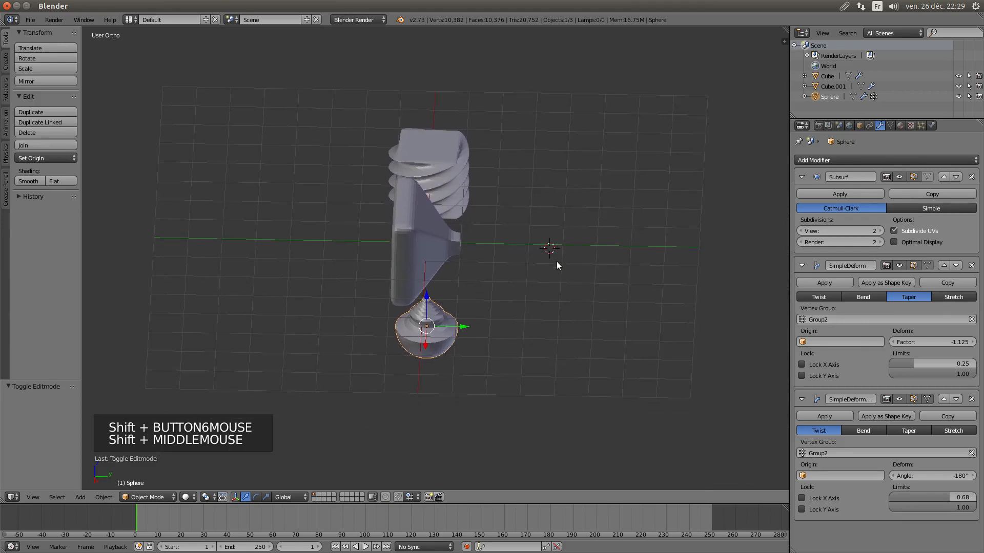
click(538, 325)
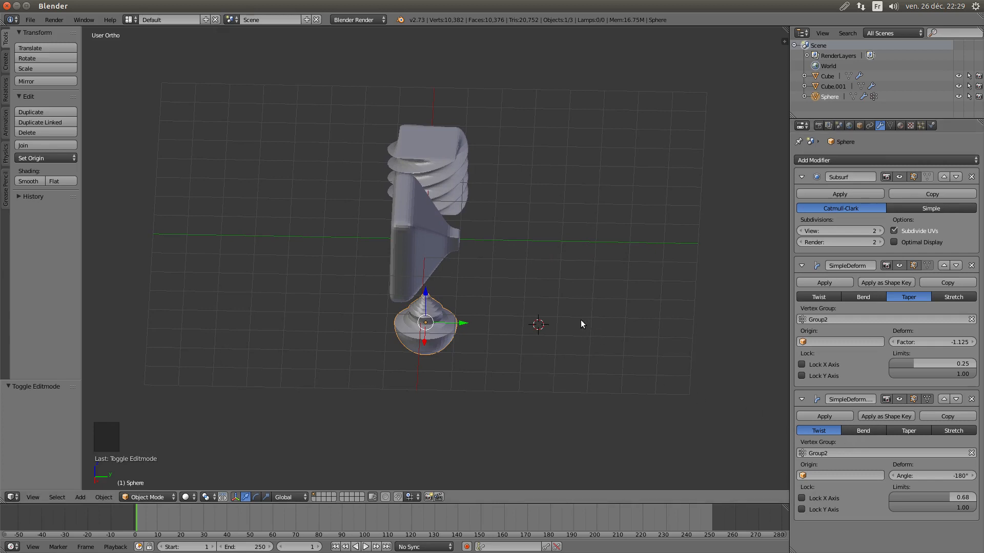
key(shift+a)
mouse_move(580, 320)
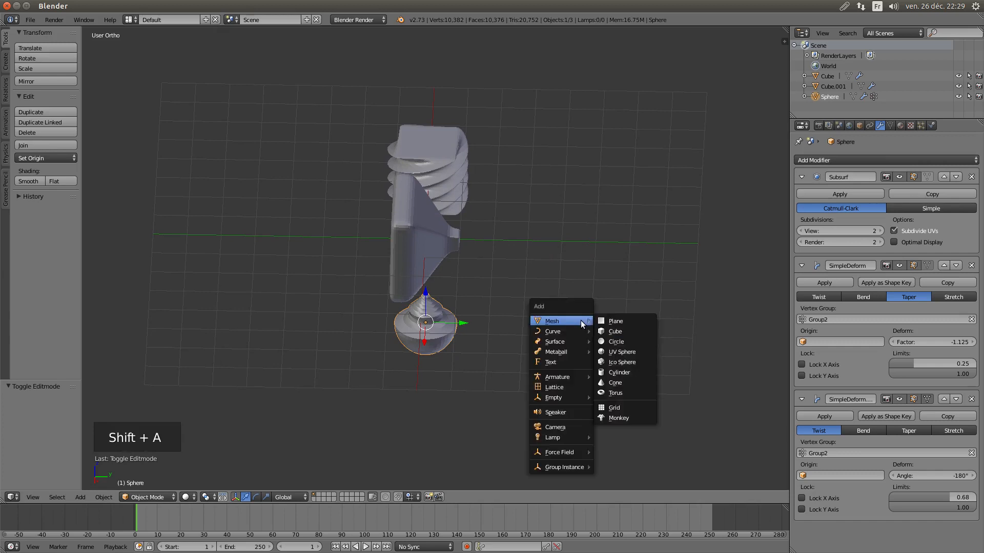
click(617, 332)
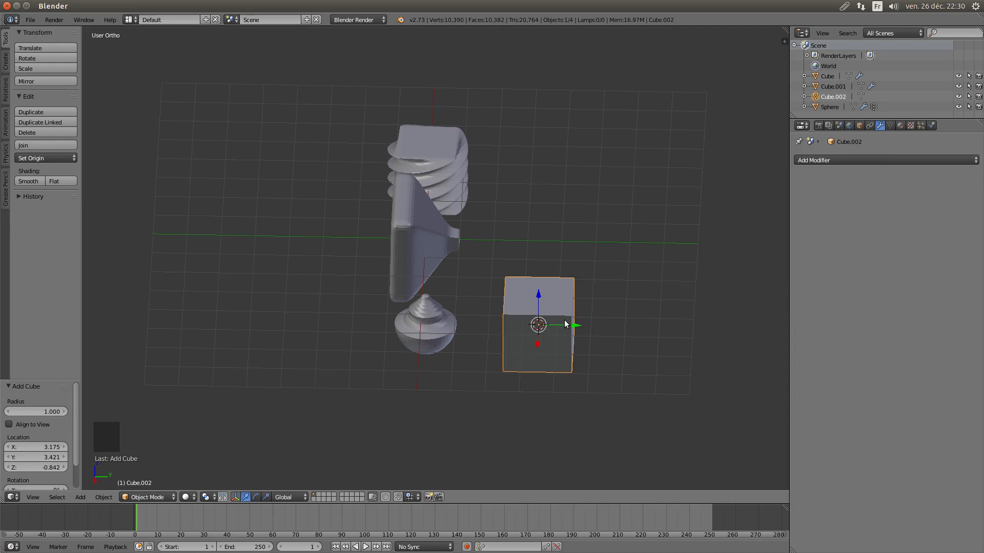
Subdivide the whole new cube in Edit Mode with 4 cuts
key(Tab)
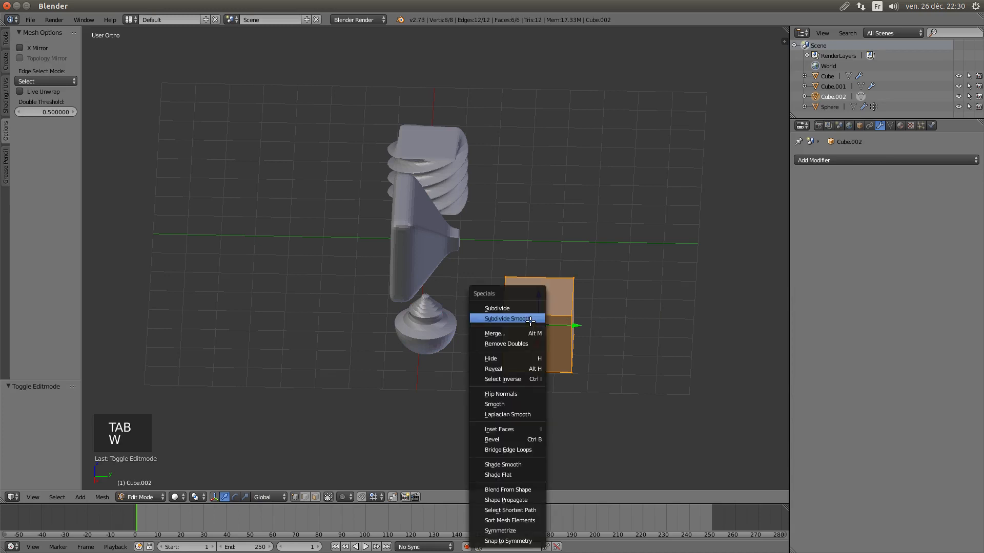
click(525, 309)
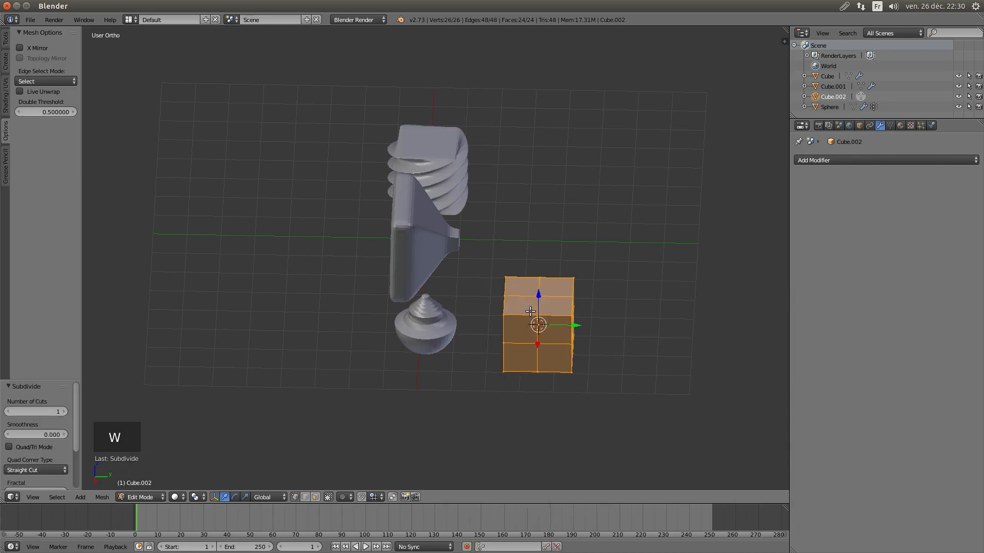
click(64, 412)
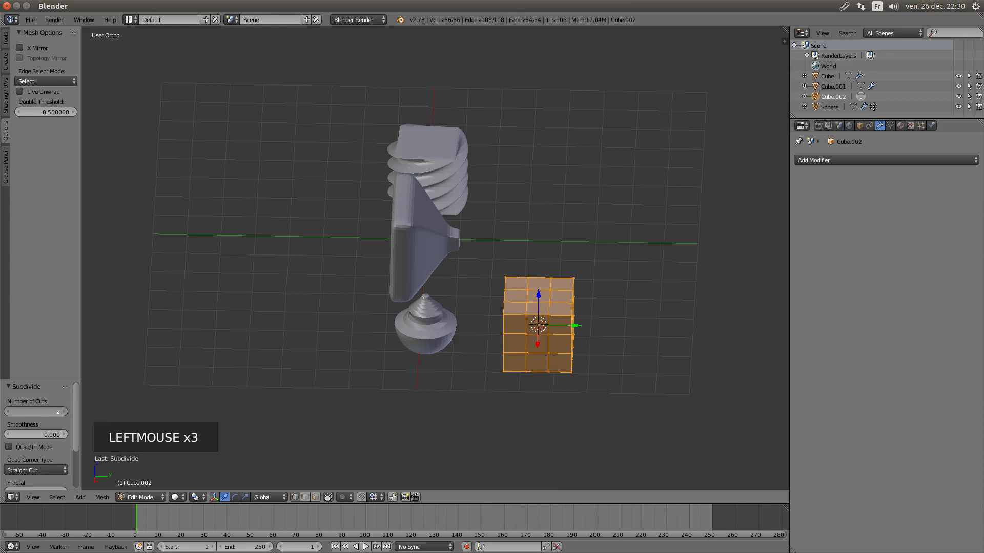
click(63, 412)
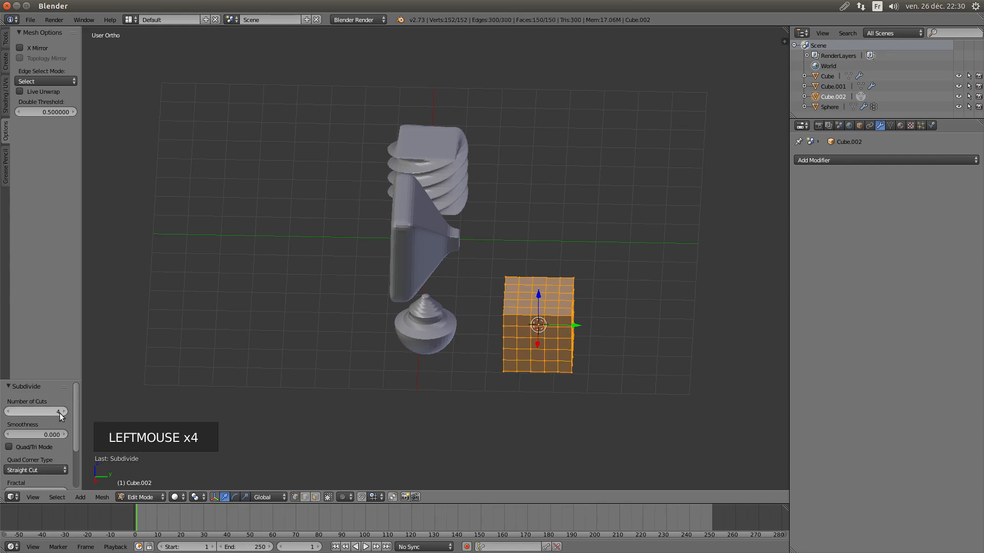
Add a Simple Deform modifier to the new cube and set it to Bend mode
click(815, 159)
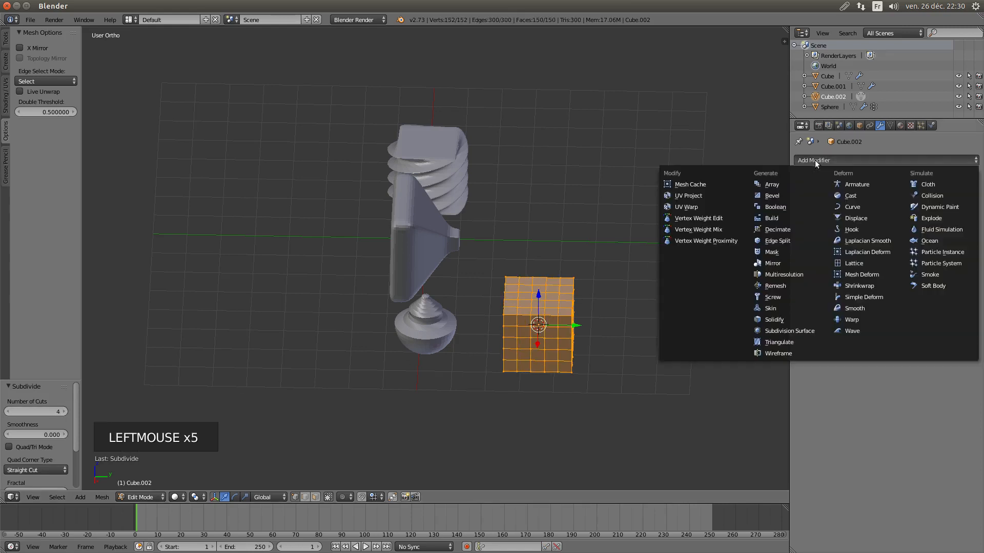
click(851, 297)
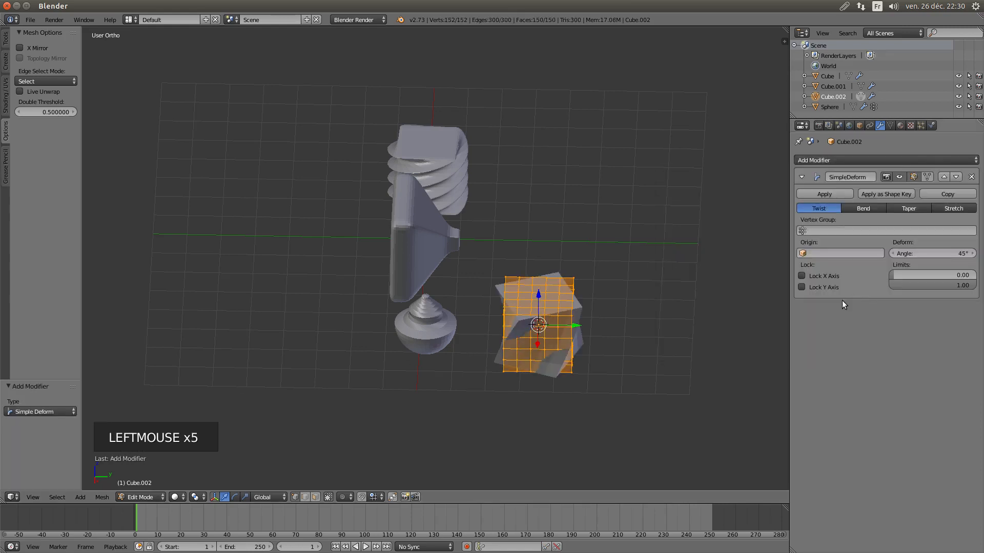
click(866, 208)
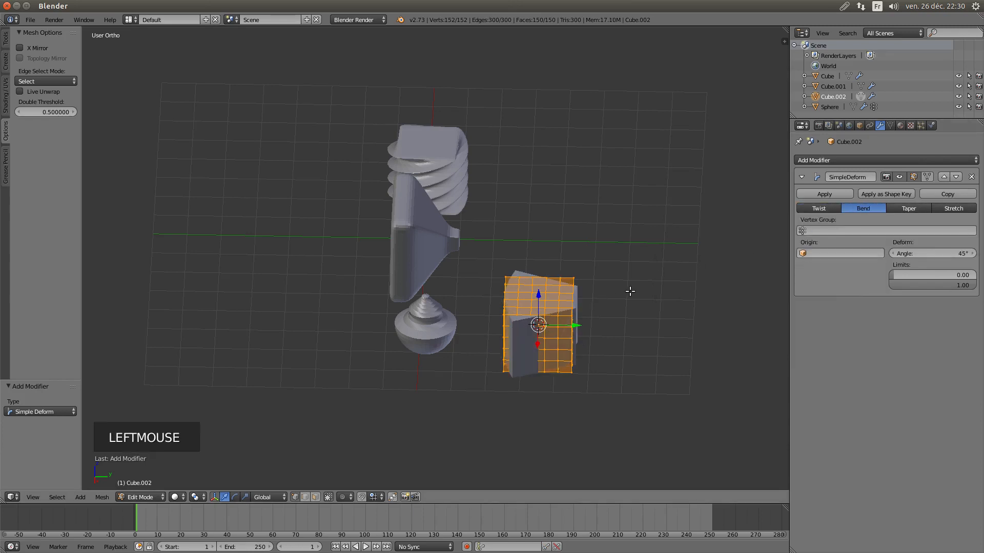
Apply the Bend modifier to the cube's editing cage and set the bend angle to 98°
middle_drag(615, 281, 531, 156)
scroll(519, 326, up, 2)
middle_drag(555, 210, 519, 240)
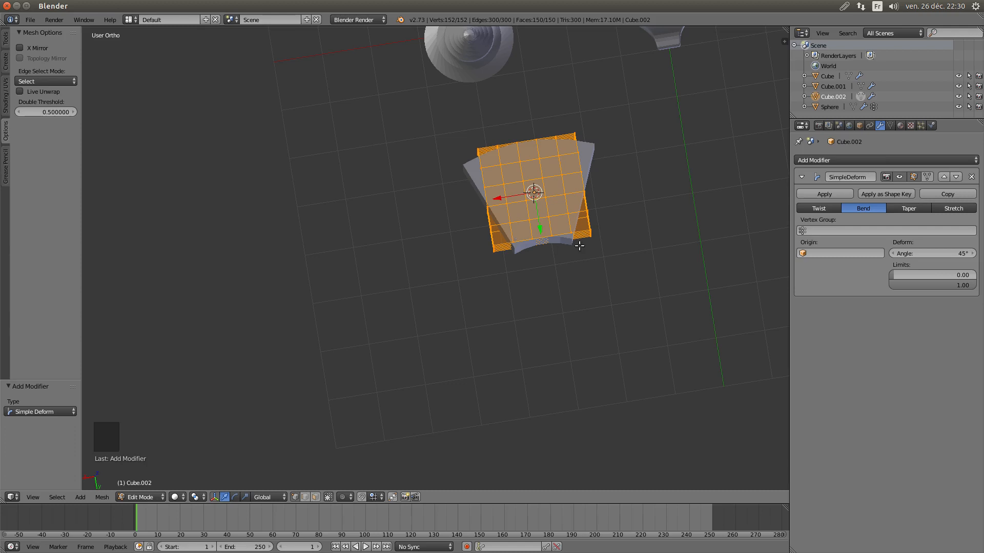
scroll(572, 243, up, 1)
shift+middle_drag(597, 217, 509, 251)
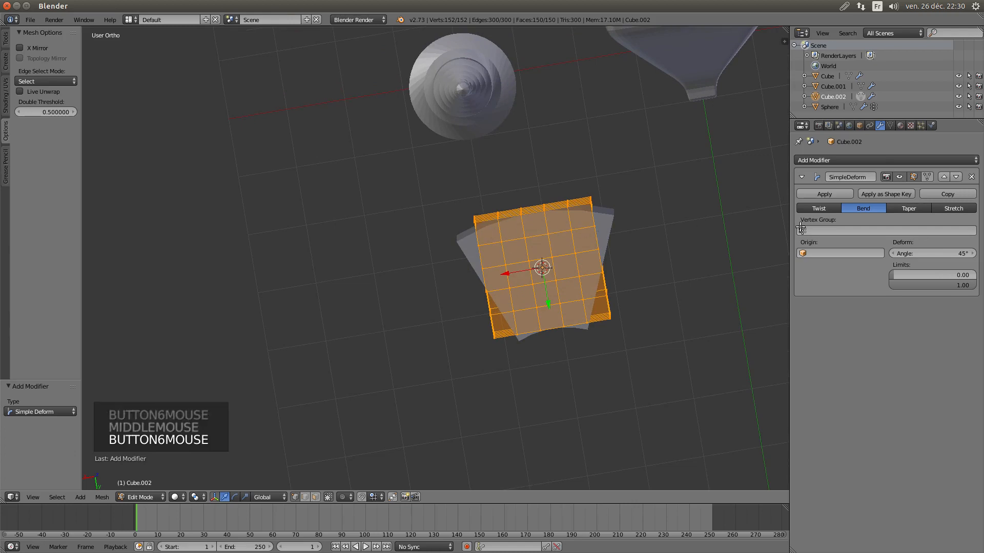
click(926, 177)
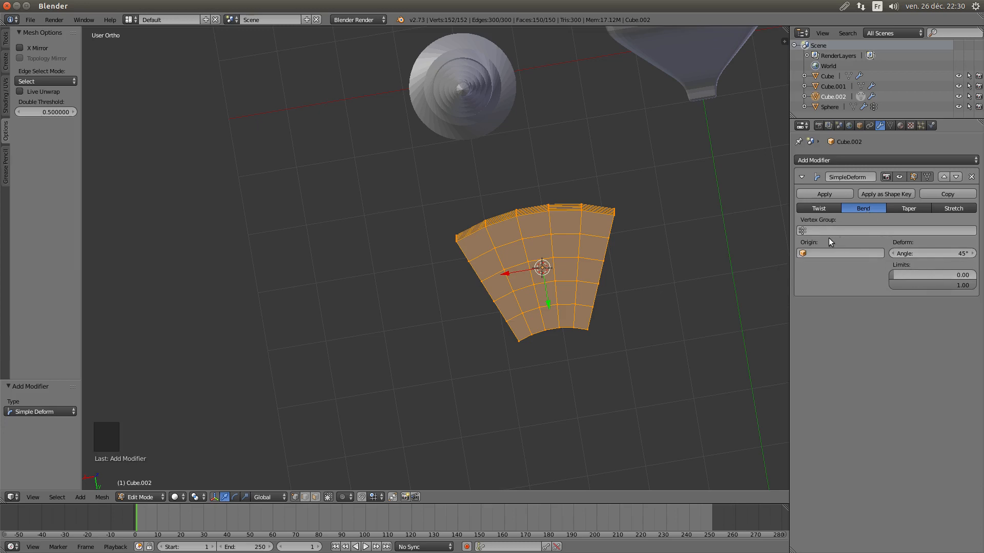
drag(915, 251, 954, 251)
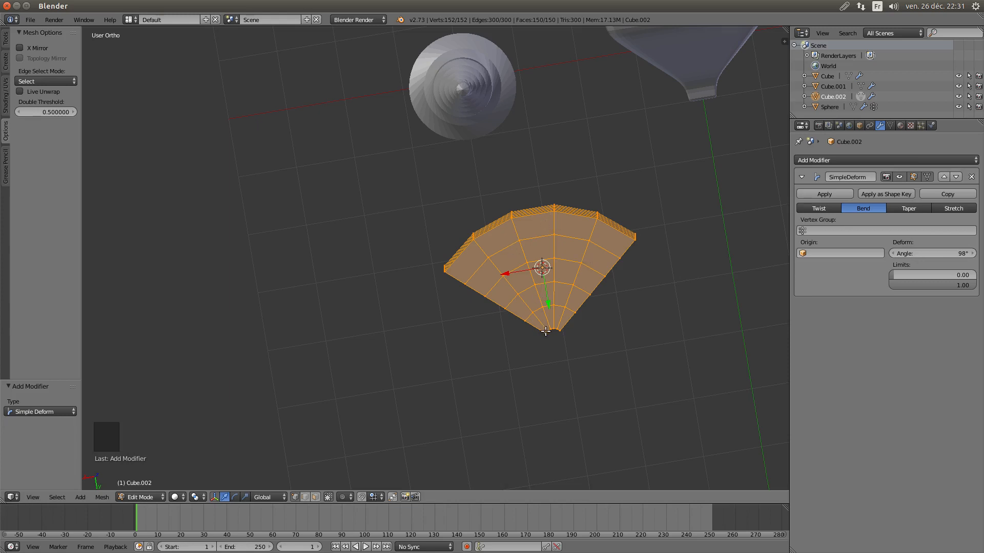
Set the cube's bend angle to 180°
middle_drag(639, 294, 638, 235)
scroll(638, 235, left, 1)
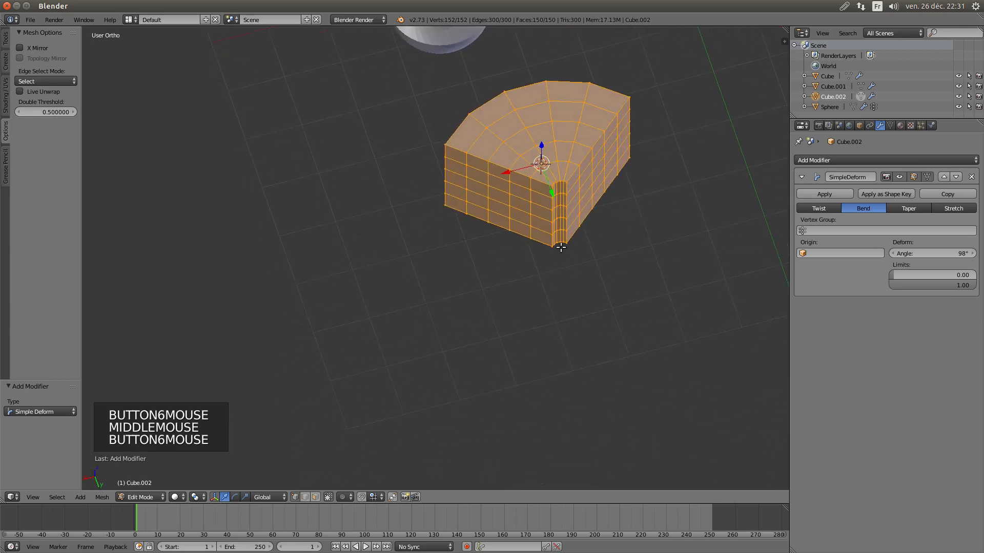
scroll(597, 169, left, 1)
middle_drag(596, 169, 585, 227)
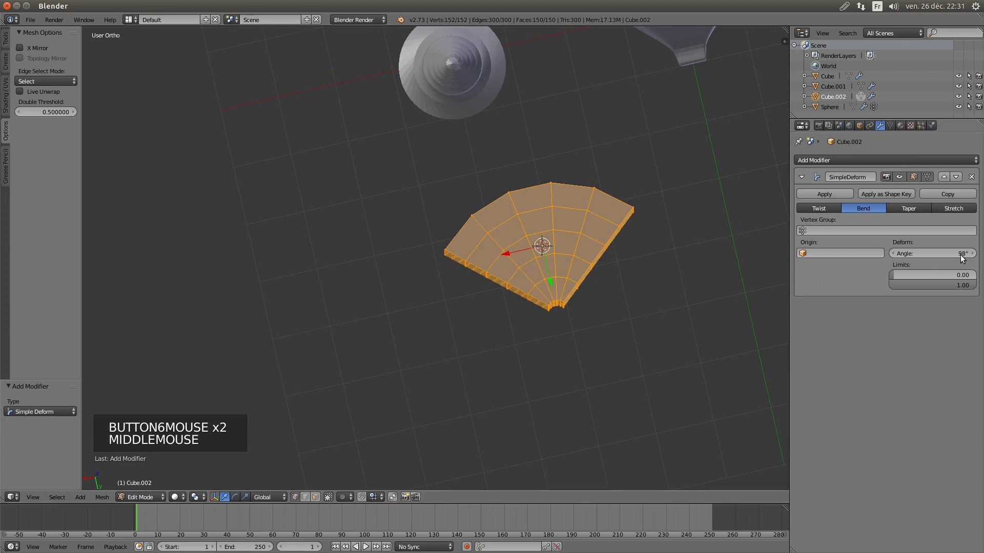
drag(960, 254, 931, 255)
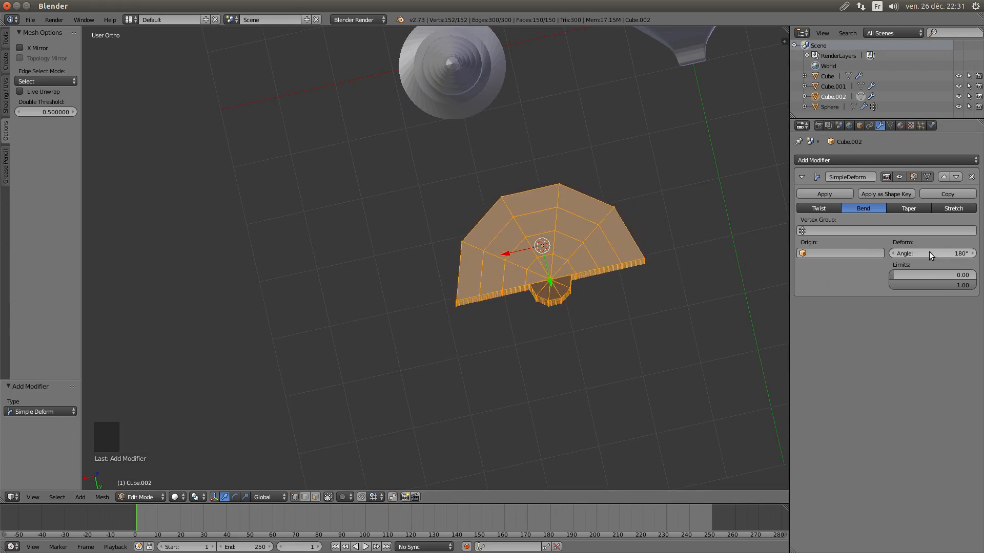
Show the bent cube in wireframe from the top view
scroll(551, 292, up, 2)
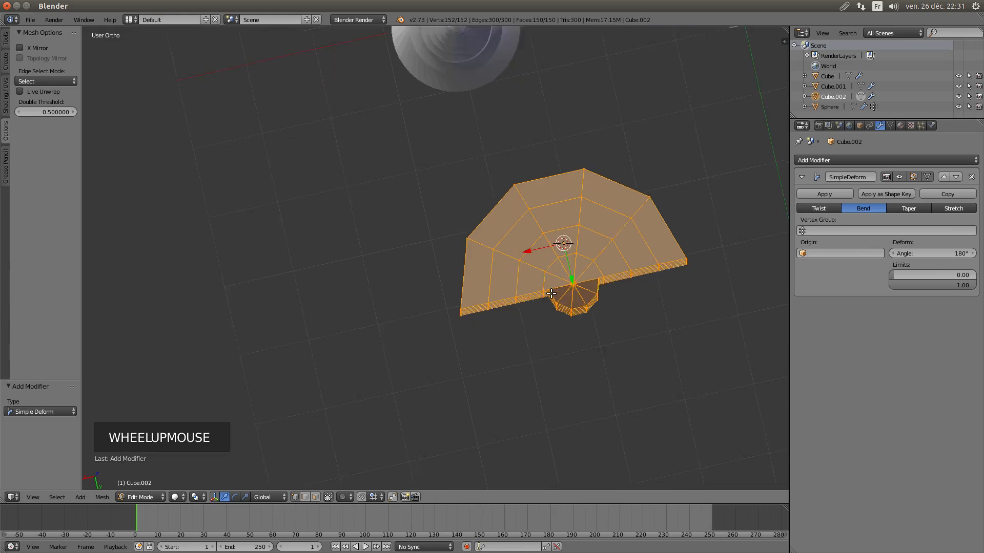
shift+middle_drag(624, 298, 559, 263)
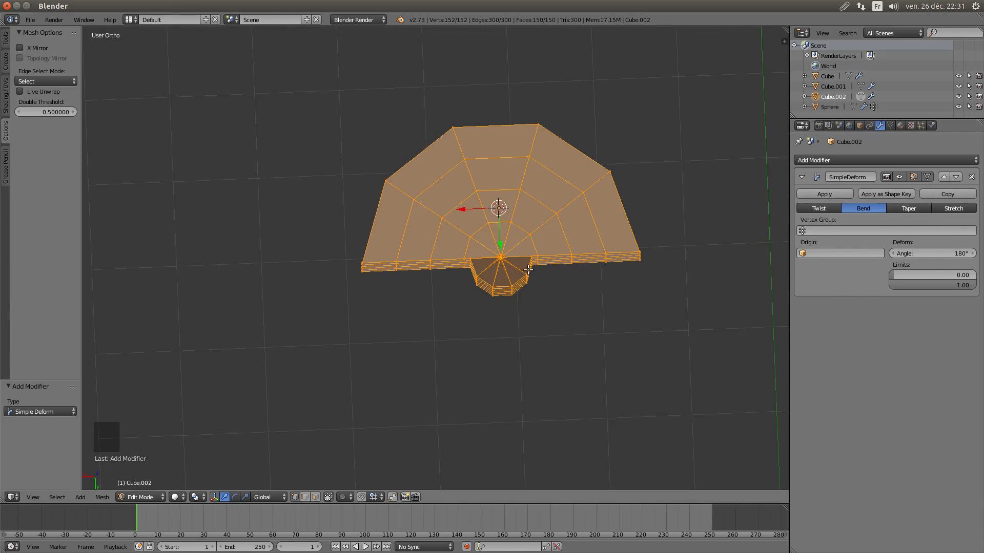
key(z)
middle_drag(545, 271, 548, 272)
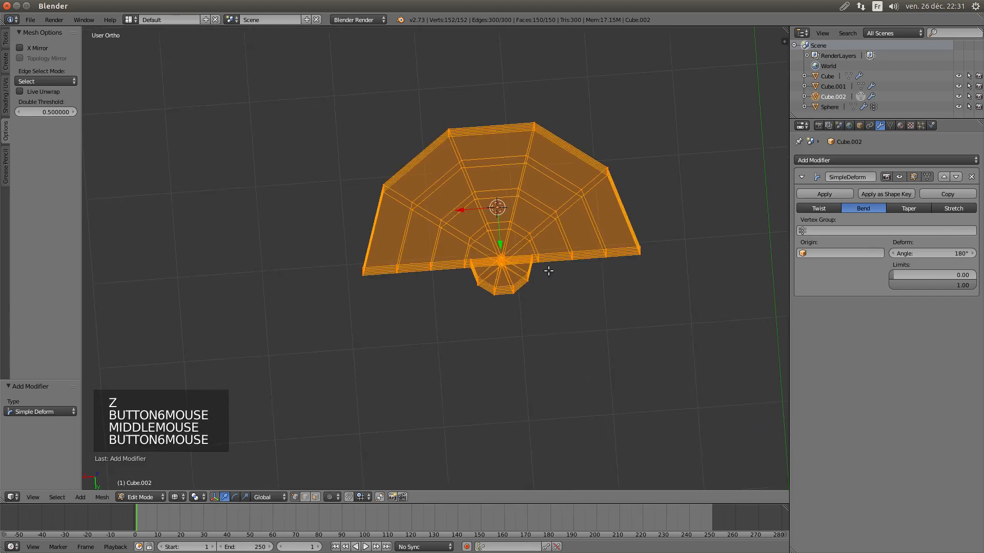
key(KP_7)
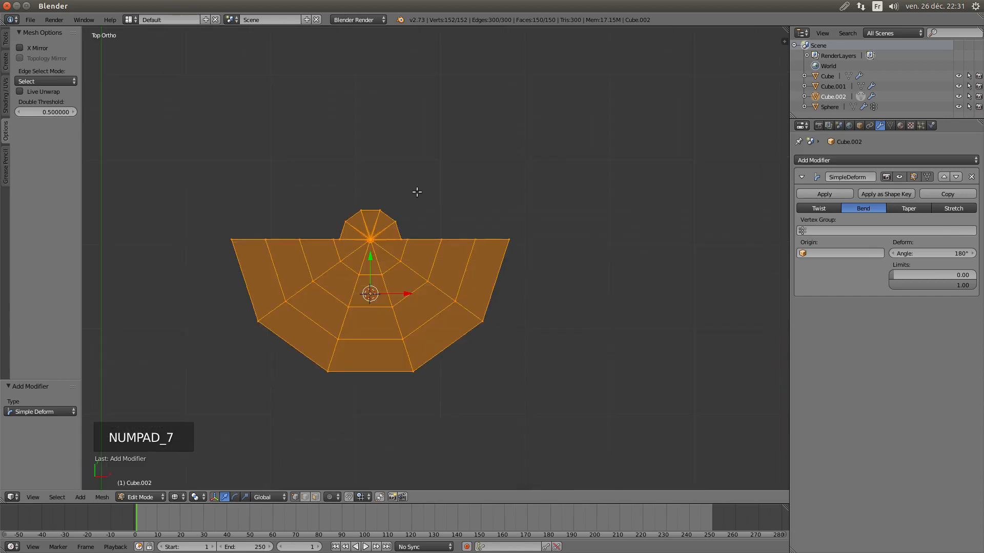
Circle-select the inner rings and the overlapping hub of the bent cube, through its full height, and delete their faces
key(a)
key(a)
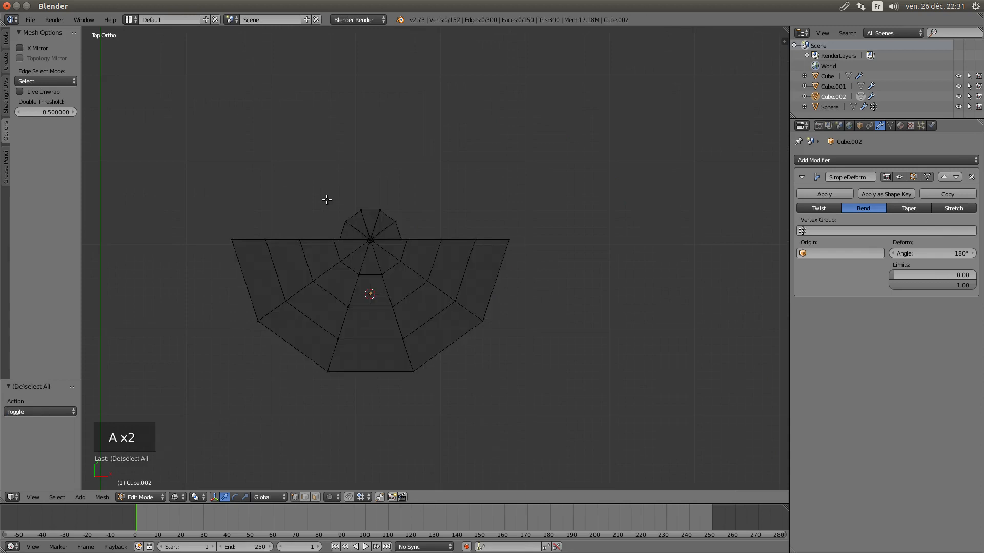
key(b)
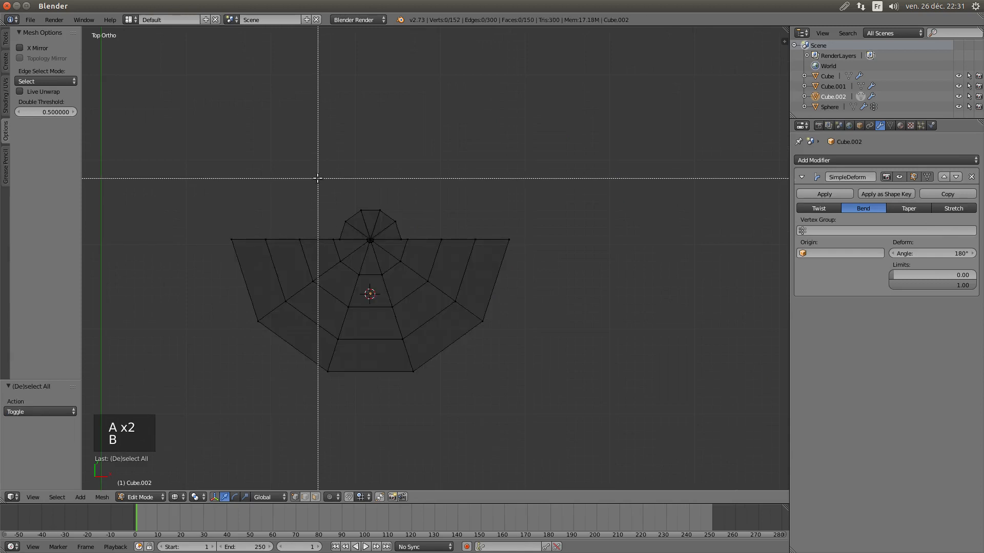
key(c)
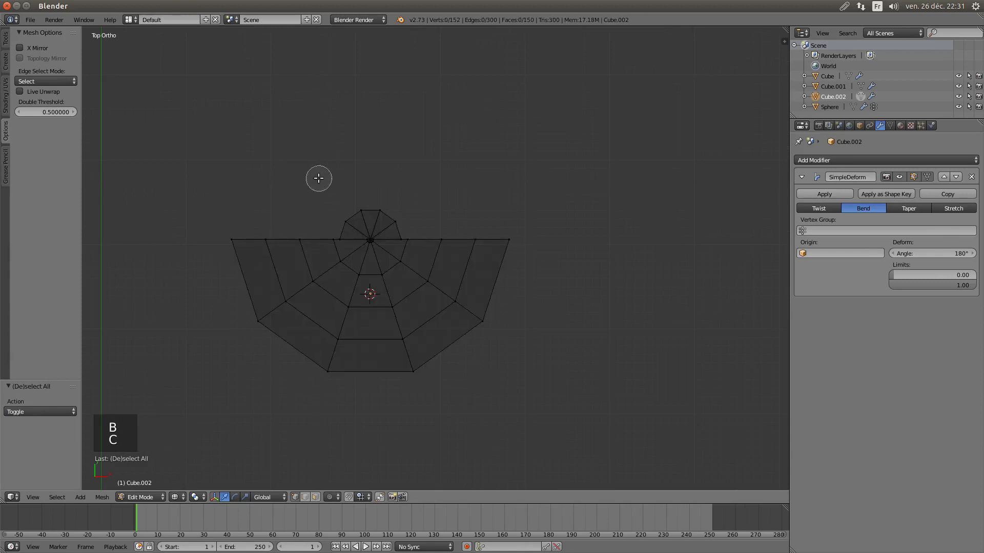
scroll(322, 187, down, 3)
scroll(369, 217, down, 3)
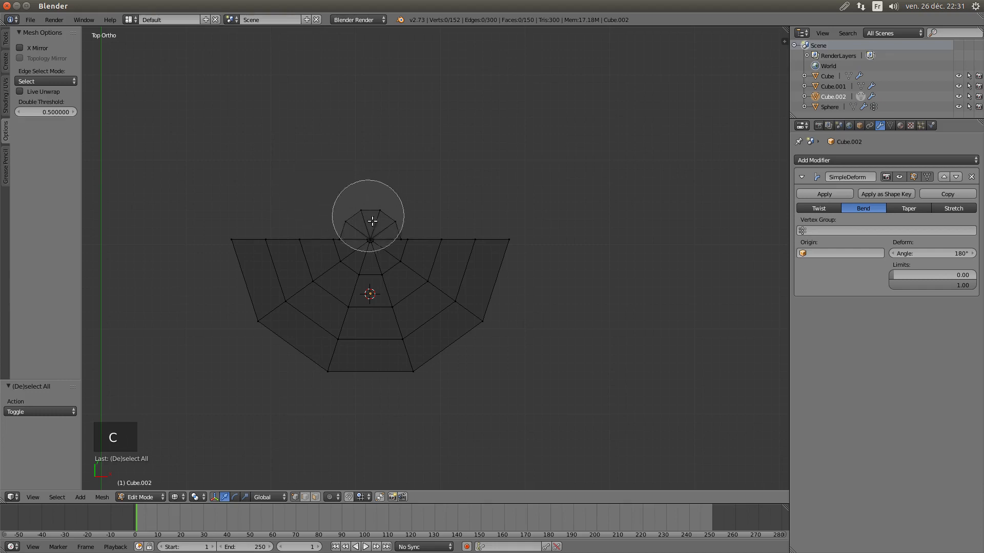
scroll(371, 226, down, 2)
click(371, 234)
mouse_move(371, 234)
mouse_down()
mouse_move(374, 252)
mouse_move(398, 248)
mouse_move(366, 264)
mouse_move(348, 244)
mouse_up()
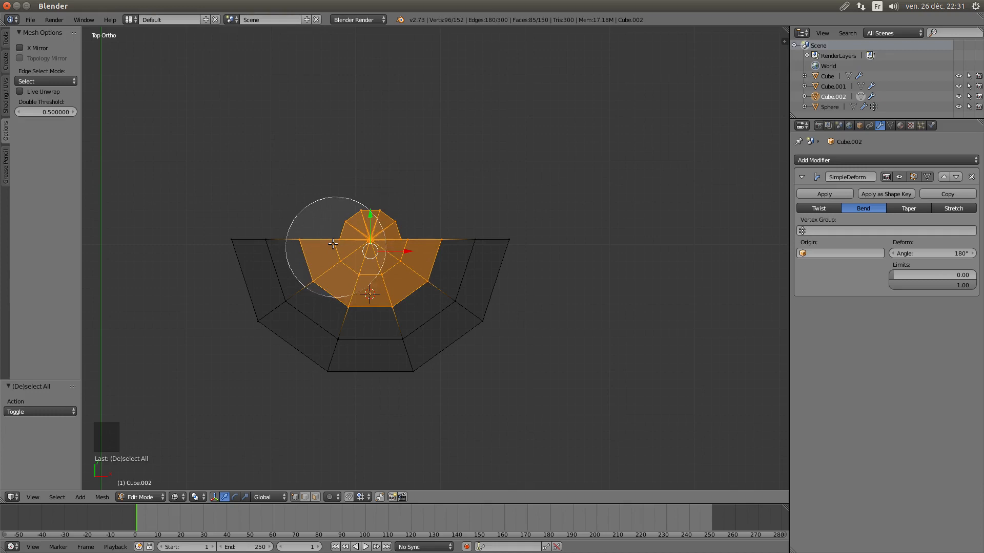
right_click(359, 243)
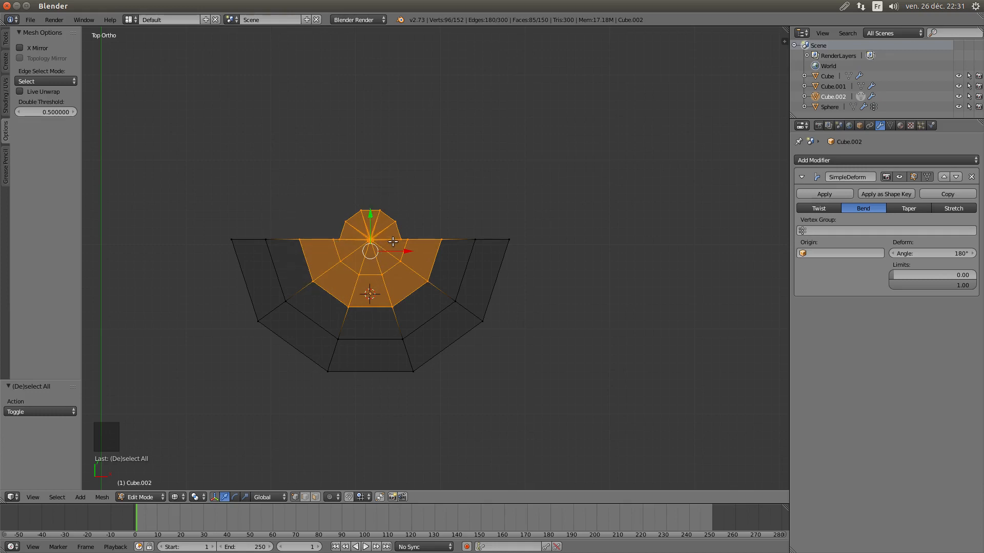
key(x)
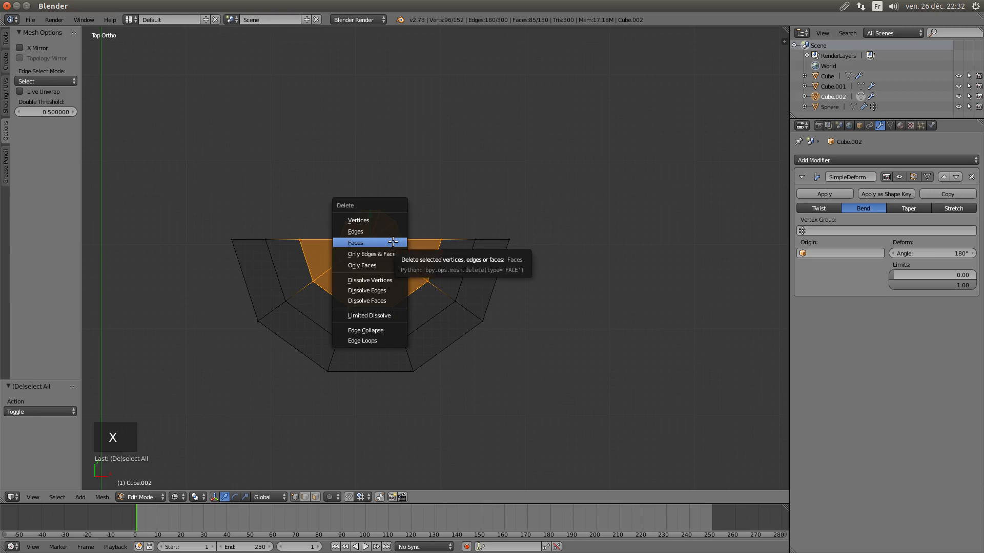
click(393, 243)
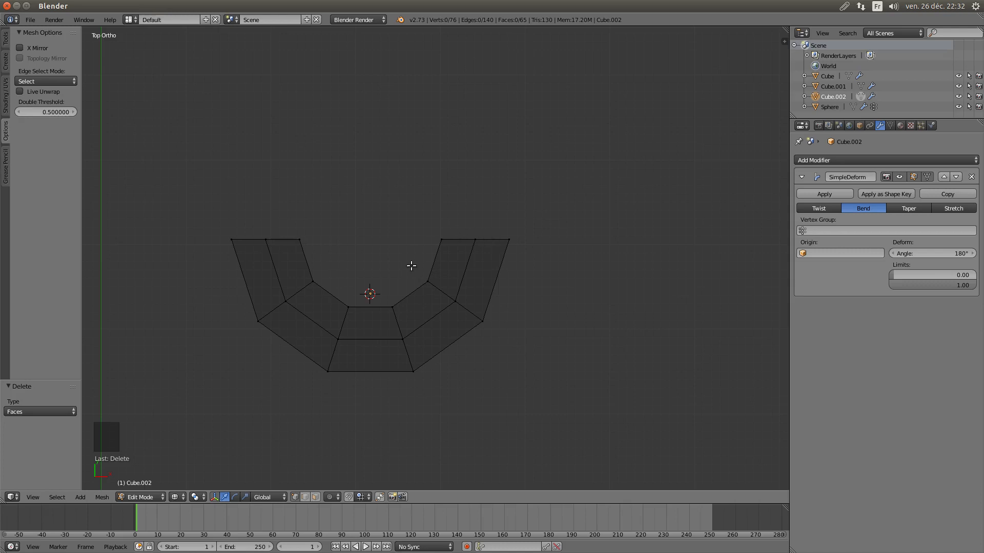
In edge select mode, fill a face between the upper and lower inner edges of the U shape's left arm
middle_drag(408, 270, 405, 307)
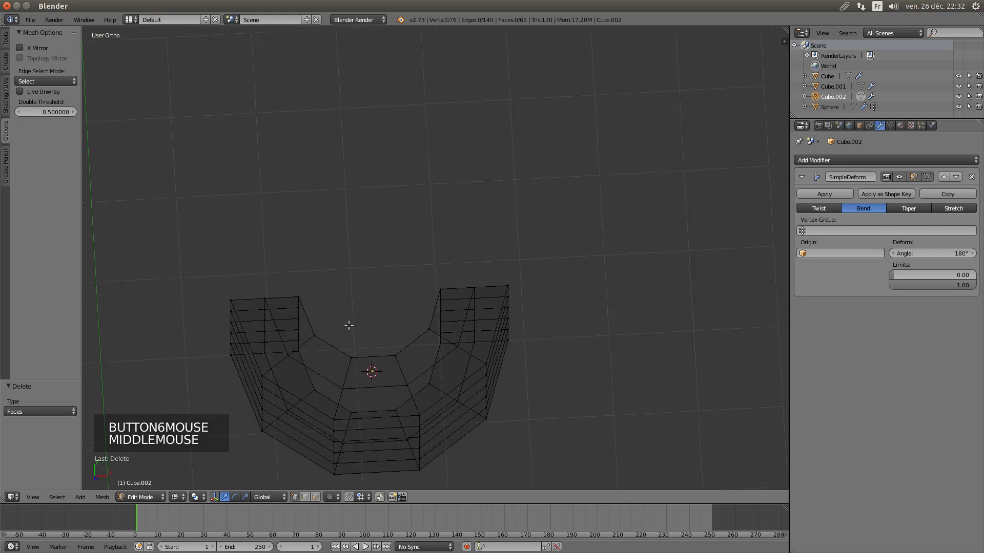
middle_drag(349, 325, 356, 303)
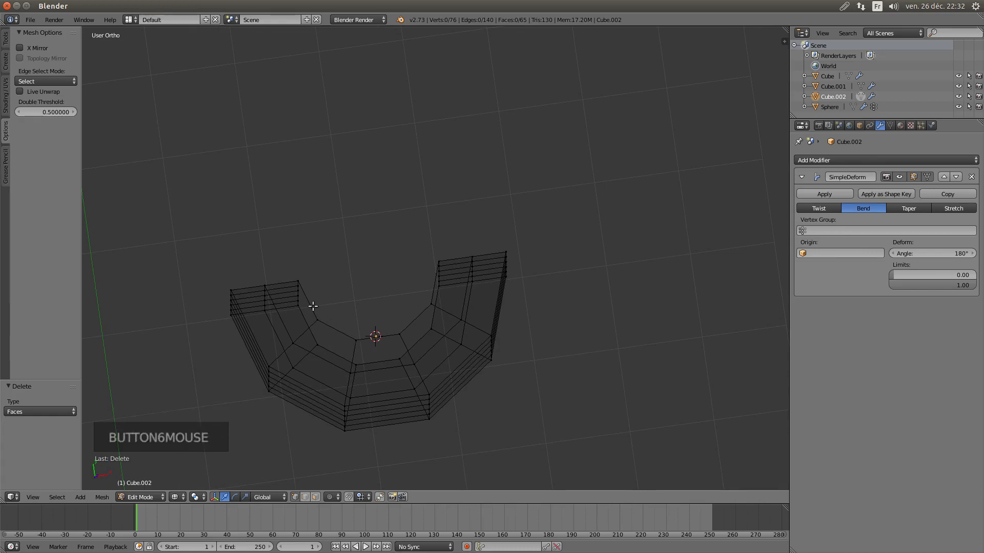
click(304, 497)
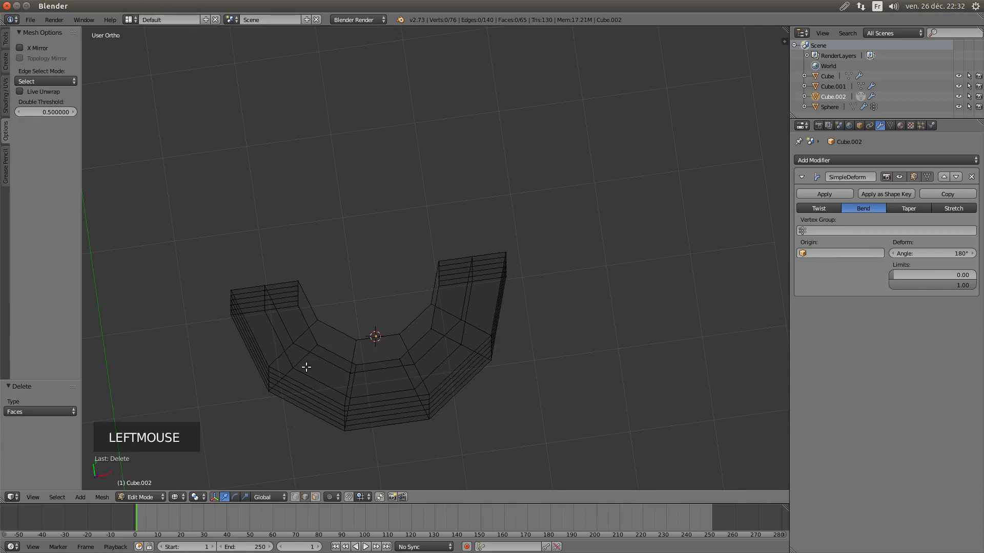
right_click(307, 317)
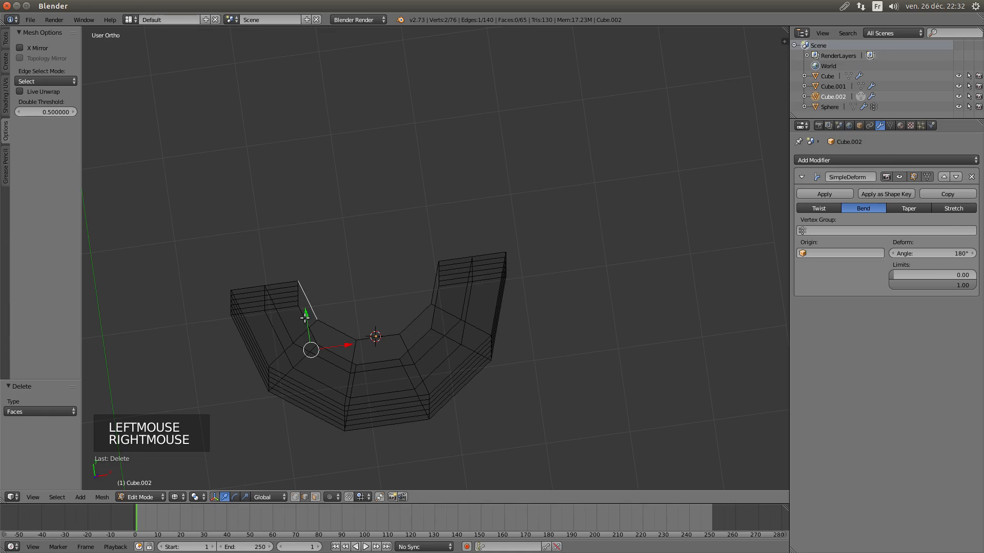
shift+right_click(306, 319)
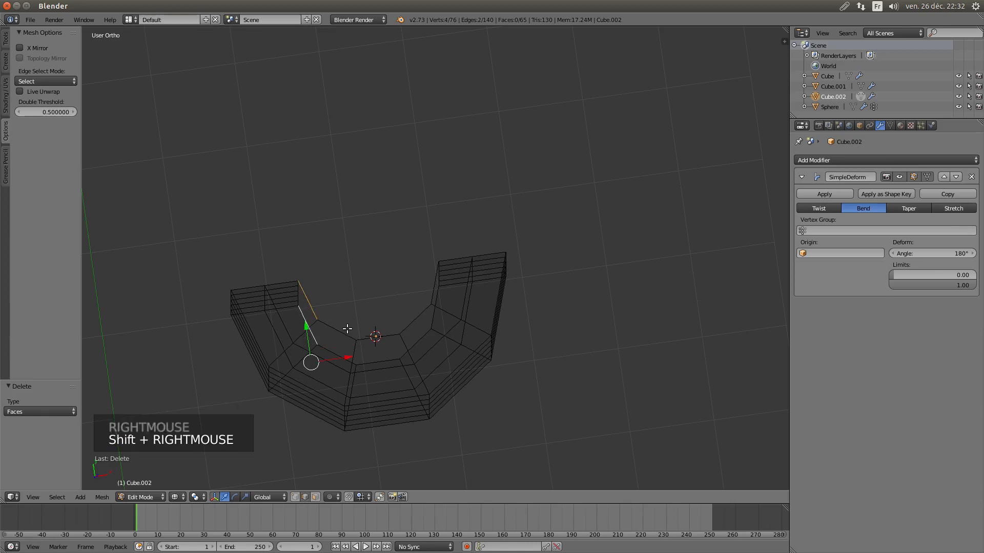
key(f)
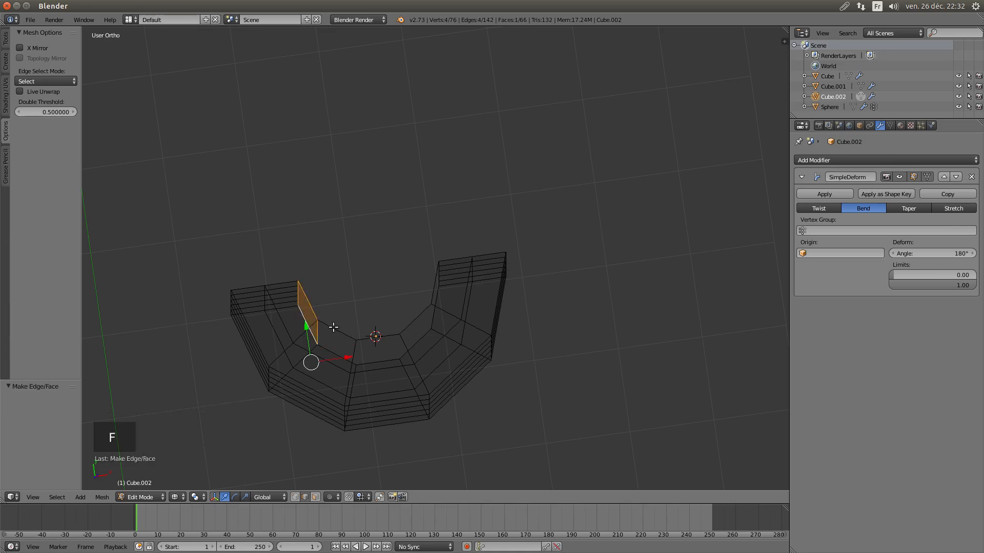
key(f)
key(f)
key(f)
key(f)
key(f)
key(f)
key(f)
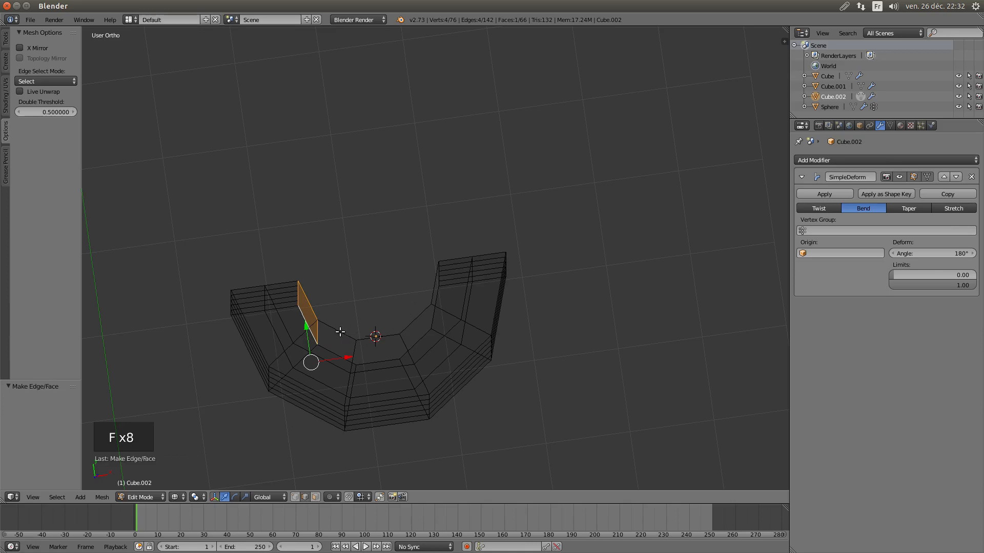
Fill the next two gaps of the inner wall, up to and including the middle segment, with faces between paired edges
right_click(339, 332)
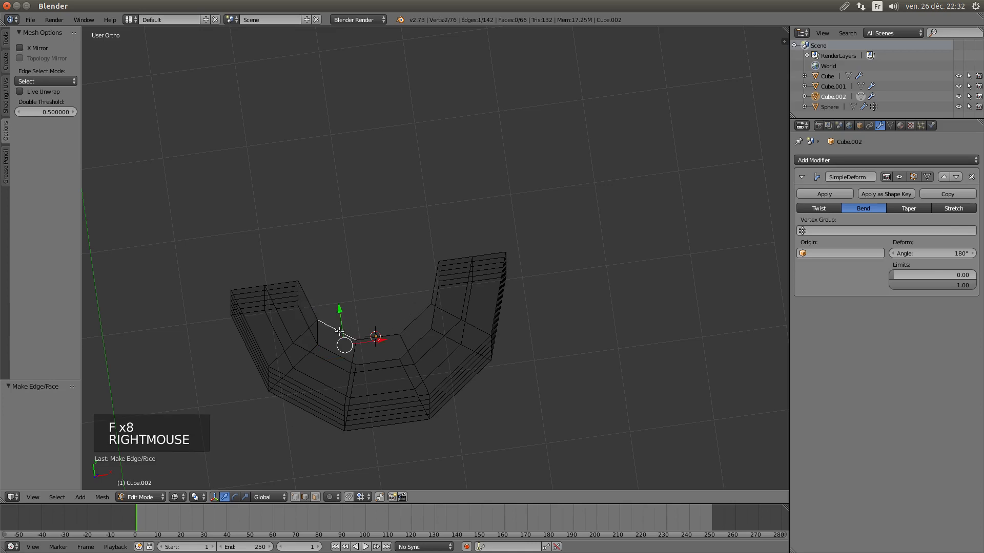
shift+right_click(330, 354)
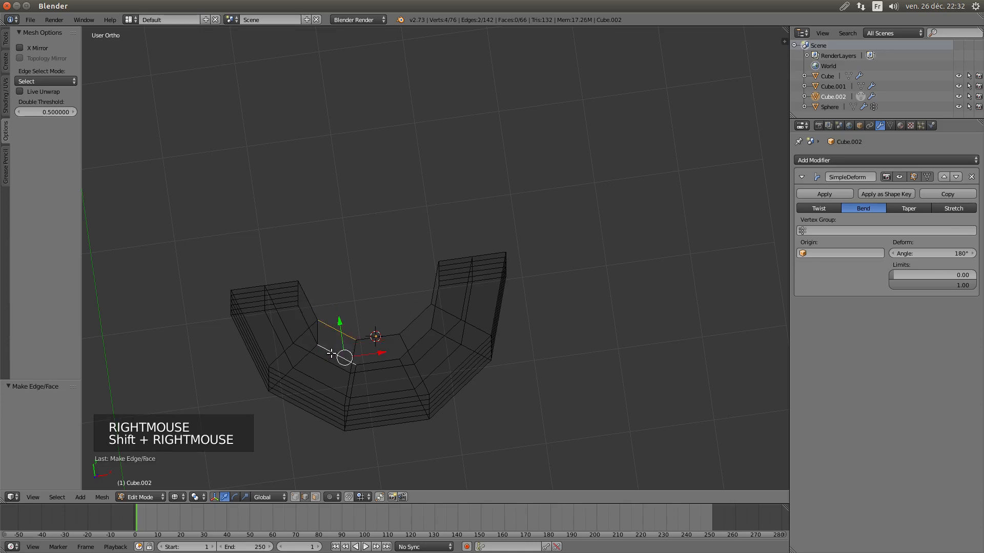
key(f)
right_click(377, 339)
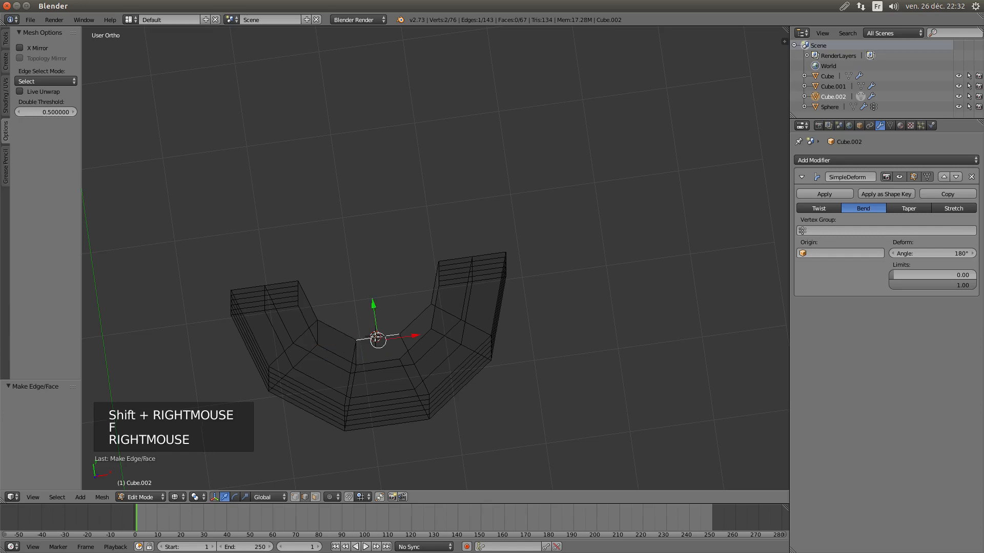
shift+right_click(384, 360)
key(f)
Fill the last two gaps of the inner wall, along the right arm, with faces between their upper and lower edges
right_click(410, 325)
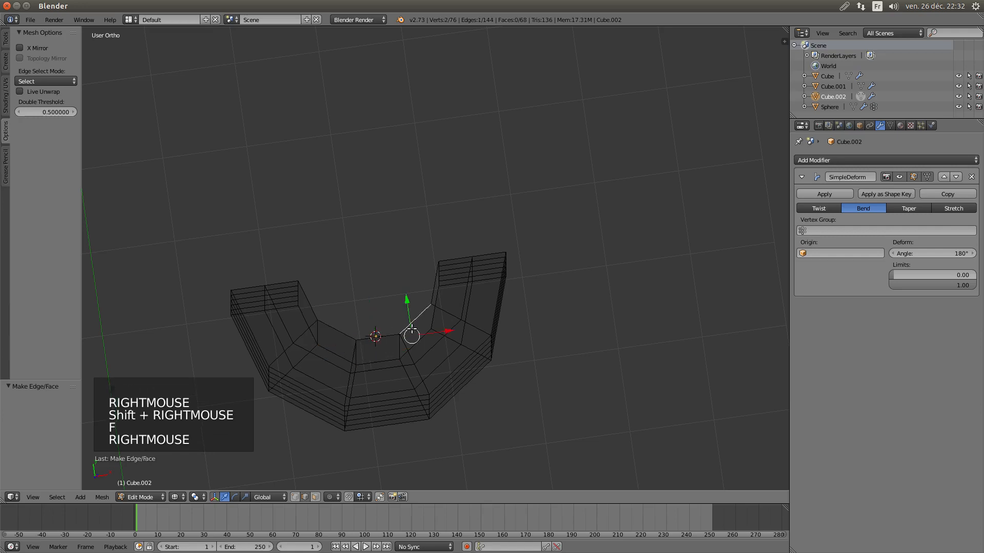
shift+right_click(419, 347)
key(f)
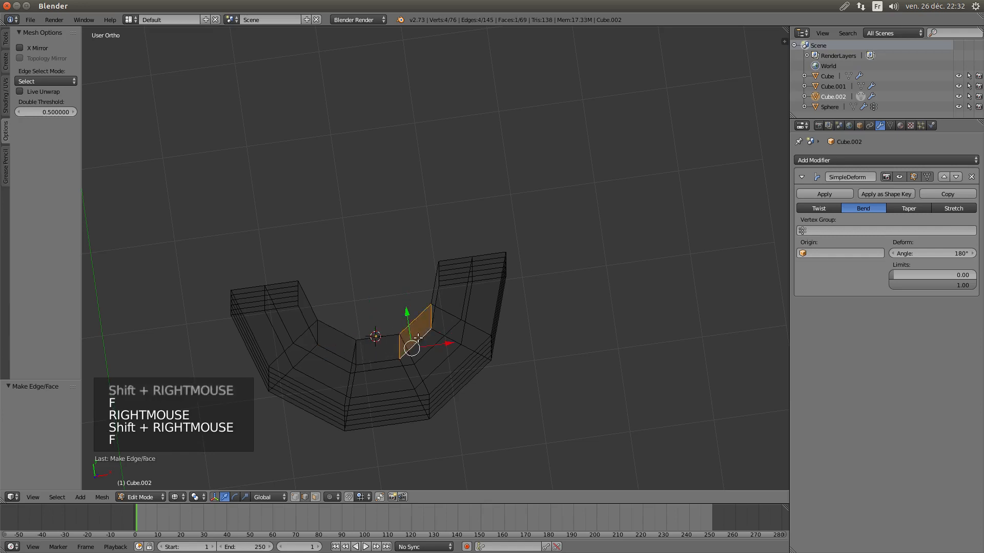
right_click(429, 289)
shift+right_click(435, 300)
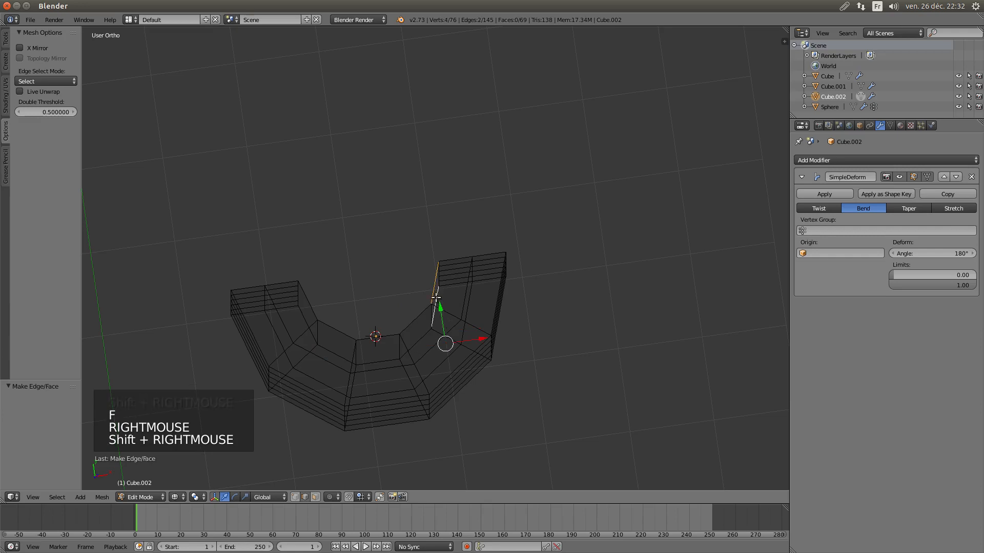
key(f)
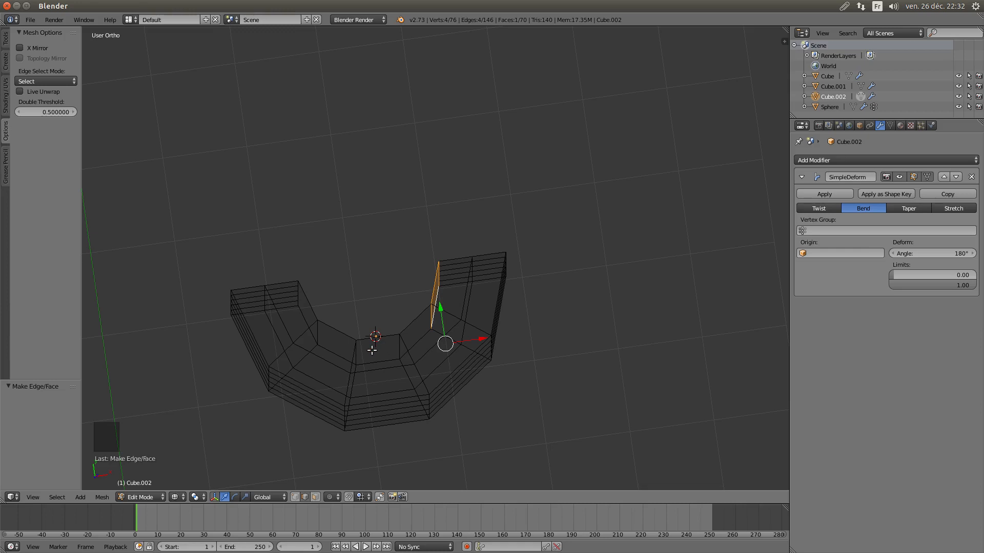
Return to solid shading and add a Subdivision Surface modifier with 2 view subdivisions
key(z)
mouse_move(355, 381)
middle_down()
mouse_move(363, 377)
mouse_move(365, 399)
mouse_move(368, 372)
mouse_move(374, 385)
middle_up()
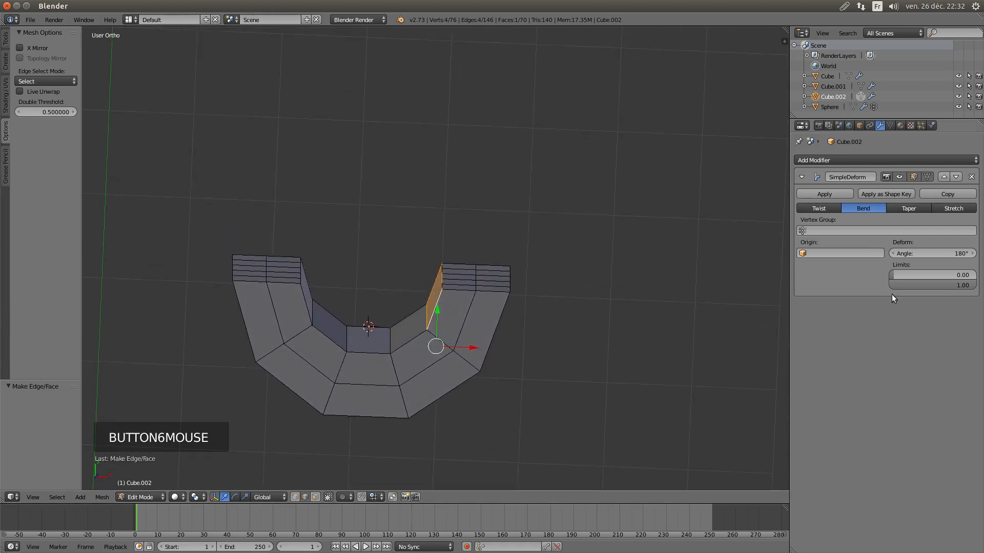
click(867, 161)
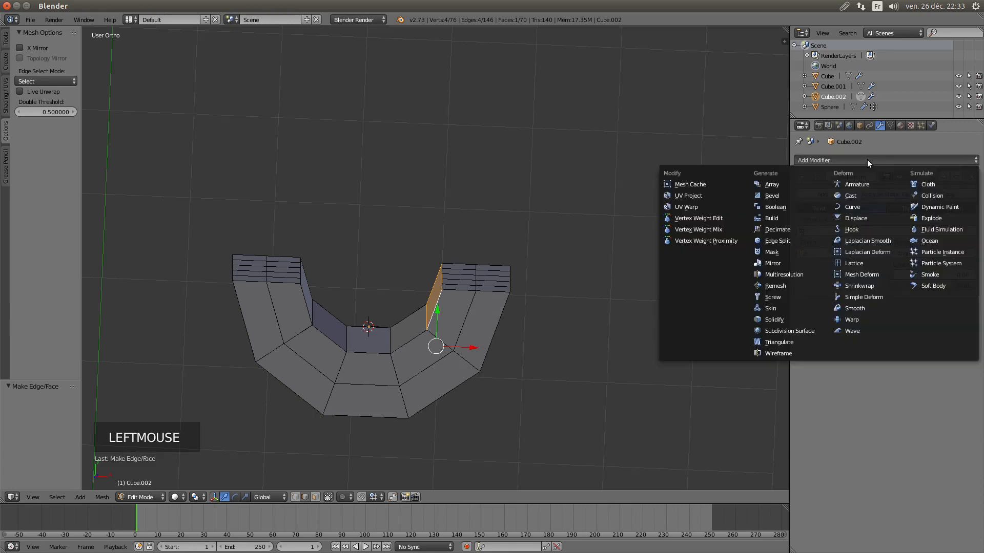
click(783, 331)
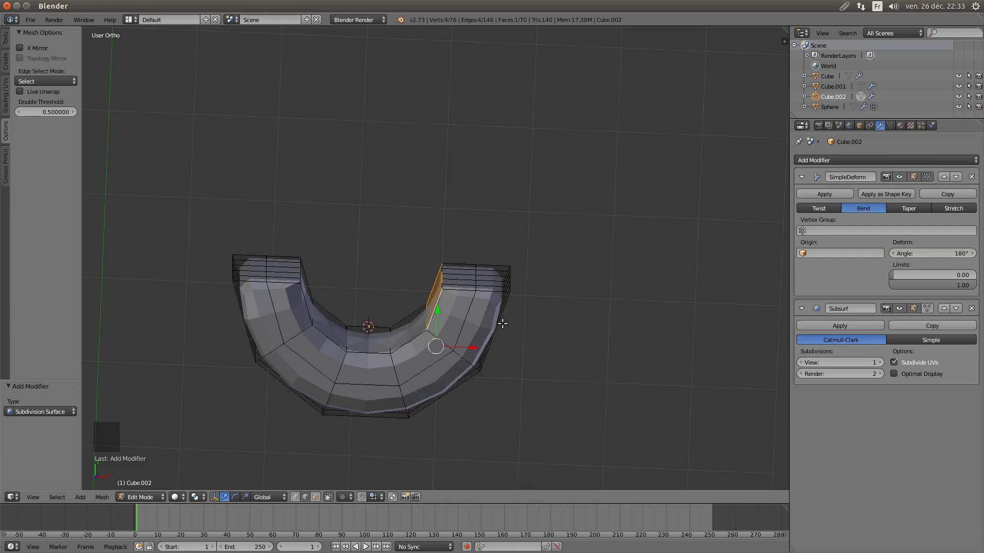
click(880, 363)
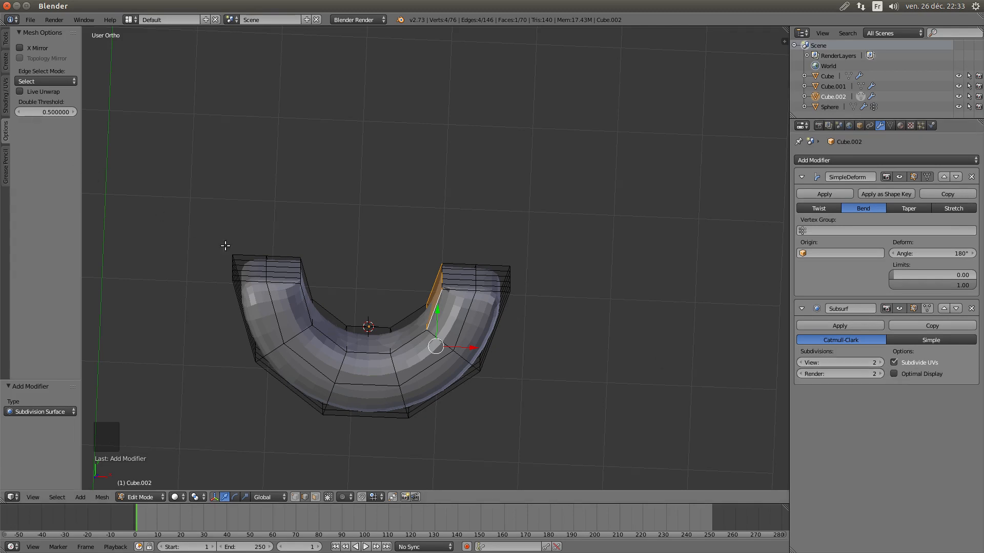
In face select mode, select all ten end-cap faces of the U shape's right arm and crease their edges with a factor of 1.000
middle_drag(330, 306, 369, 292)
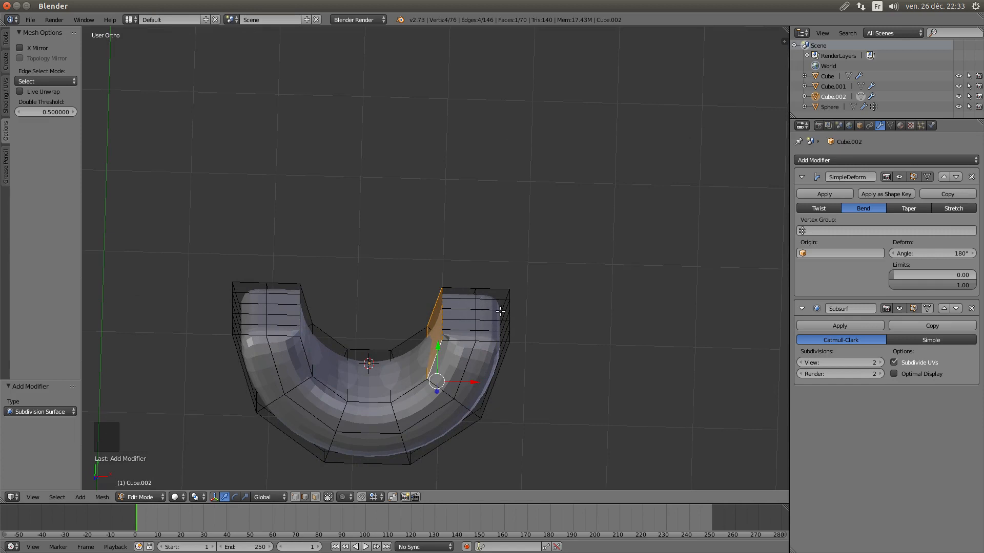
right_click(489, 295)
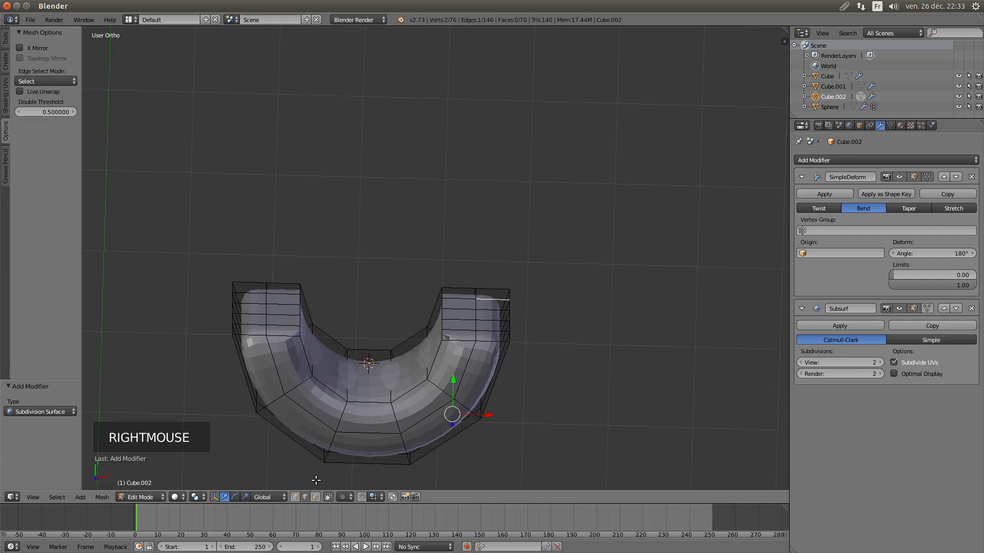
click(316, 497)
right_click(460, 295)
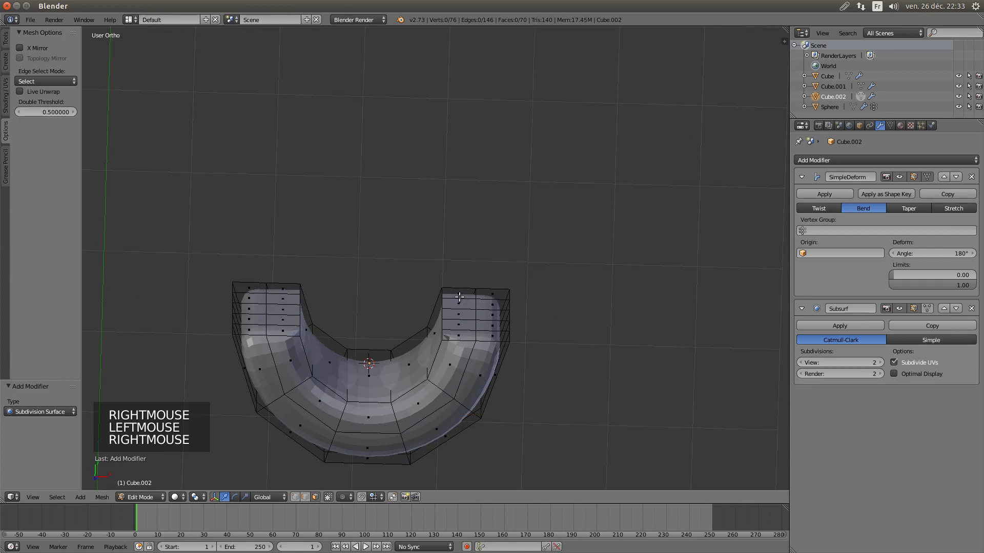
right_click(461, 293)
shift+right_click(459, 304)
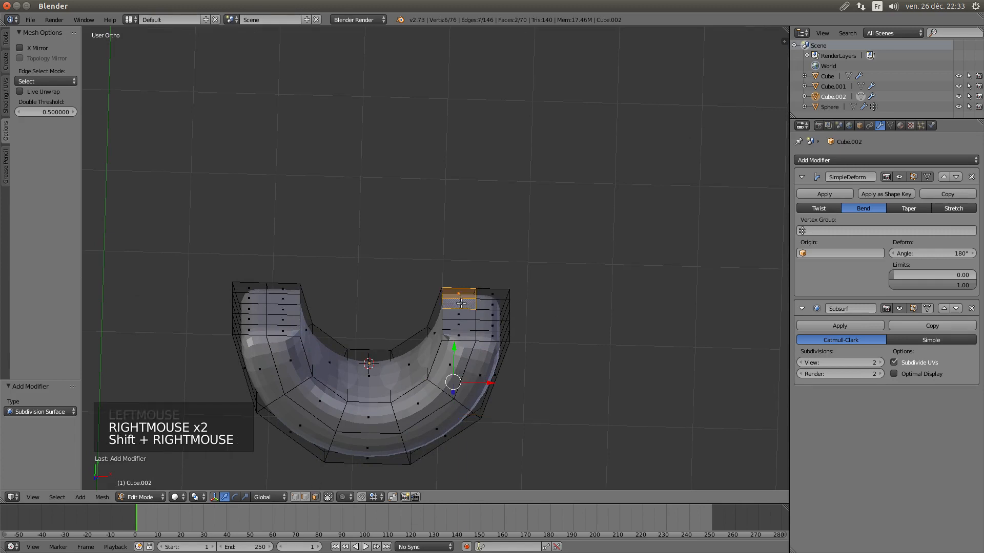
shift+right_click(458, 315)
shift+right_click(459, 326)
shift+right_click(460, 335)
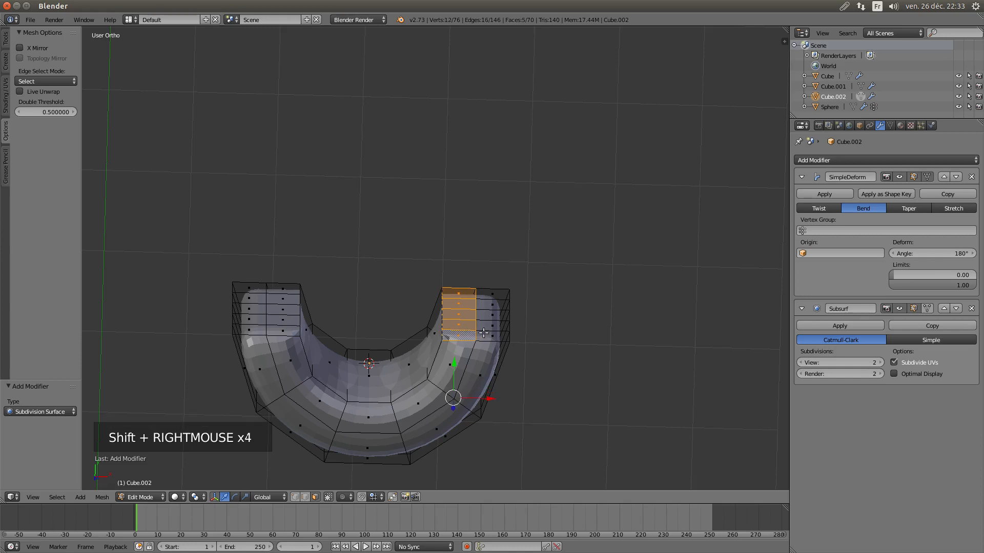
shift+right_click(486, 335)
shift+right_click(484, 315)
shift+right_click(482, 324)
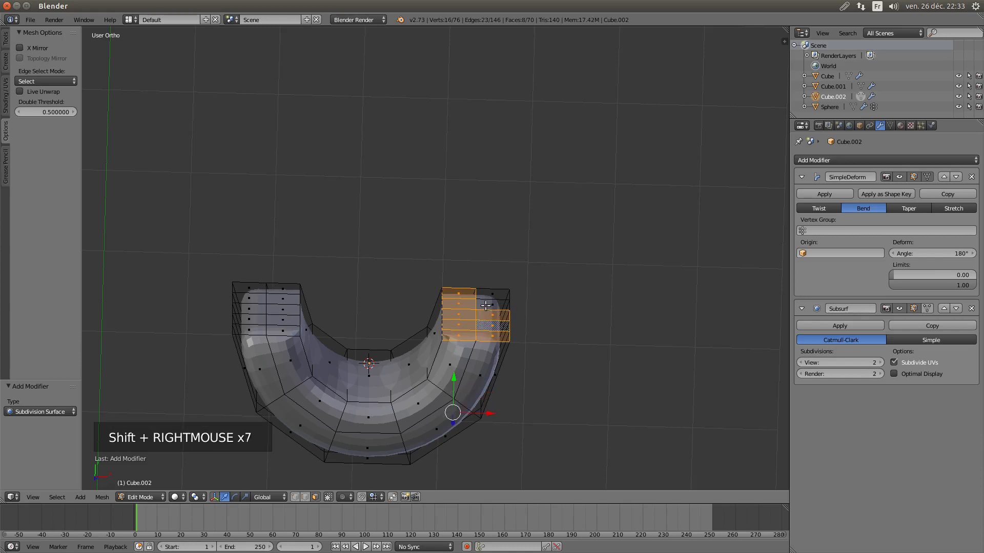
shift+right_click(487, 305)
shift+right_click(493, 295)
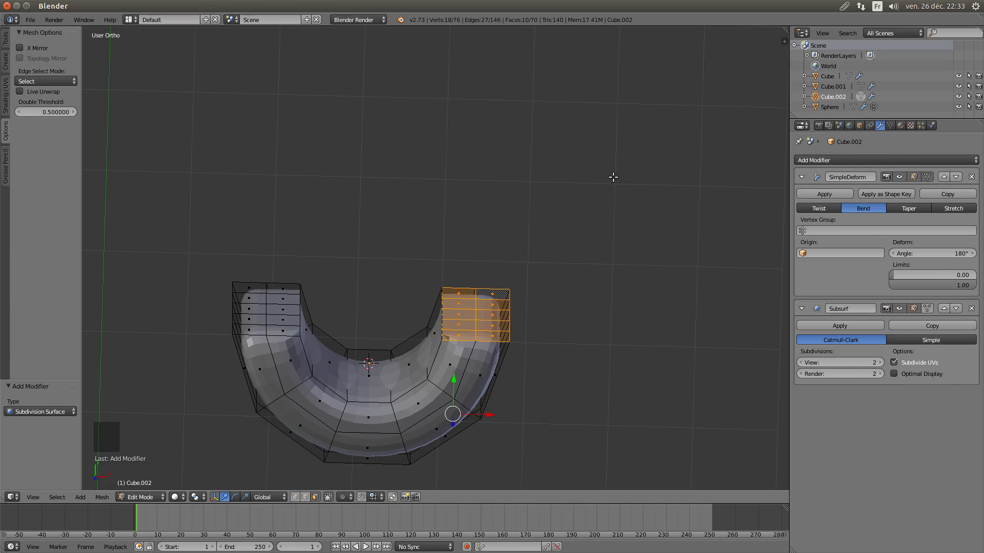
key(shift+e)
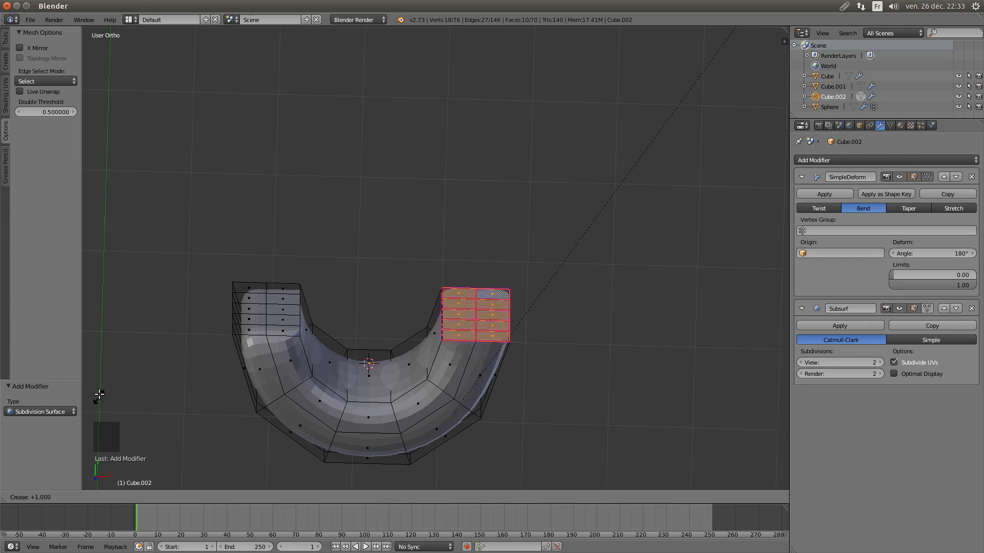
click(106, 378)
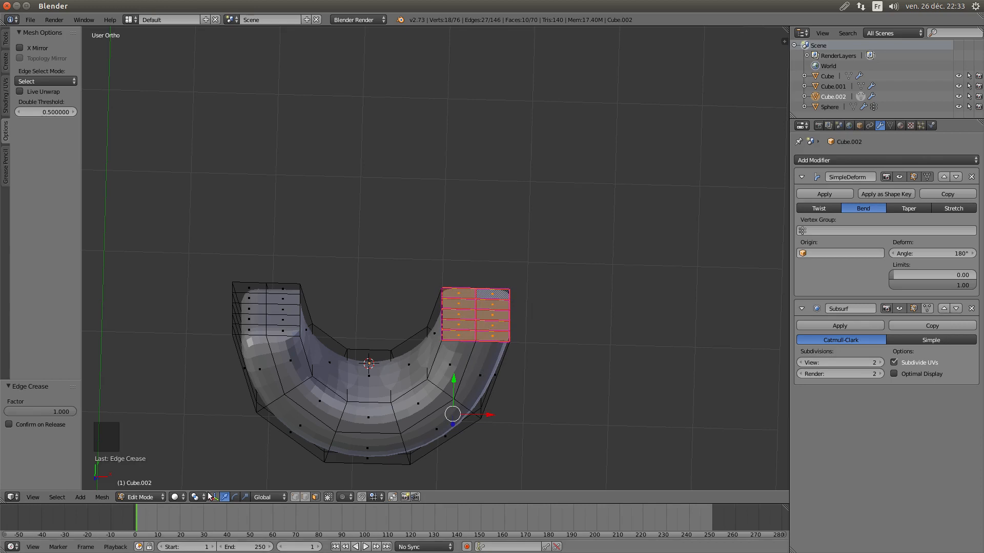
Select all ten end-cap faces of the U shape's left arm and apply an edge crease of 1.000 to them
right_click(244, 328)
shift+right_click(283, 331)
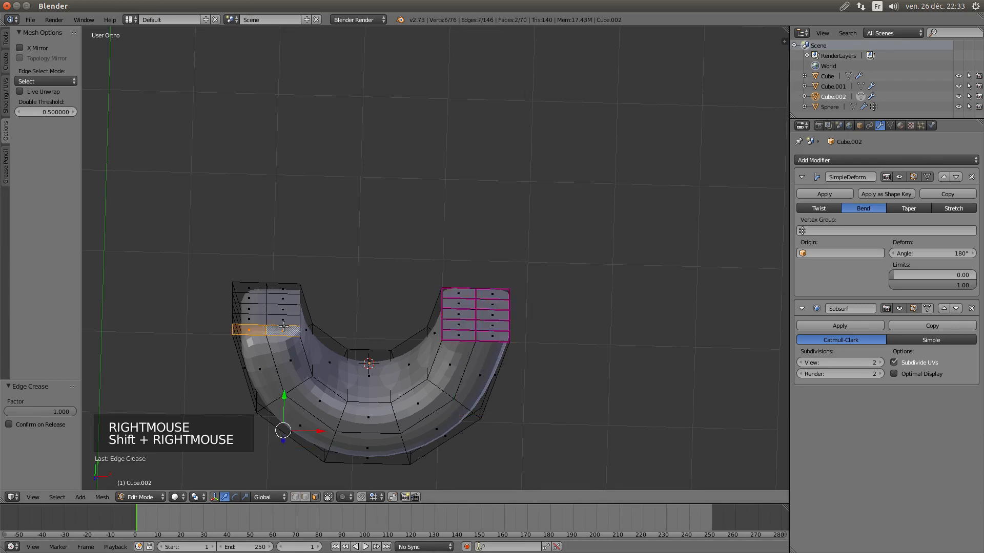
shift+right_click(283, 320)
shift+right_click(283, 306)
shift+right_click(283, 298)
shift+right_click(283, 289)
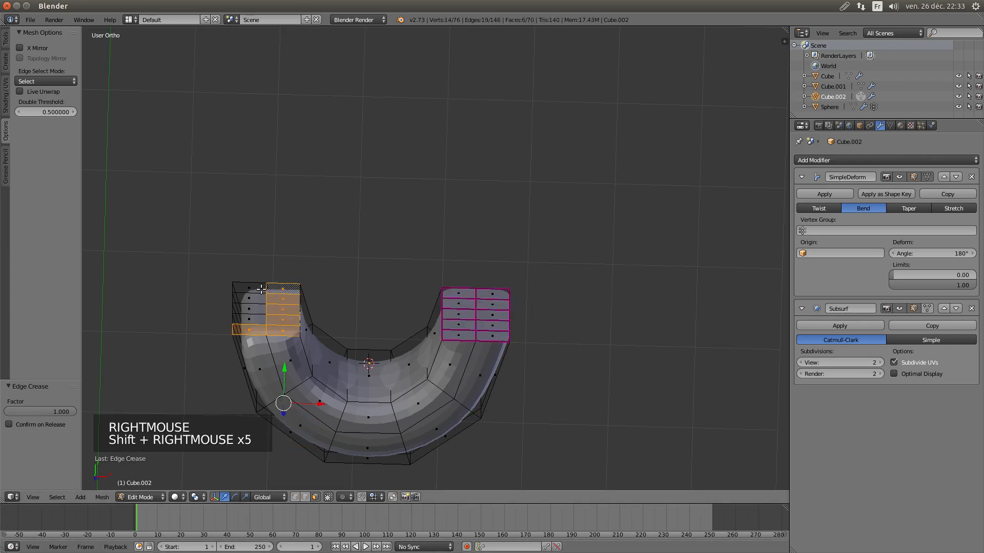
shift+right_click(252, 289)
shift+right_click(254, 301)
shift+right_click(251, 310)
shift+right_click(256, 319)
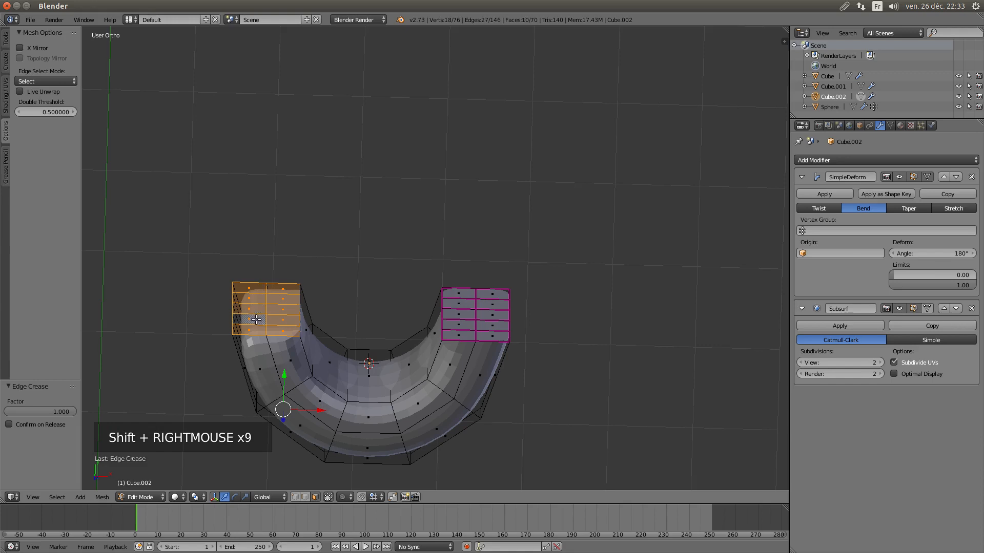
middle_drag(369, 435, 369, 410)
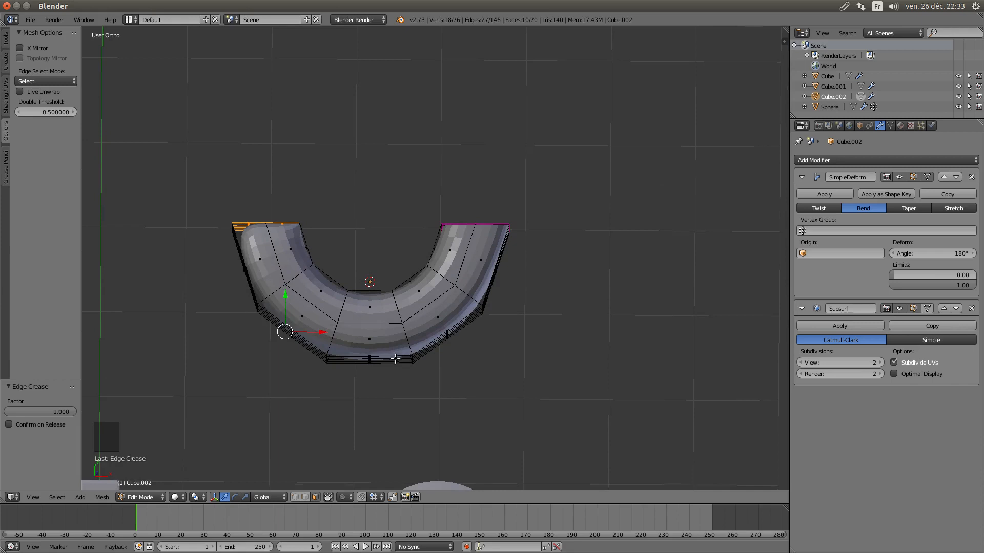
scroll(392, 350, left, 1)
middle_drag(392, 350, 391, 376)
scroll(390, 375, left, 1)
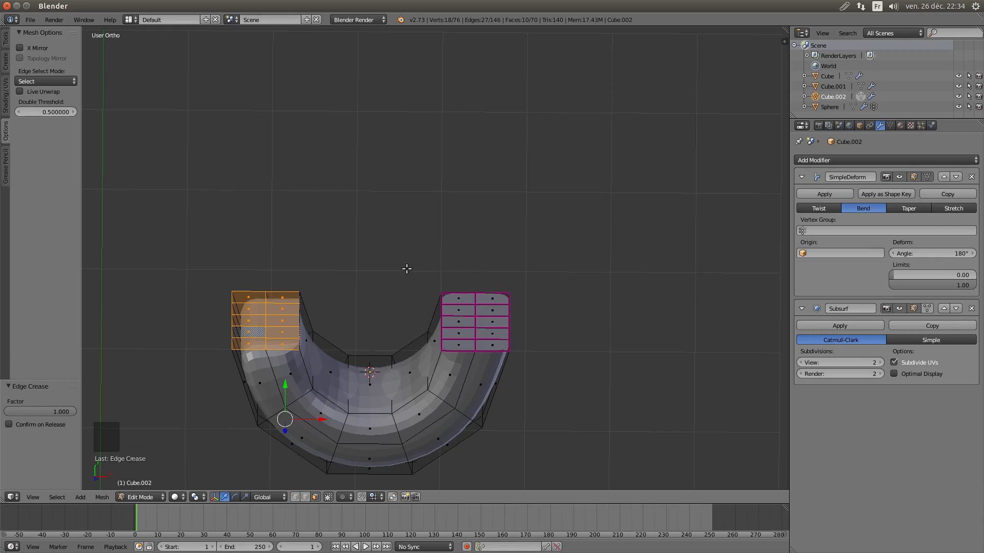
key(shift+e)
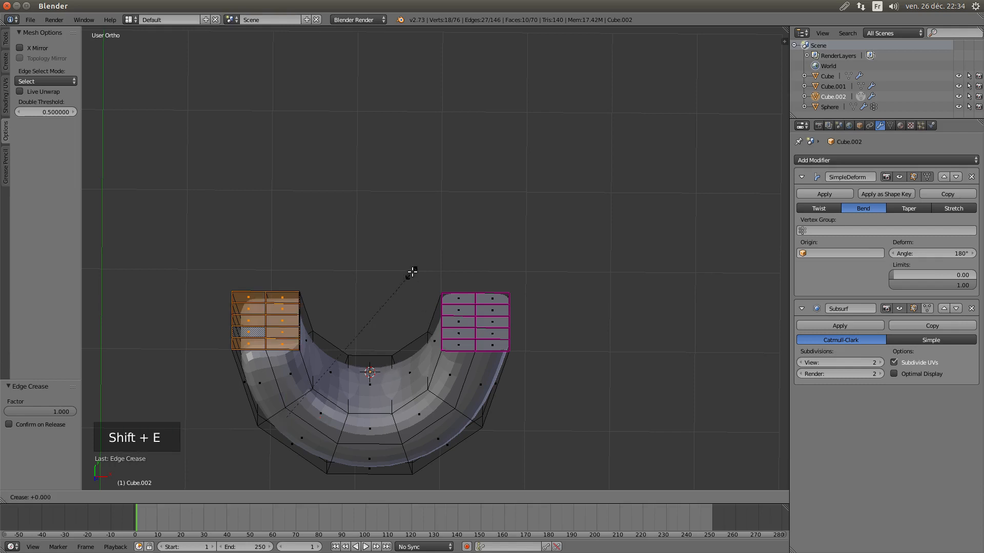
click(607, 158)
middle_drag(495, 371, 513, 358)
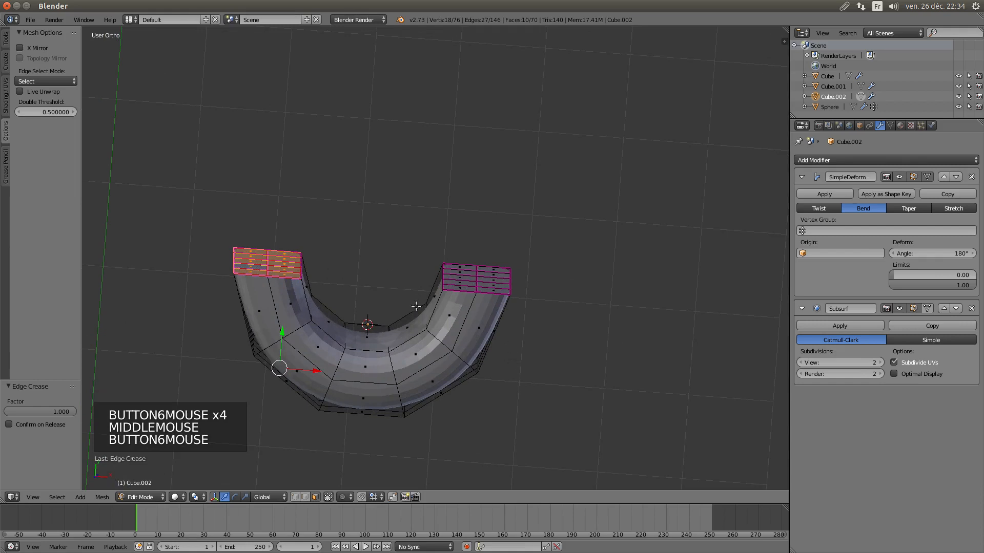
Examine the creased end faces and rounded body of the bent shape from several angles
middle_drag(415, 306, 354, 328)
scroll(299, 326, up, 2)
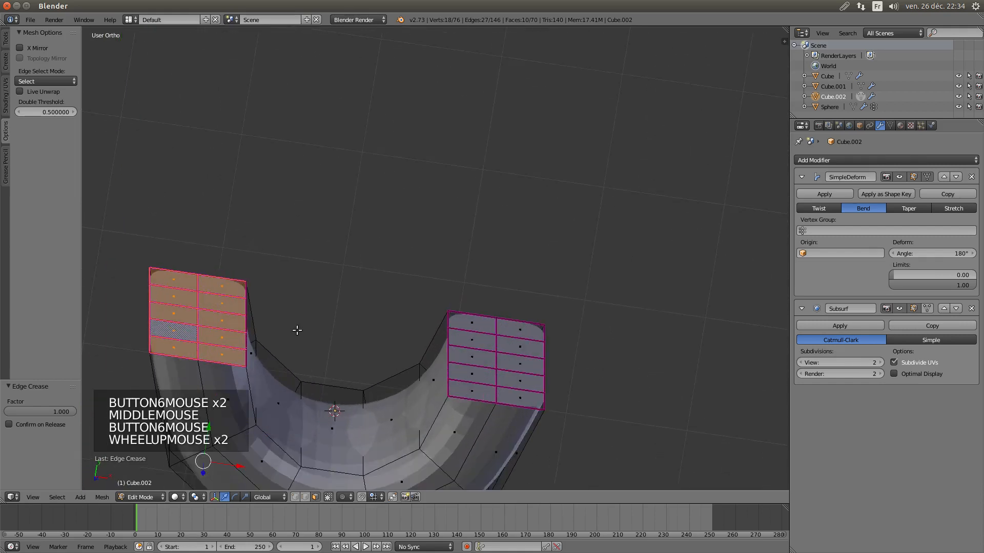
middle_drag(353, 368, 469, 414)
scroll(444, 397, right, 3)
scroll(469, 392, down, 2)
scroll(437, 394, left, 1)
scroll(470, 415, left, 1)
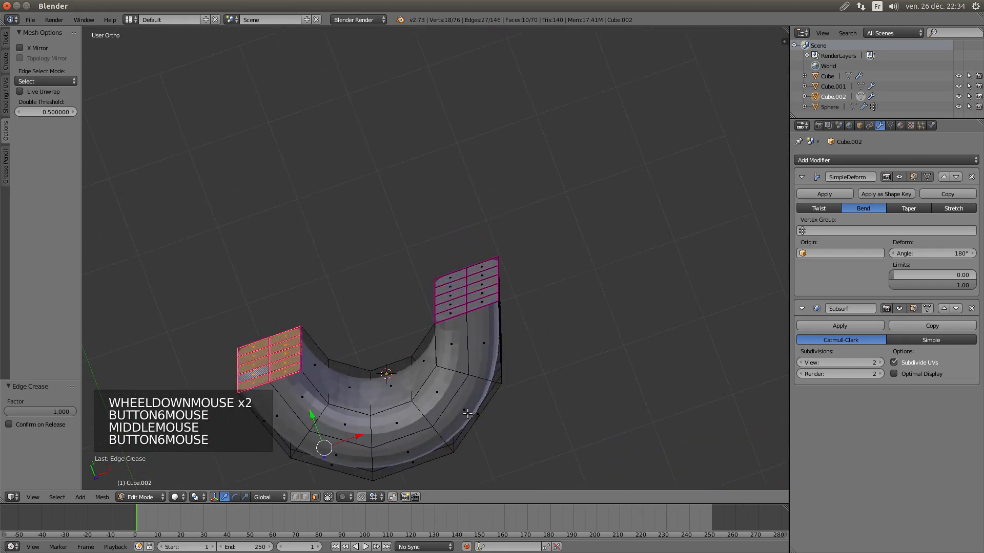
scroll(467, 414, left, 1)
middle_drag(467, 414, 456, 376)
scroll(457, 376, left, 1)
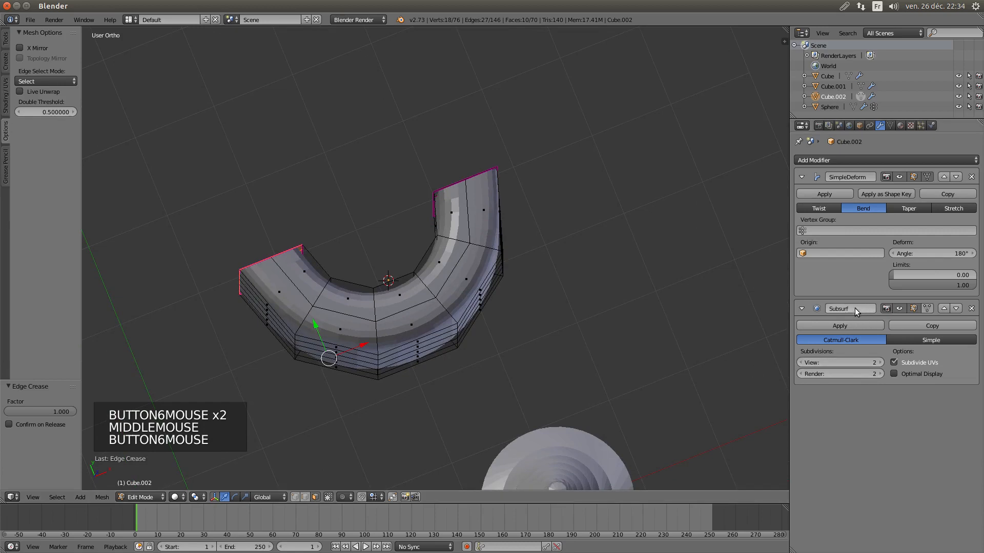
scroll(445, 354, left, 1)
middle_drag(445, 354, 465, 326)
scroll(450, 340, left, 1)
Set the Subsurf modifier's viewport subdivisions to 4
click(878, 363)
click(878, 362)
scroll(466, 325, left, 1)
scroll(465, 326, left, 1)
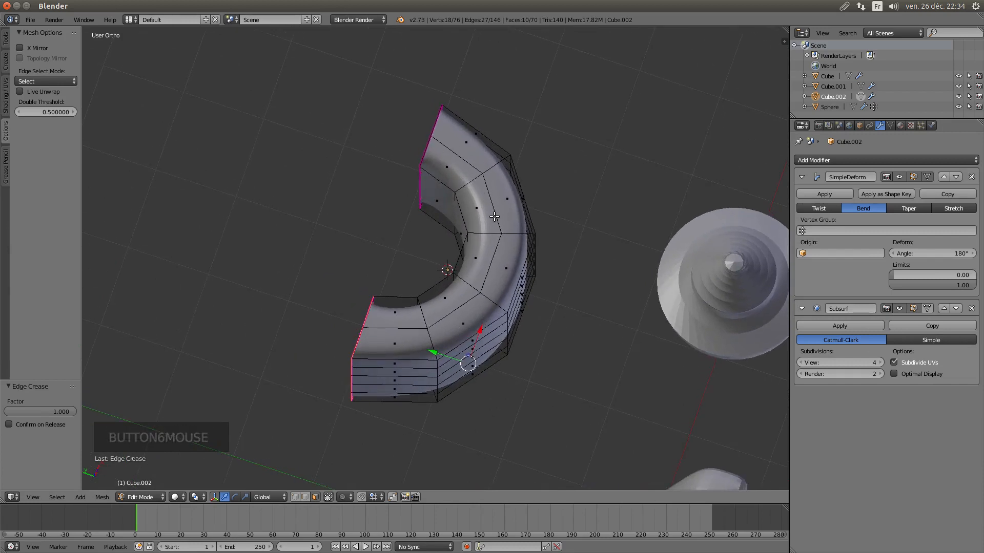
scroll(494, 217, left, 1)
middle_drag(494, 216, 466, 229)
scroll(484, 362, left, 1)
middle_drag(483, 363, 606, 248)
scroll(606, 248, left, 1)
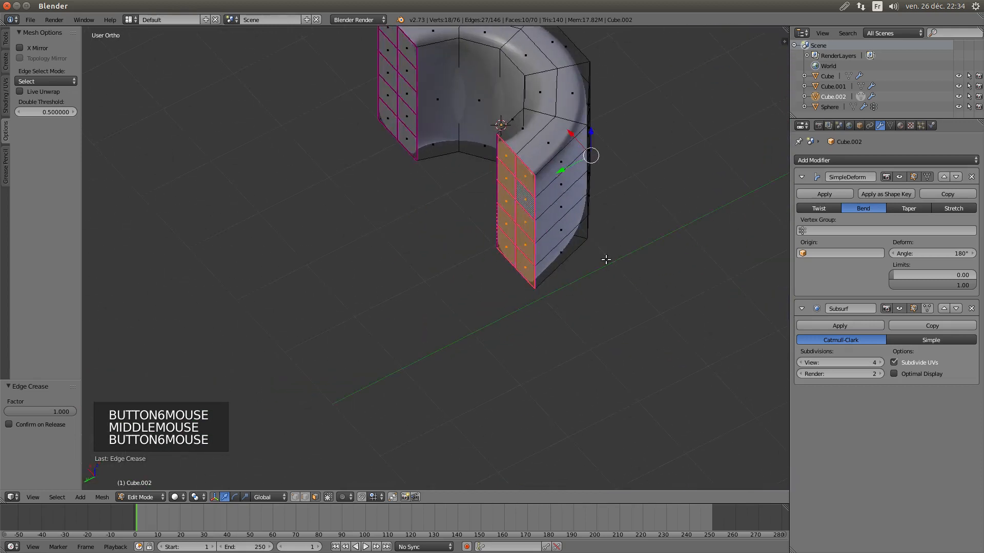
Show the mesh transform properties and set the mean crease of the selected end faces to 0.00
click(783, 42)
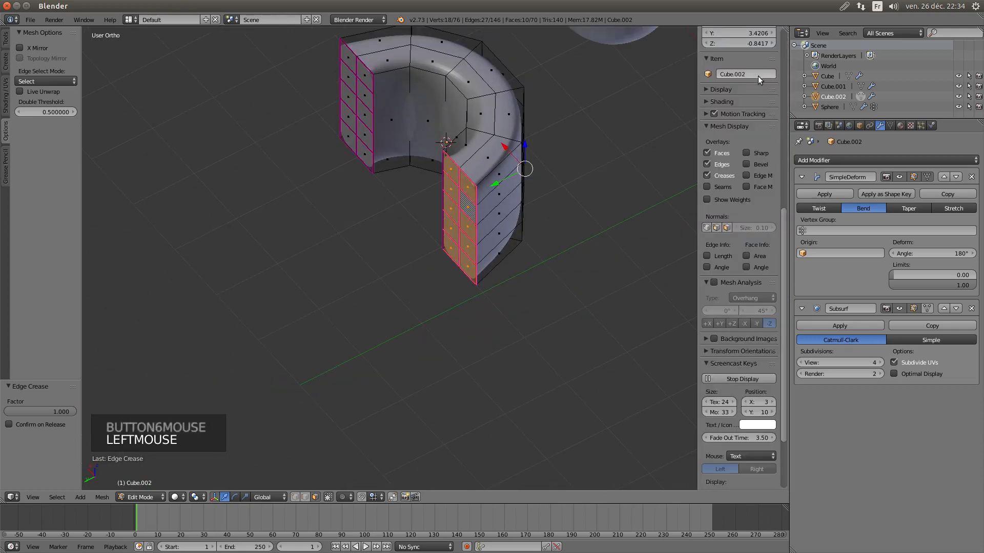
scroll(763, 57, up, 17)
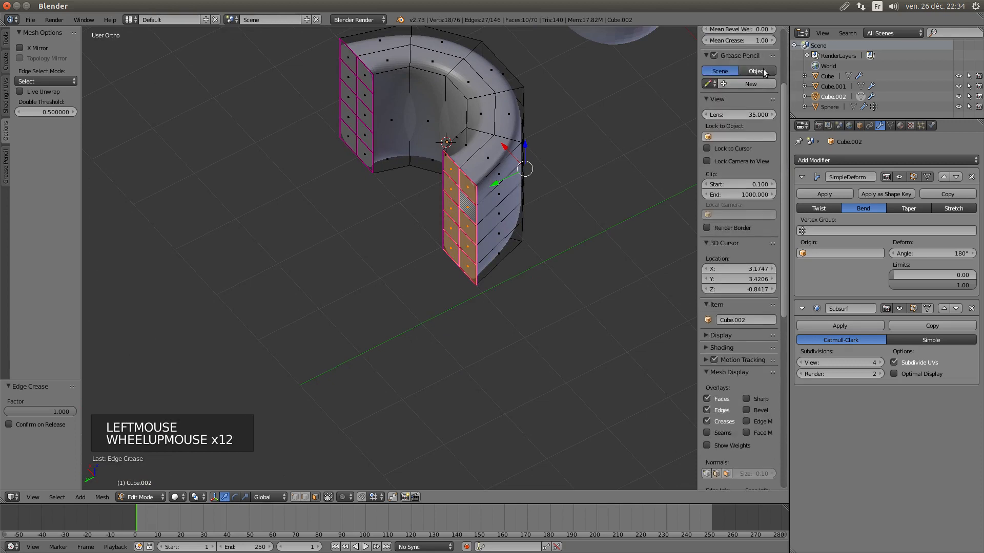
scroll(762, 77, up, 8)
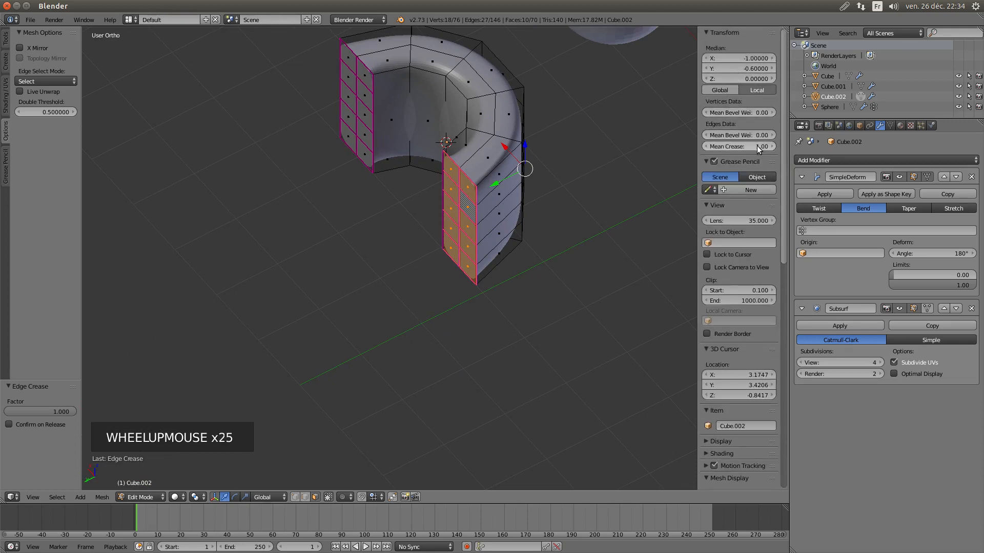
drag(757, 145, 718, 146)
scroll(453, 223, up, 1)
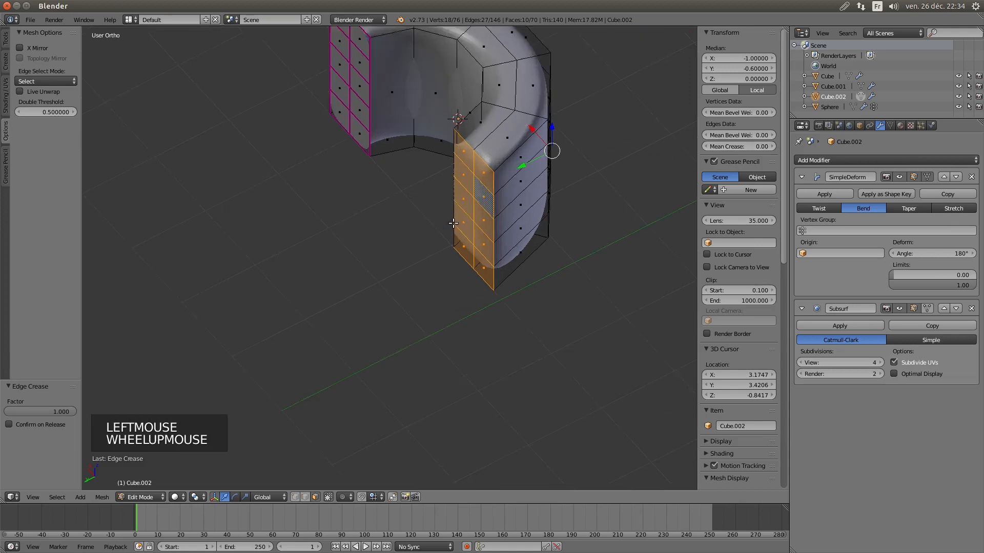
scroll(453, 222, up, 2)
middle_drag(453, 223, 438, 200)
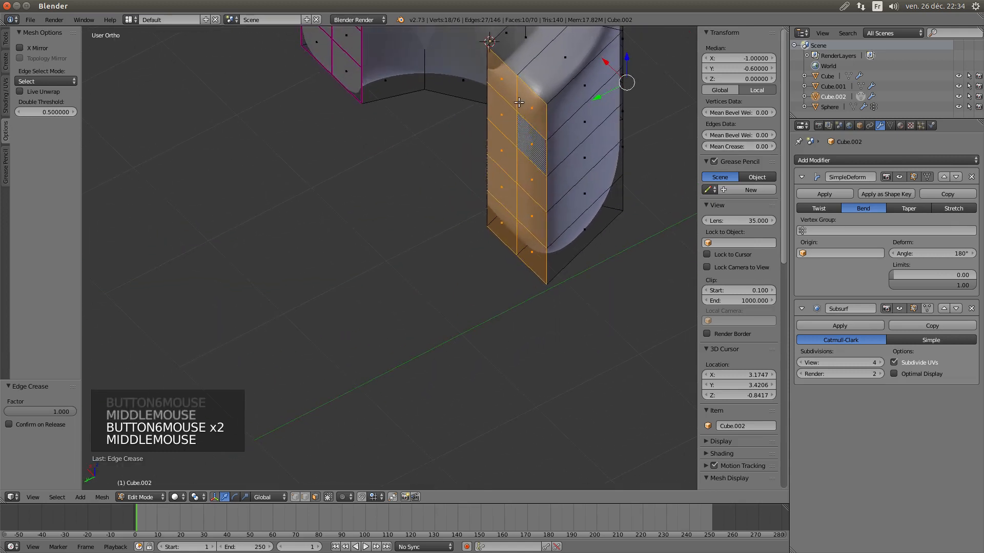
middle_drag(533, 149, 605, 153)
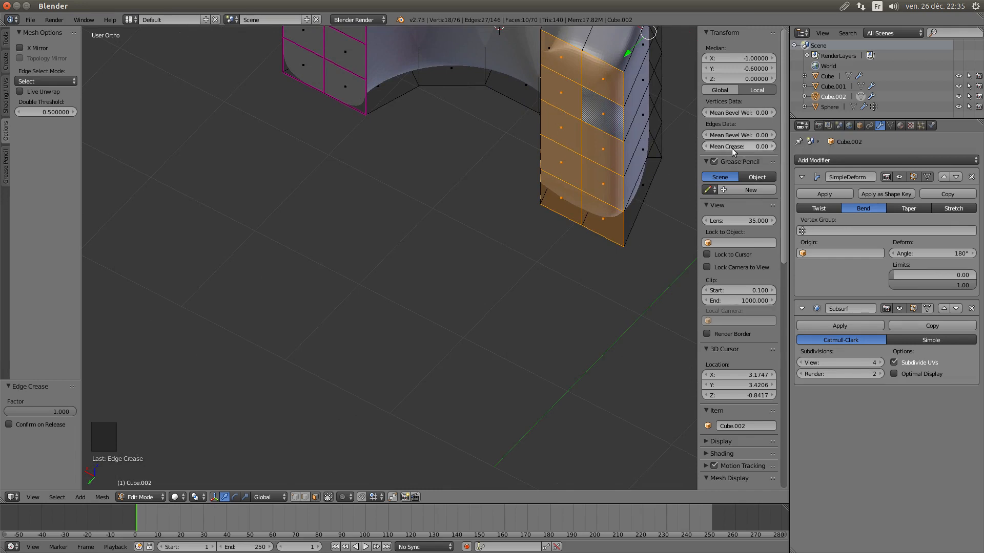
Restore the mean crease of the selected end faces to 1.00
drag(730, 149, 656, 145)
middle_drag(654, 146, 556, 139)
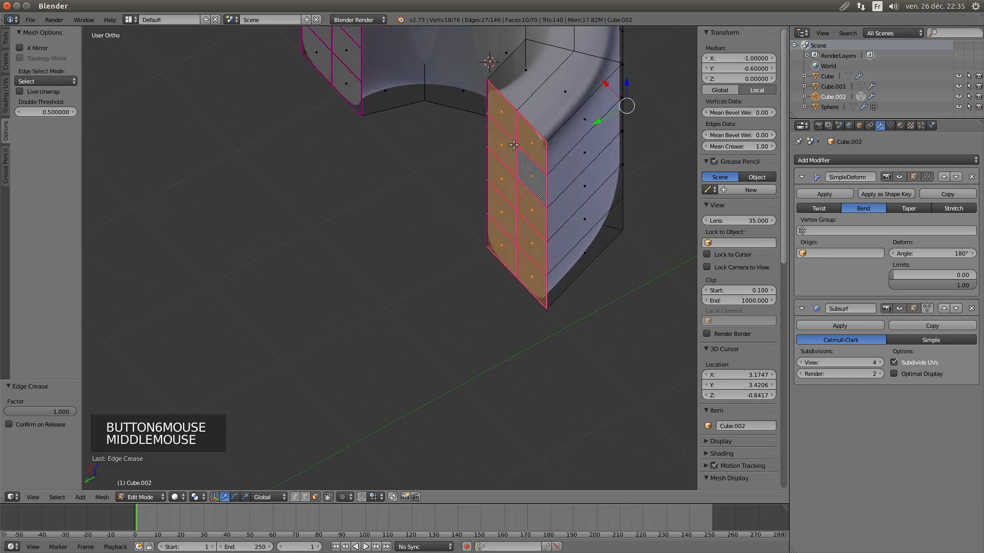
middle_drag(535, 225, 452, 167)
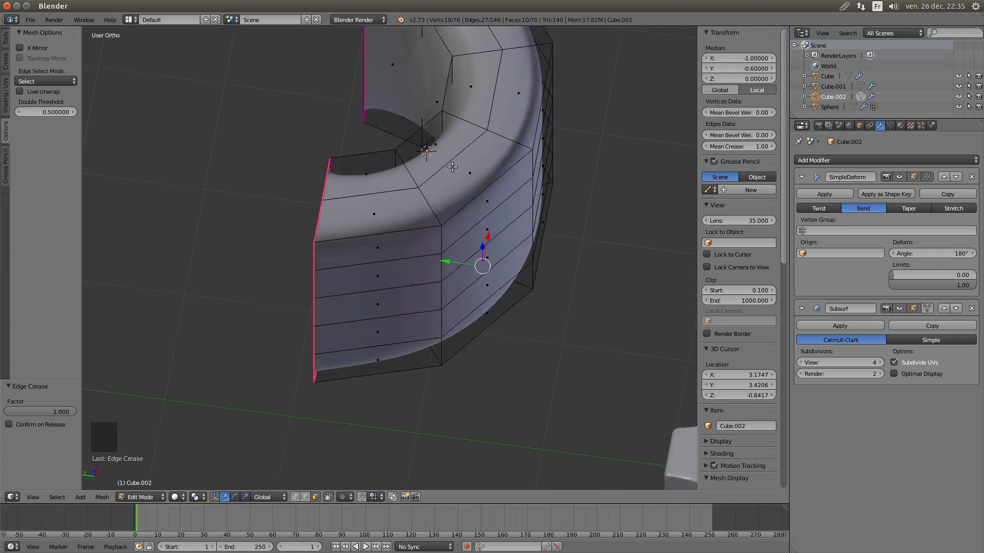
Select the face loop running along the inner half of the arch and set its mean crease to 1.00
right_click(373, 175)
right_click(458, 119)
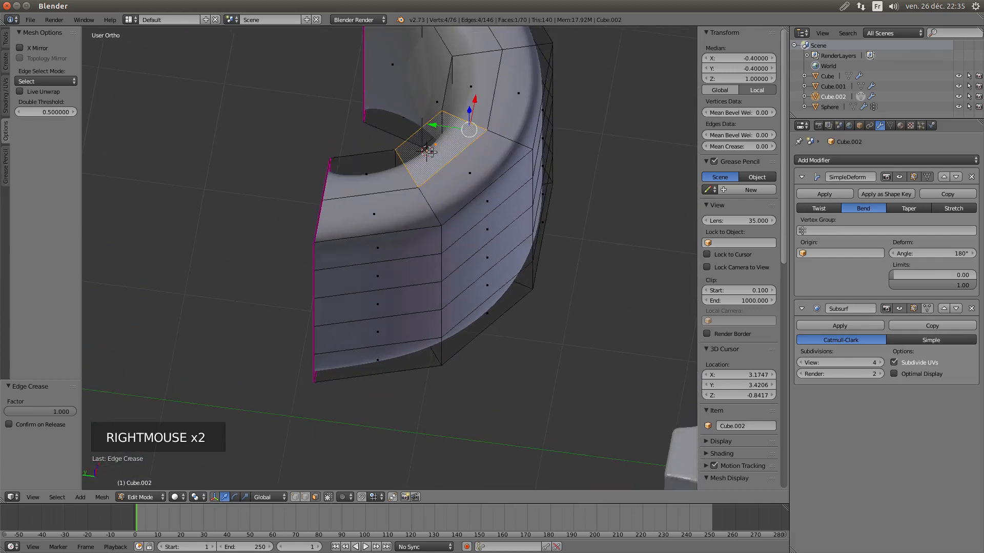
alt+right_click(462, 115)
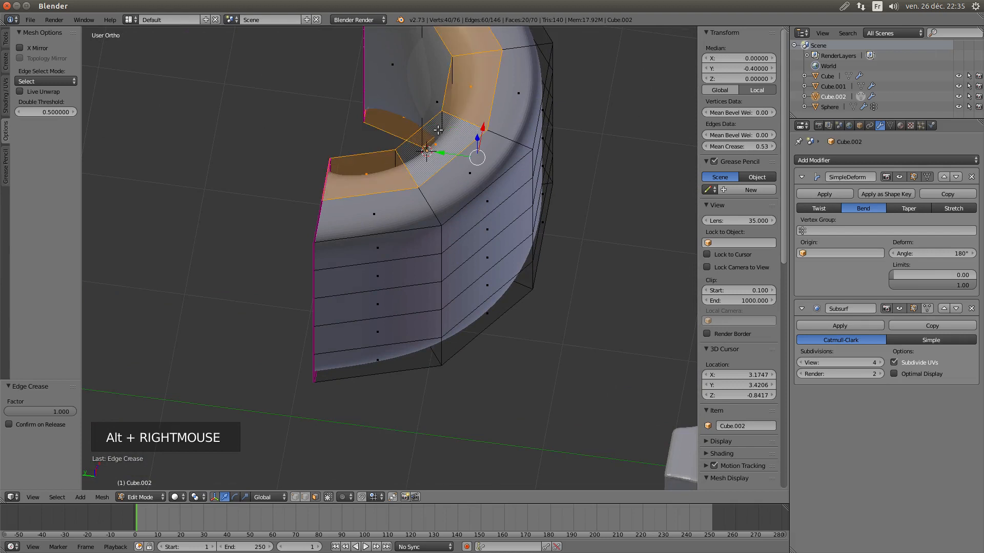
middle_drag(409, 172, 423, 60)
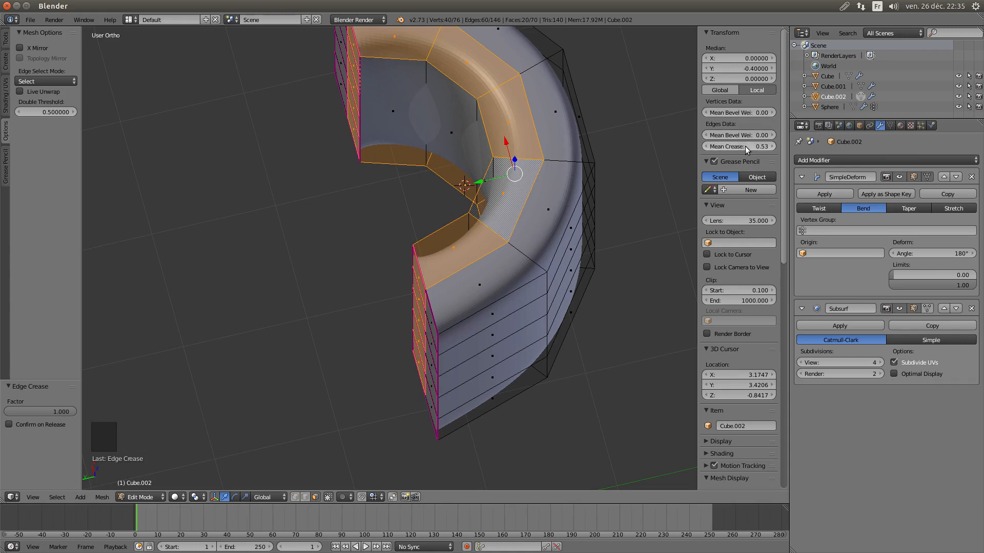
drag(746, 146, 776, 146)
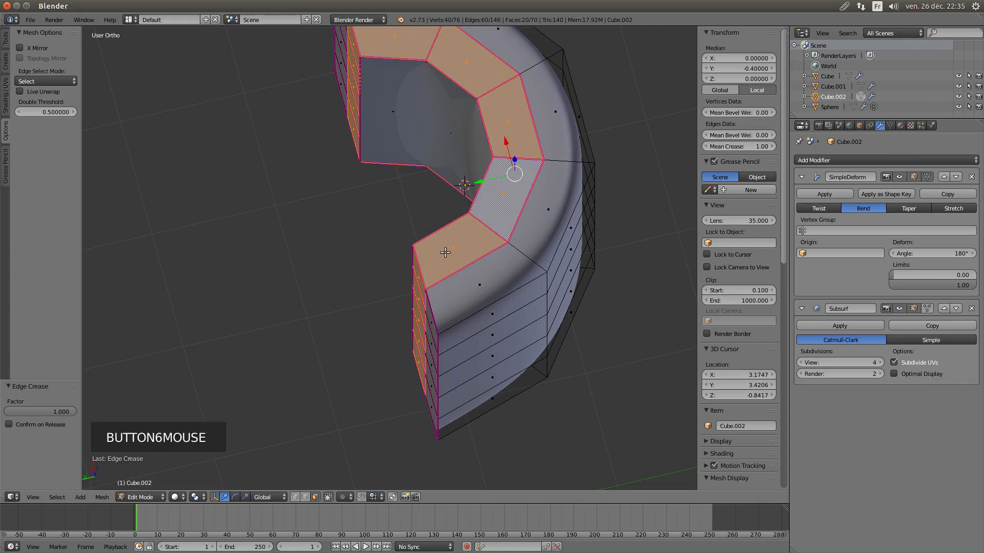
Examine the creased face loop along the inner side of the arch from several angles and up close
middle_drag(446, 248, 526, 177)
scroll(547, 225, left, 1)
scroll(529, 255, left, 1)
scroll(523, 187, left, 1)
scroll(524, 187, down, 1)
scroll(524, 187, left, 1)
scroll(489, 110, down, 2)
scroll(488, 110, left, 1)
middle_drag(489, 110, 488, 179)
scroll(488, 180, left, 3)
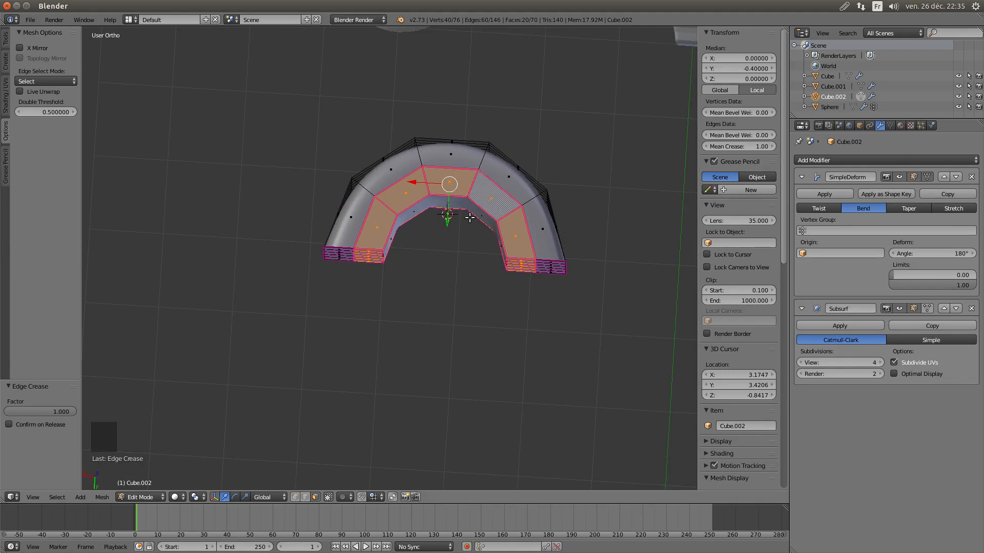
scroll(471, 222, up, 4)
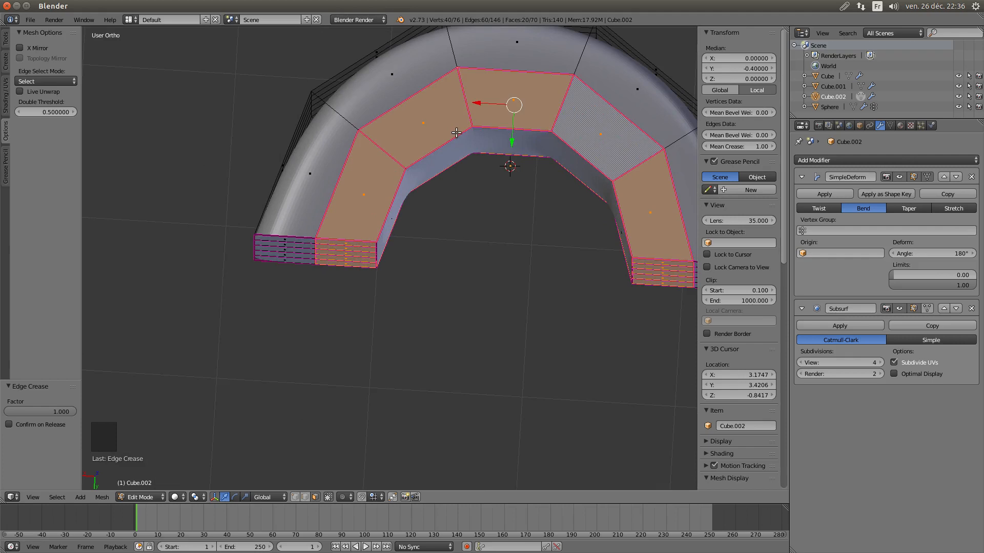
Toggle the Subsurf's Optimal Display on and off, and try a mean crease of 0.89 on the selected loop before restoring 1.00
click(896, 374)
click(898, 374)
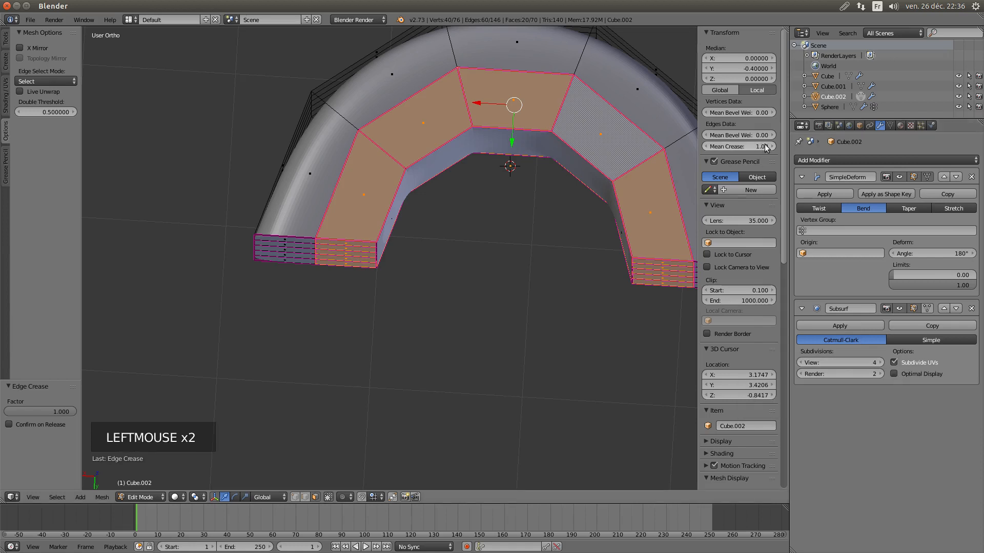
drag(764, 146, 759, 147)
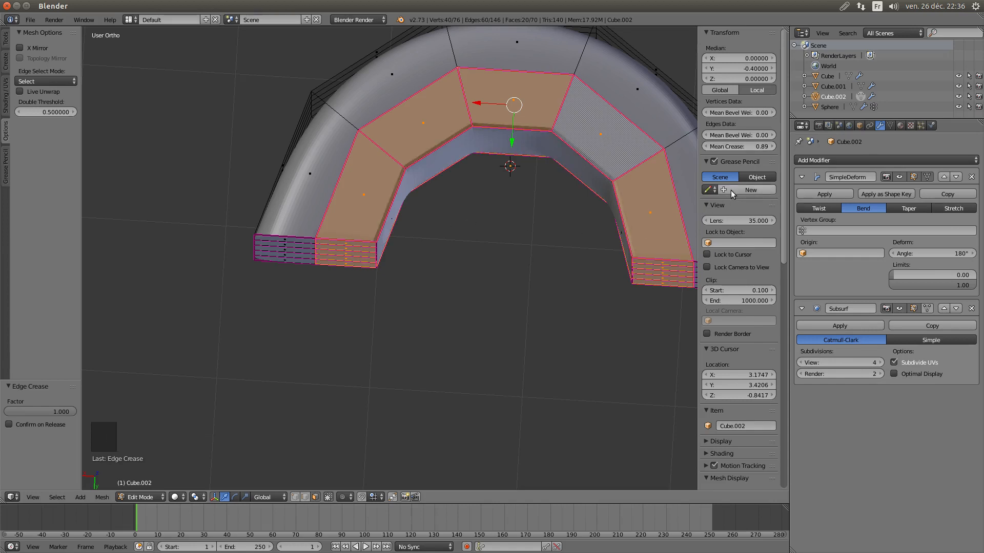
mouse_move(759, 147)
mouse_down()
mouse_move(703, 146)
mouse_move(768, 147)
mouse_up()
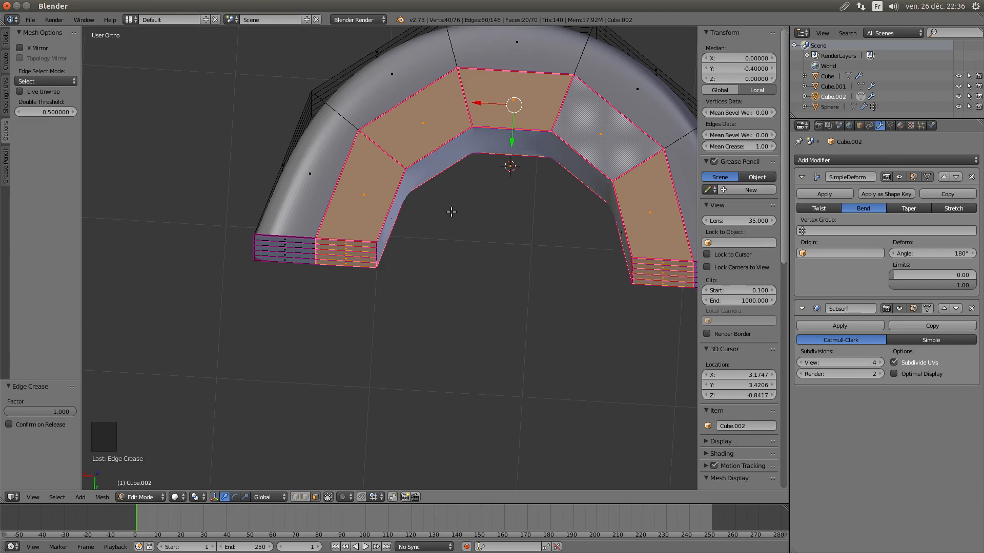
Undo the crease changes made to the inner face loop
key(ctrl+z)
key(ctrl+z)
key(ctrl+z)
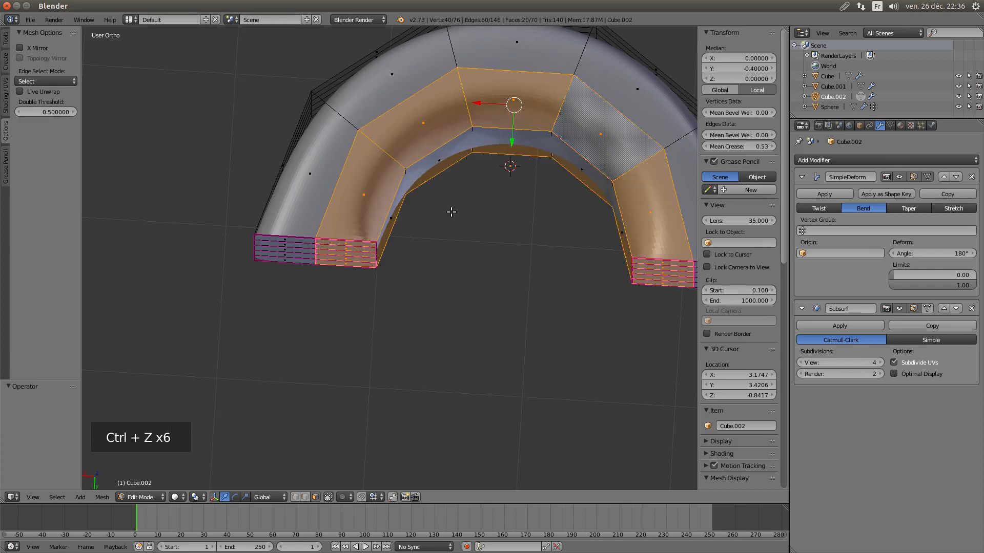
Select the whole mesh and set its mean crease to 0.00
middle_drag(369, 242, 376, 257)
shift+middle_drag(541, 282, 507, 206)
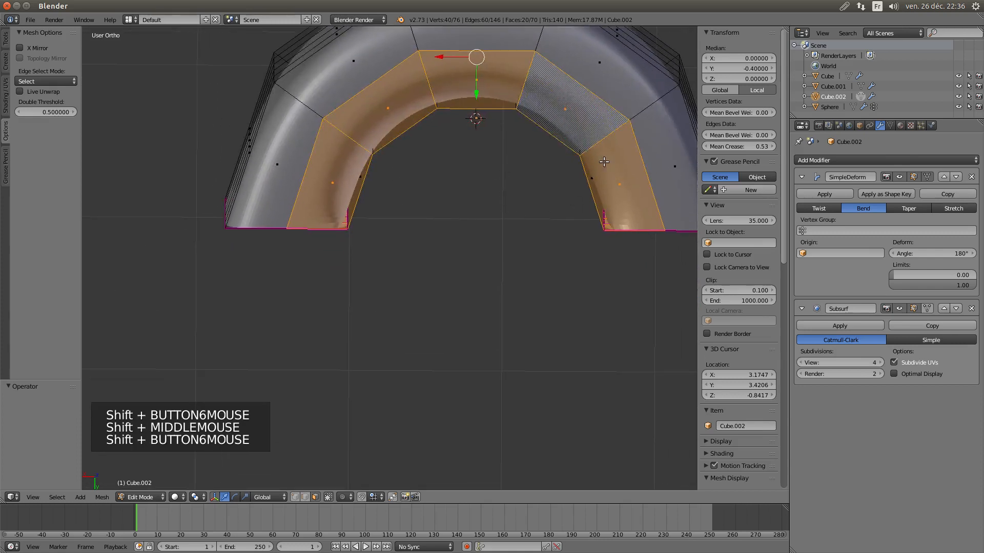
key(a)
key(a)
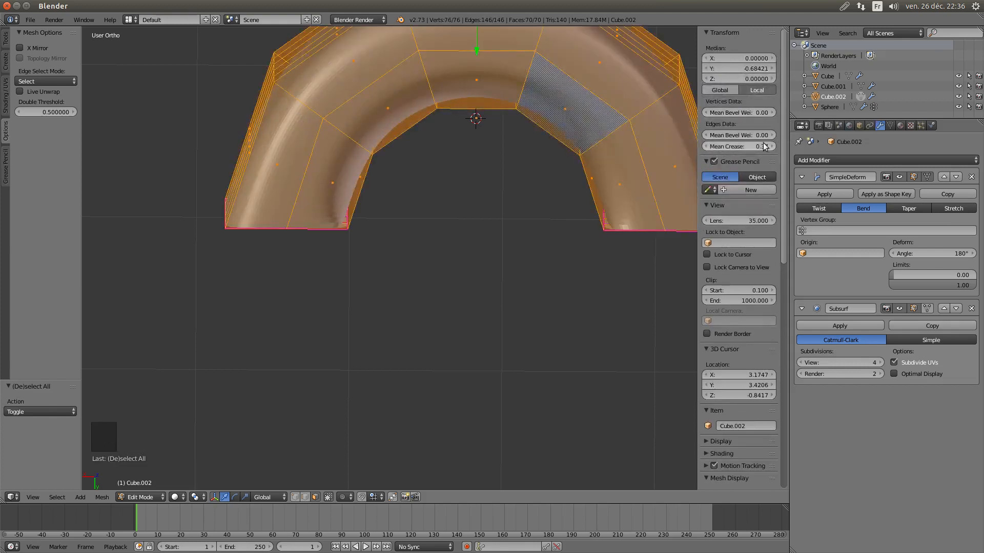
drag(766, 147, 718, 146)
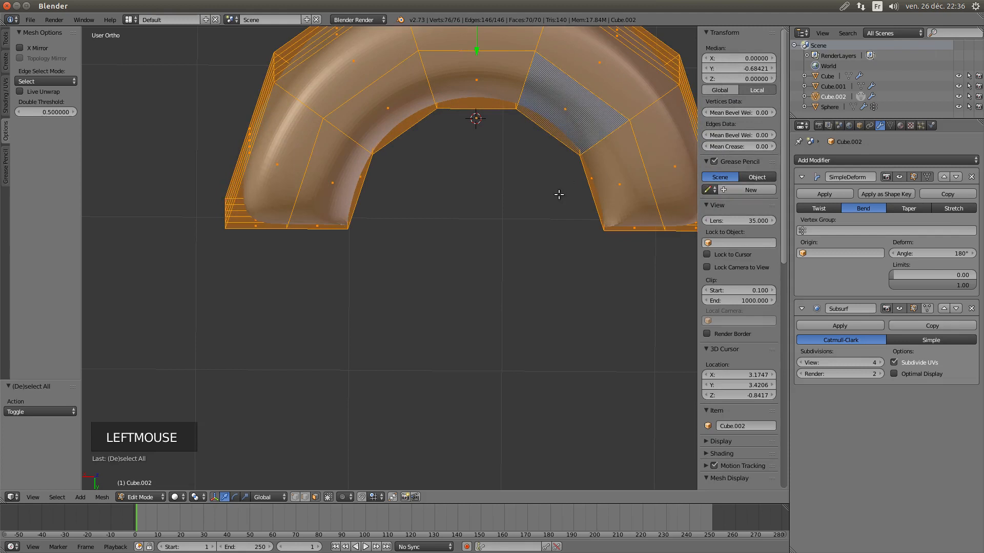
Add a single loop cut across one leg of the arch and slide it all the way to that leg's end
middle_drag(557, 193, 498, 193)
scroll(506, 101, down, 2)
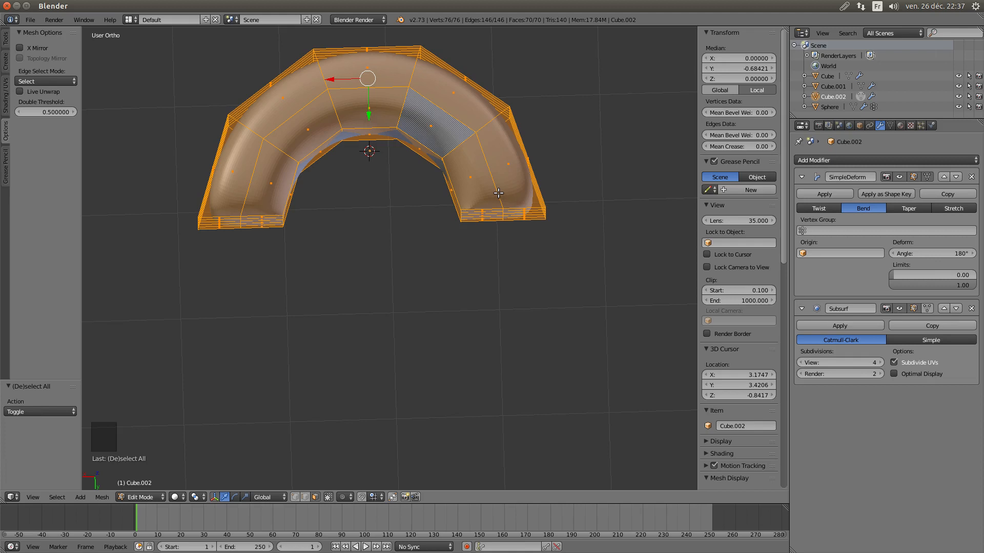
key(ctrl+r)
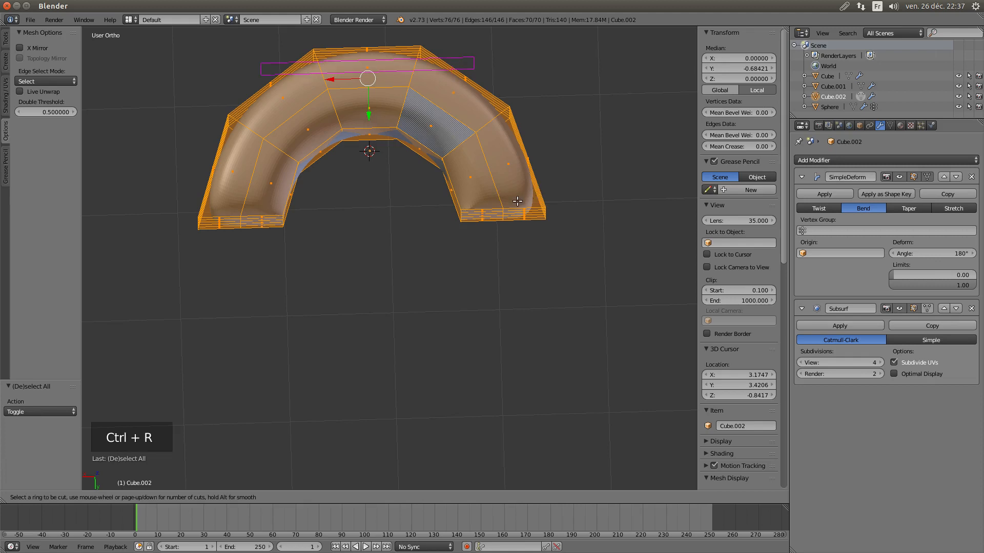
click(469, 199)
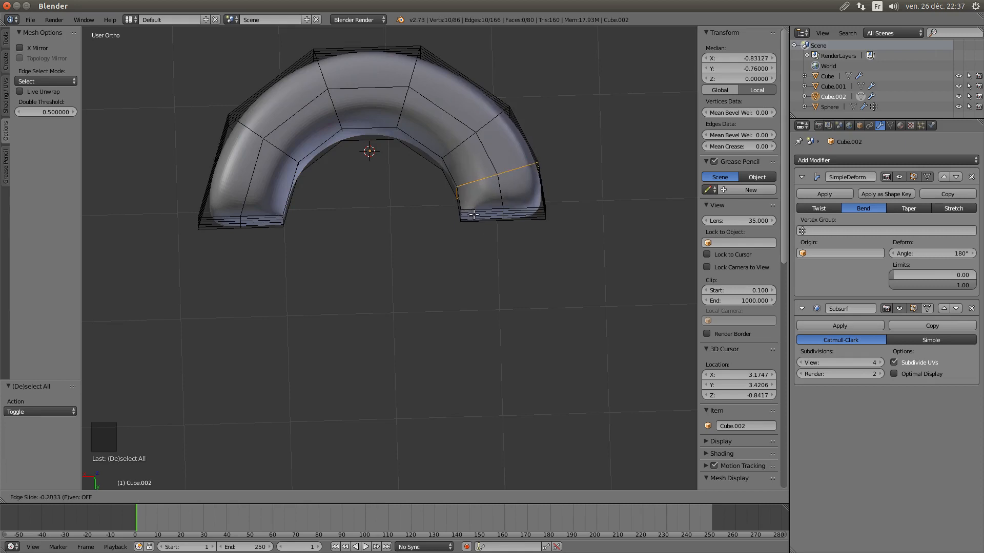
click(577, 303)
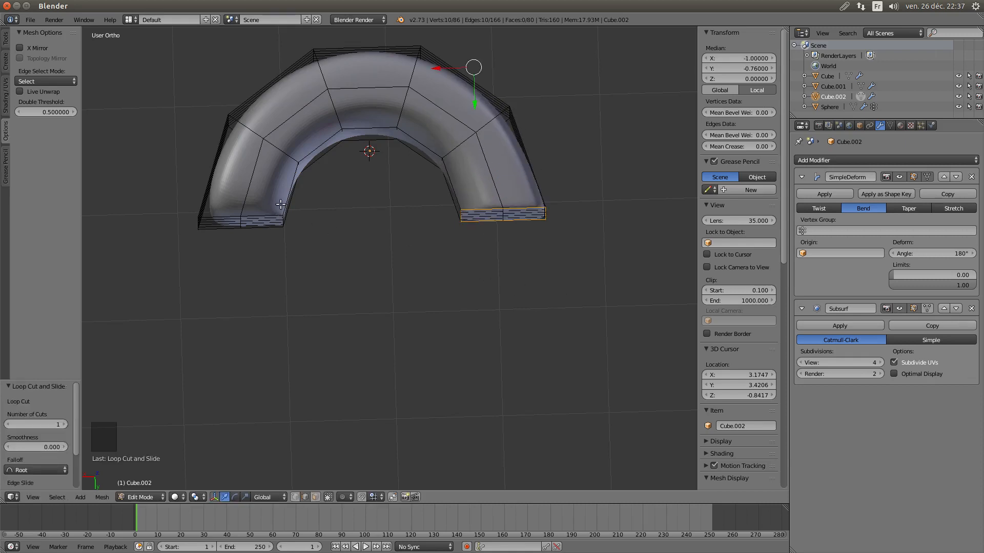
Add a matching loop cut across the other leg of the arch and slide it fully to its end
key(ctrl+r)
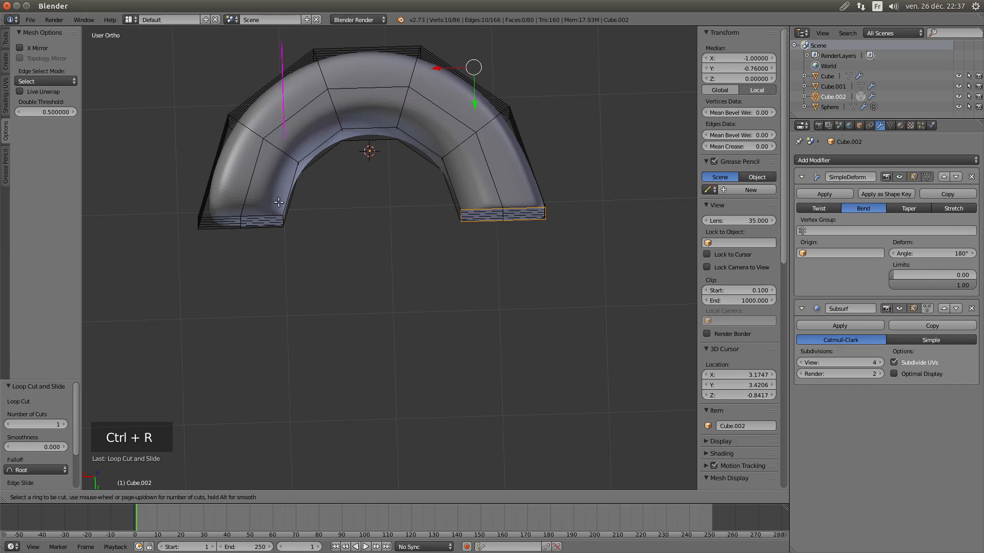
double_click(278, 198)
key(g)
key(g)
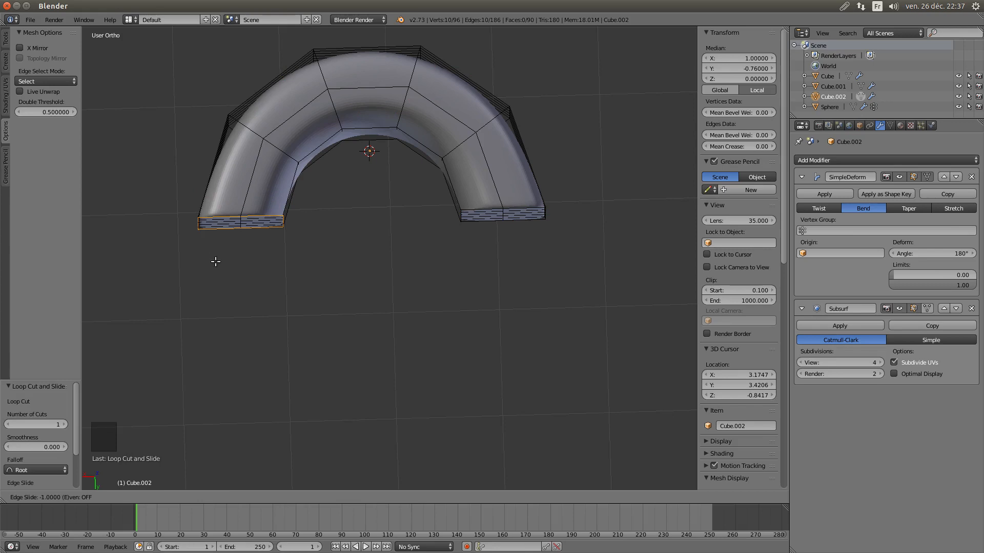
click(216, 270)
scroll(295, 257, up, 4)
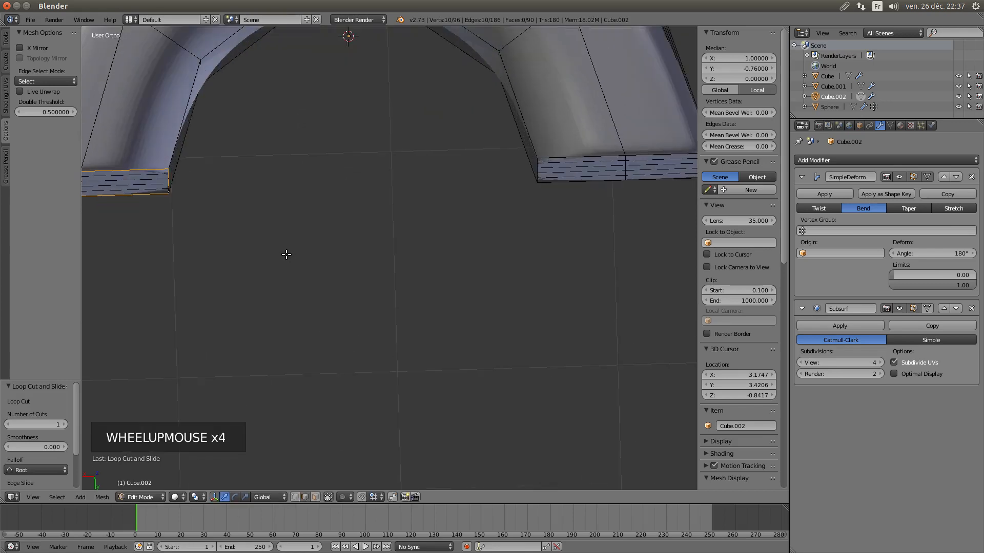
shift+middle_drag(239, 237, 382, 249)
scroll(285, 236, down, 2)
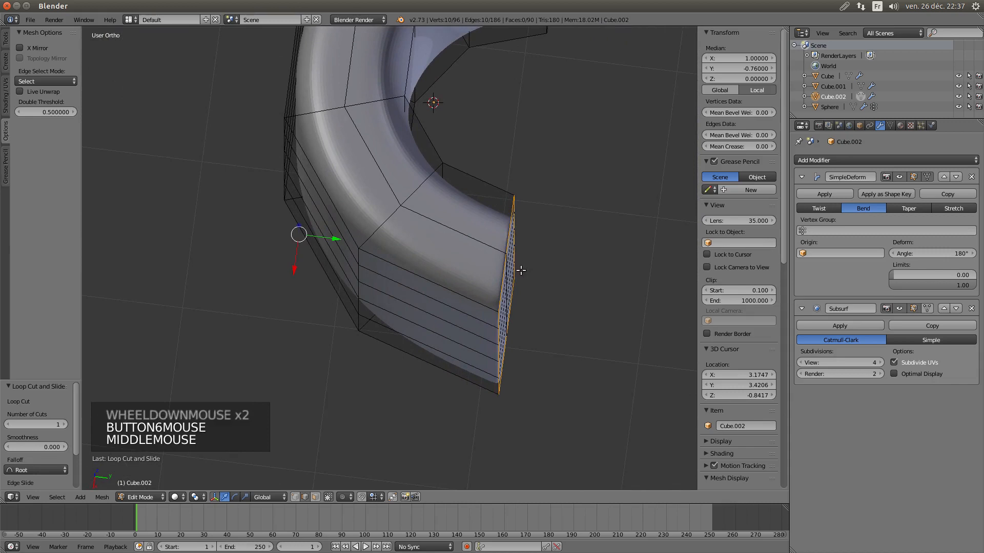
shift+middle_drag(518, 270, 463, 257)
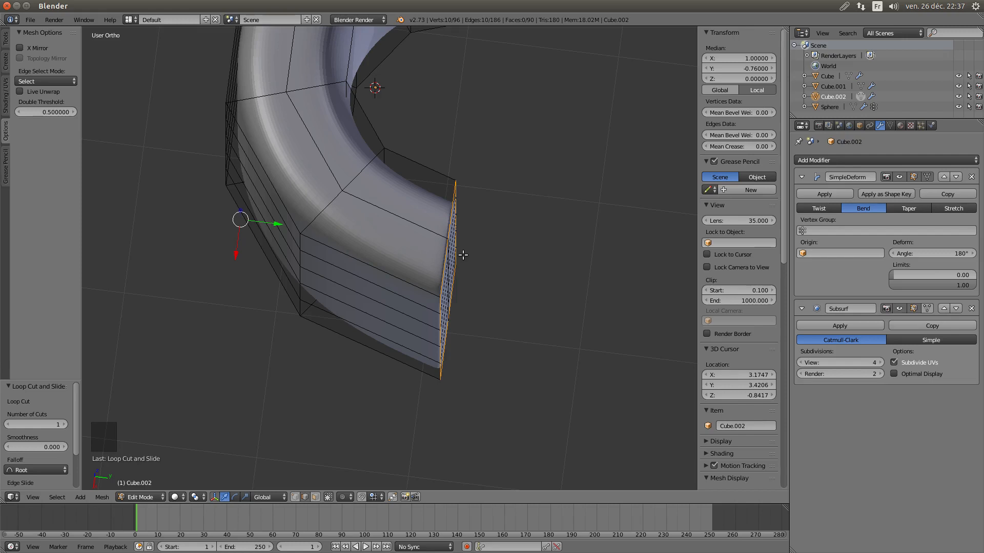
Examine both end faces of the arch and their corners from the inside and from below for shading artifacts
scroll(463, 255, down, 3)
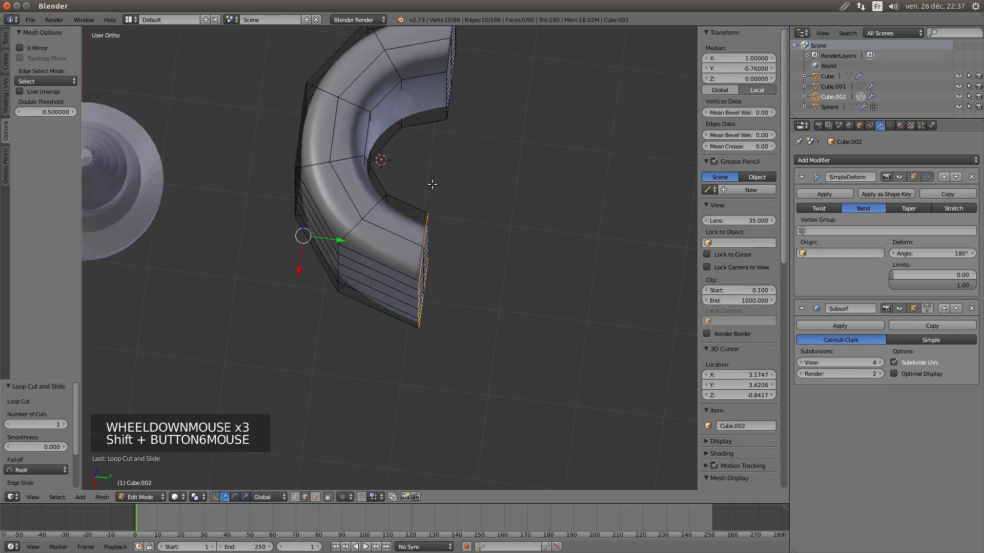
shift+scroll(433, 186, up, 1)
shift+middle_drag(434, 191, 455, 231)
shift+scroll(423, 248, down, 1)
scroll(417, 221, up, 3)
scroll(499, 239, up, 3)
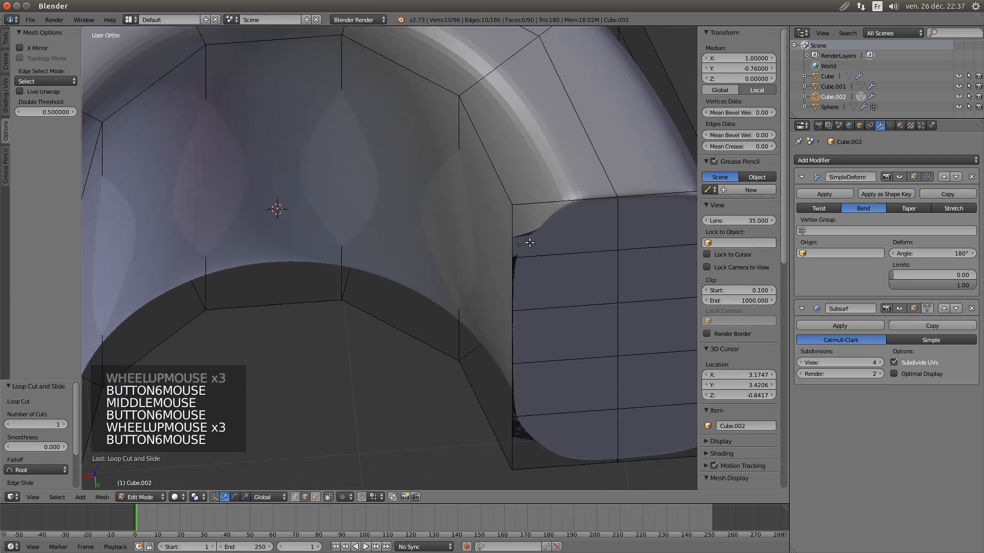
middle_drag(527, 248, 511, 217)
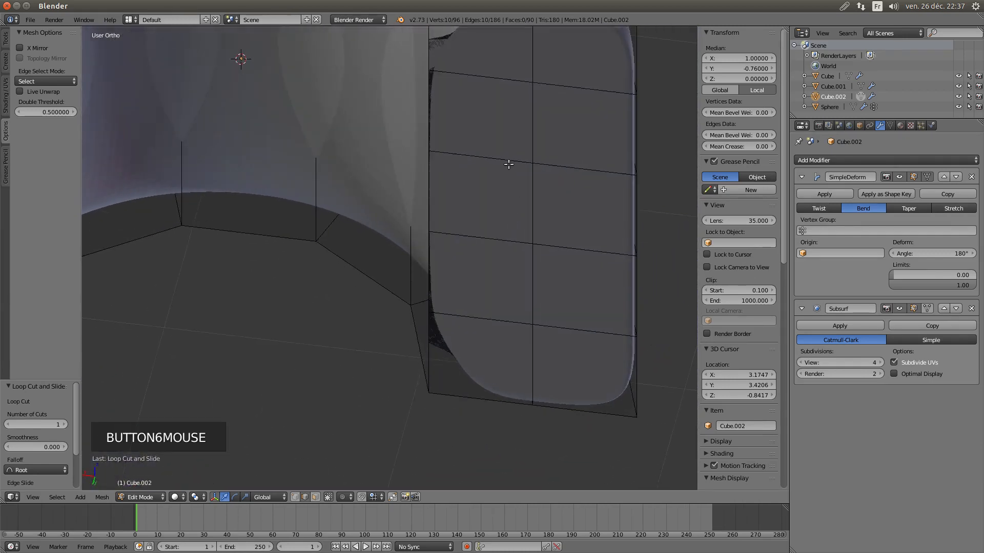
scroll(467, 117, down, 2)
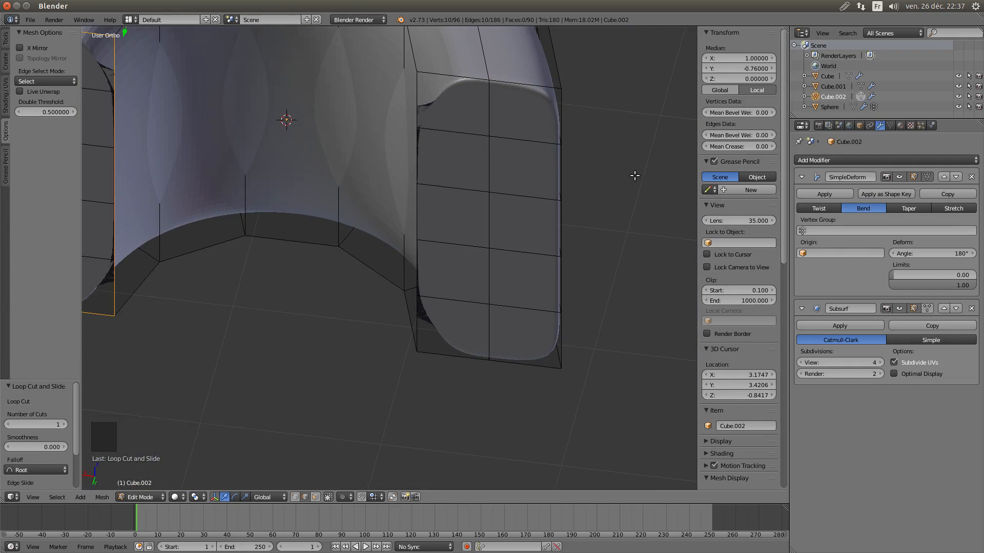
scroll(456, 180, down, 2)
middle_drag(457, 180, 459, 182)
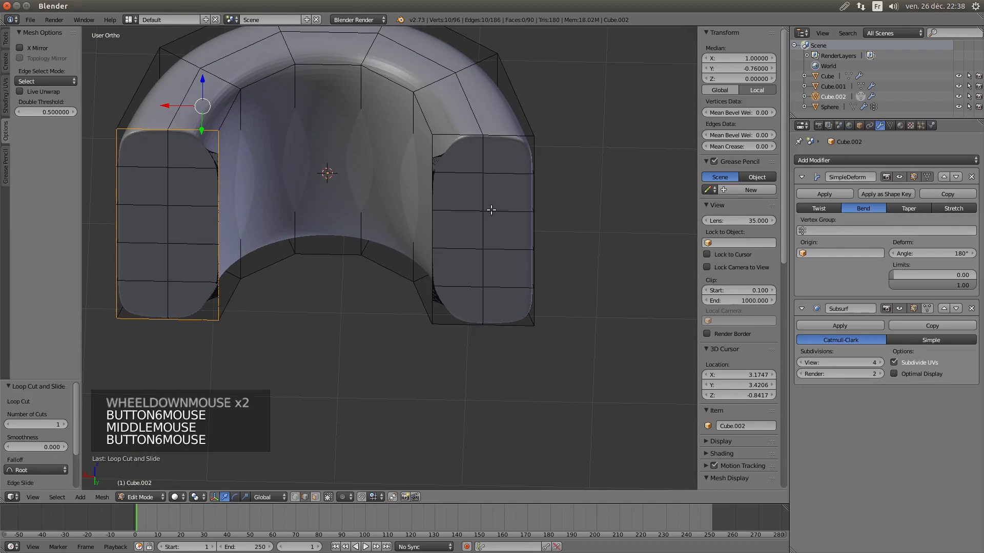
Undo both leg-end loop cuts and the whole-mesh crease reset
key(ctrl+z)
key(ctrl+z)
key(ctrl+z)
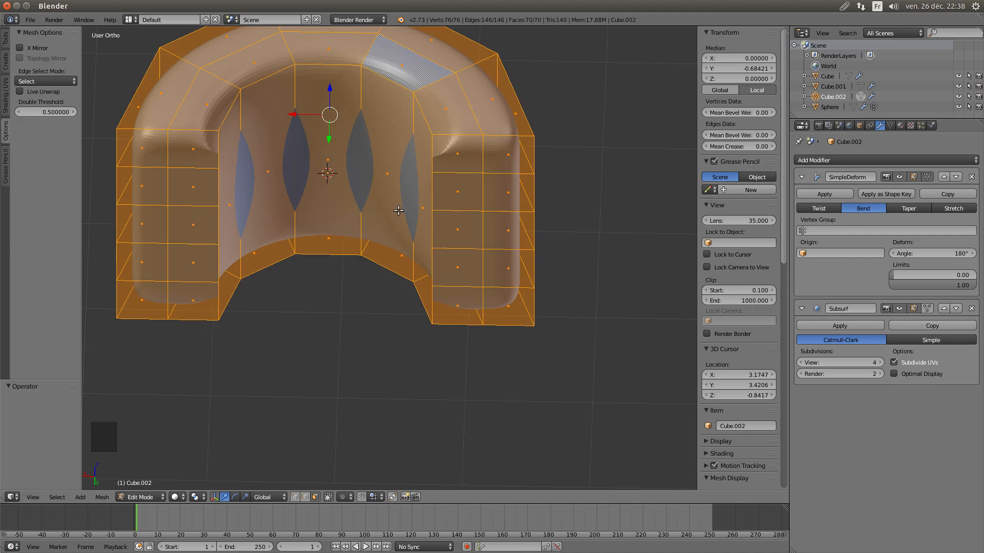
key(ctrl+z)
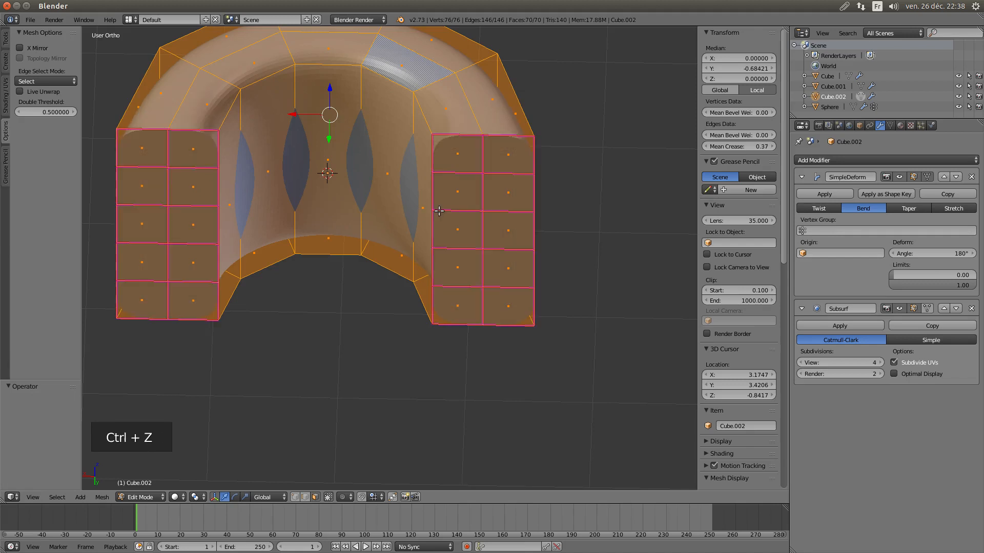
Undo the earlier edge creases and face selections on both leg ends, back to a partial selection on one end face
key(ctrl+z)
key(ctrl+z)
key(ctrl+z)
key(ctrl+z)
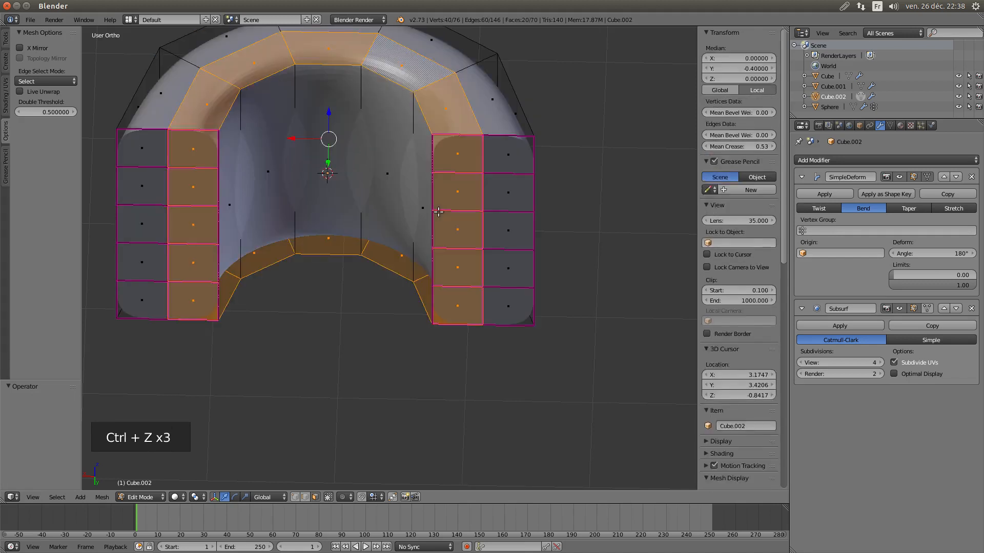
key(ctrl+z)
key(ctrl+z)
key(ctrl+z)
key(ctrl+z)
key(ctrl+z)
key(ctrl+z)
key(ctrl+z)
key(ctrl+z)
key(ctrl+z)
key(ctrl+z)
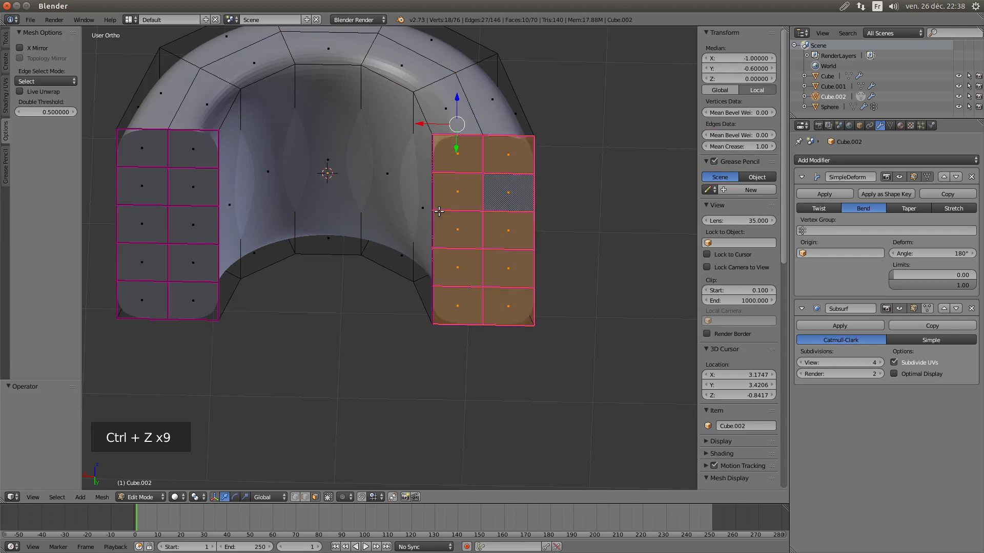
key(ctrl+z)
key(ctrl+z)
key(ctrl+z)
key(ctrl+z)
key(ctrl+z)
key(ctrl+z)
key(ctrl+z)
key(ctrl+z)
key(ctrl+z)
key(ctrl+z)
key(ctrl+z)
key(ctrl+z)
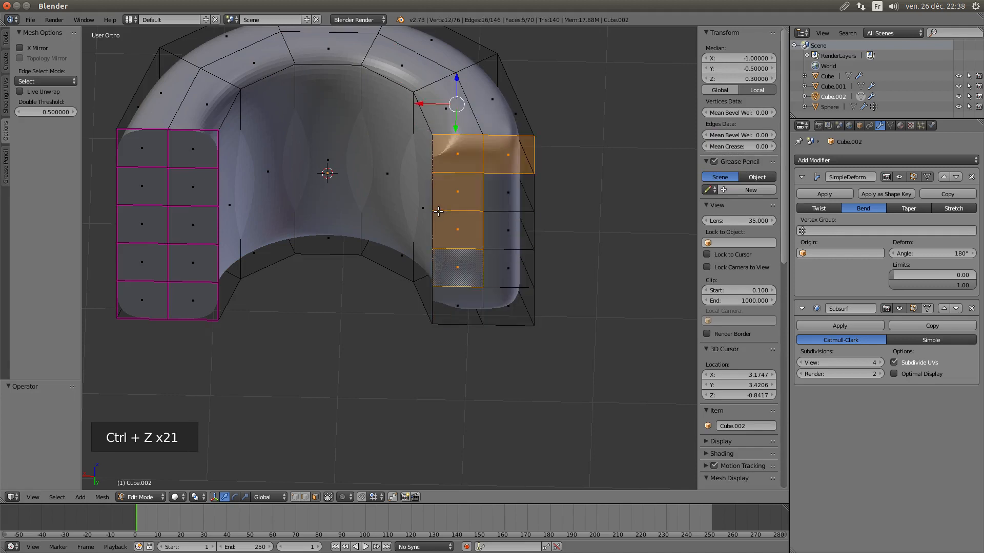
key(ctrl+z)
key(ctrl+z)
key(ctrl+z)
key(ctrl+z)
key(ctrl+z)
key(ctrl+z)
key(ctrl+z)
key(ctrl+z)
key(ctrl+z)
key(ctrl+z)
key(ctrl+z)
key(ctrl+z)
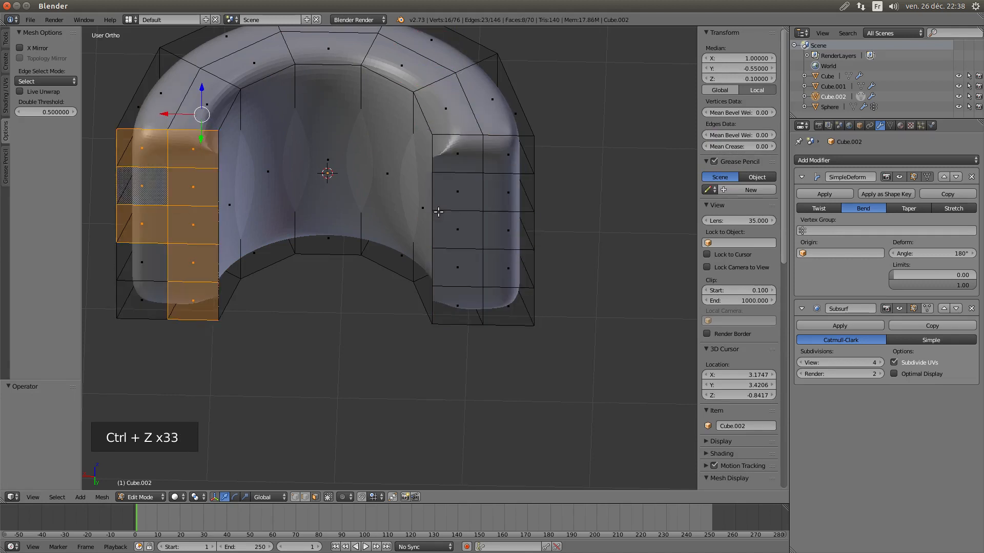
key(ctrl+z)
key(ctrl+z)
key(ctrl+z)
key(ctrl+z)
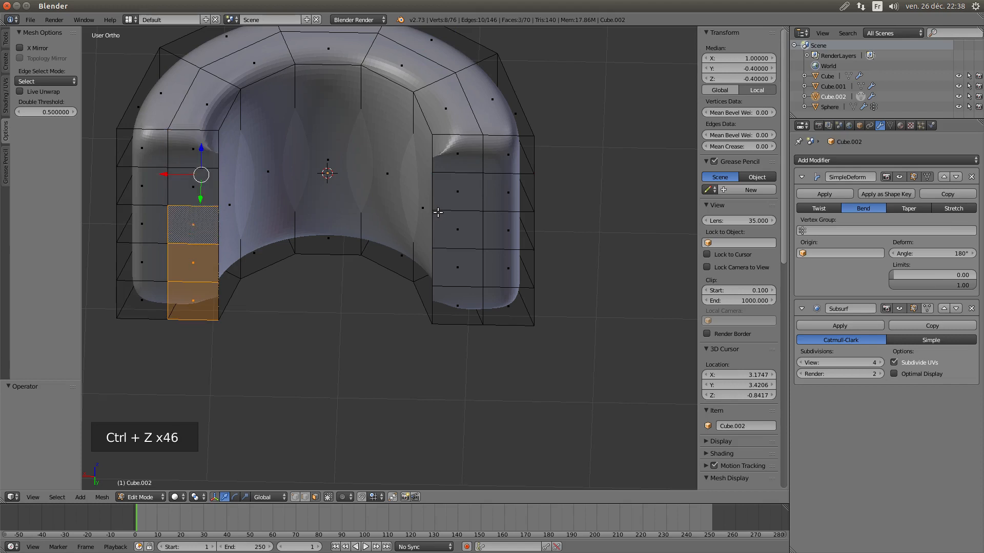
Move the Subsurf modifier above SimpleDeform and turn off SimpleDeform's edit-cage display
middle_drag(337, 227, 290, 253)
middle_drag(303, 249, 244, 251)
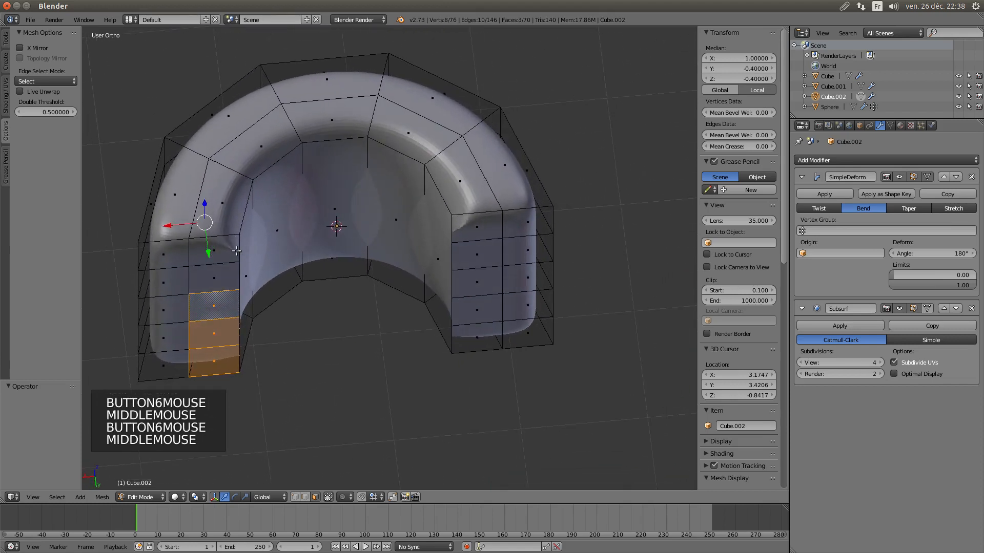
right_click(237, 252)
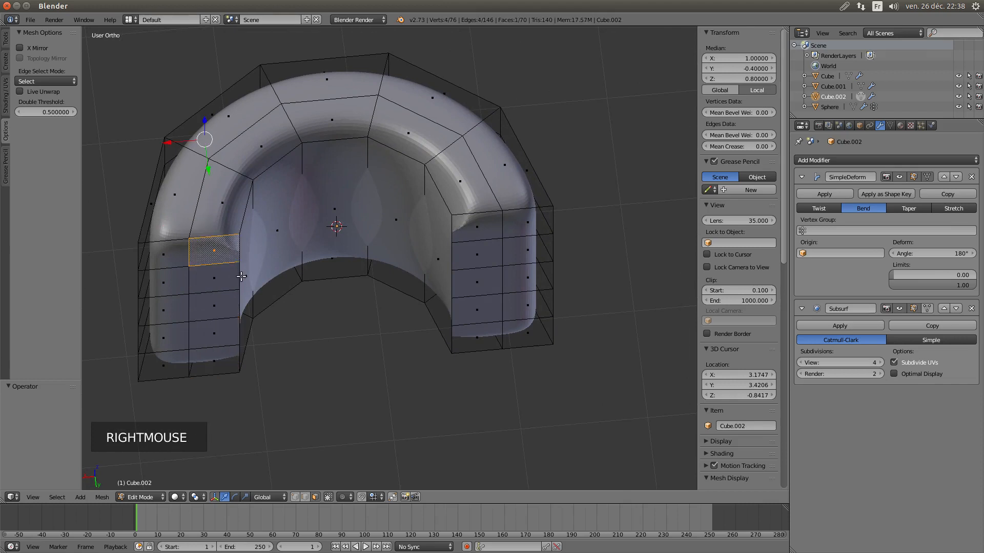
middle_drag(241, 271, 233, 228)
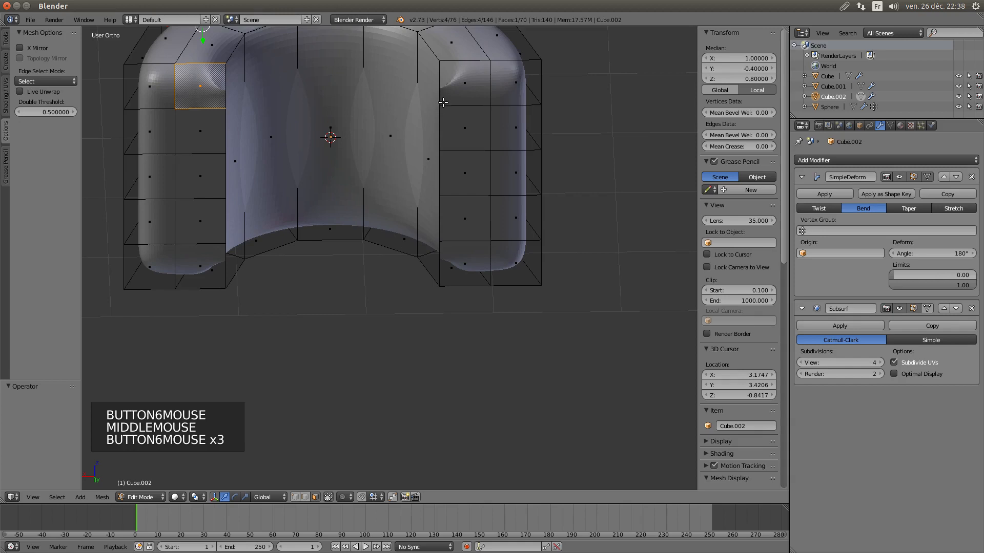
middle_drag(446, 200, 435, 216)
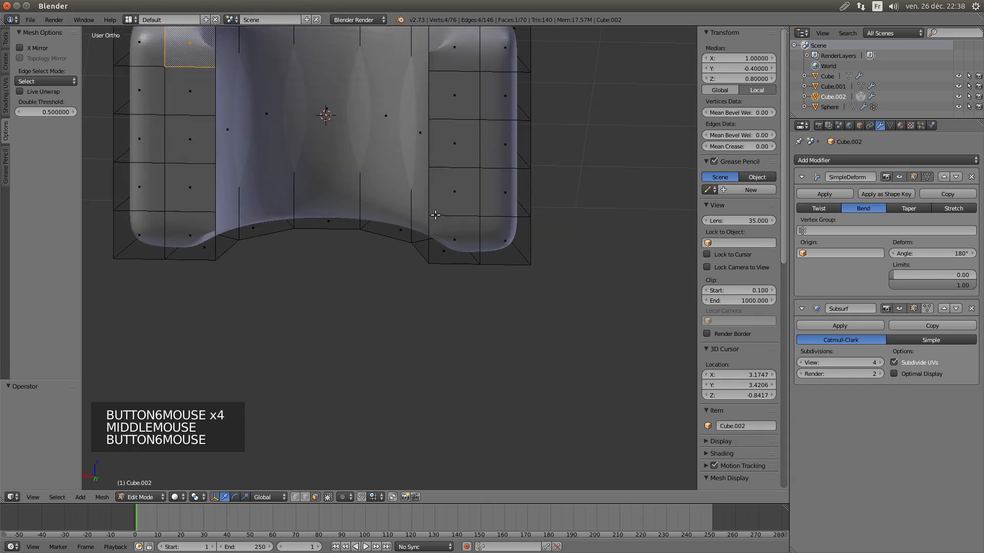
scroll(452, 91, left, 1)
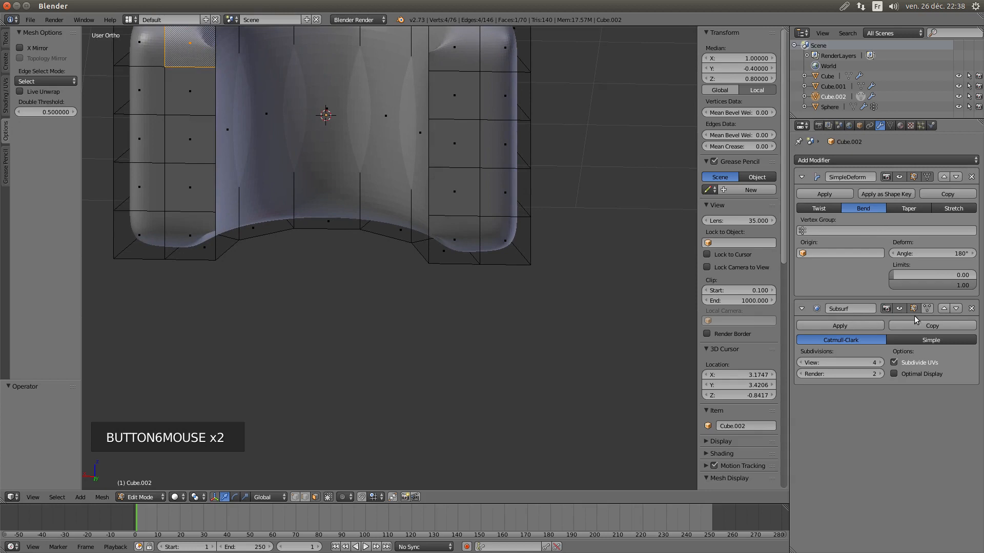
click(943, 309)
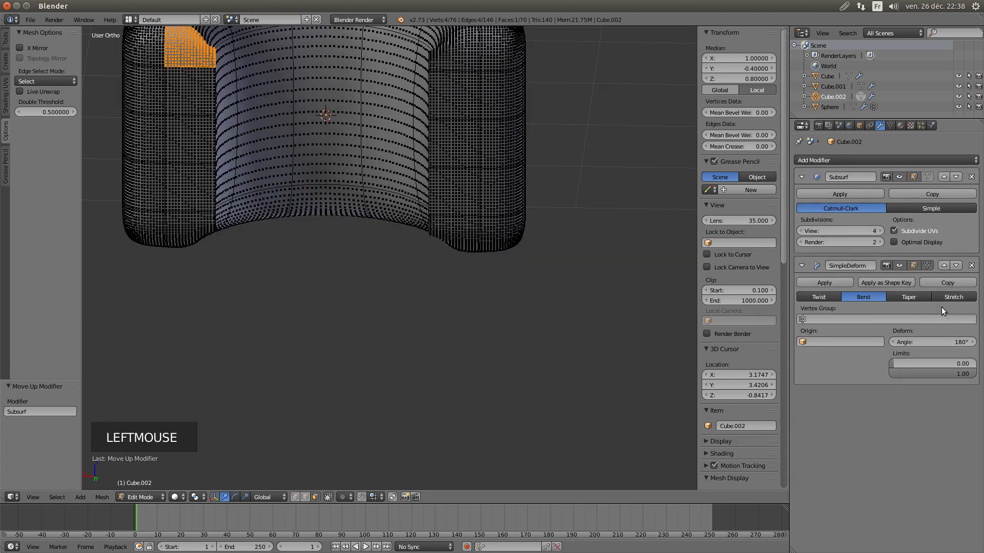
click(926, 266)
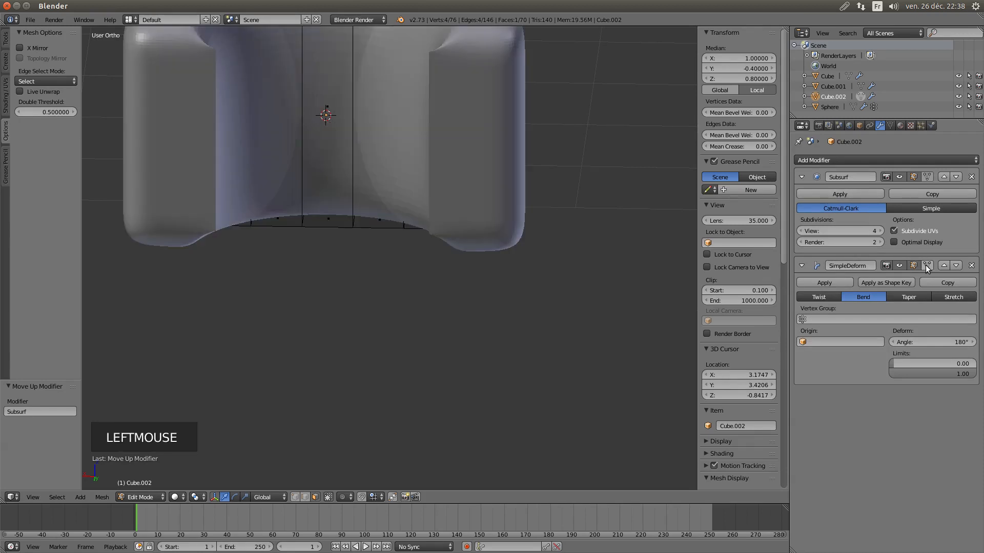
scroll(446, 184, down, 2)
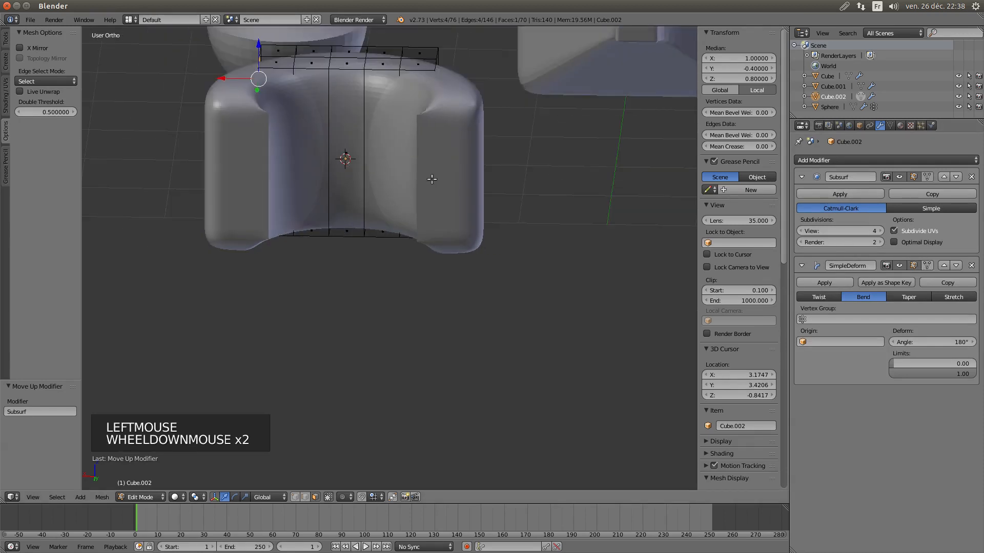
middle_drag(430, 179, 438, 223)
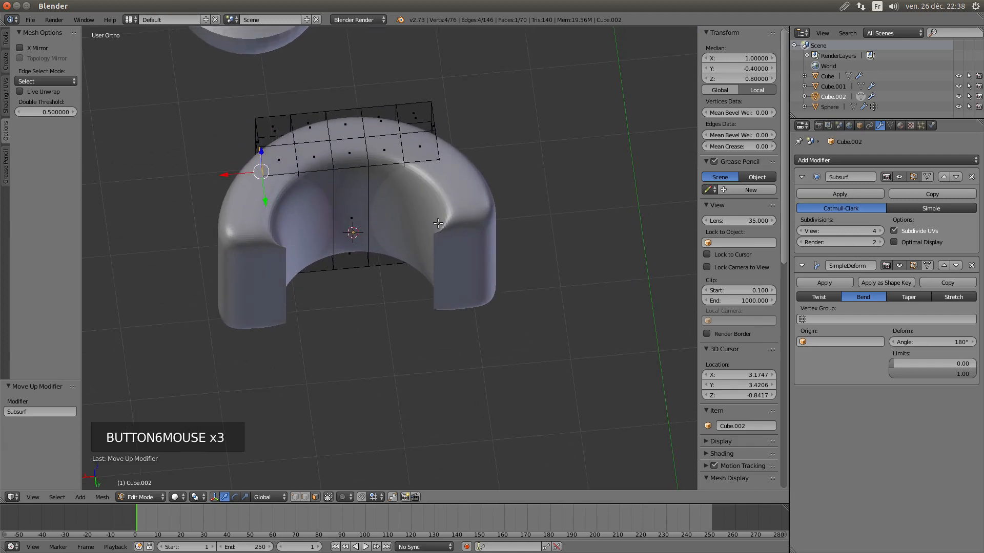
Undo the last face selection and try to step further back through the mesh edits
key(ctrl+z)
key(ctrl+z)
key(ctrl+z)
key(ctrl+z)
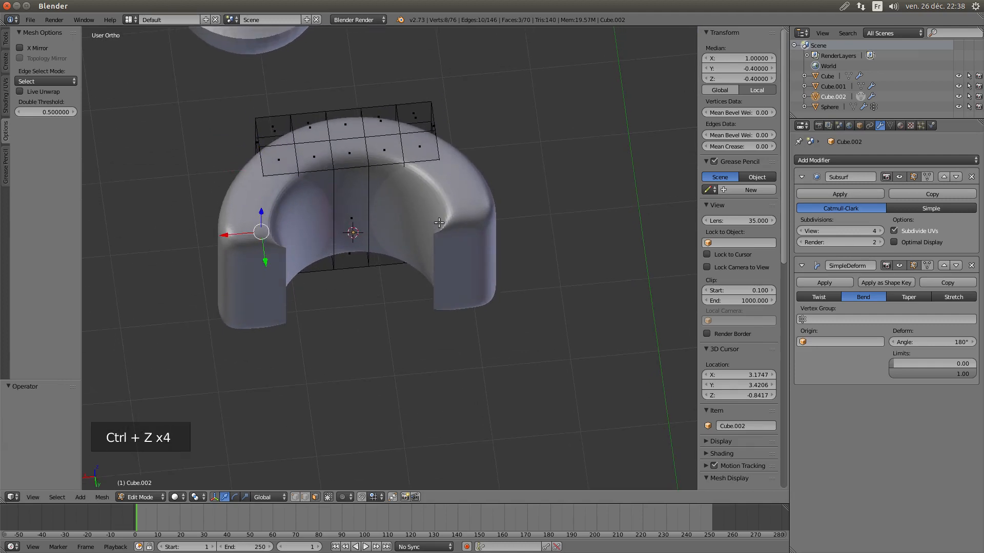
key(ctrl+z)
key(ctrl+z)
middle_drag(501, 234, 471, 236)
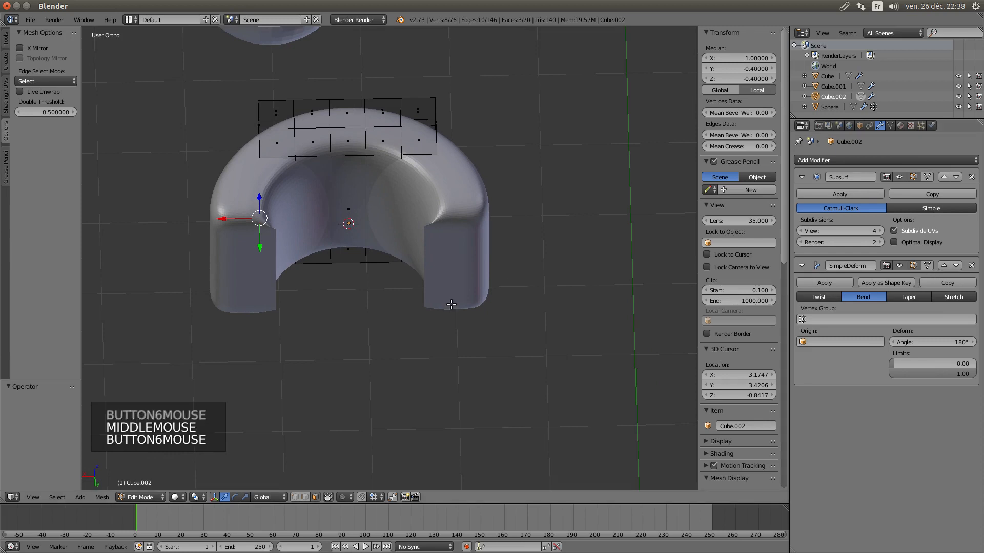
key(ctrl+z)
key(ctrl+z)
key(ctrl+z)
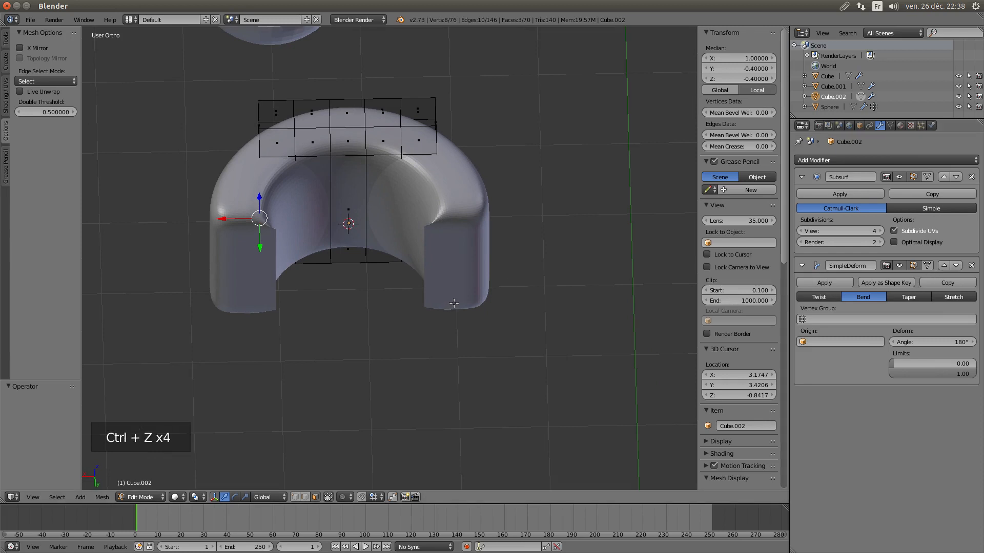
Leave mesh editing, undo and redo the last object-level change, and return the arch to Edit Mode
key(Tab)
key(ctrl+z)
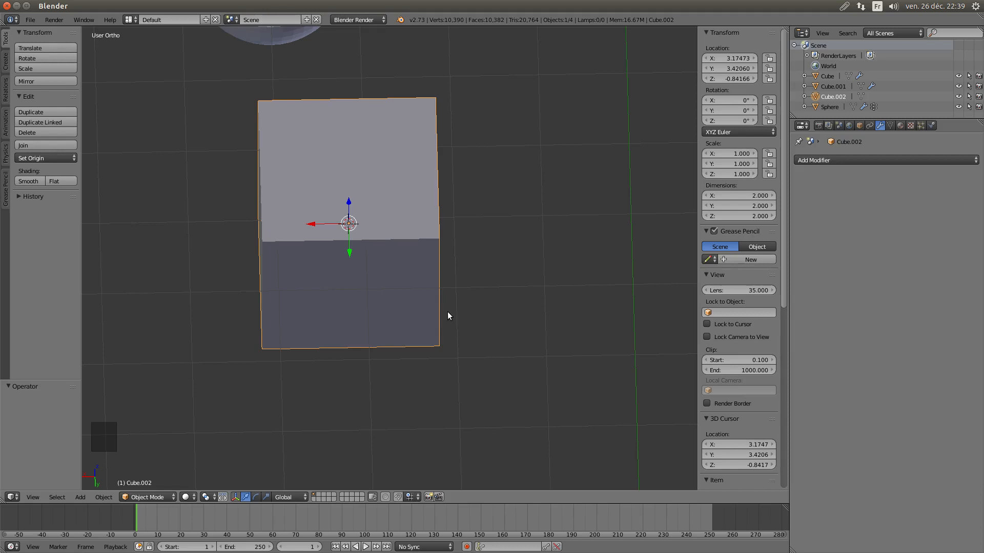
key(ctrl+shift+z)
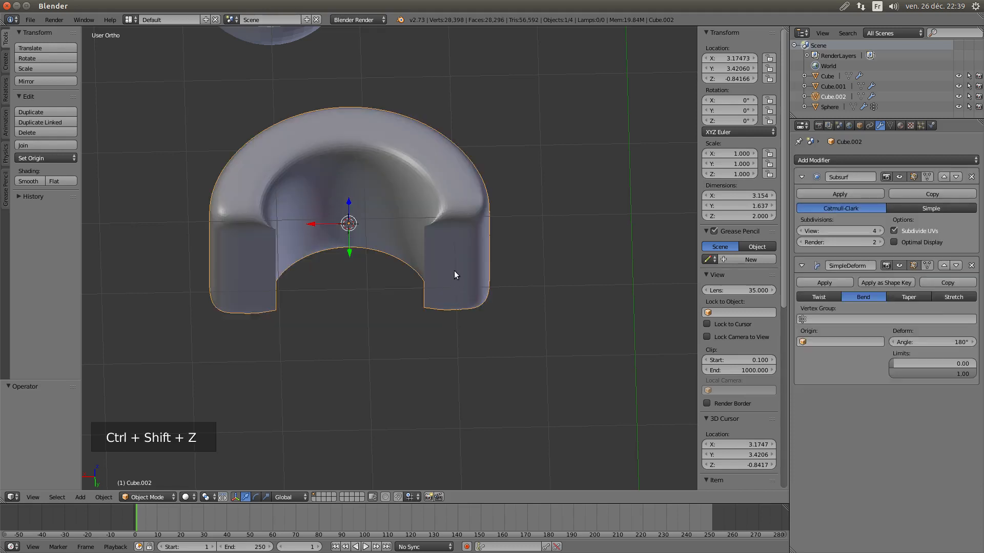
middle_drag(454, 271, 457, 257)
right_click(456, 246)
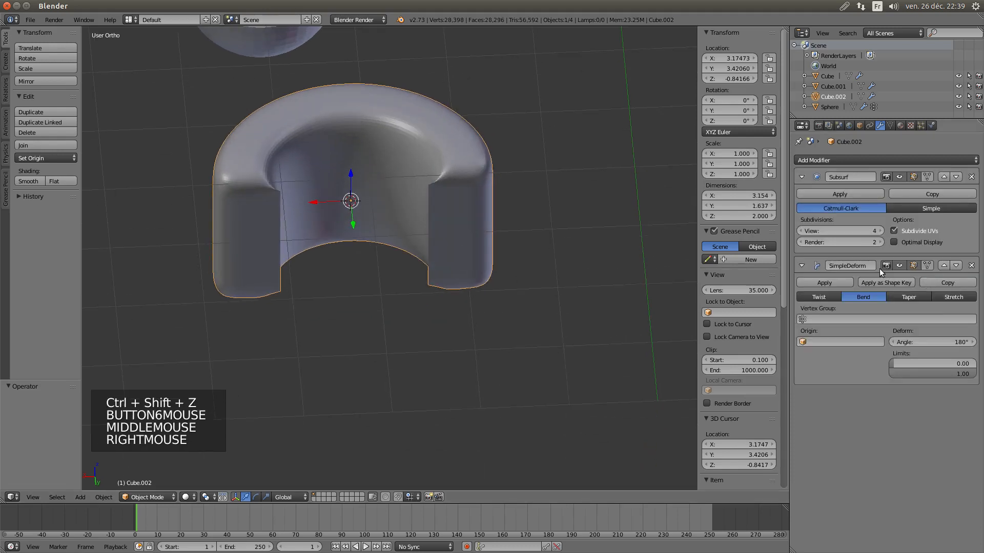
key(Tab)
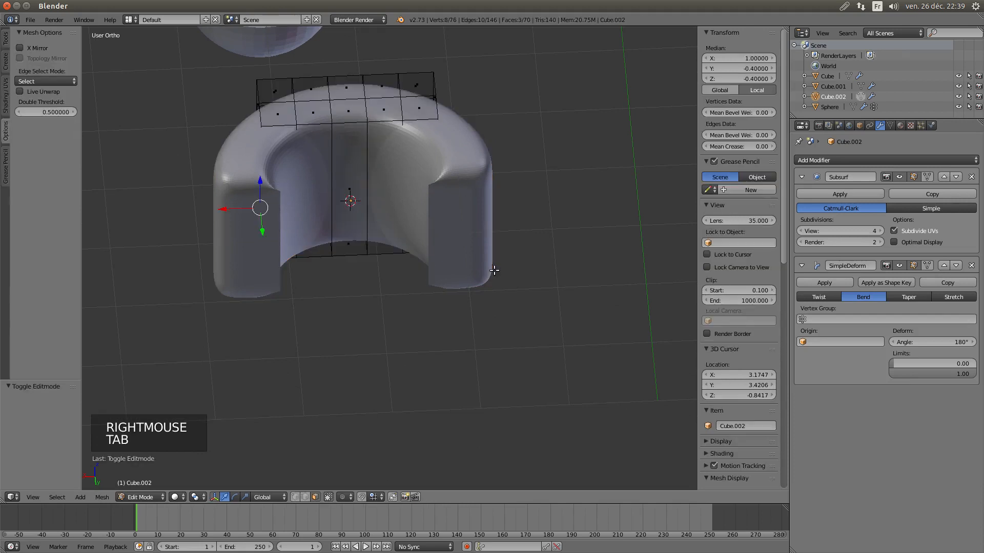
Select an upper end face, toggle SimpleDeform's edit-cage display on and off, and turn on the Subsurf edit-cage display
middle_drag(494, 275, 363, 227)
right_click(342, 250)
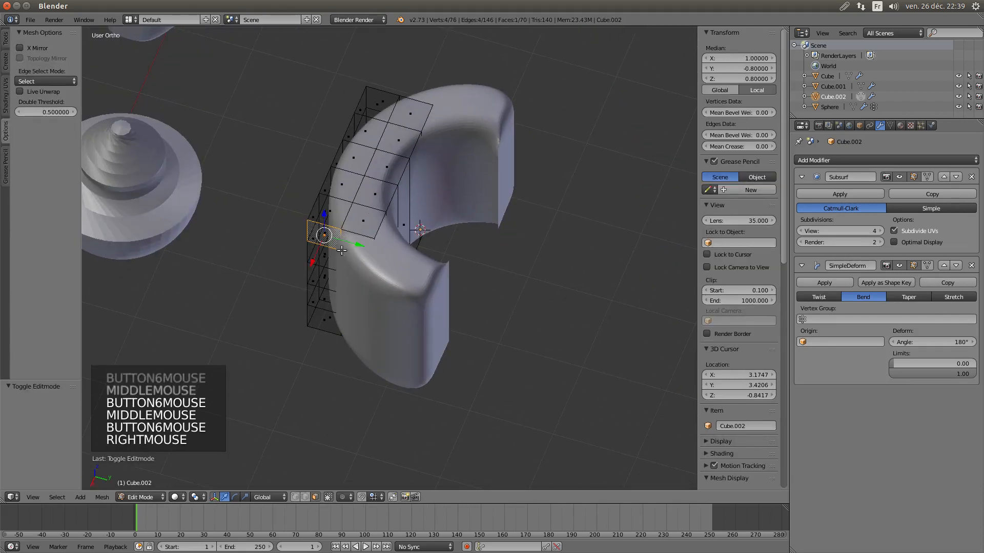
click(927, 265)
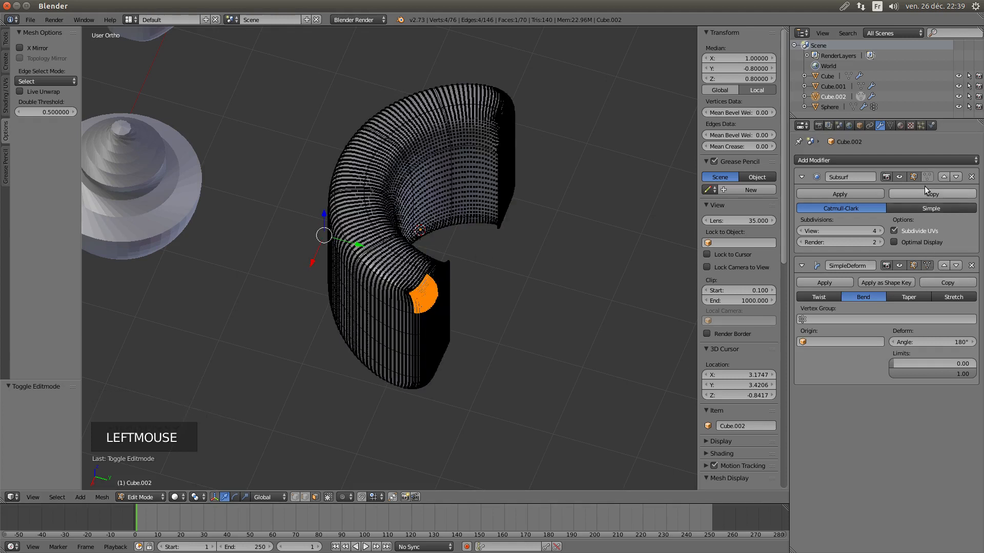
click(928, 177)
click(928, 266)
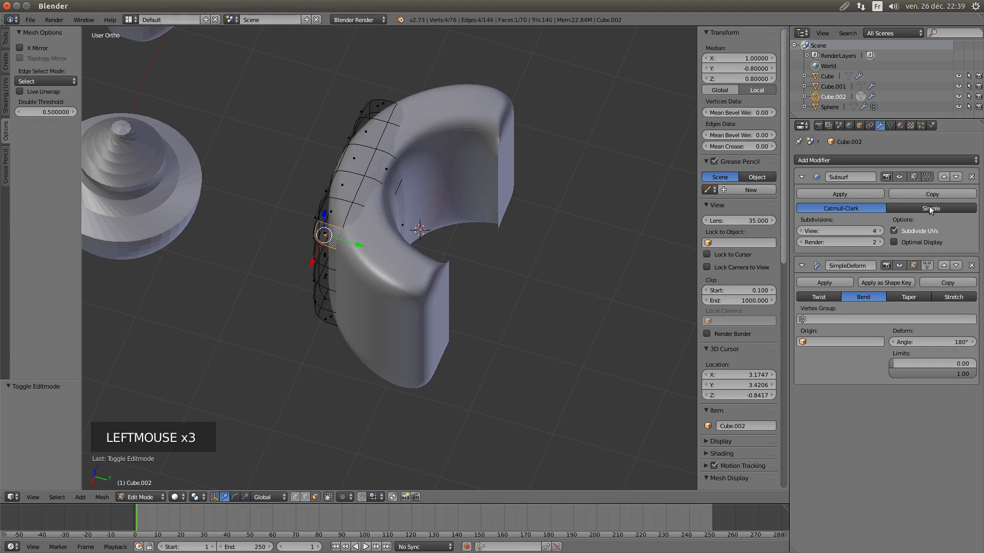
click(928, 177)
click(929, 177)
Move SimpleDeform back above Subsurf and turn off Subsurf's edit-cage display
click(944, 266)
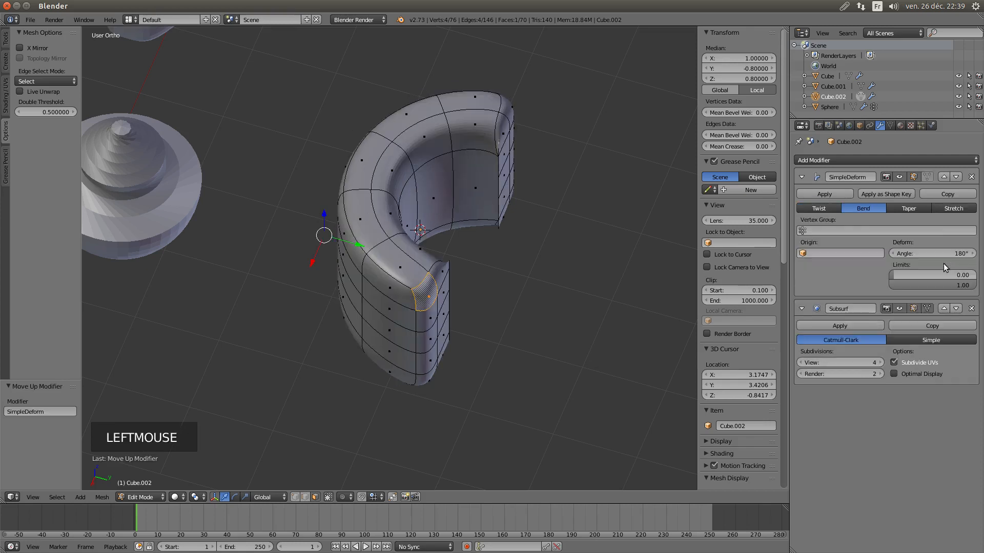
click(928, 177)
click(928, 177)
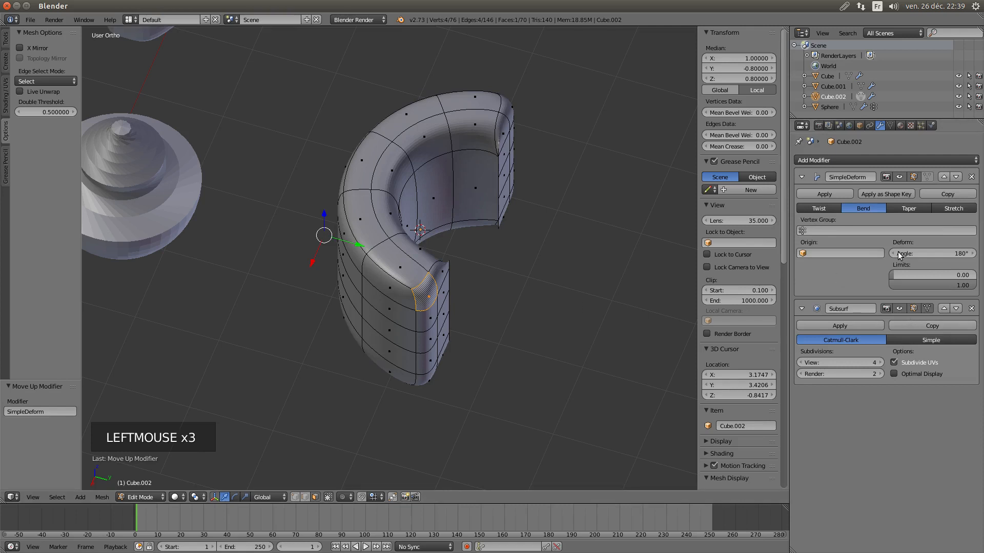
click(928, 308)
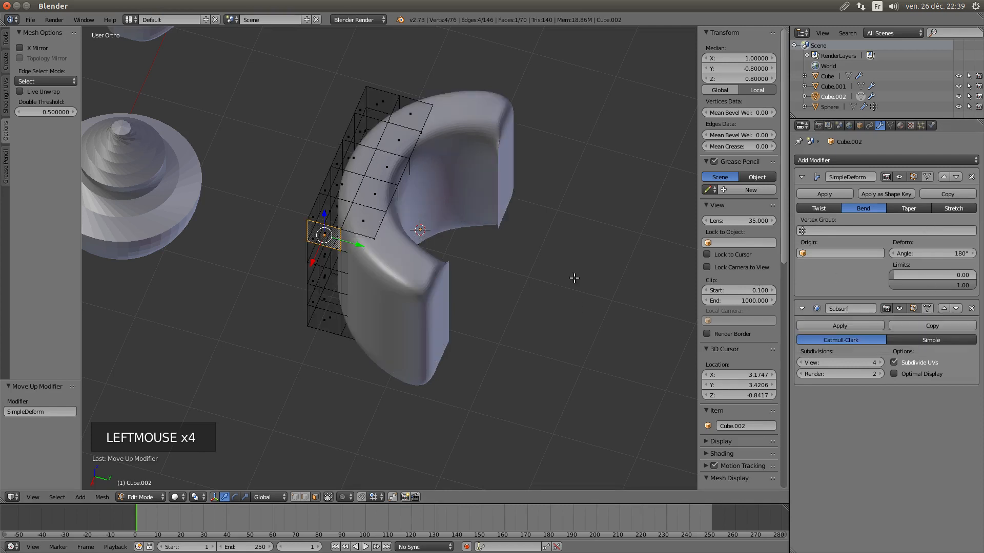
middle_drag(480, 282, 409, 271)
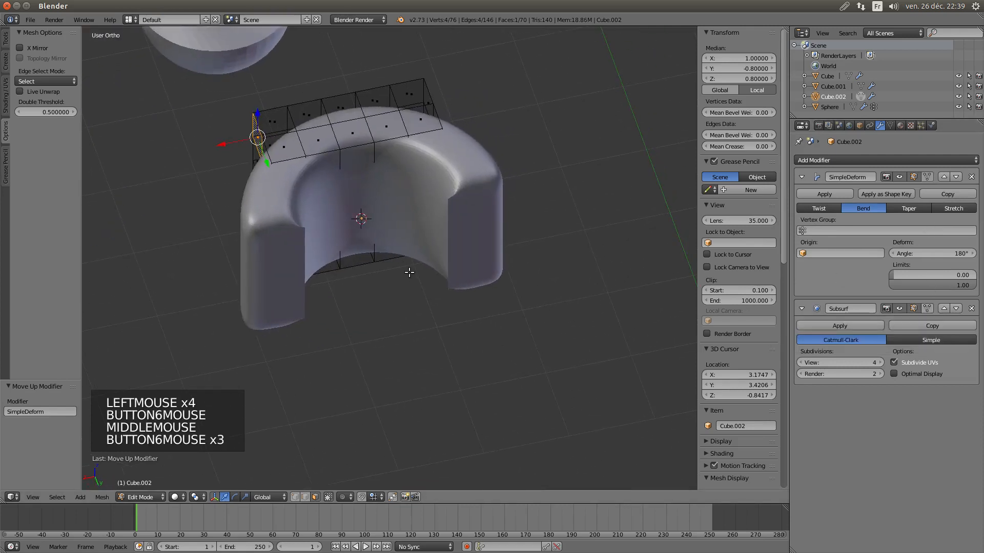
Turn on the edit-cage display of SimpleDeform and Subsurf, and set Subsurf's viewport subdivisions to 0
click(927, 177)
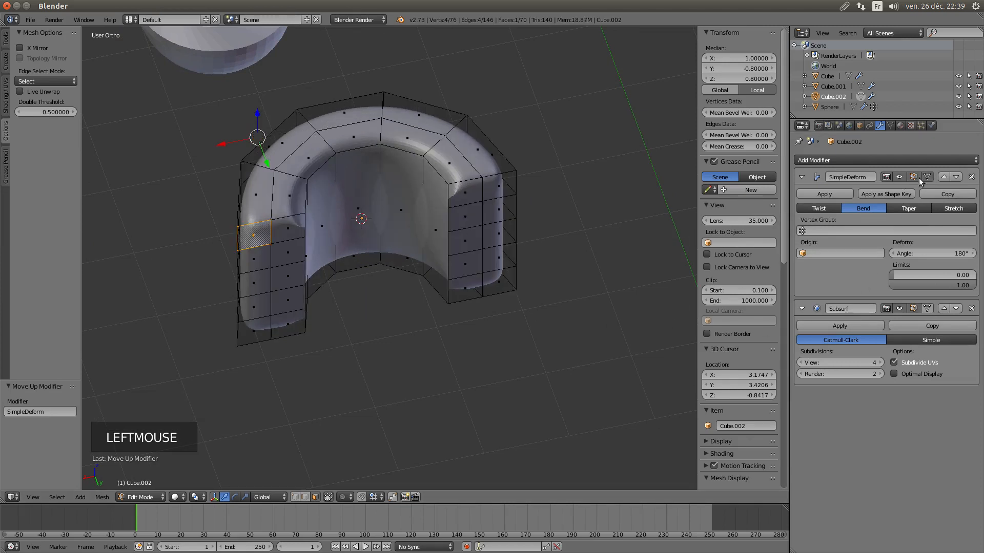
click(928, 309)
scroll(451, 282, up, 4)
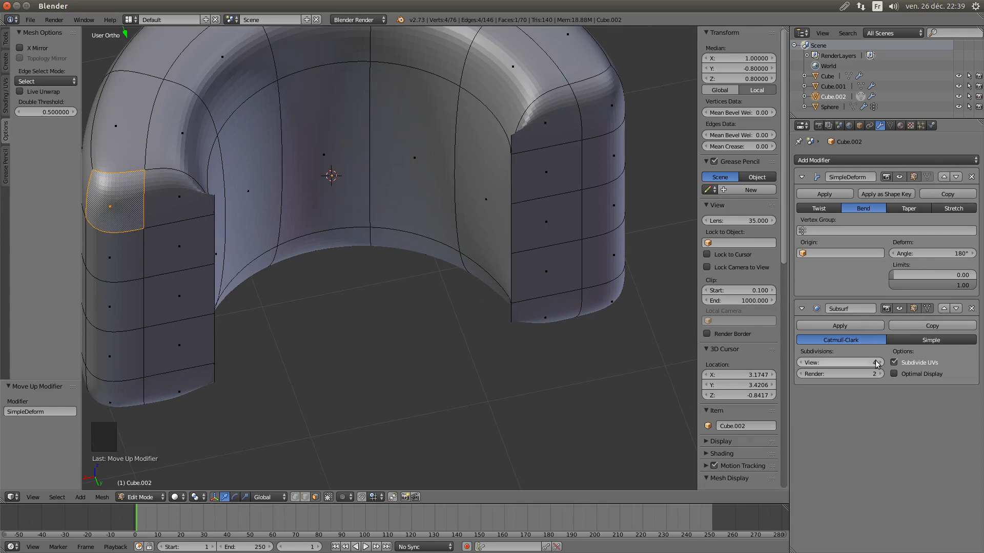
drag(874, 362, 800, 362)
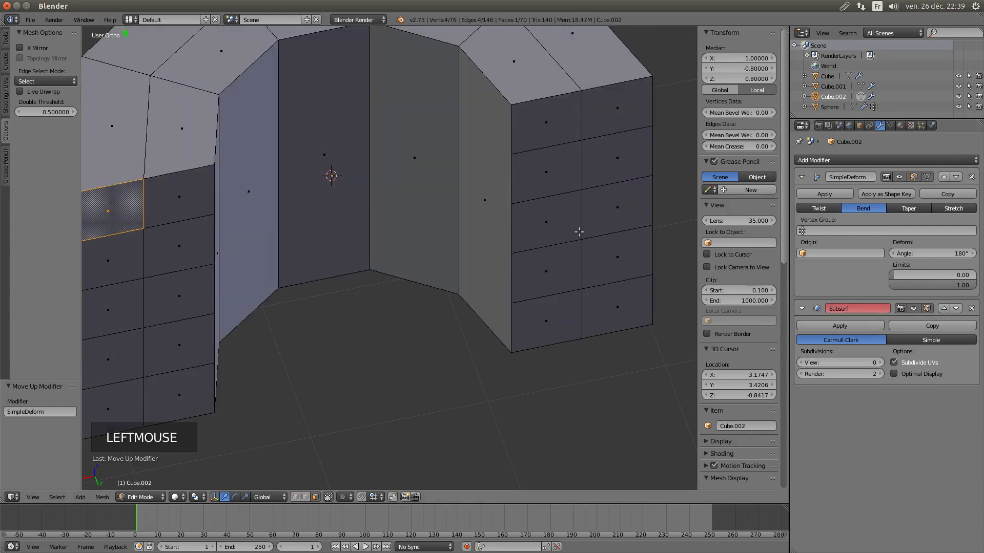
Examine the unsmoothed arch's end faces, outer sides and inner wall from several angles to compare their edge divisions
scroll(577, 233, down, 2)
middle_drag(562, 233, 478, 249)
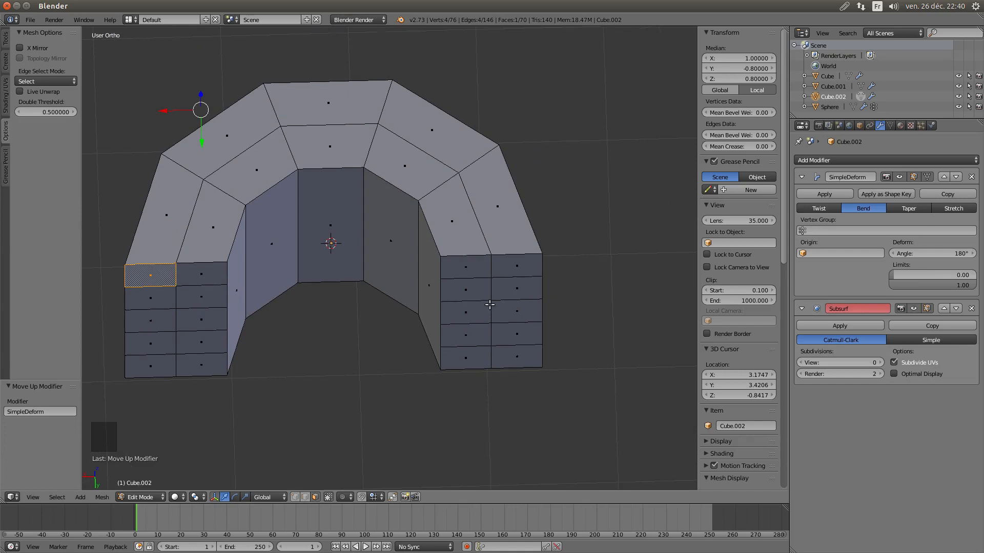
middle_drag(490, 305, 486, 264)
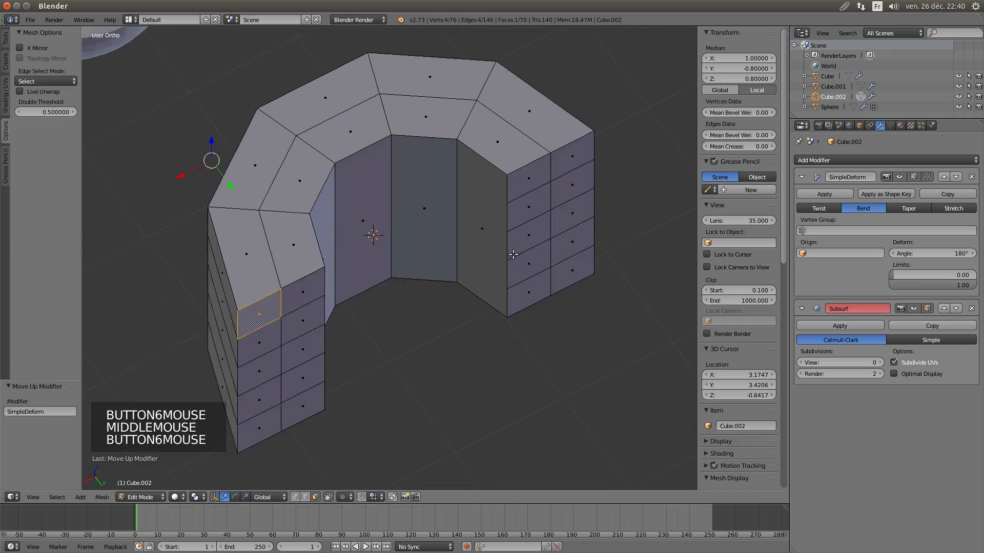
middle_drag(480, 272, 304, 283)
middle_drag(417, 280, 393, 272)
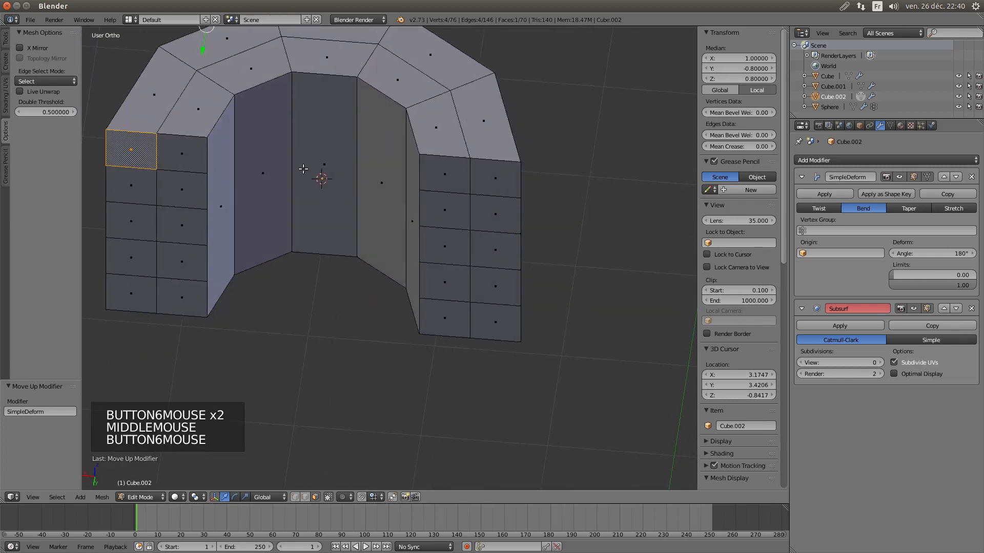
middle_drag(304, 169, 496, 189)
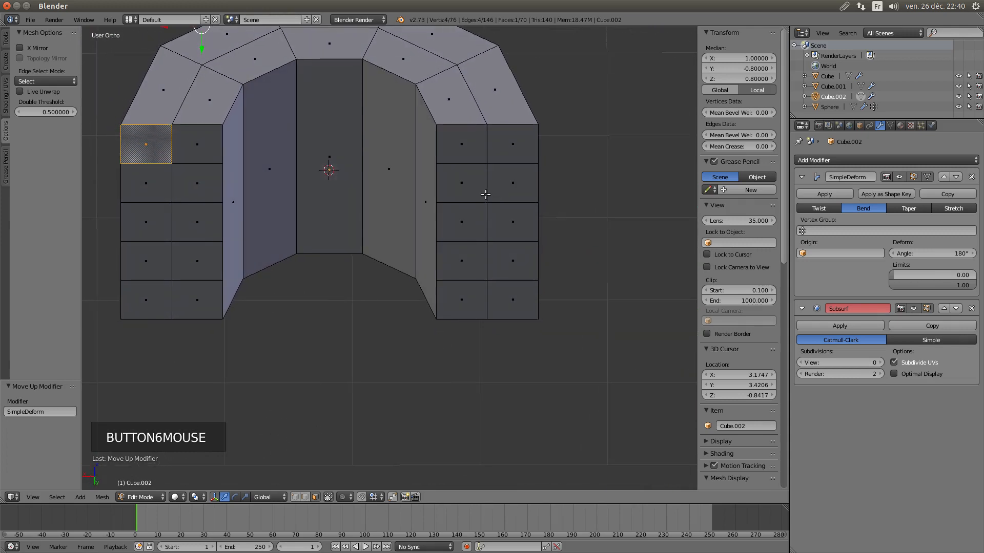
scroll(485, 195, up, 1)
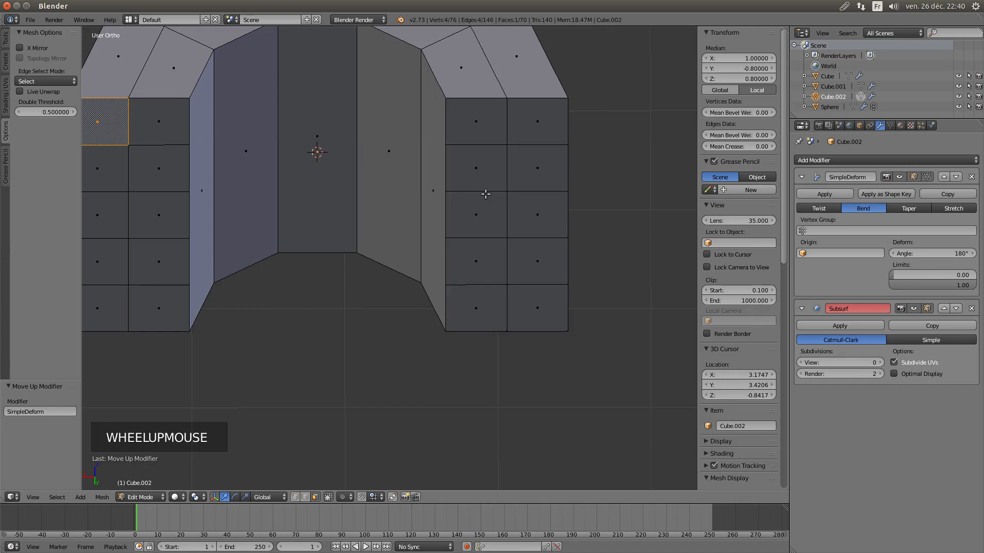
middle_drag(484, 190, 492, 169)
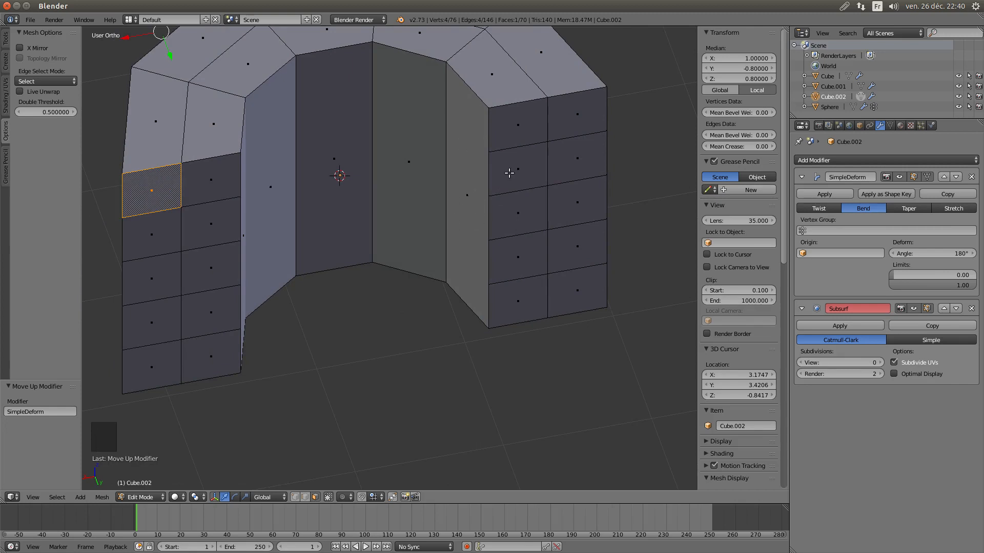
middle_drag(497, 152, 516, 164)
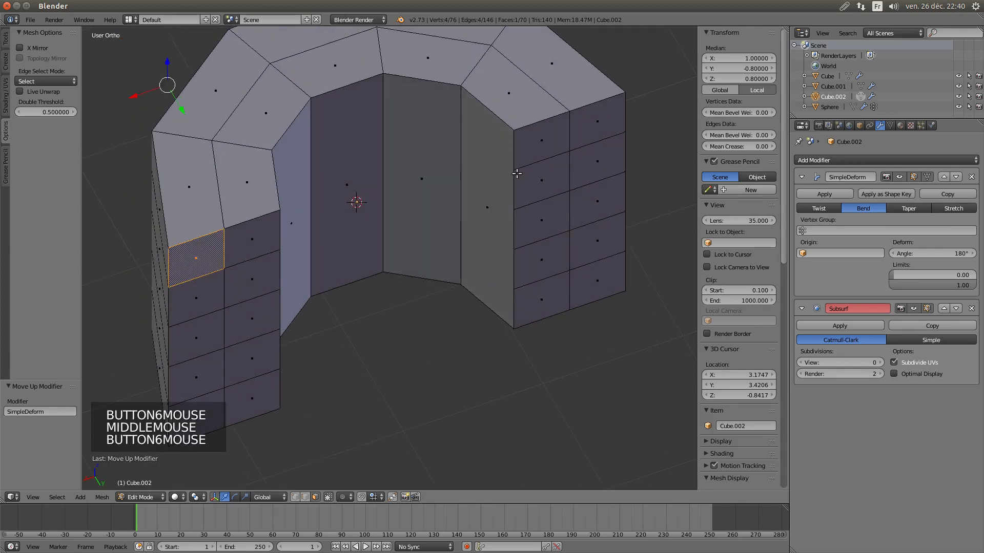
scroll(517, 174, up, 2)
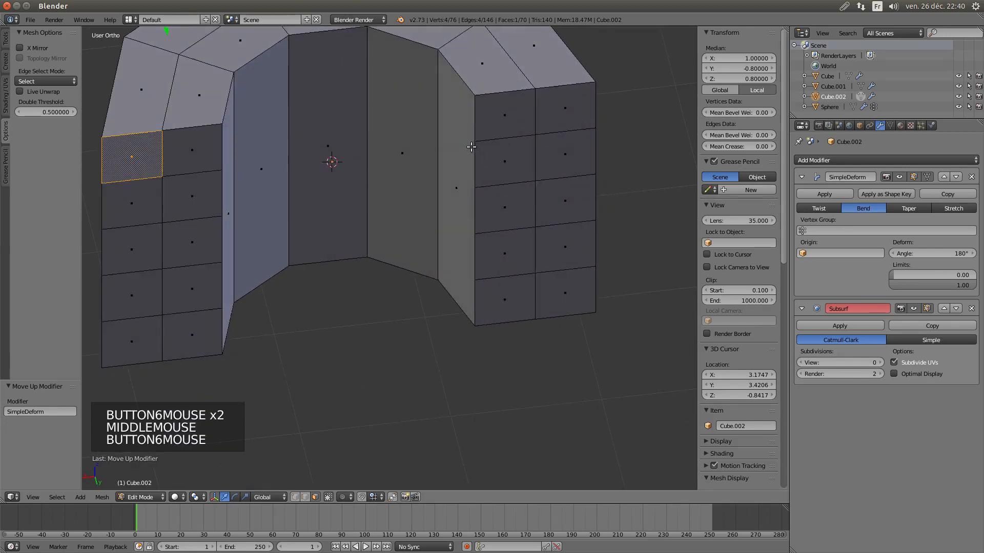
middle_drag(470, 147, 496, 157)
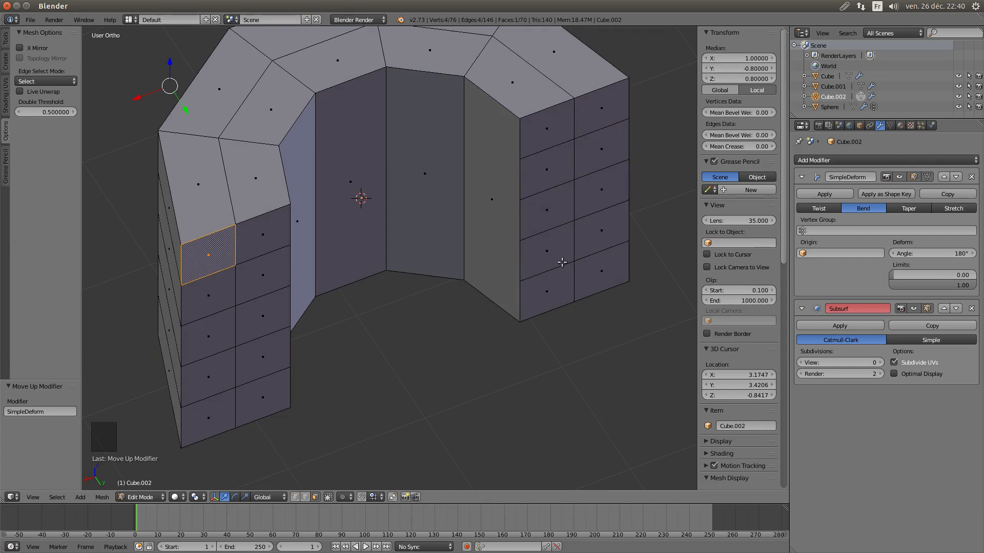
middle_drag(561, 262, 551, 238)
scroll(548, 220, down, 1)
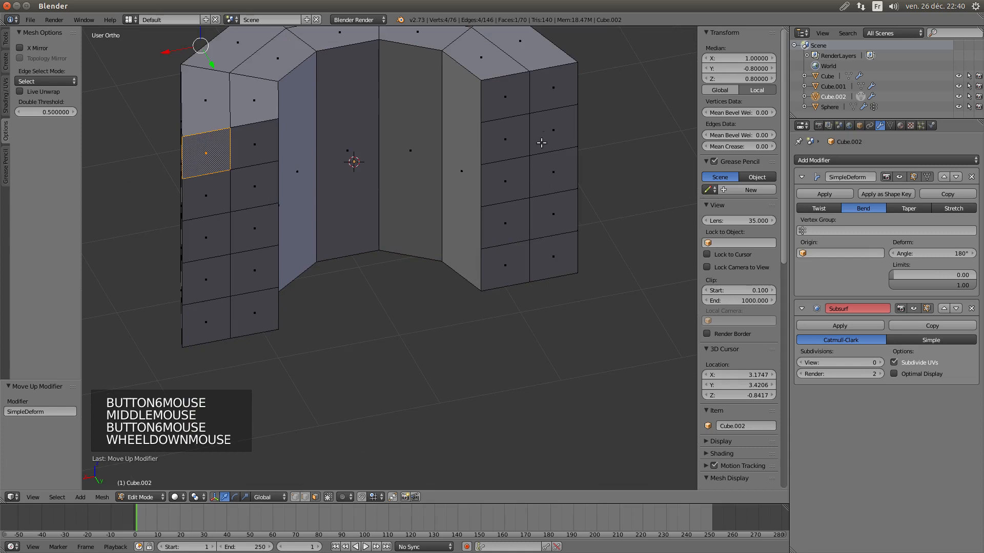
middle_drag(552, 124, 447, 125)
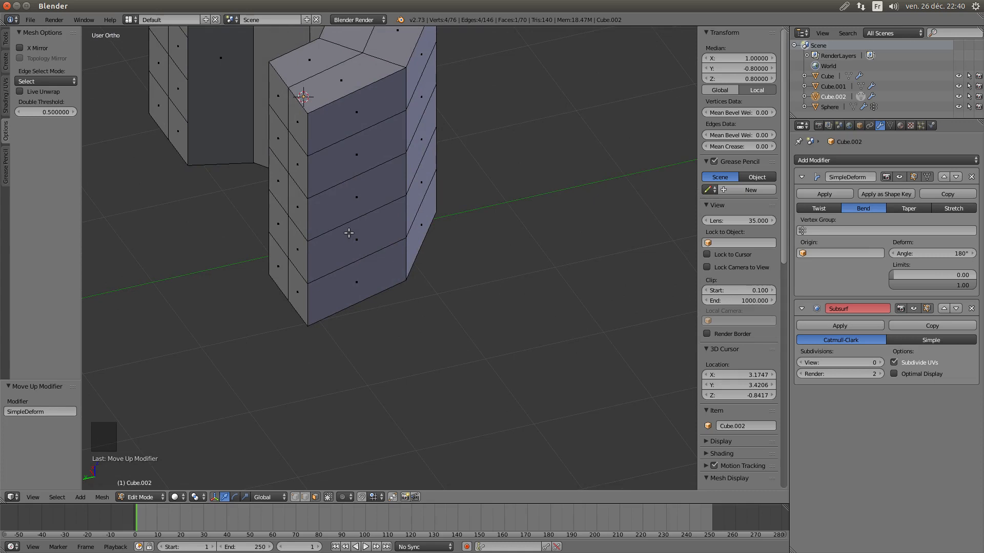
middle_drag(349, 233, 464, 208)
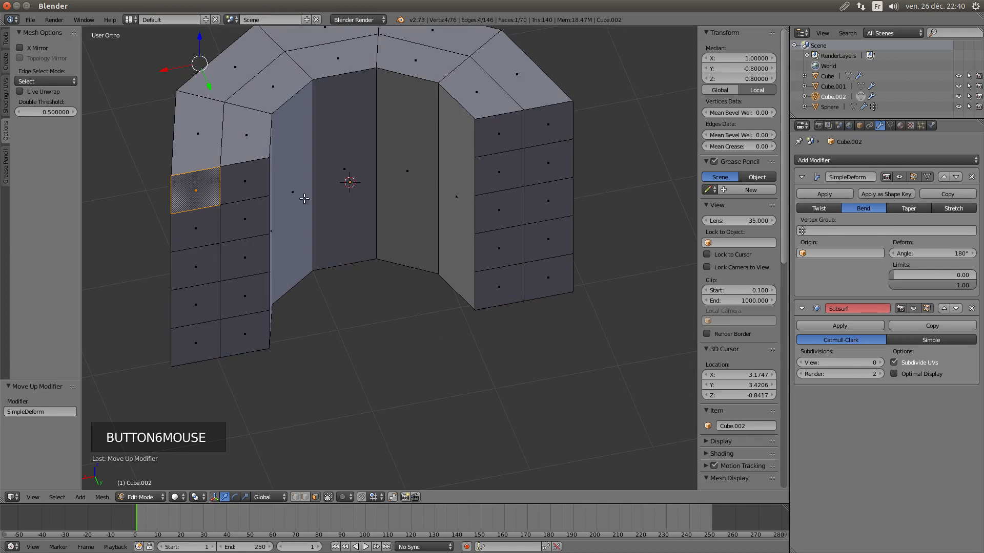
middle_drag(296, 192, 251, 189)
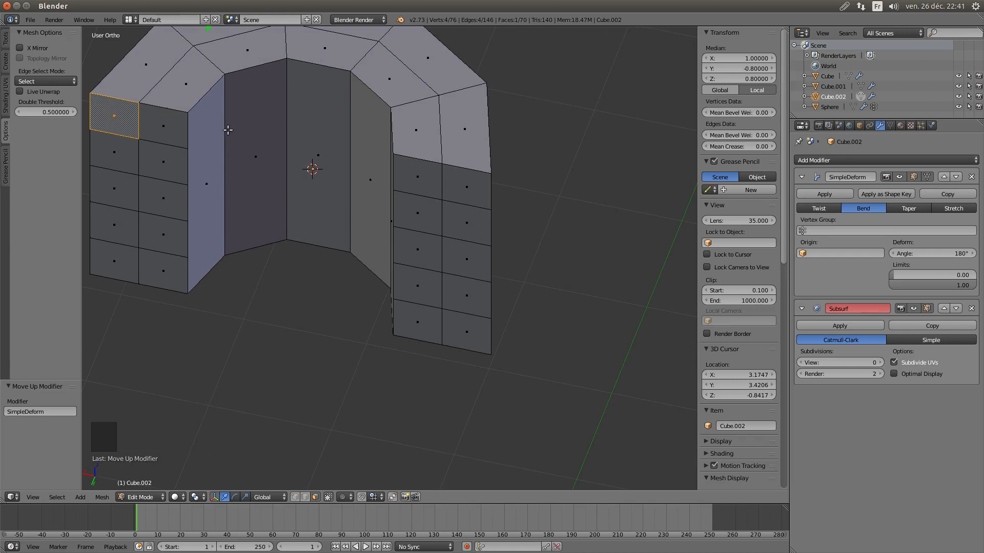
Add four evenly spaced loop cuts along the arch's undivided inner wall, without sliding them
key(ctrl+r)
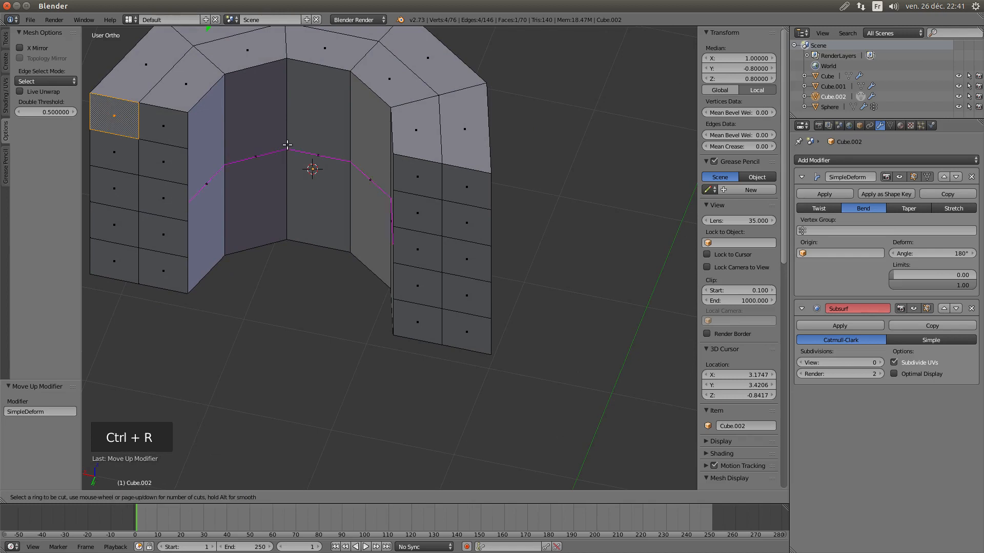
scroll(287, 146, up, 1)
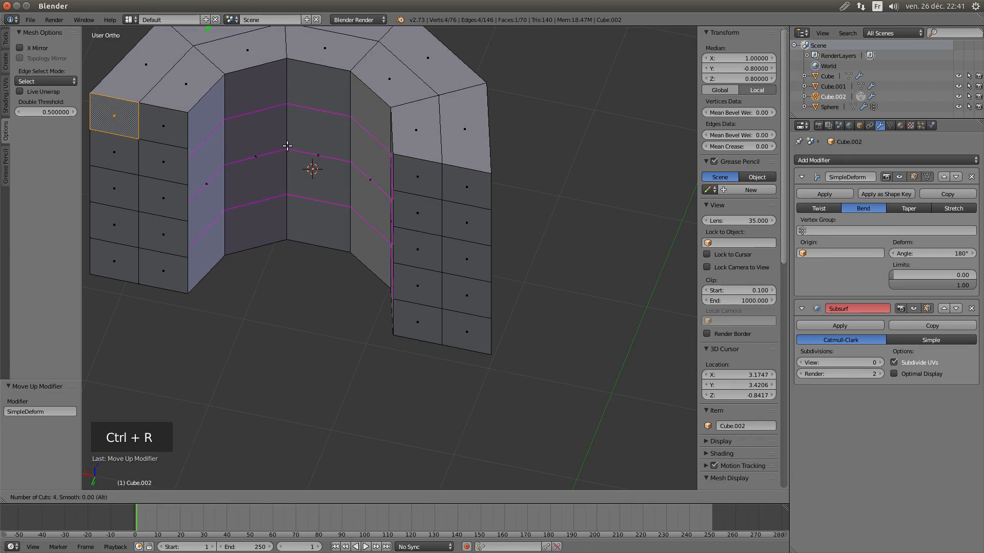
click(288, 146)
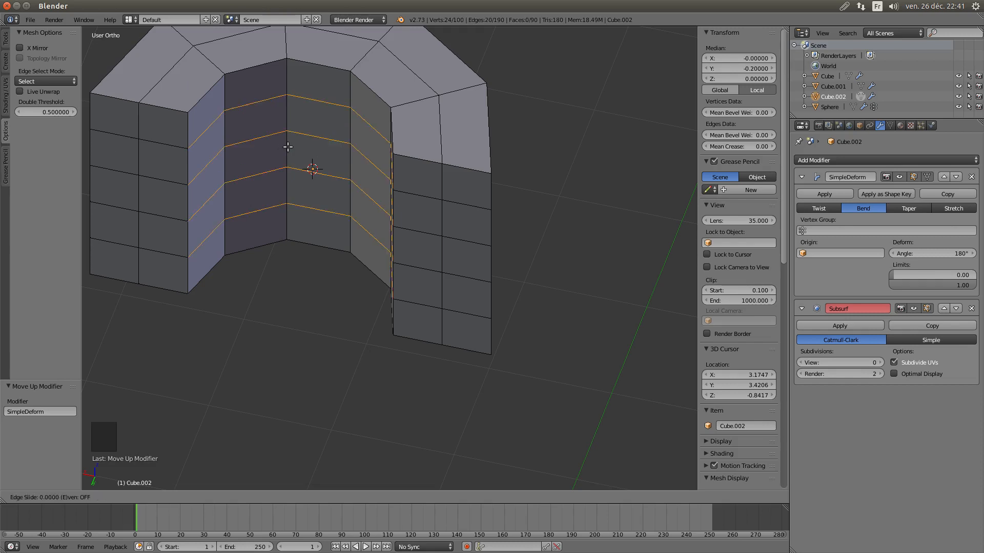
click(287, 146)
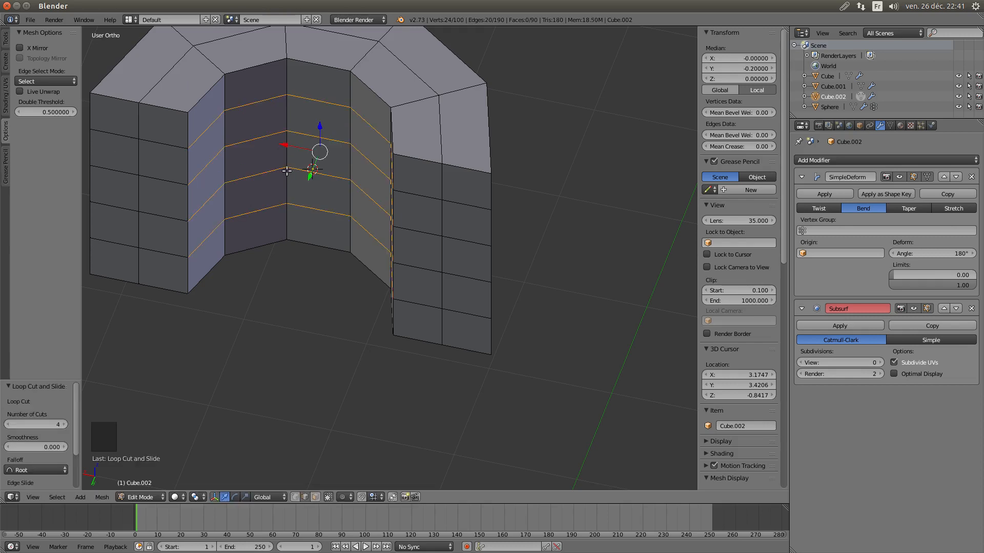
middle_drag(287, 147, 473, 168)
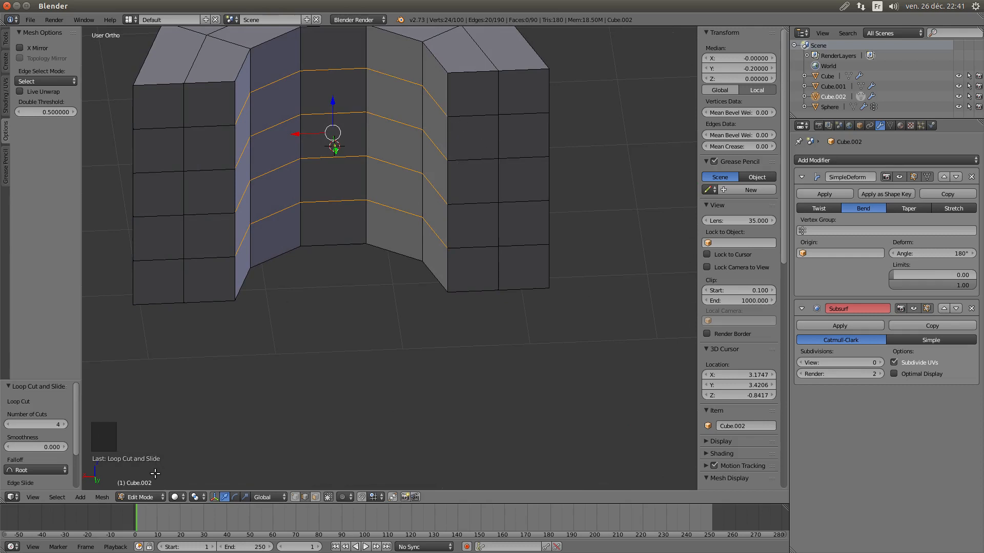
click(145, 494)
click(149, 474)
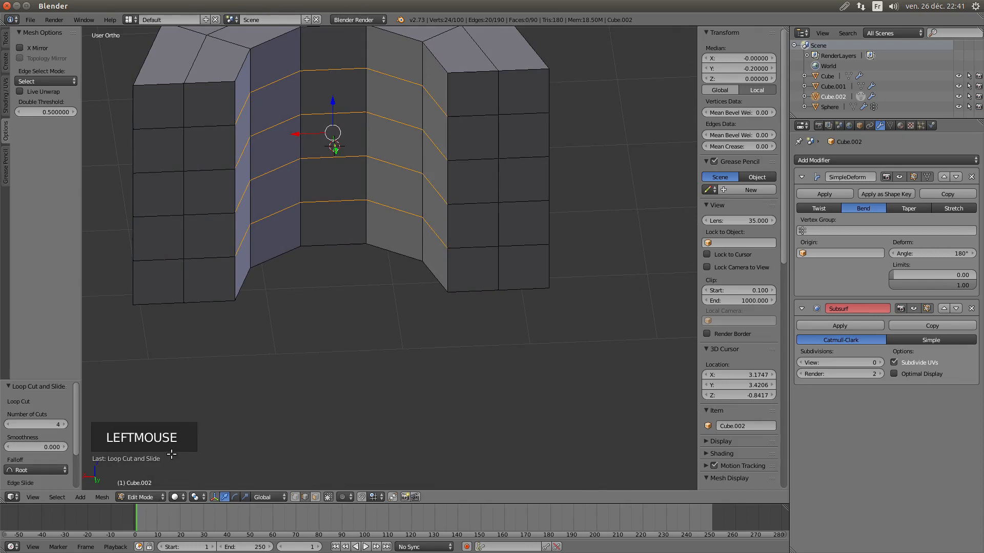
Select the whole arch mesh and merge its duplicate vertices with Remove Doubles
key(Tab)
key(Tab)
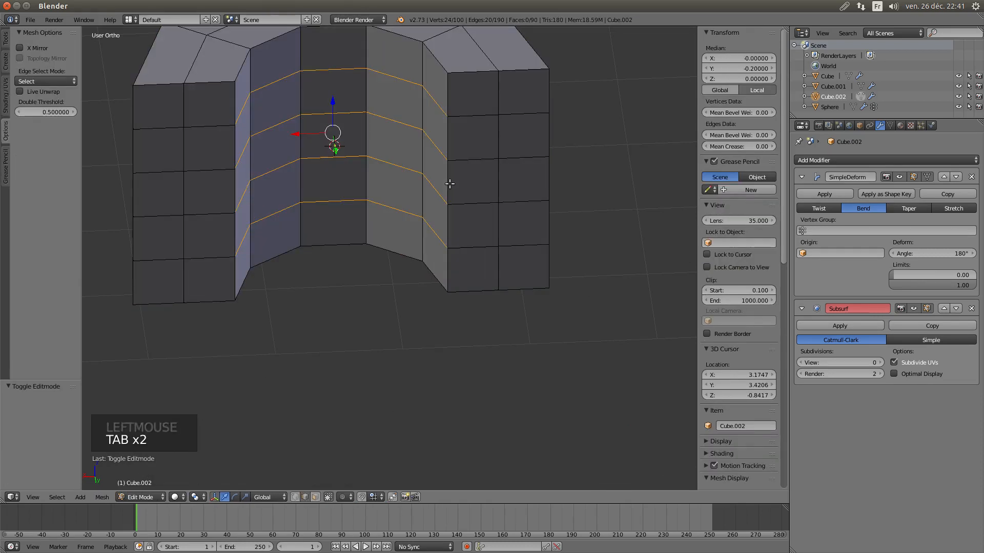
key(a)
key(a)
key(a)
key(a)
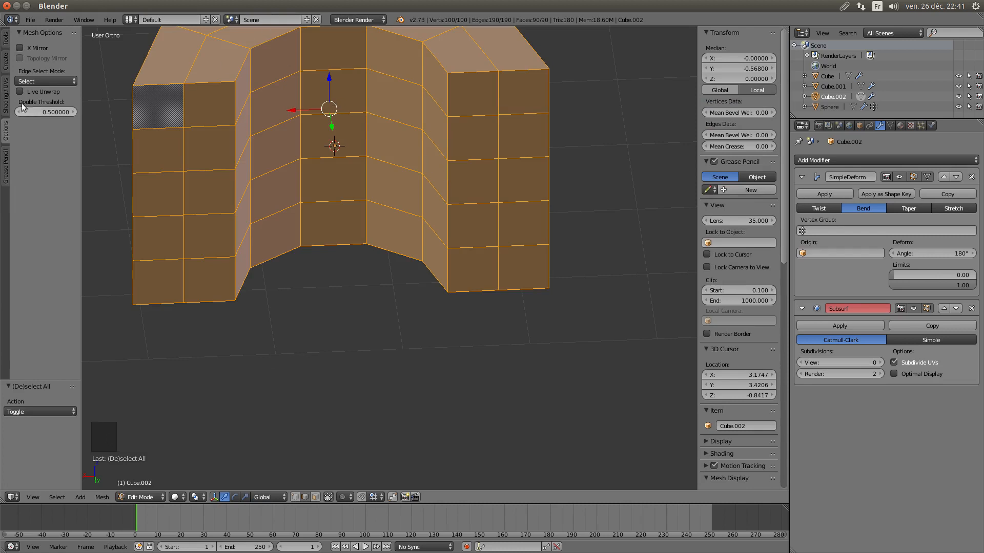
click(7, 59)
click(4, 41)
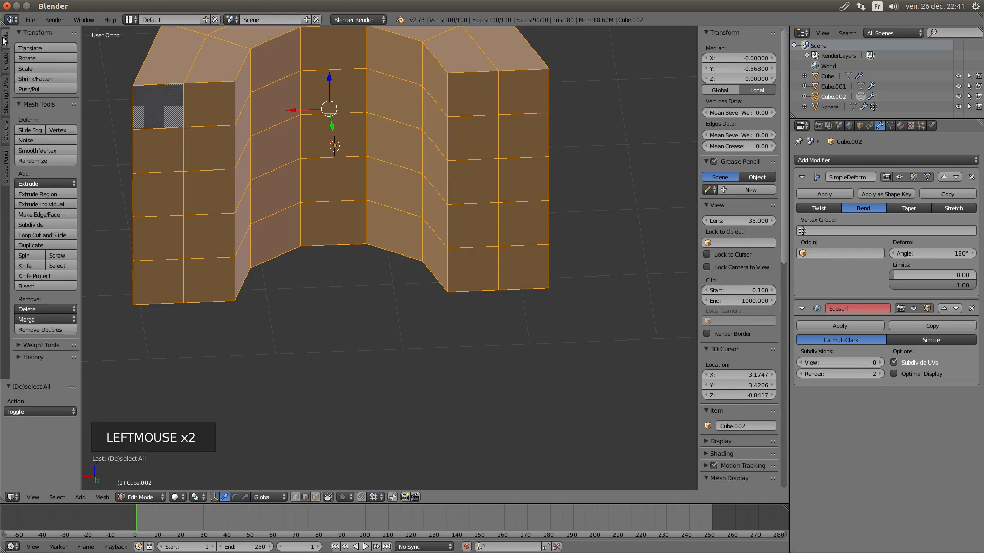
click(50, 333)
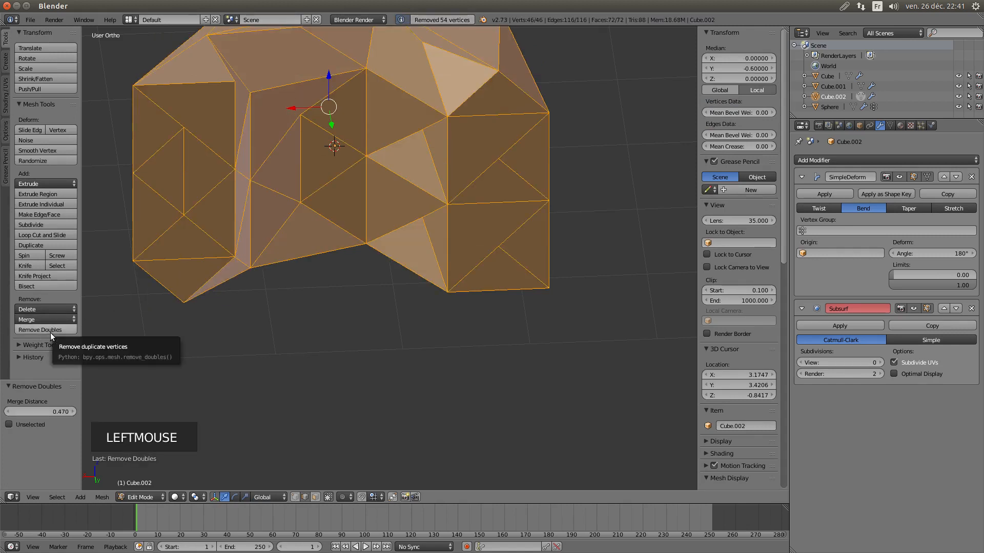
Set the merge distance of Remove Doubles to 0.001
click(60, 413)
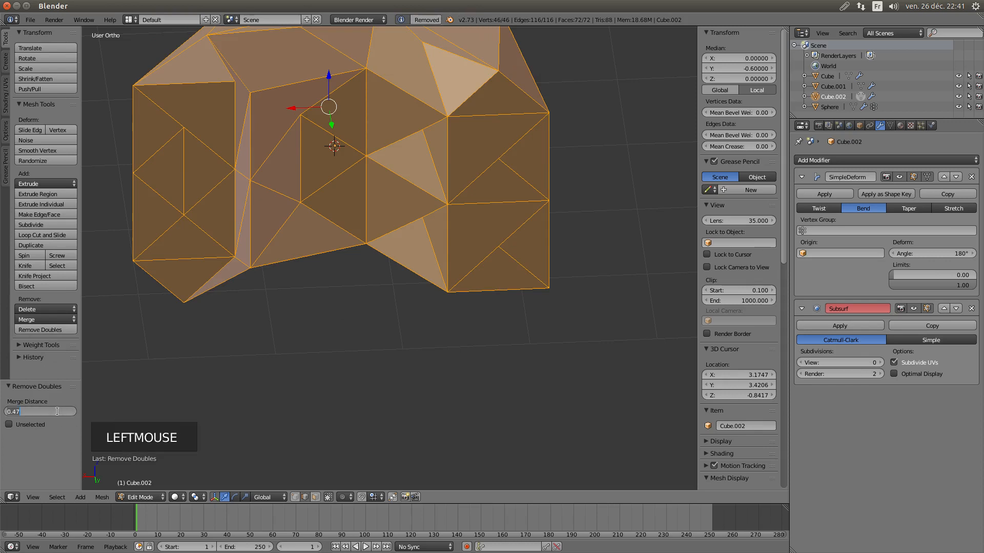
text(0.00)
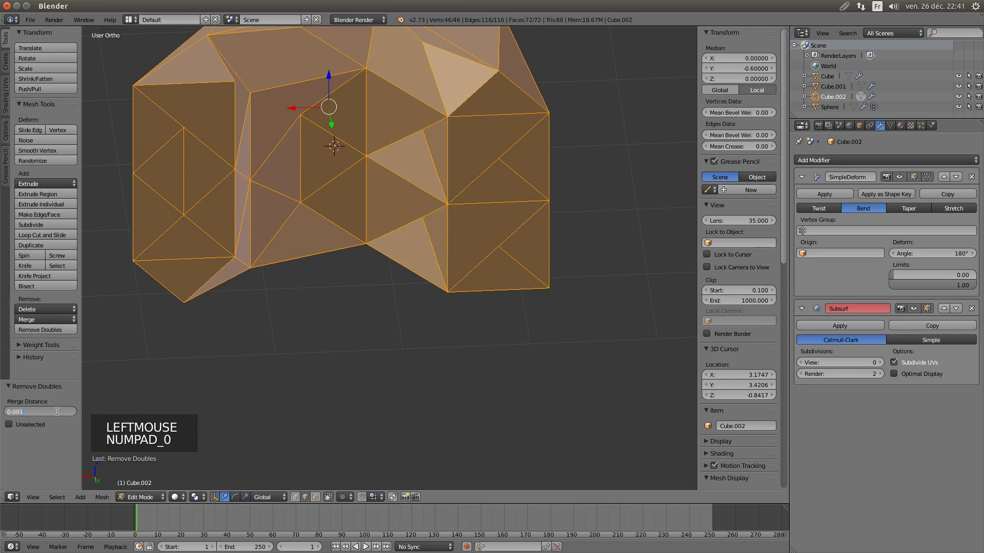
text(1)
key(Return)
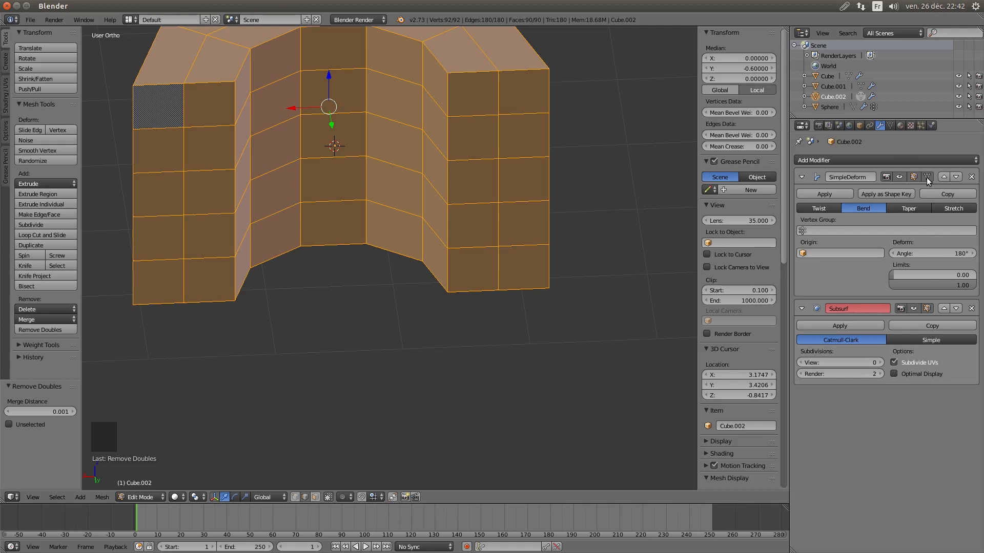
Move Subsurf above SimpleDeform in the modifier stack and set its viewport subdivisions to 4
click(945, 309)
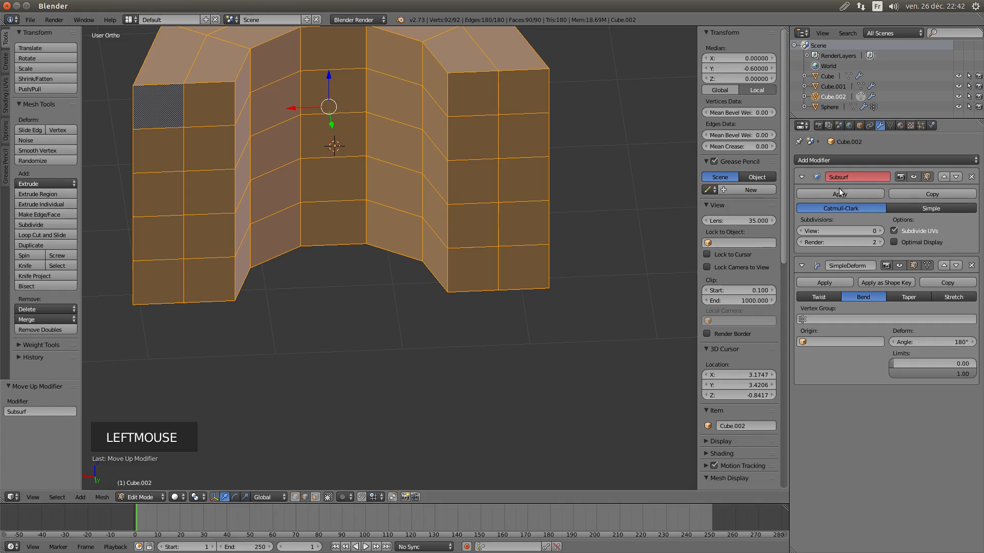
click(878, 231)
click(879, 231)
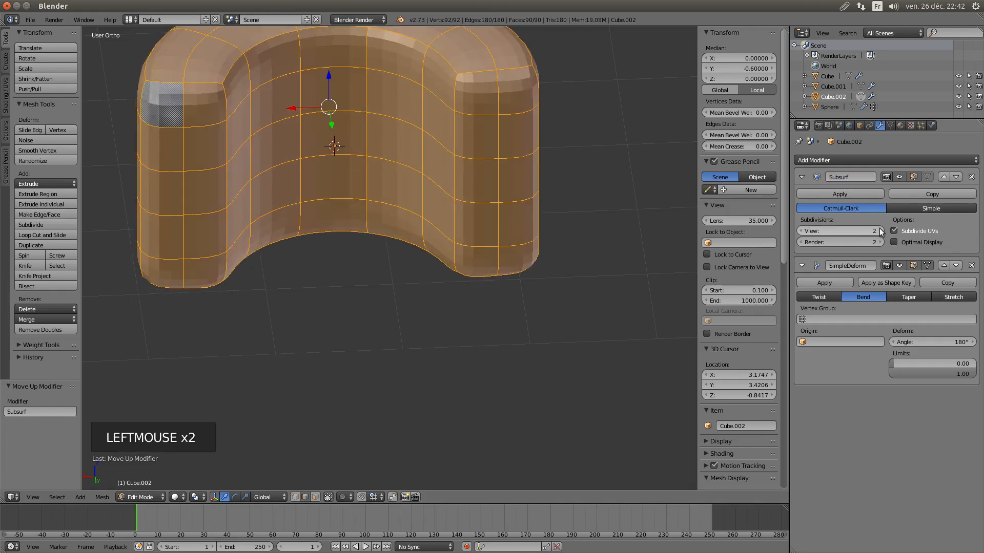
click(880, 232)
click(880, 232)
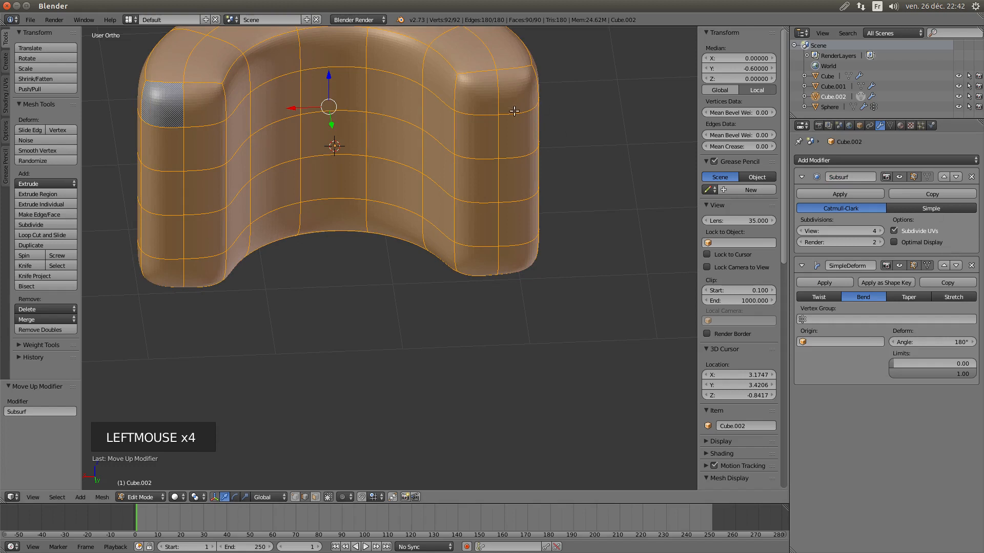
Add a single loop cut across the arch's right leg and slide it fully onto the end face
middle_drag(500, 212, 510, 216)
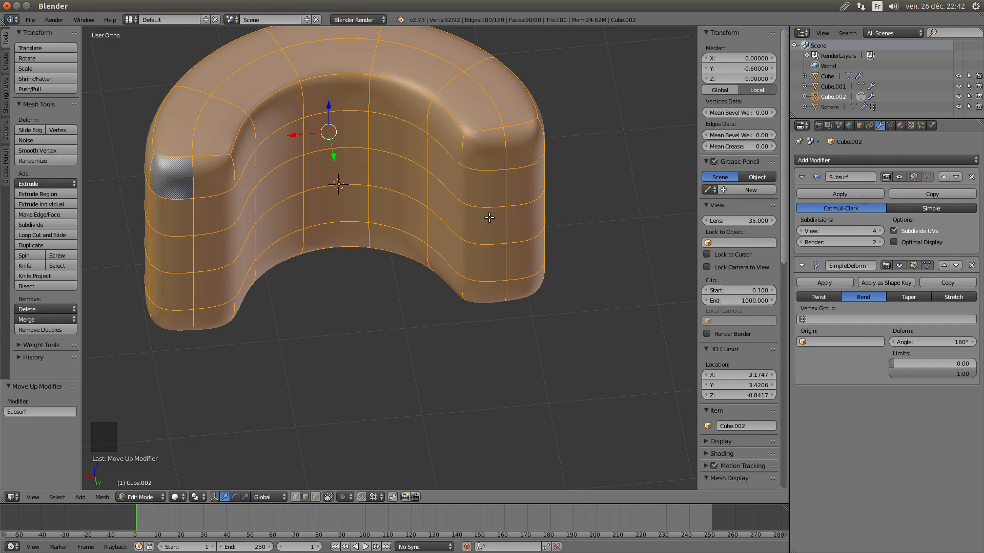
middle_drag(502, 210, 487, 187)
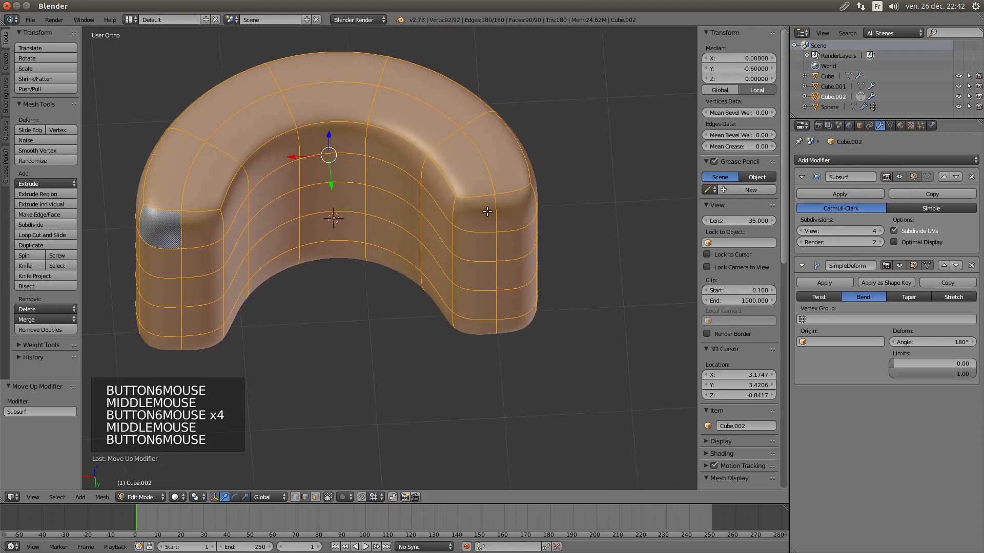
key(ctrl+r)
click(458, 189)
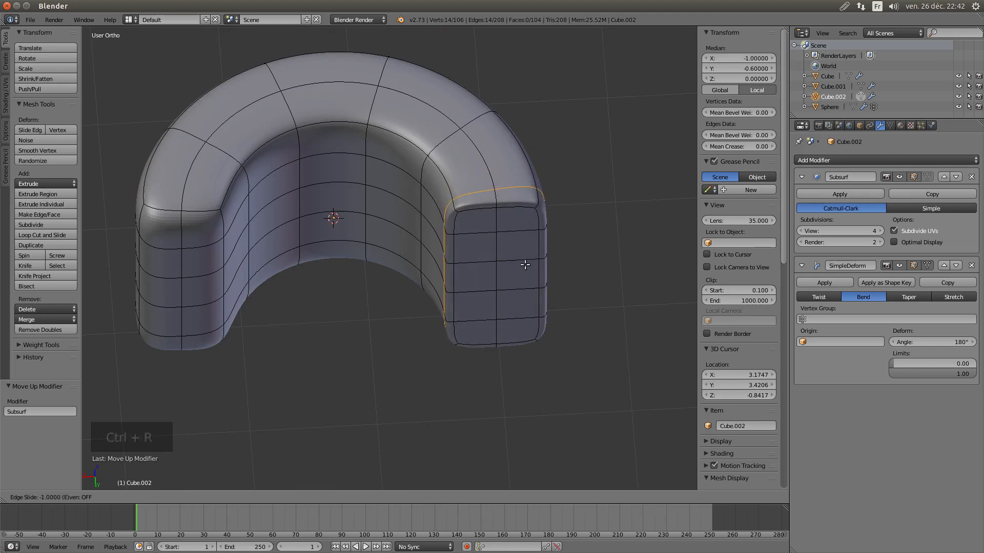
click(555, 292)
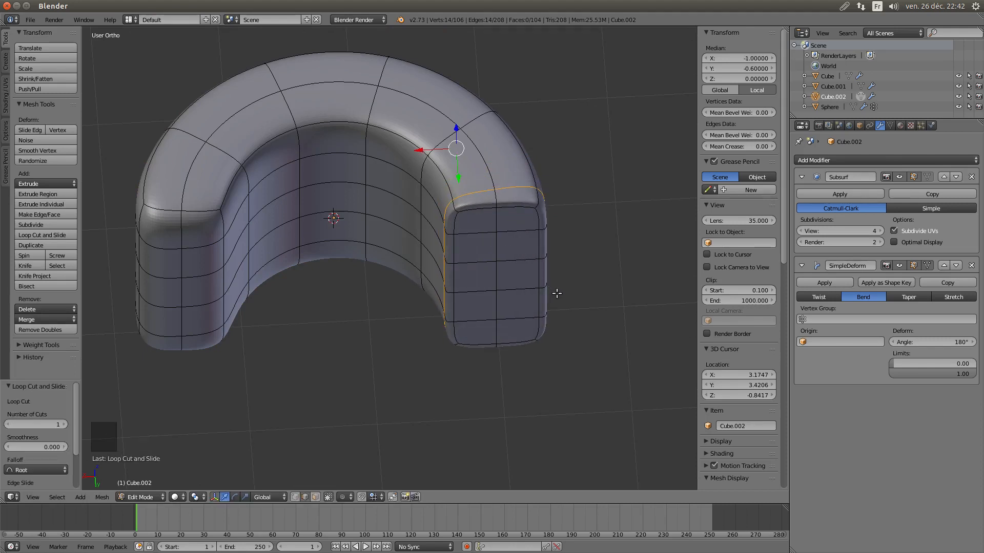
Try adding a loop cut across the arch's left leg near its end, and undo it
key(ctrl+r)
click(217, 199)
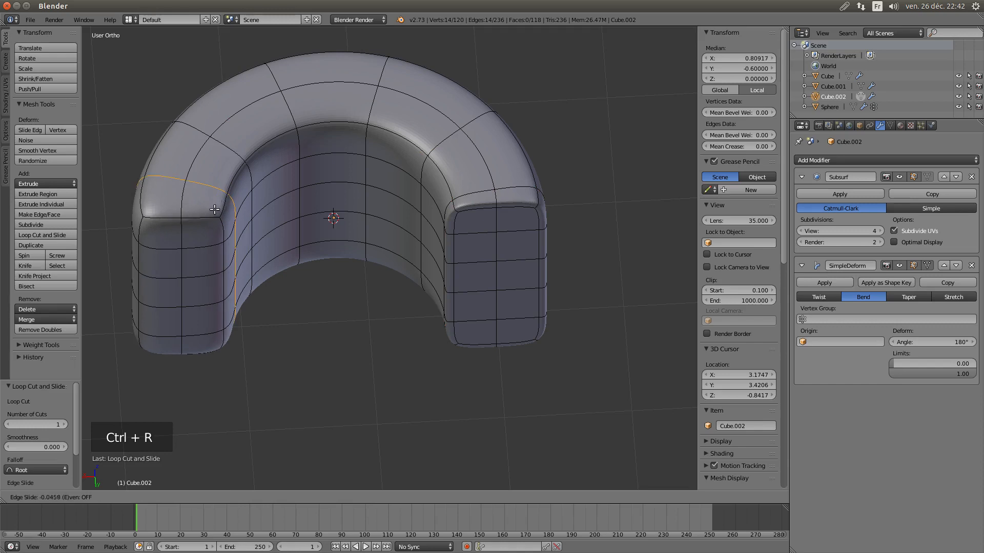
click(143, 280)
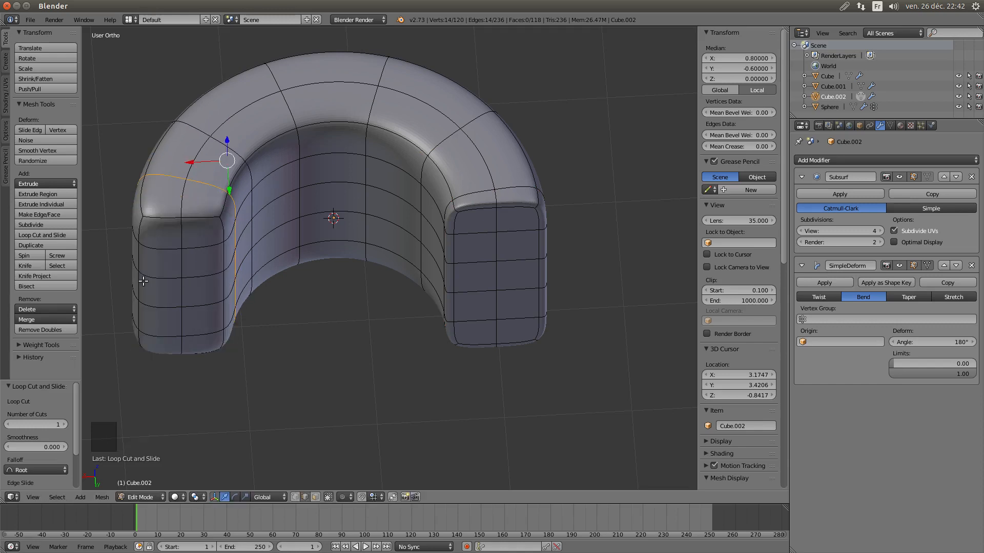
key(ctrl+z)
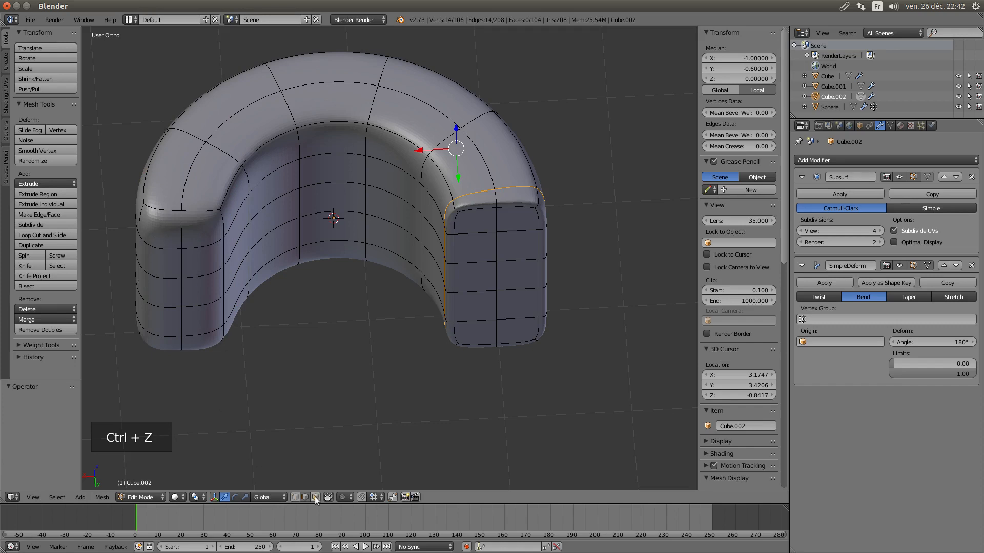
Switch to face selection and select all ten faces of the arch's left end
click(214, 296)
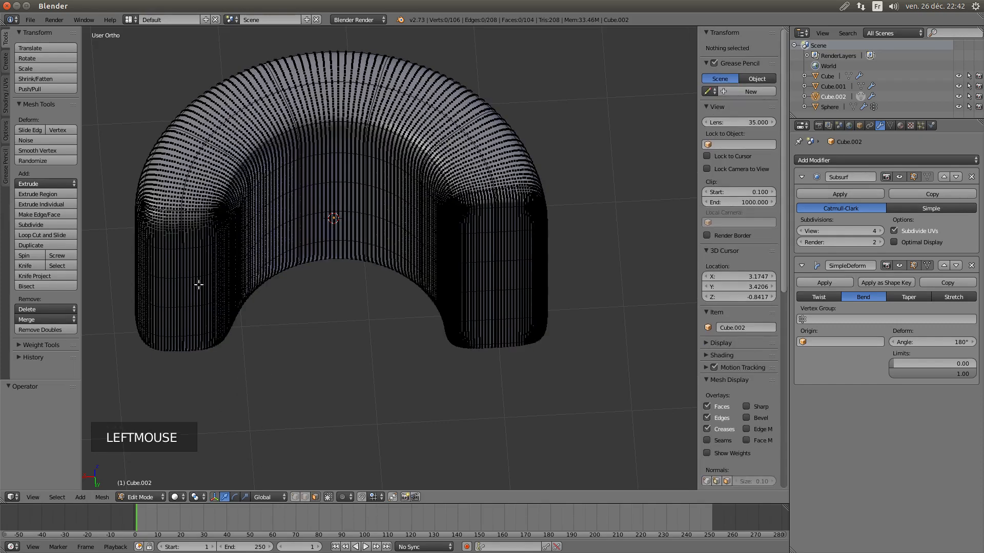
right_click(172, 242)
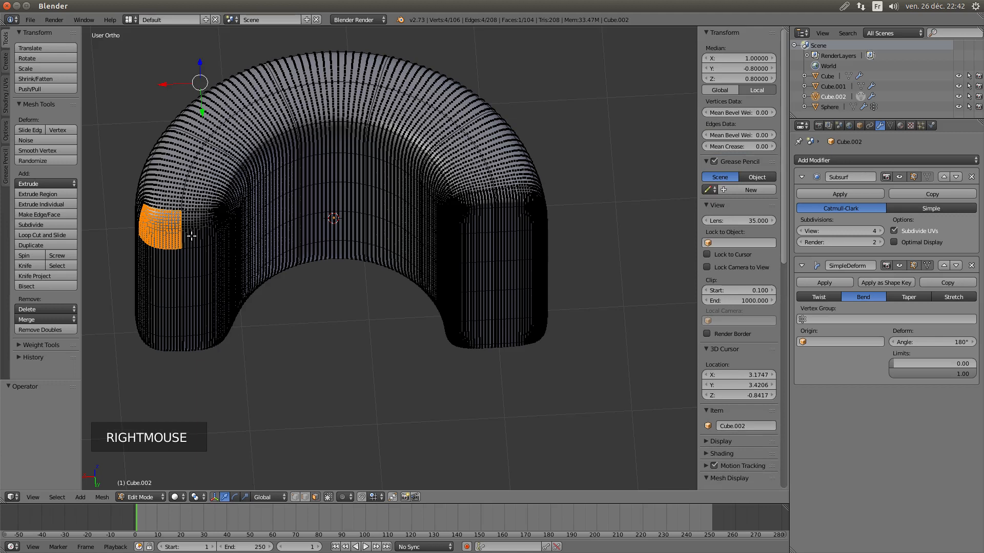
shift+right_click(193, 238)
shift+right_click(194, 256)
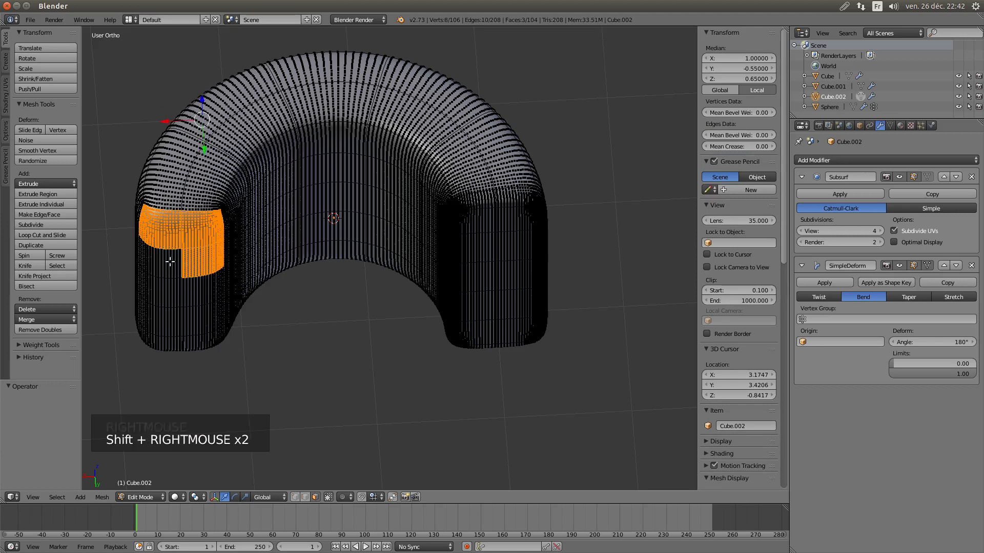
shift+right_click(169, 266)
shift+right_click(172, 289)
shift+right_click(196, 295)
shift+right_click(195, 314)
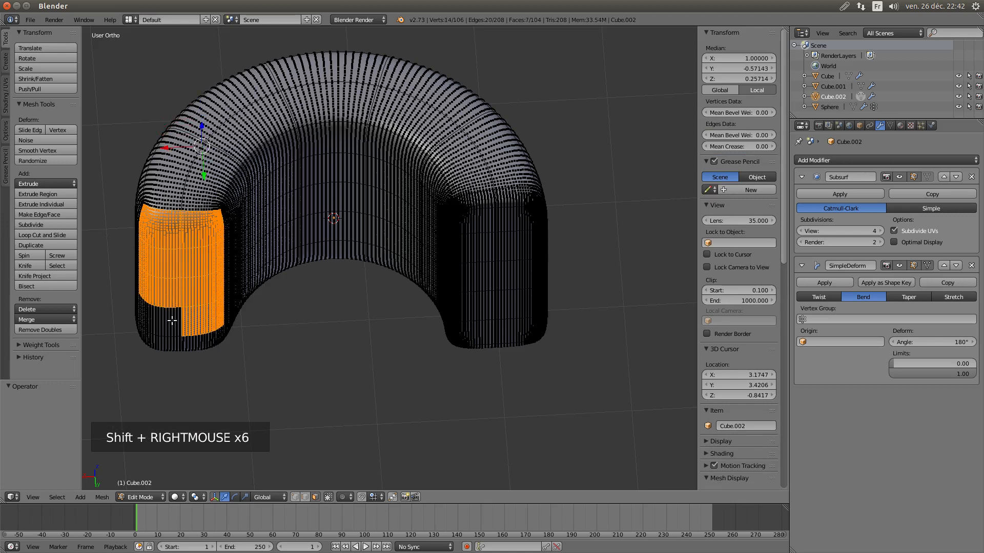
shift+right_click(172, 321)
shift+right_click(171, 338)
shift+right_click(199, 343)
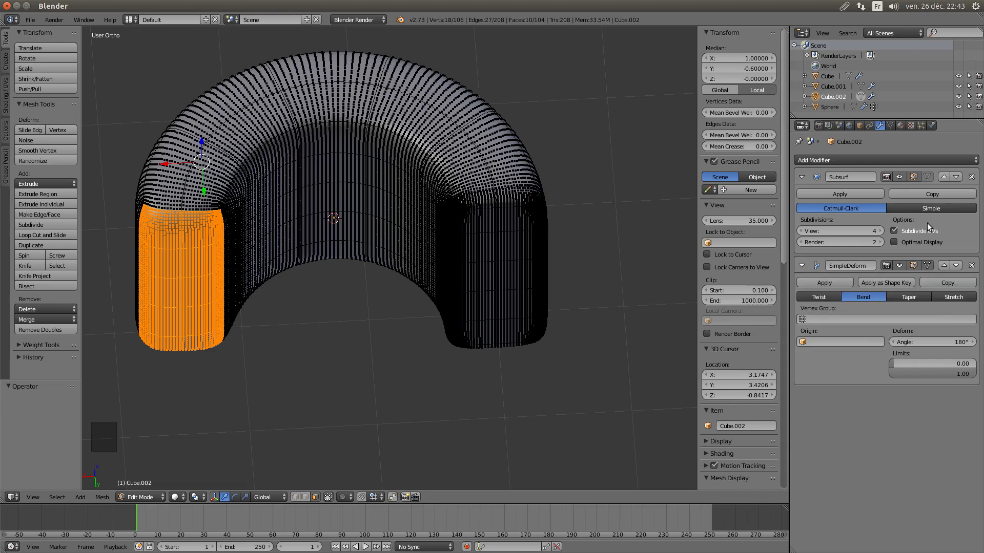
Toggle SimpleDeform's edit-cage adjustment off and back on, and set Subsurf's viewport subdivisions to 2
click(927, 266)
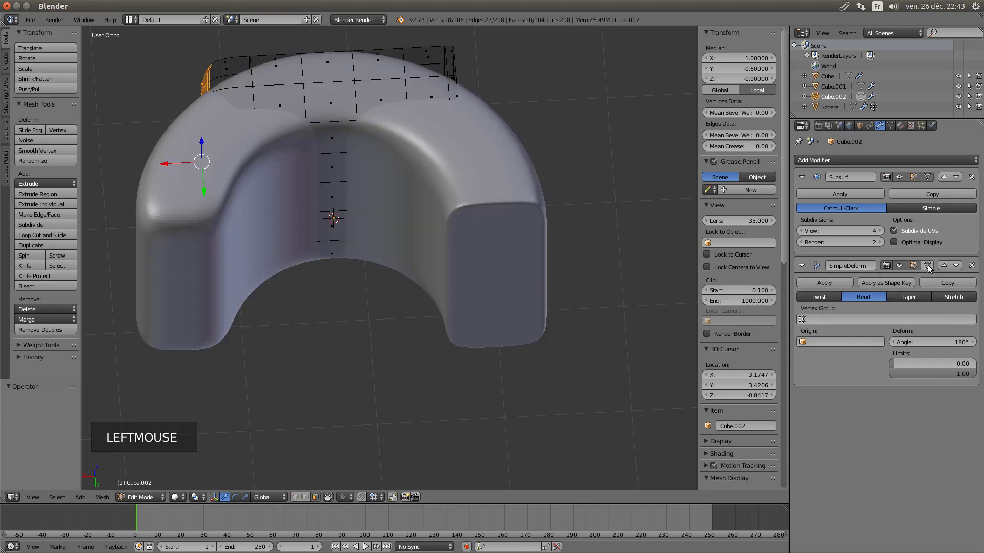
click(927, 265)
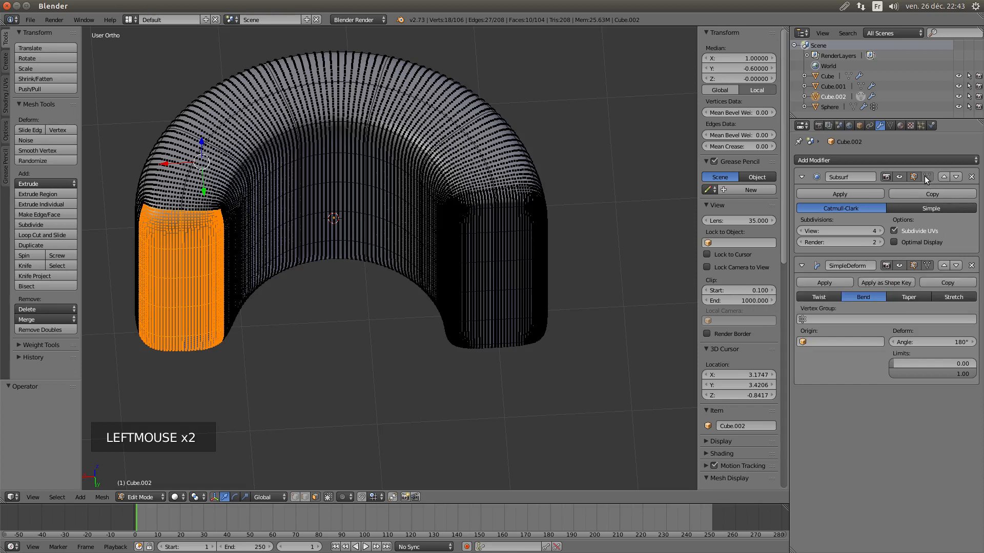
click(800, 232)
click(800, 232)
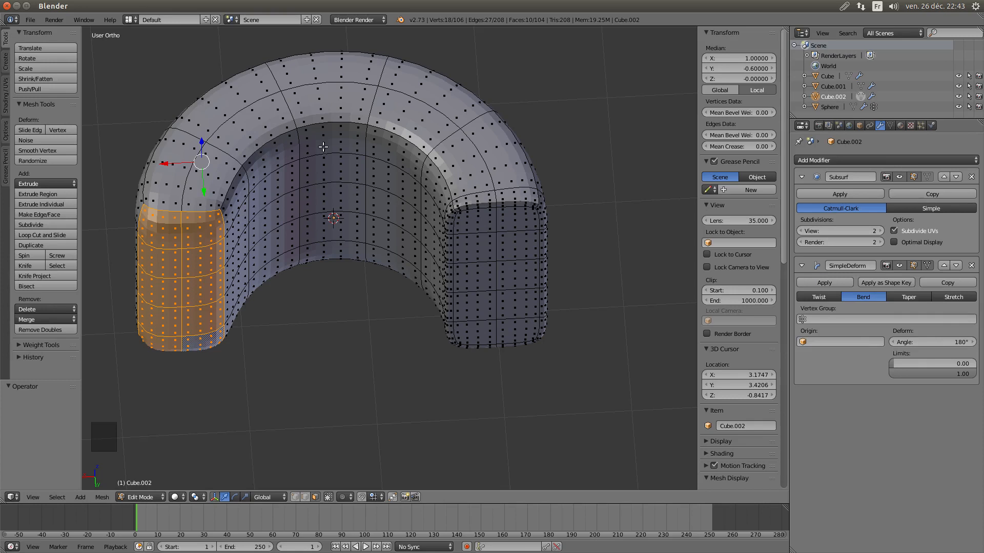
scroll(389, 166, up, 2)
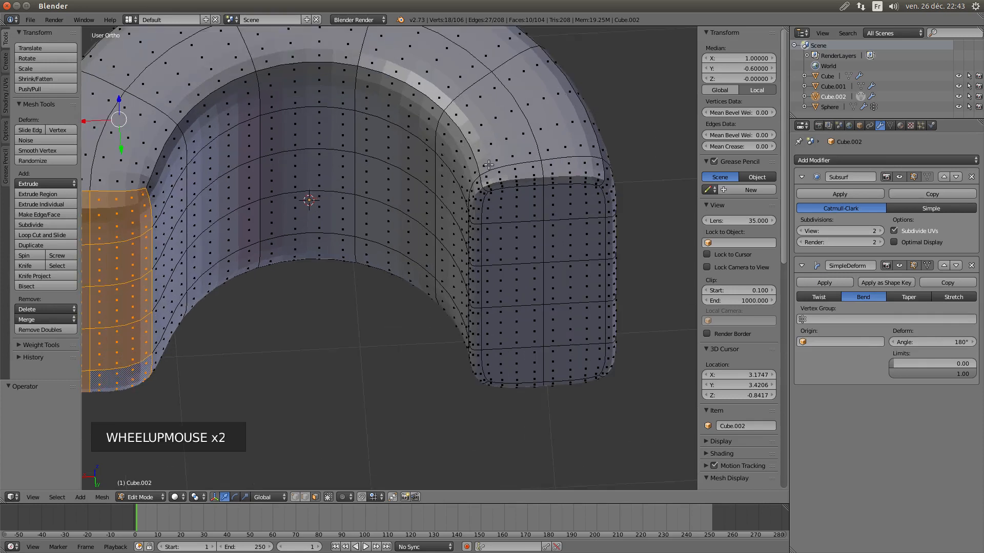
scroll(562, 224, down, 2)
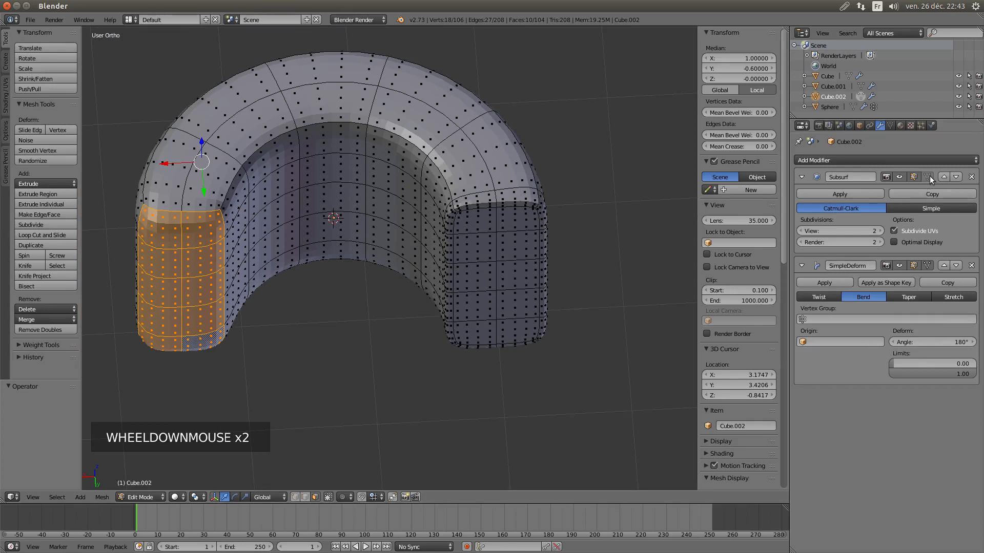
Try switching Subsurf's edit-cage adjustment and Subdivide UVs options, returning each to its original state
click(927, 176)
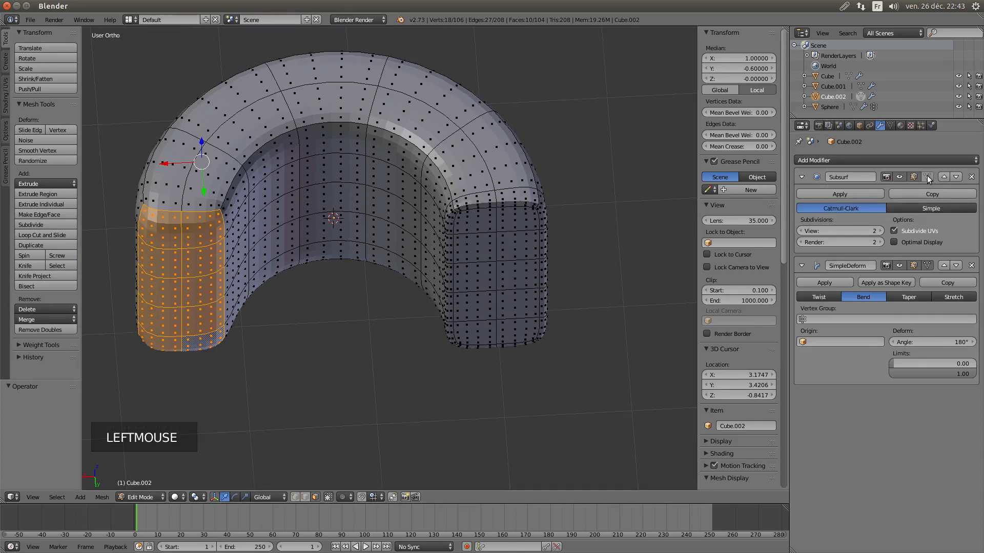
click(927, 177)
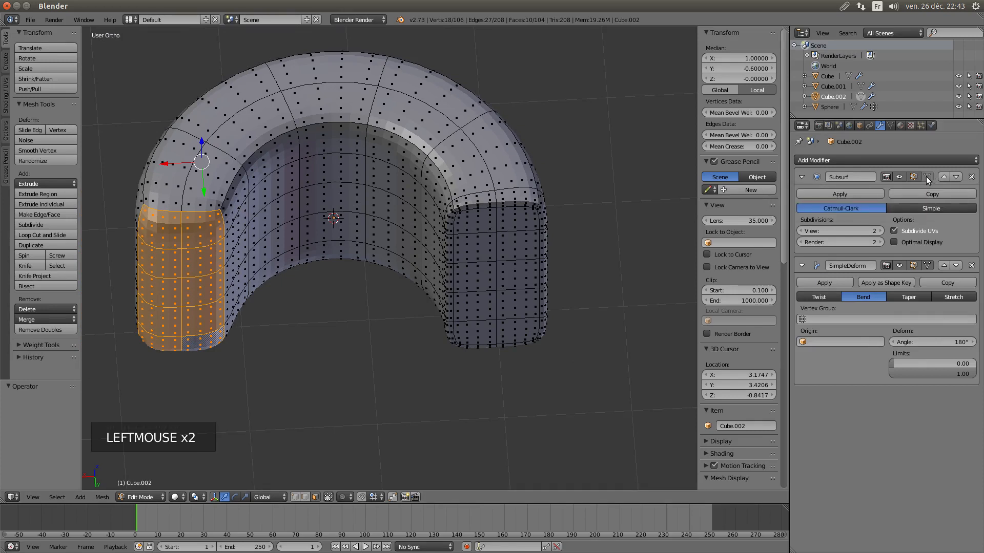
click(896, 232)
click(896, 232)
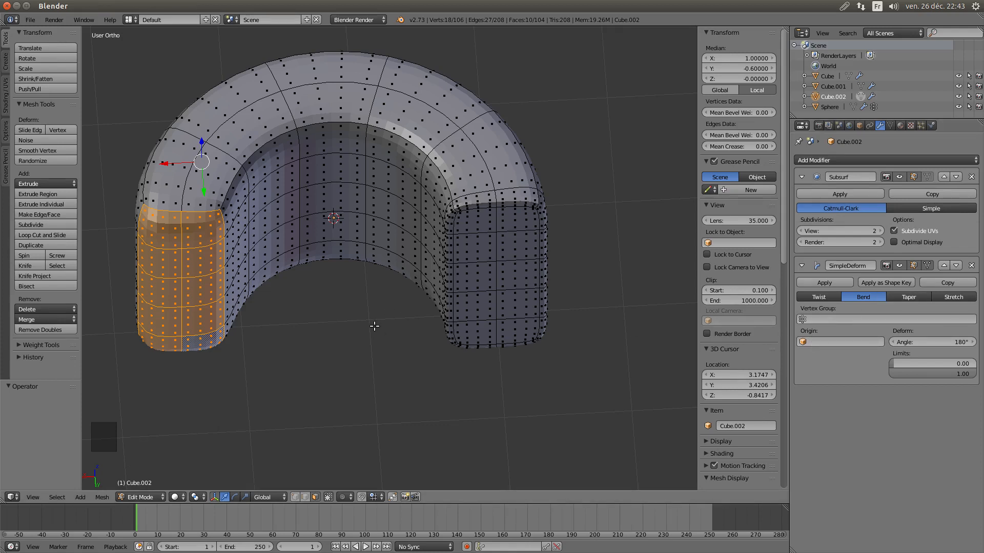
Apply an edge crease of 1 to the selected left end faces of the arch, and deselect everything
key(shift+e)
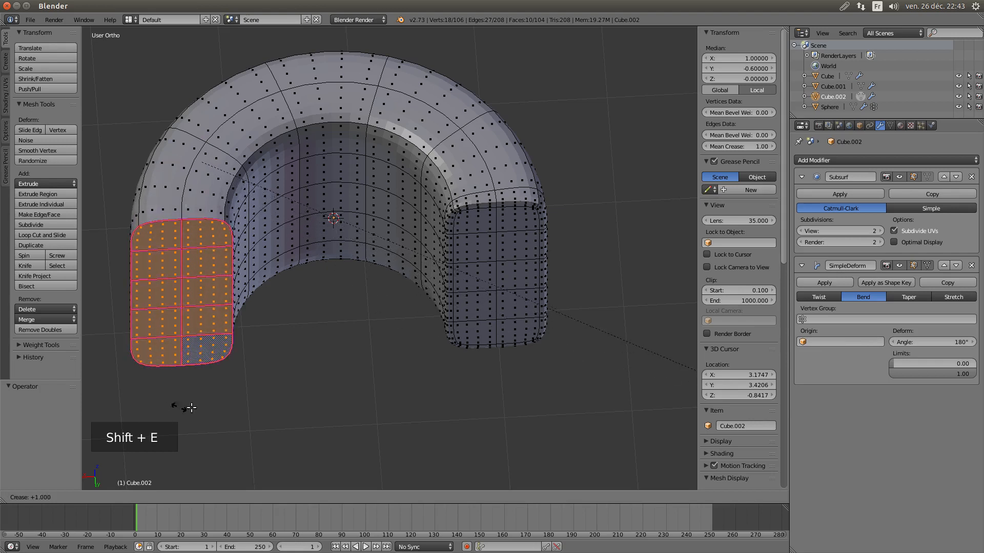
click(325, 434)
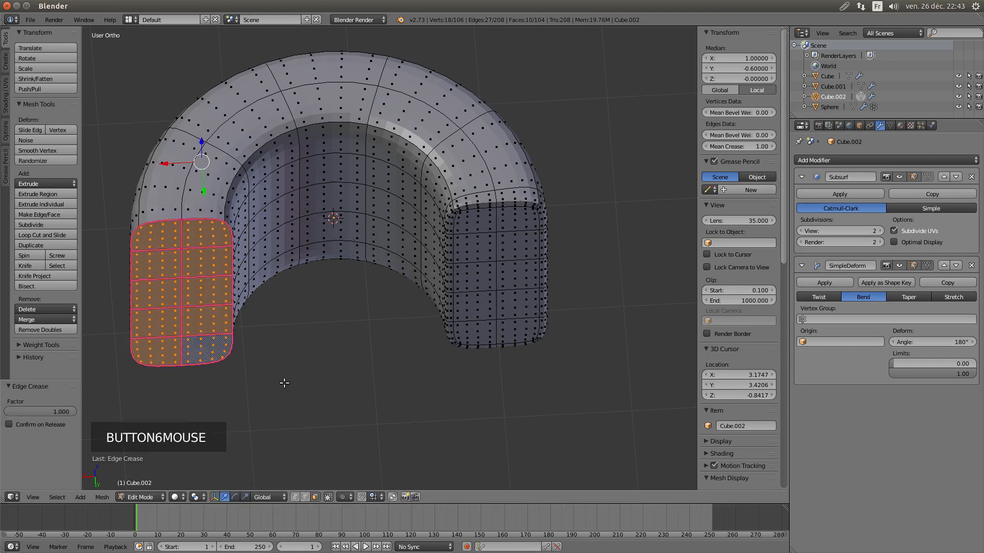
middle_drag(284, 383, 281, 406)
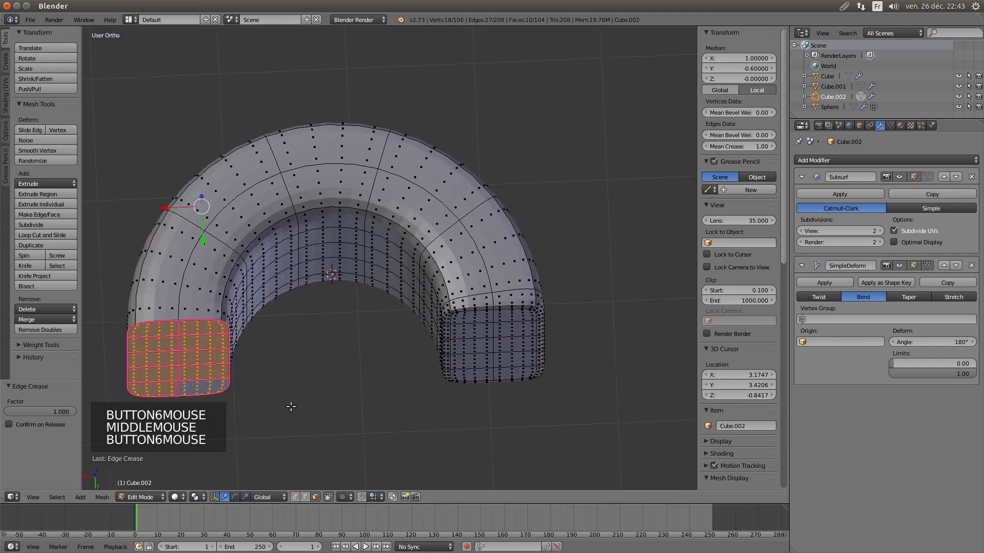
key(a)
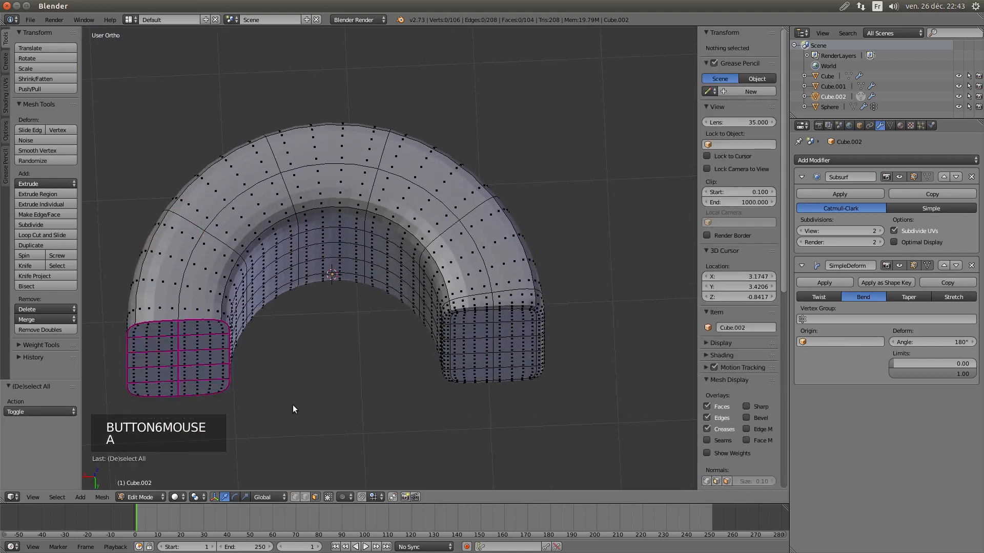
Return to Object Mode and compare the creased left end of the arch with the loop-cut right end
key(Tab)
middle_drag(310, 405, 346, 415)
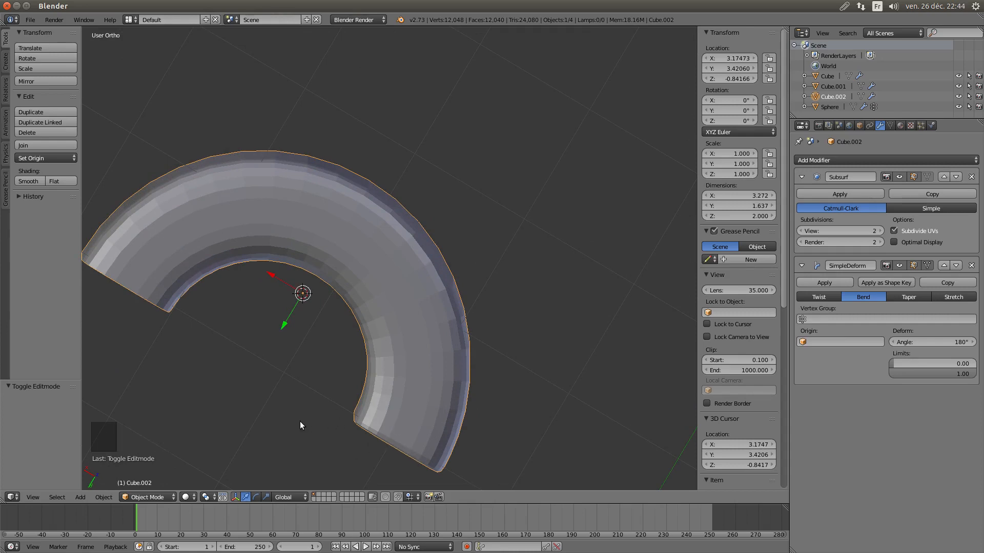
scroll(297, 418, down, 2)
middle_drag(297, 417, 524, 384)
scroll(530, 385, left, 5)
scroll(504, 381, up, 3)
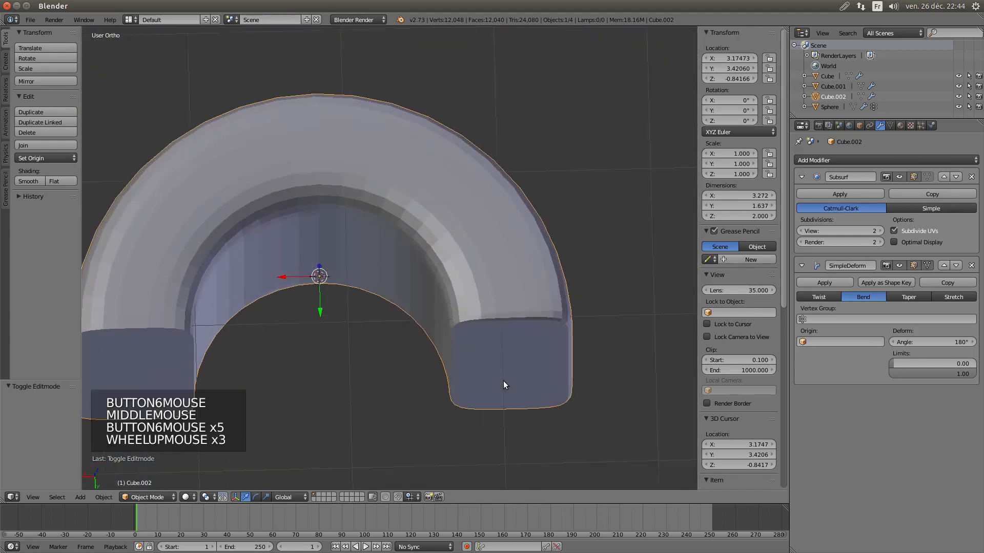
scroll(474, 371, down, 2)
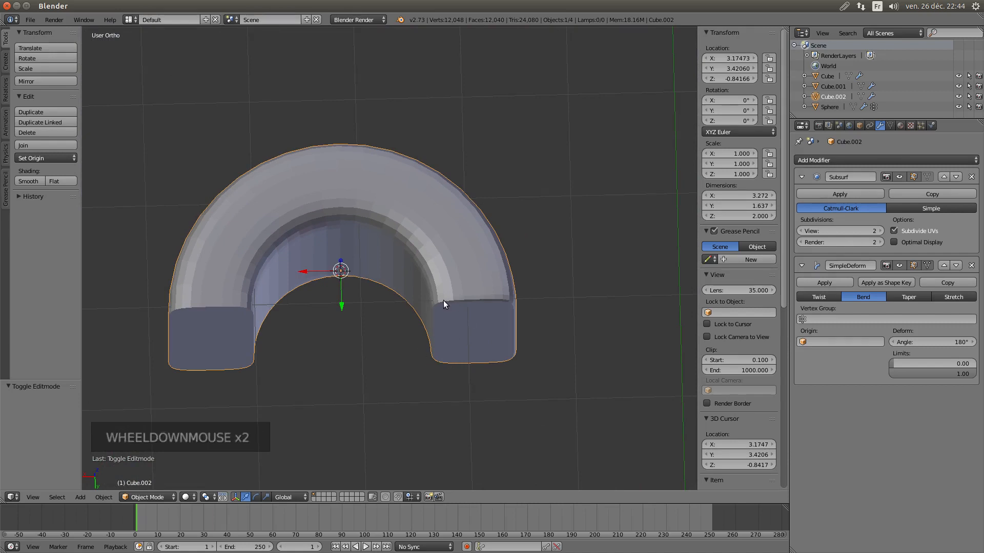
Give the arch a new material and set its diffuse intensity to 0.965
click(901, 126)
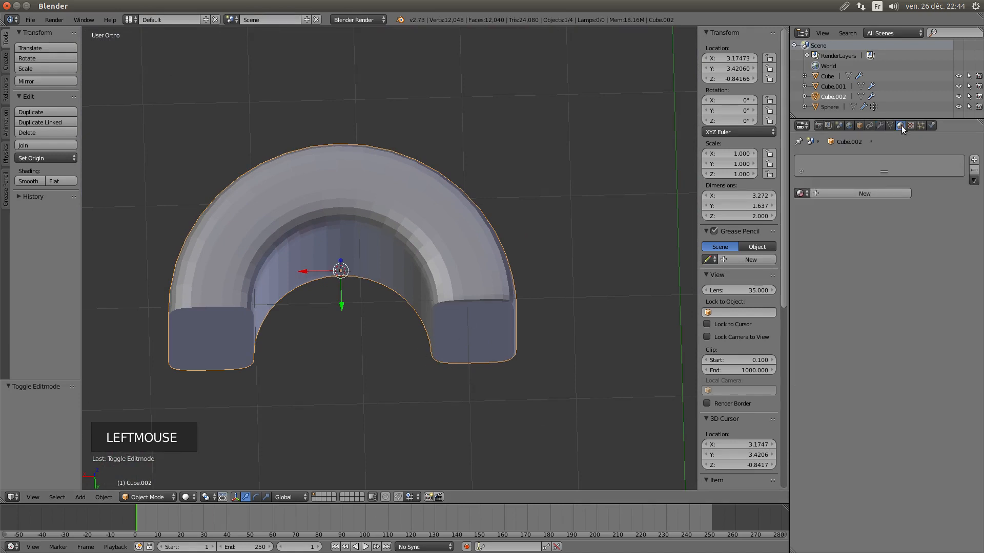
click(866, 194)
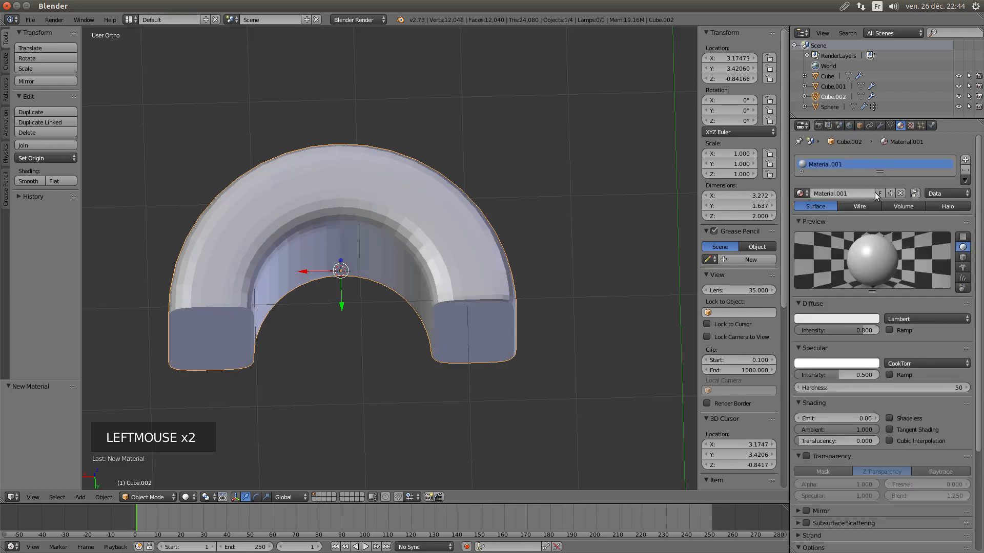
mouse_move(856, 331)
mouse_down()
mouse_move(809, 331)
mouse_move(855, 330)
mouse_move(843, 318)
mouse_move(874, 330)
mouse_up()
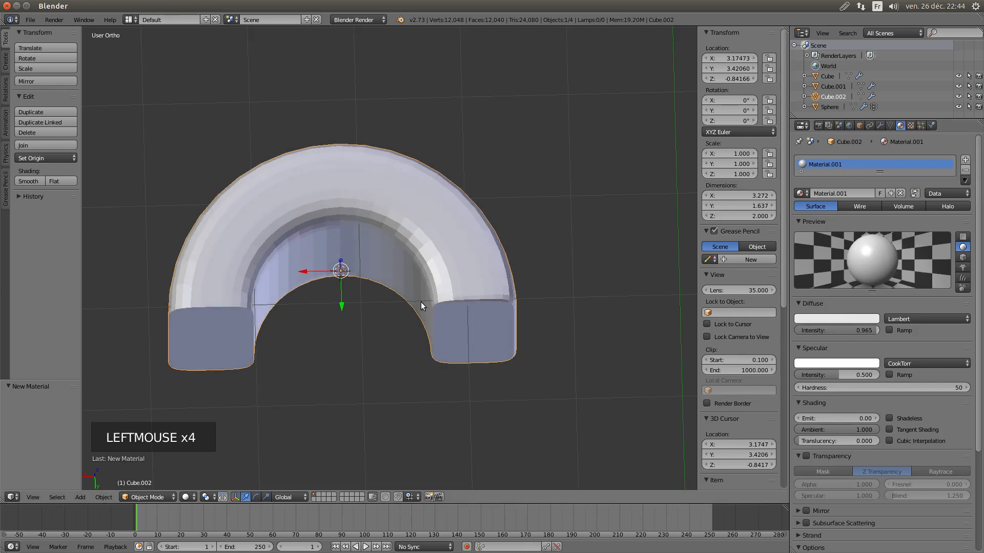
middle_drag(421, 303, 439, 276)
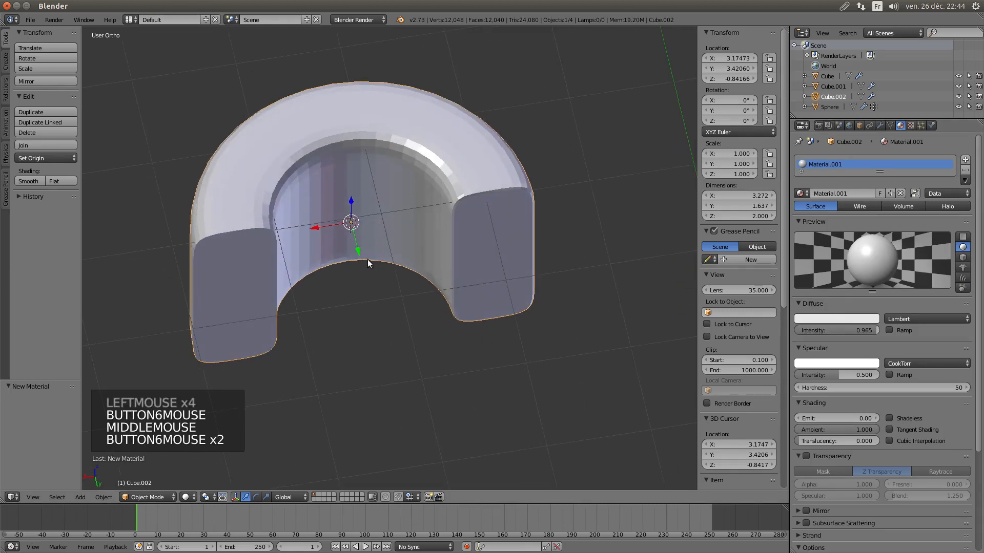
middle_drag(367, 259, 389, 256)
Try an Edge Split modifier on the arch and remove it from the modifier stack
click(880, 125)
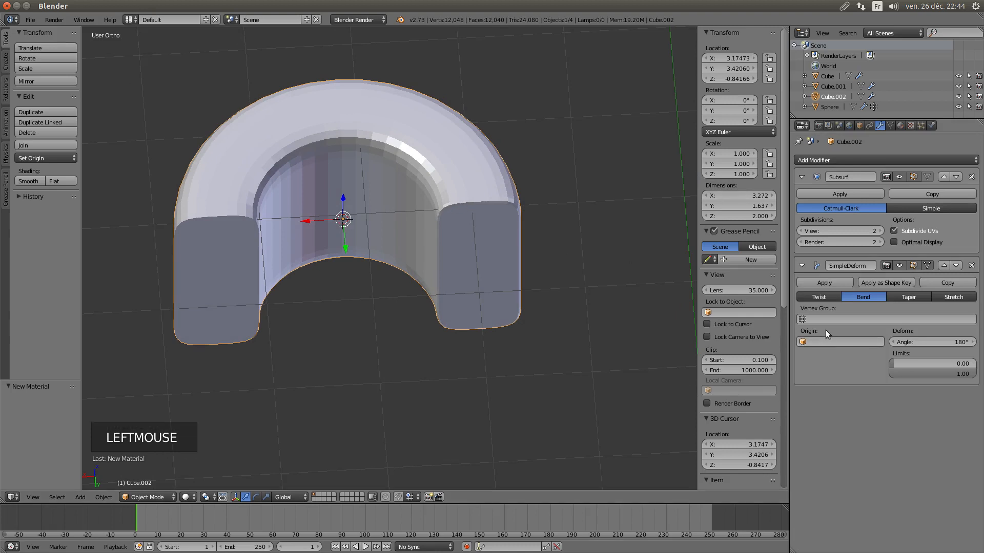
click(831, 158)
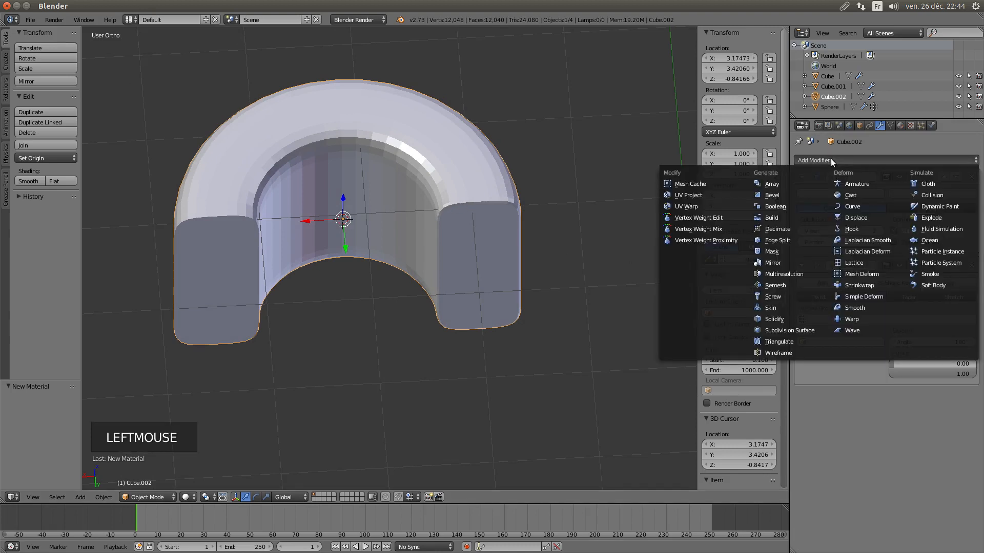
click(785, 241)
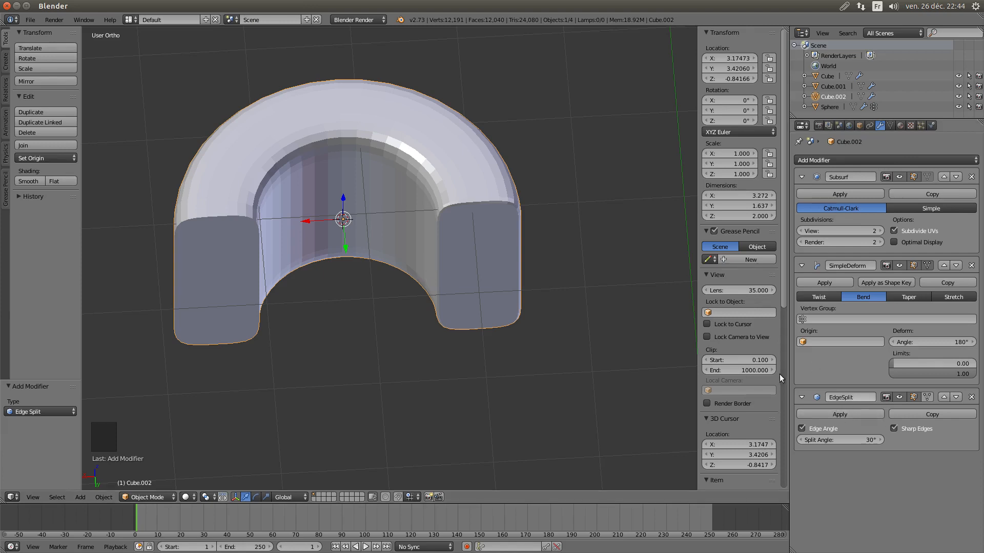
click(971, 398)
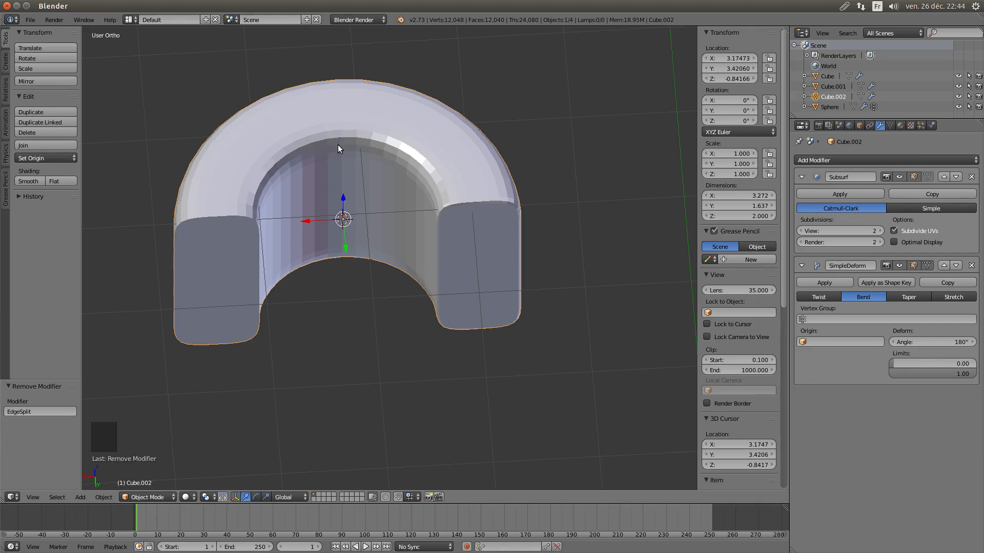
Enter Edit Mode on the arch and select the face loop around its middle section
key(ctrl+r)
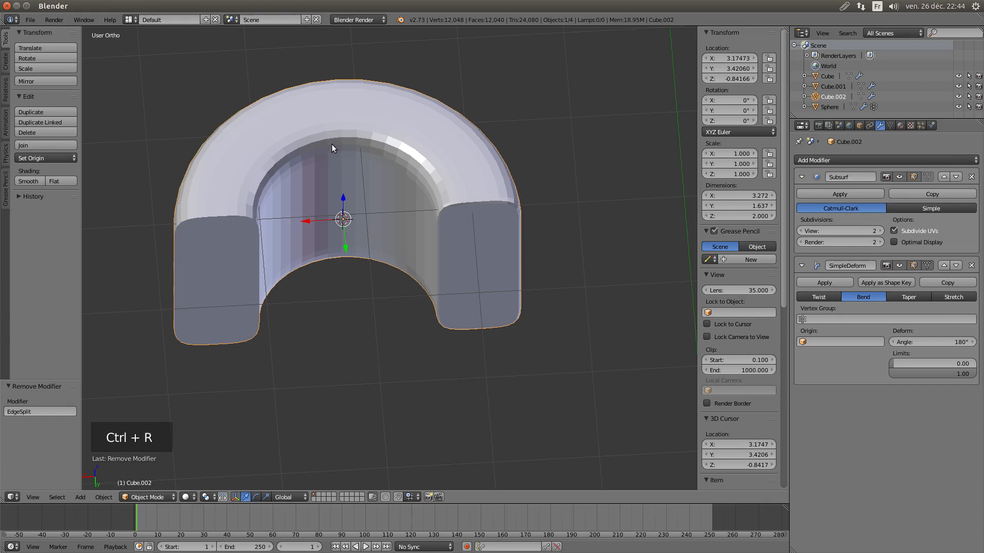
key(Tab)
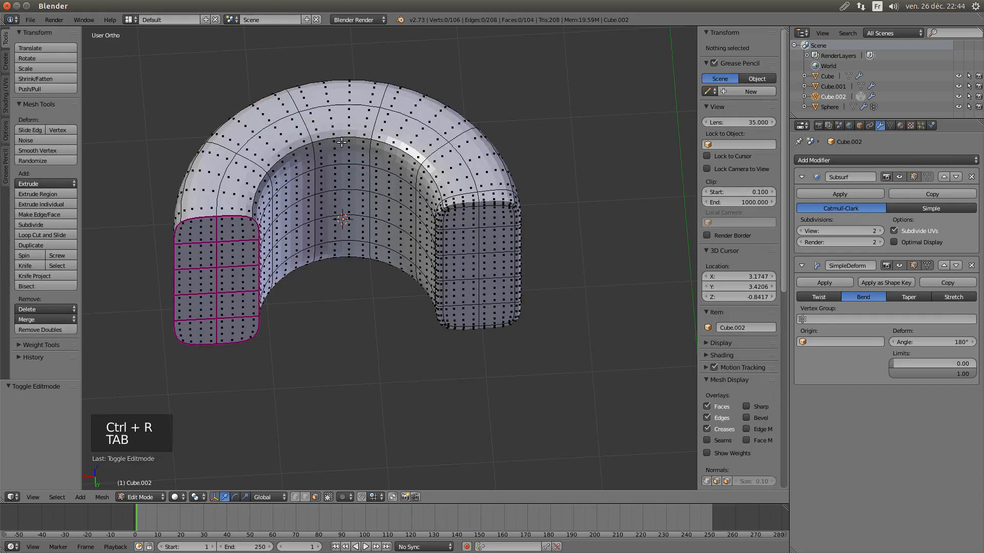
alt+right_click(344, 124)
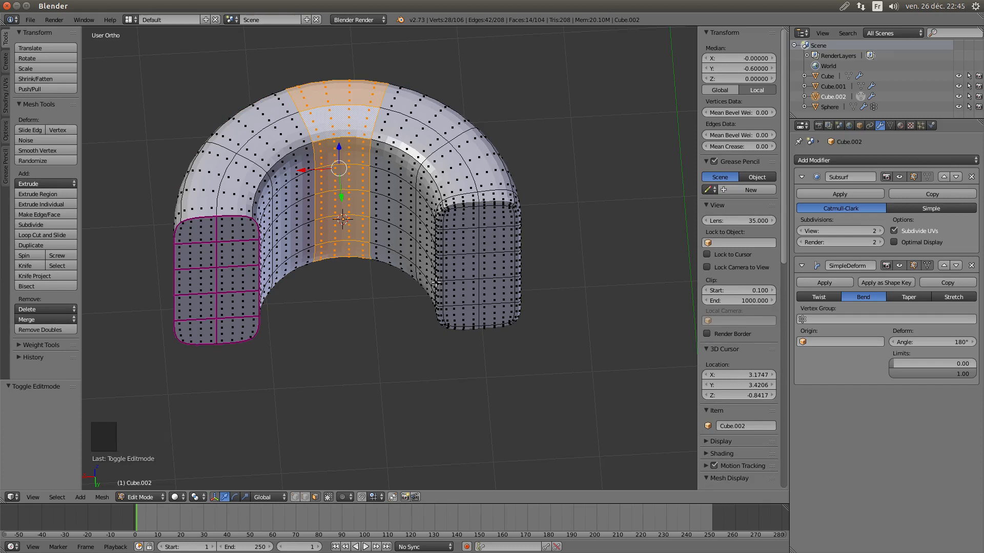
Try scaling the middle face loop to about 0.294 along Z and adding a loop cut beside it
key(s)
key(z)
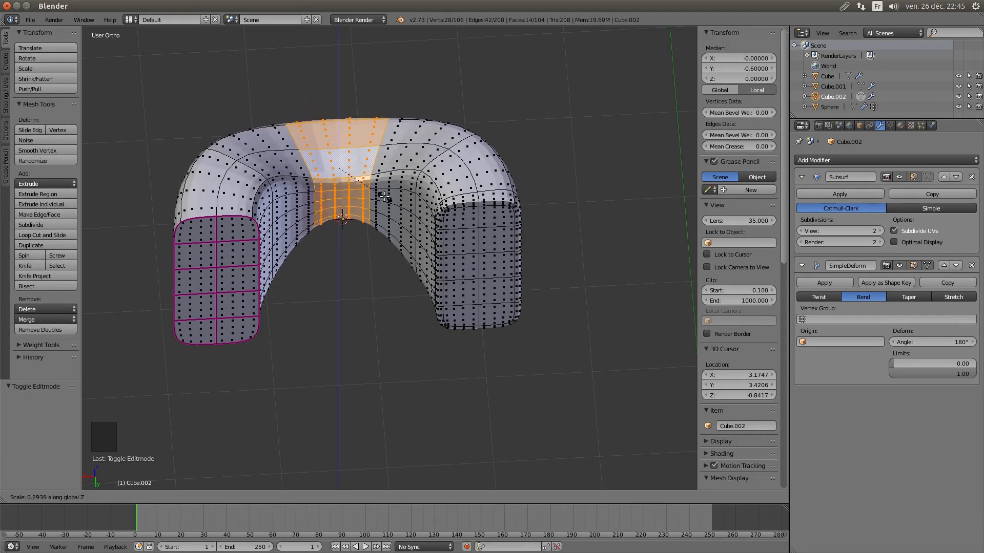
click(384, 196)
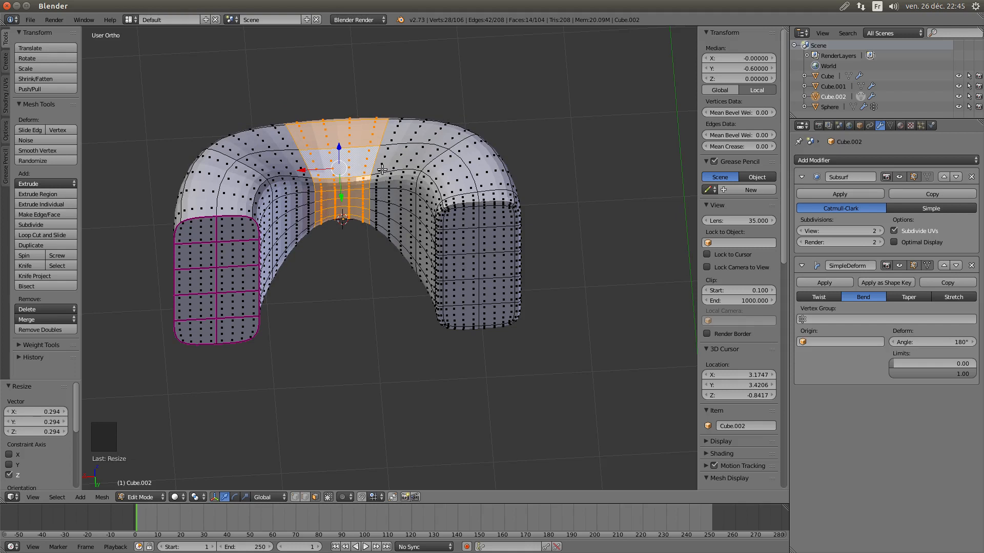
key(ctrl+r)
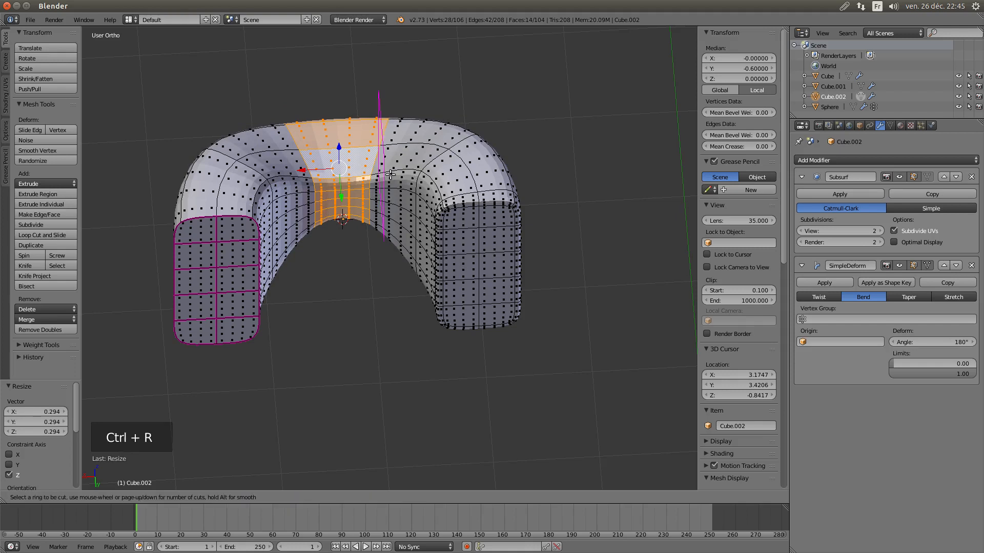
click(391, 175)
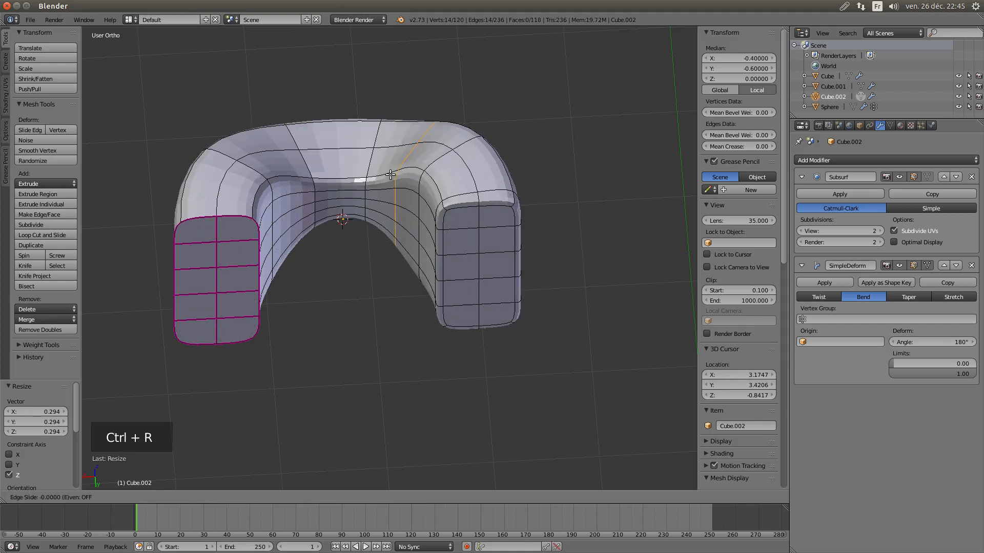
click(358, 158)
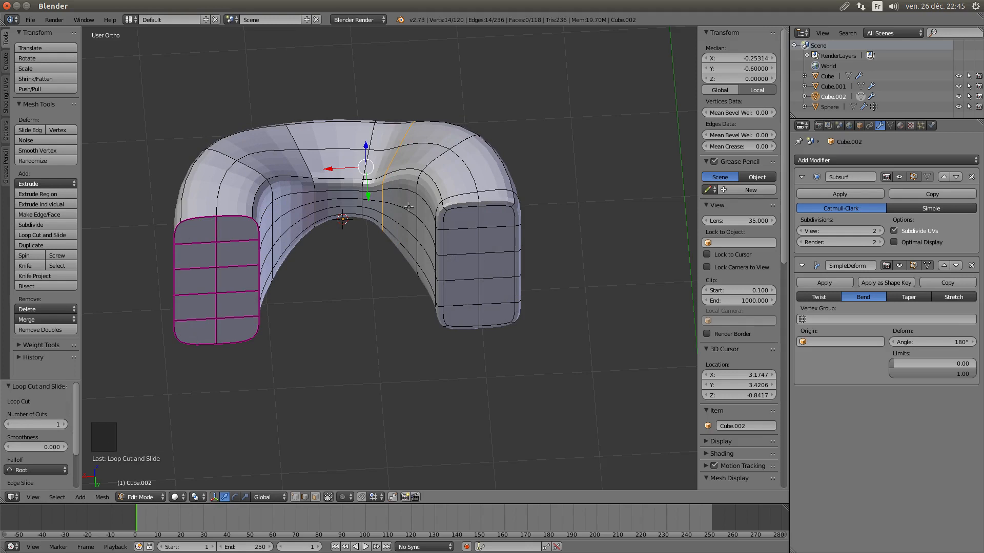
Undo the loop cut and the Z scaling of the middle face loop
right_click(409, 206)
key(ctrl+z)
key(ctrl+z)
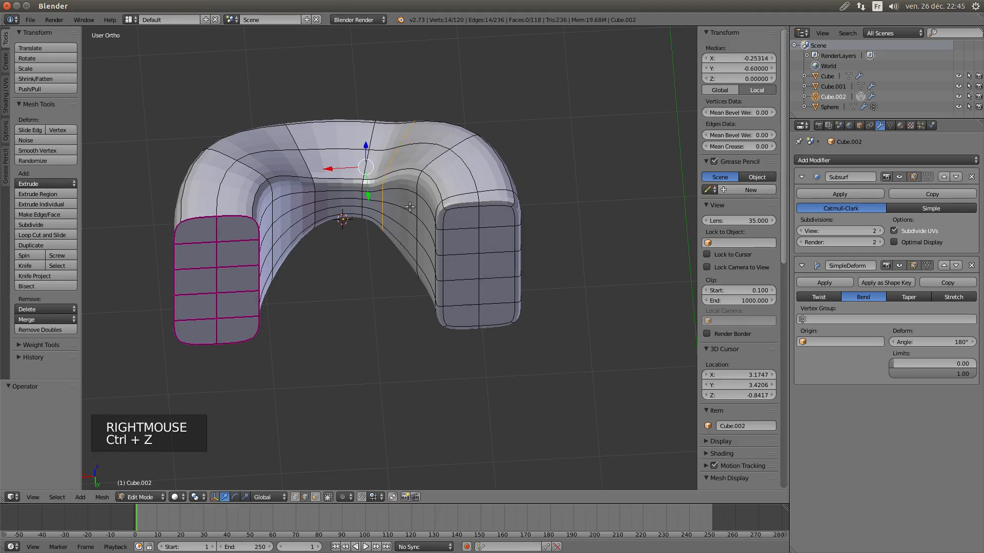
key(ctrl+z)
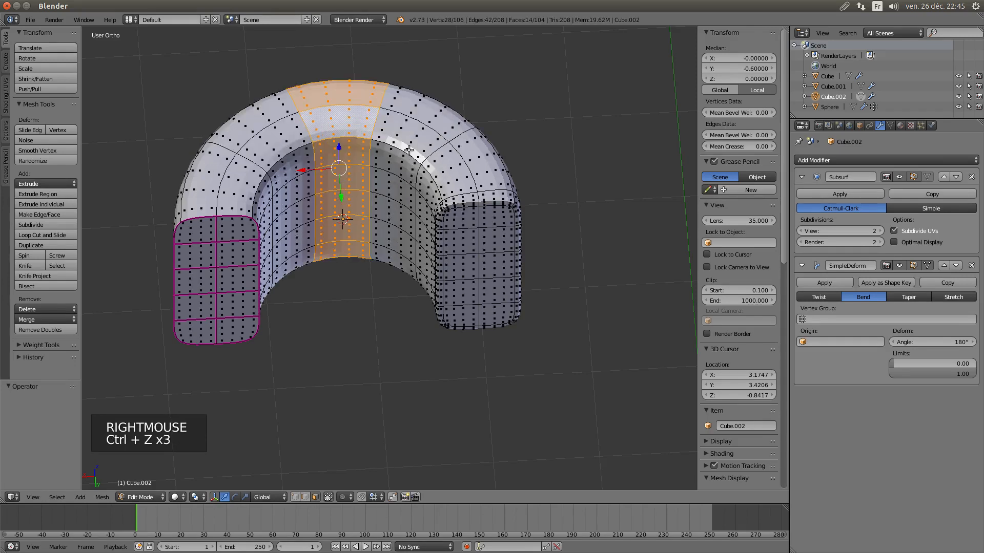
Add a loop cut on each side of the arch's middle section, sliding both fully against its boundary edges
key(ctrl+r)
click(384, 130)
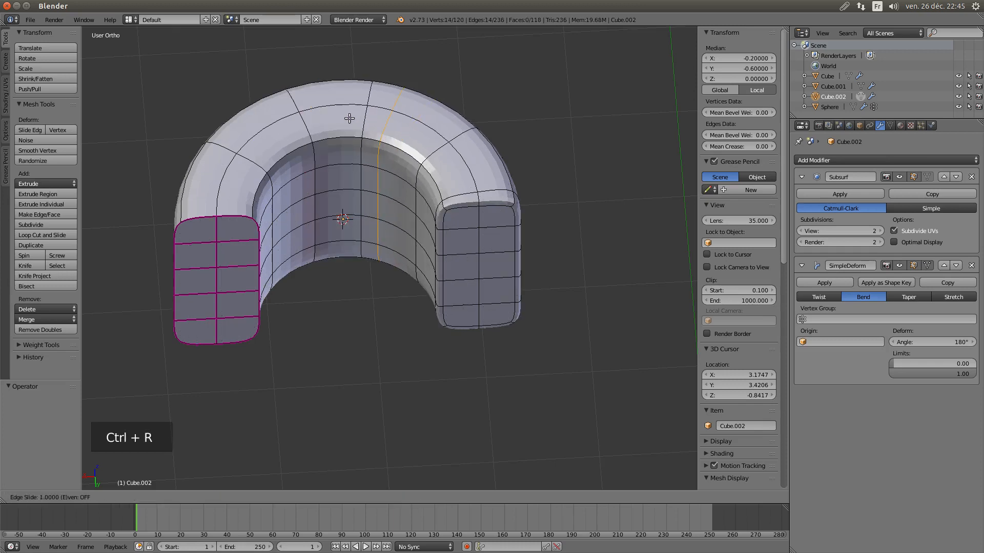
click(332, 114)
key(ctrl+r)
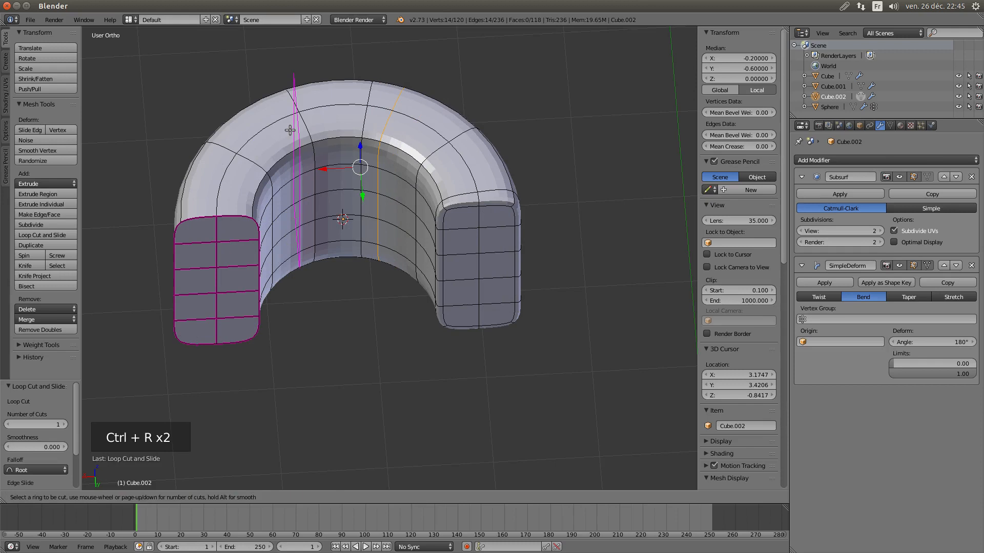
click(290, 129)
click(334, 127)
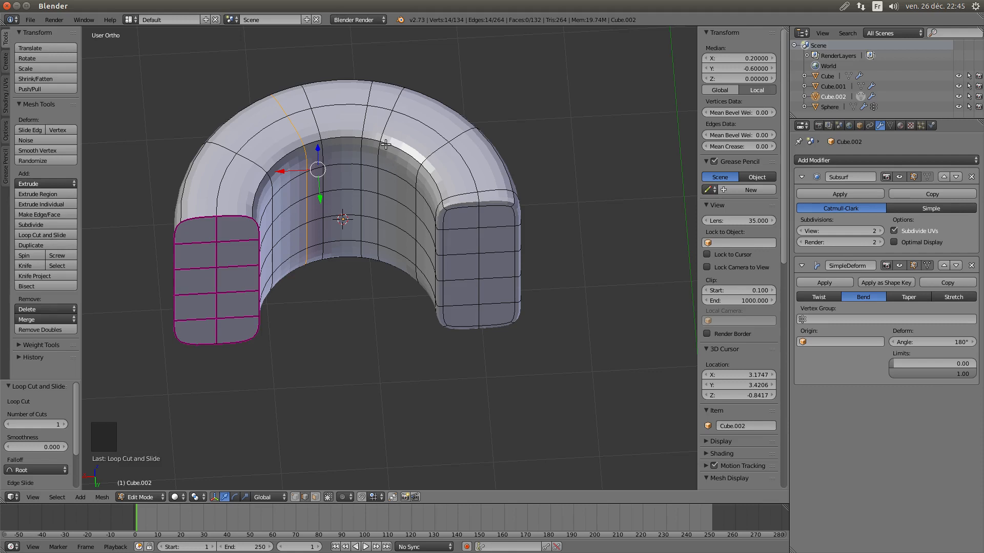
Select the narrow face loop in the middle of the arch and scale it to about 0.217 along Z
alt+right_click(342, 108)
alt+right_click(343, 104)
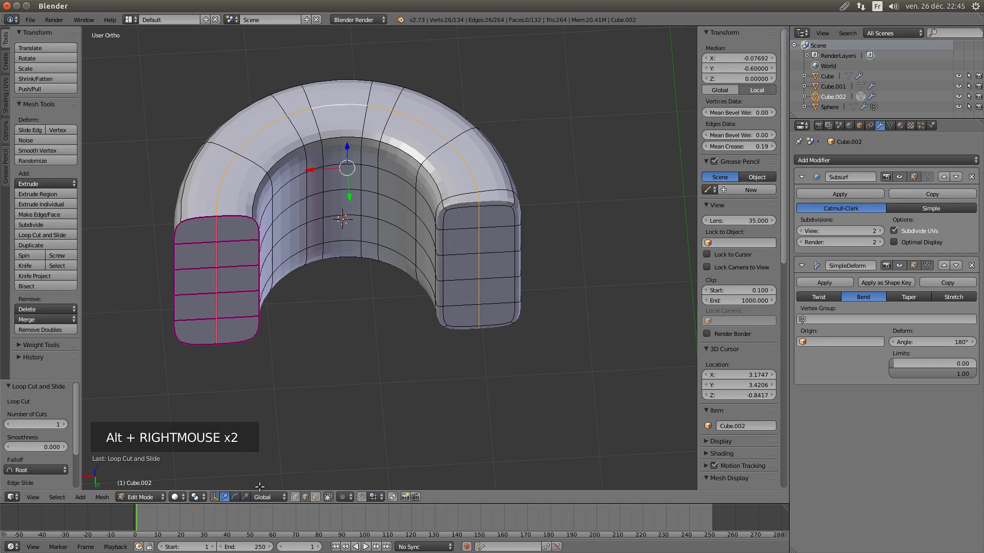
click(348, 377)
alt+right_click(340, 107)
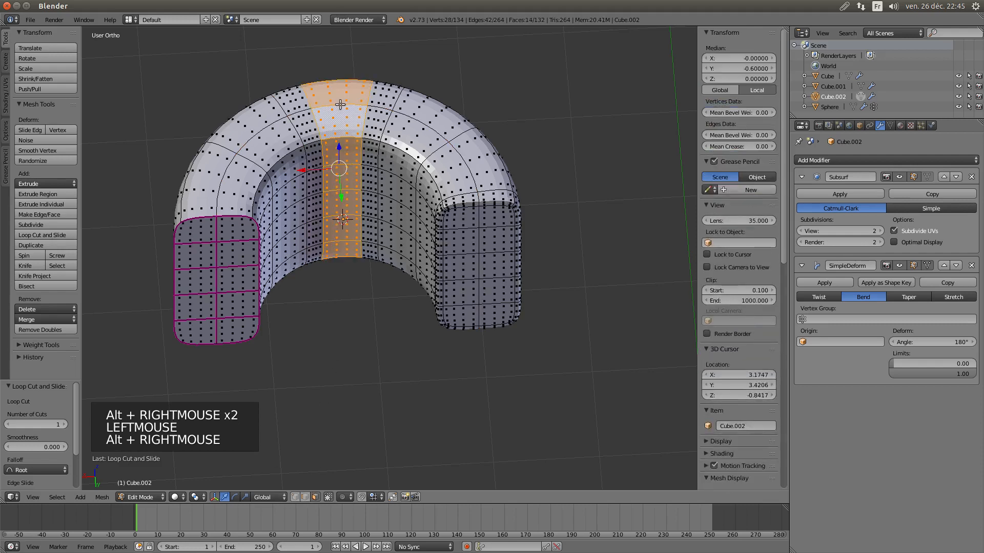
key(s)
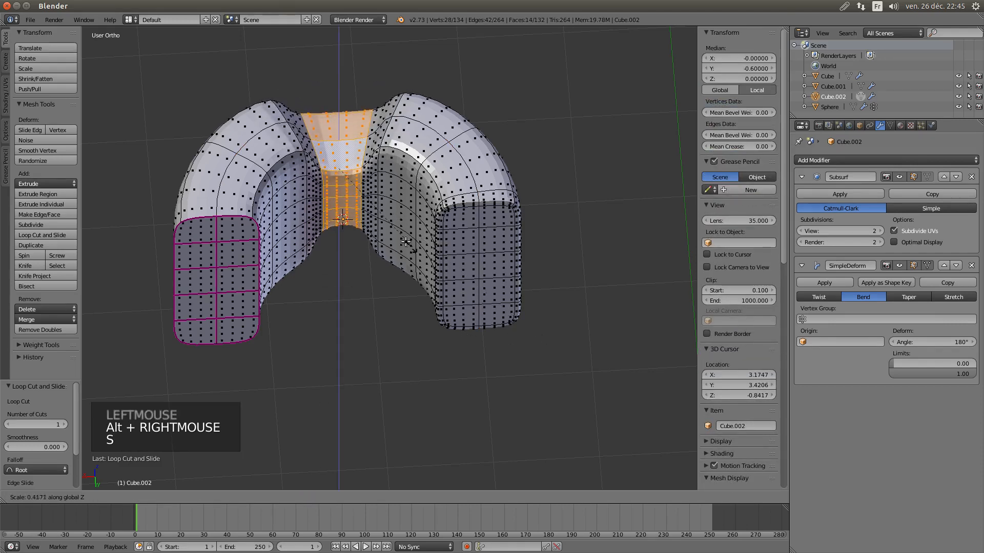
click(377, 216)
Apply an edge crease of 1 to the selected middle face loop
middle_drag(381, 226, 395, 219)
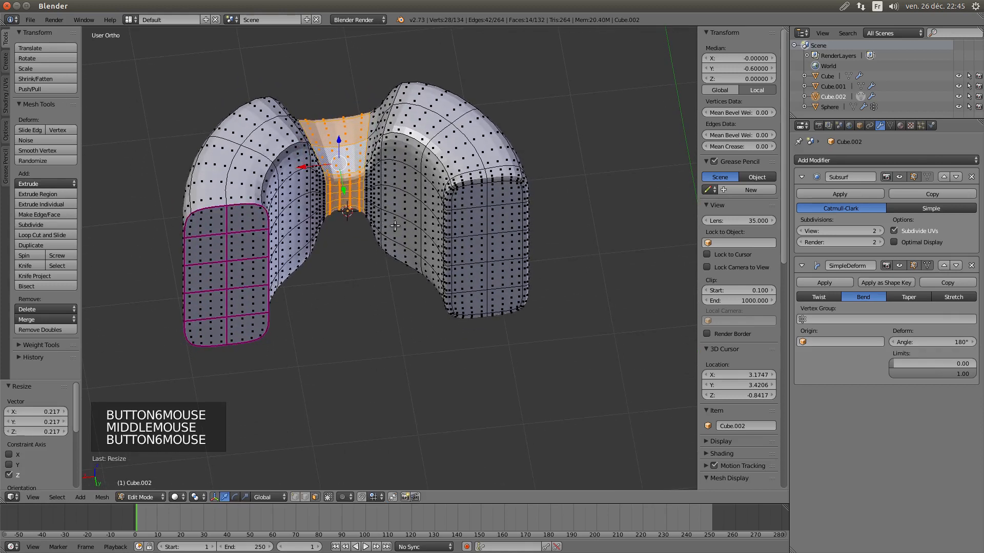
middle_drag(396, 200, 358, 161)
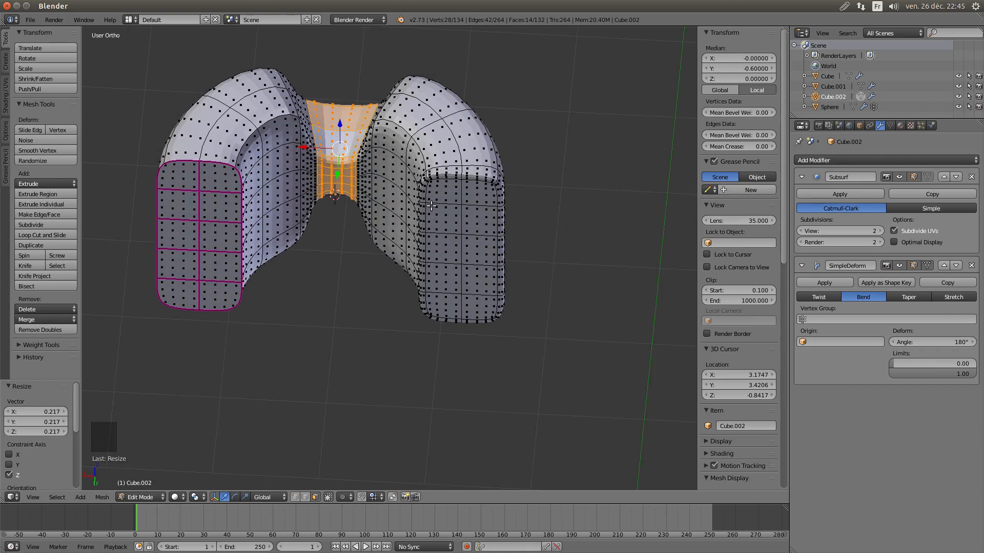
middle_drag(408, 211, 416, 221)
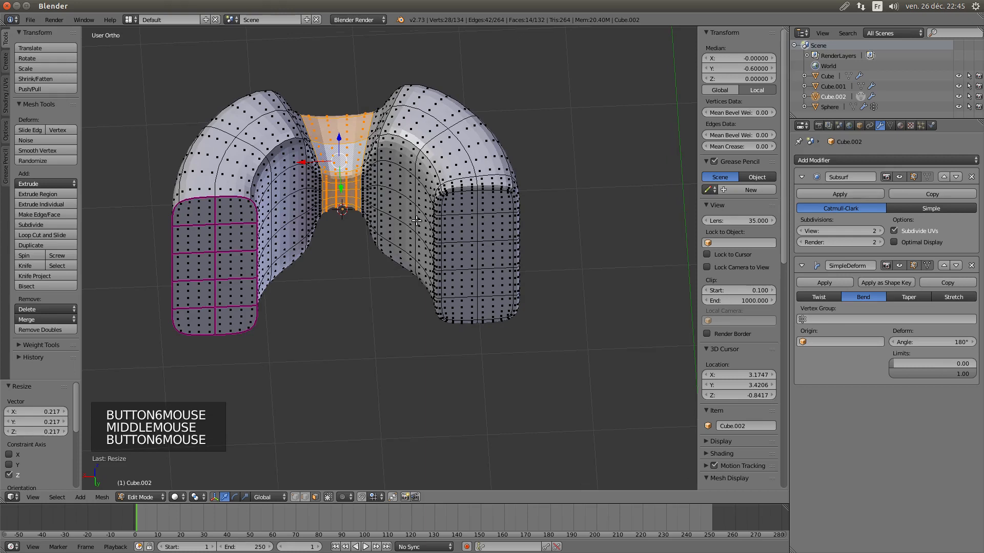
key(shift+e)
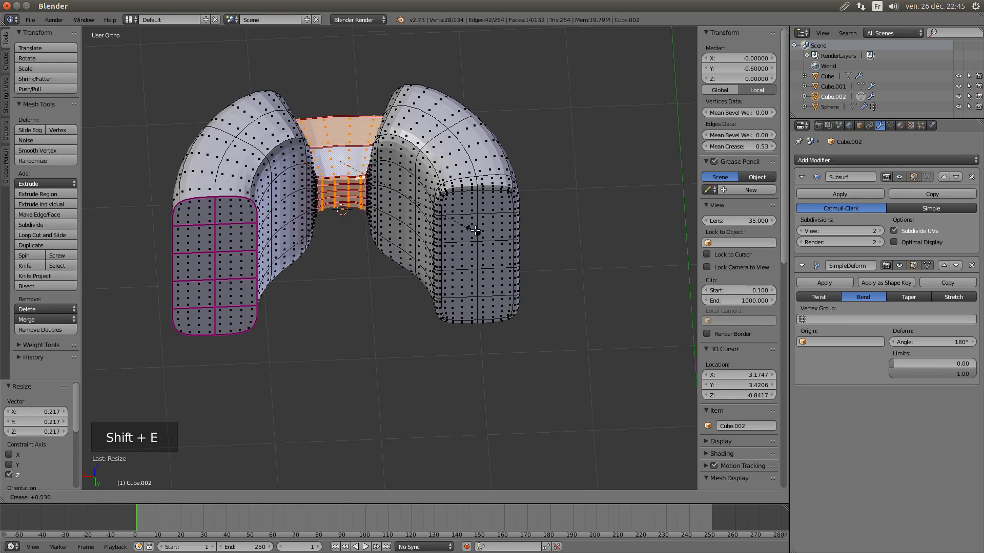
click(544, 252)
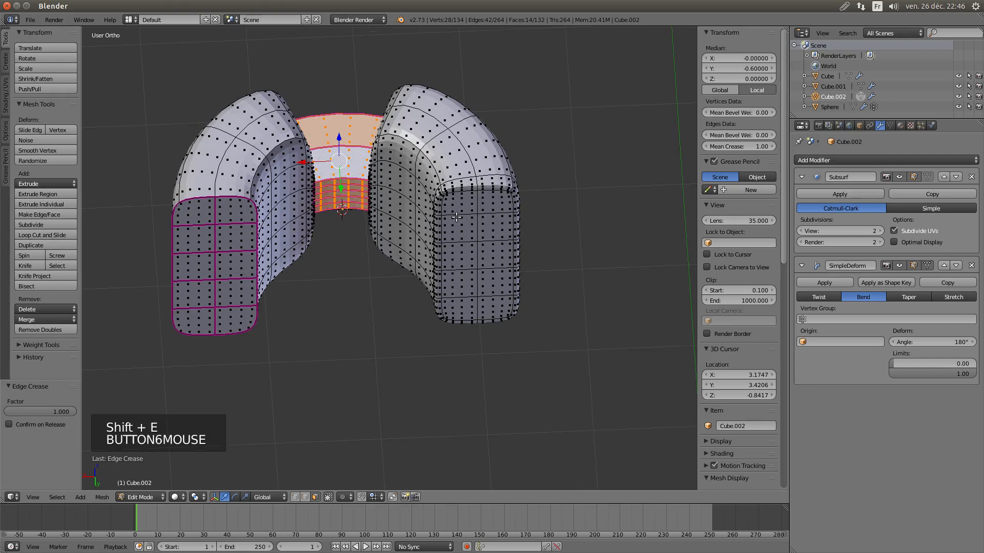
Reduce the edge crease of the selected middle face loop by about 0.256
middle_drag(455, 218, 496, 206)
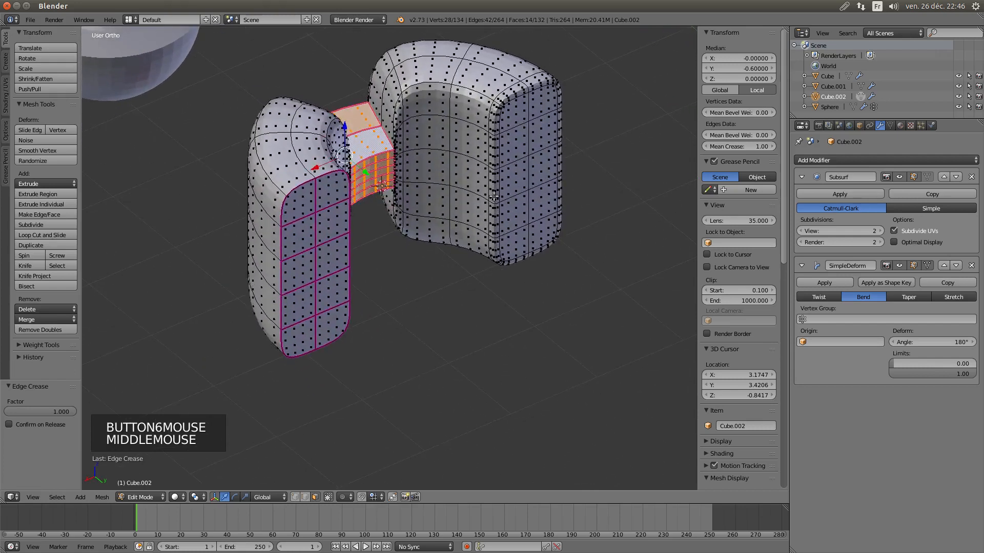
scroll(401, 170, down, 1)
scroll(402, 170, down, 1)
middle_drag(401, 170, 589, 187)
scroll(368, 145, up, 3)
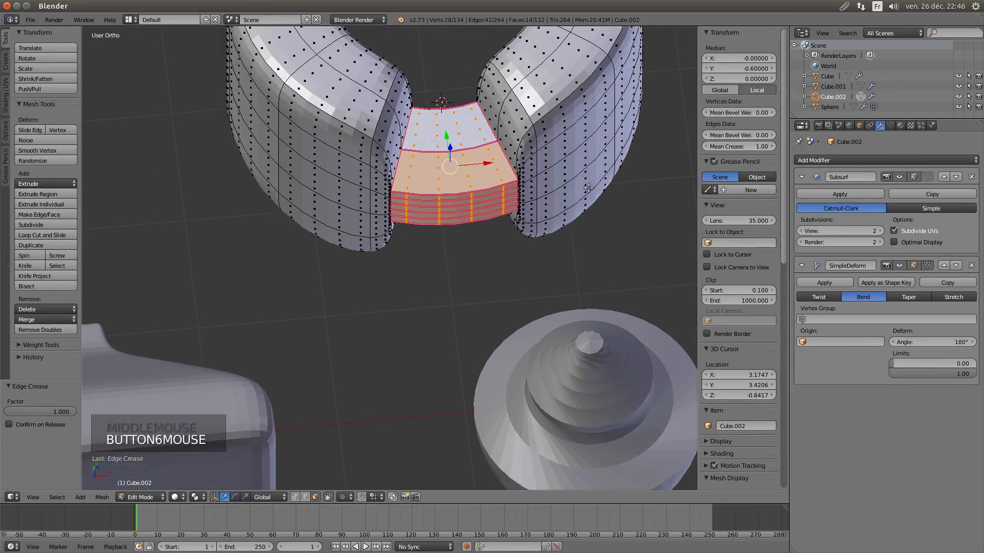
key(shift+e)
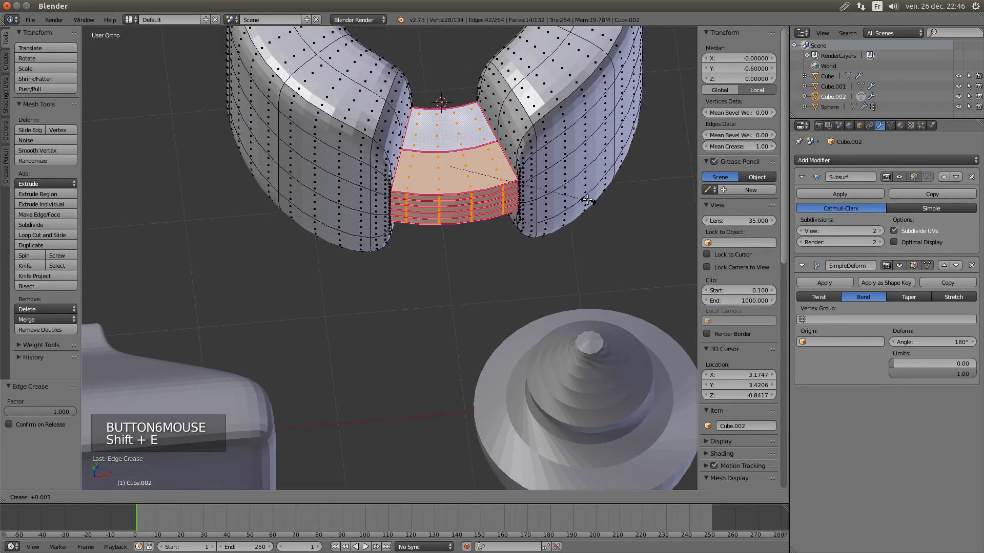
click(552, 191)
Select the thin face loop next to the narrowed middle, on its negative X side, and crease its edges to 1
alt+right_click(527, 136)
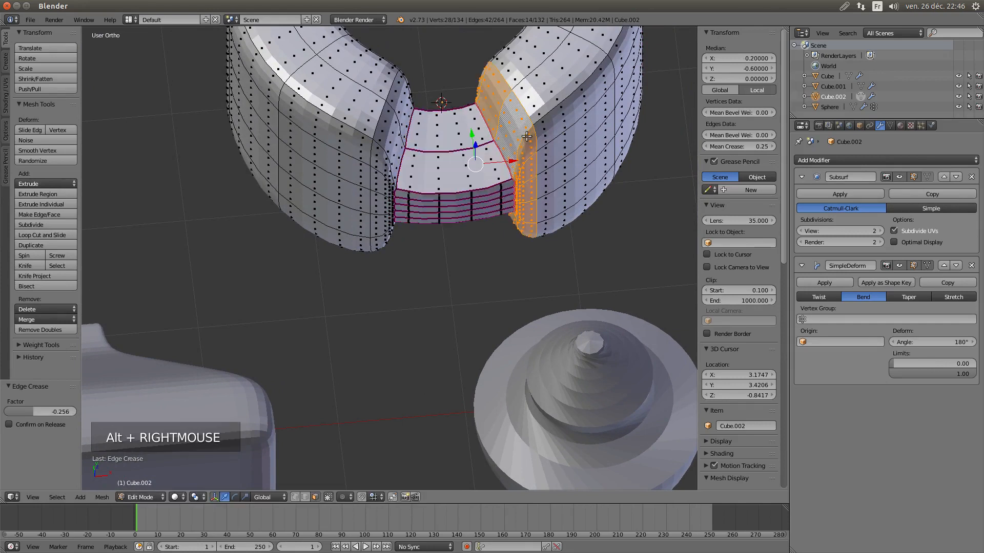
key(shift+e)
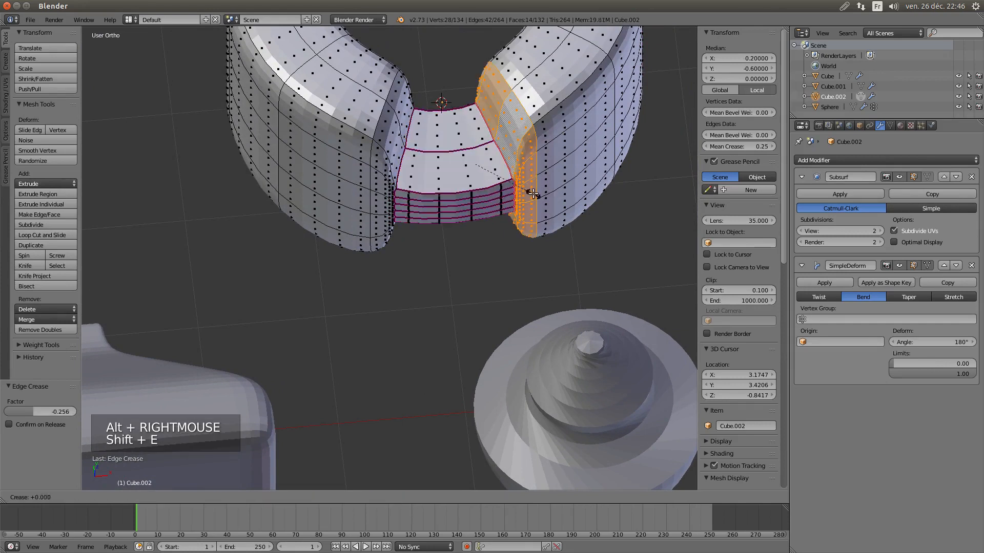
click(597, 238)
Set the Subsurf modifier's View subdivisions to 0 and inspect the unsmoothed mesh around the narrowed middle
middle_drag(589, 235, 549, 215)
scroll(514, 206, up, 2)
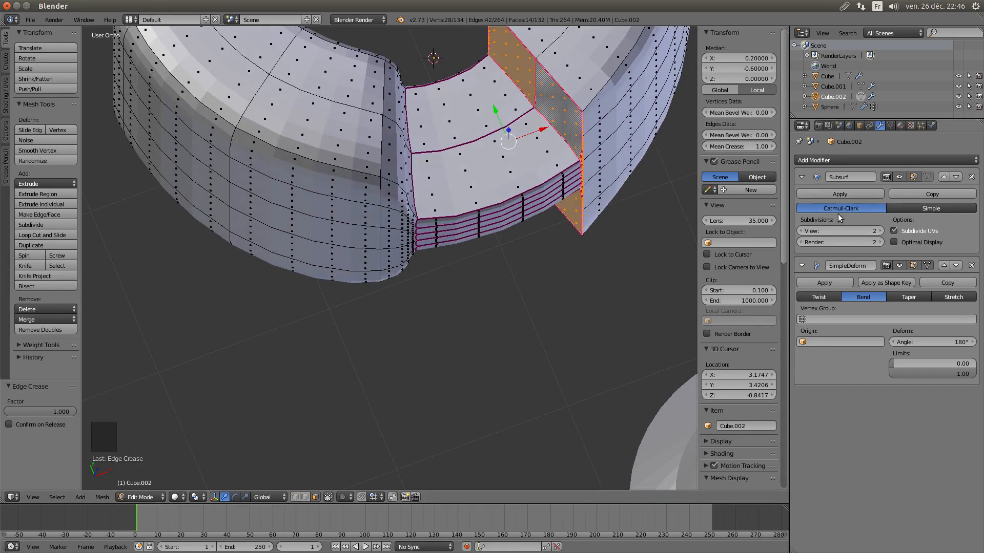
drag(879, 235, 850, 235)
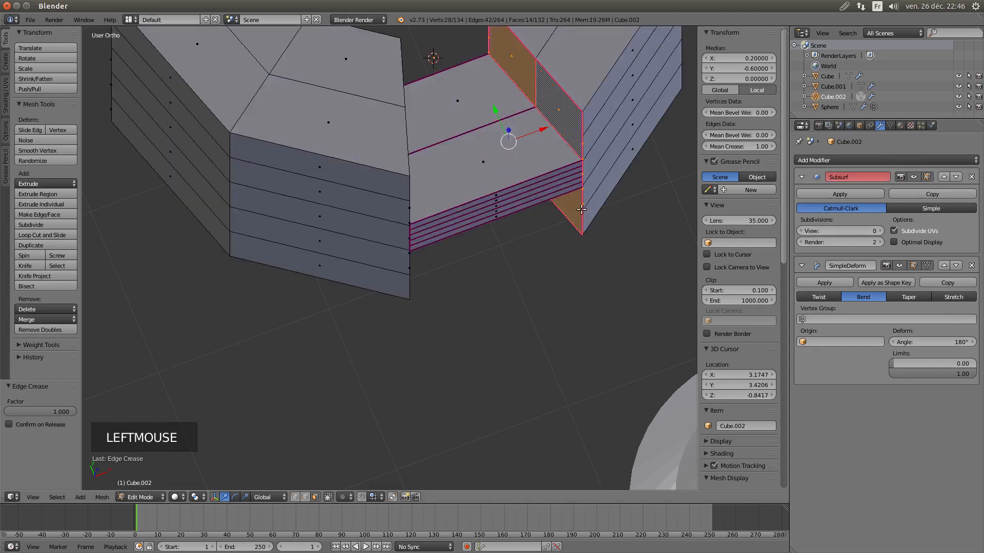
scroll(567, 218, down, 2)
middle_drag(567, 217, 533, 216)
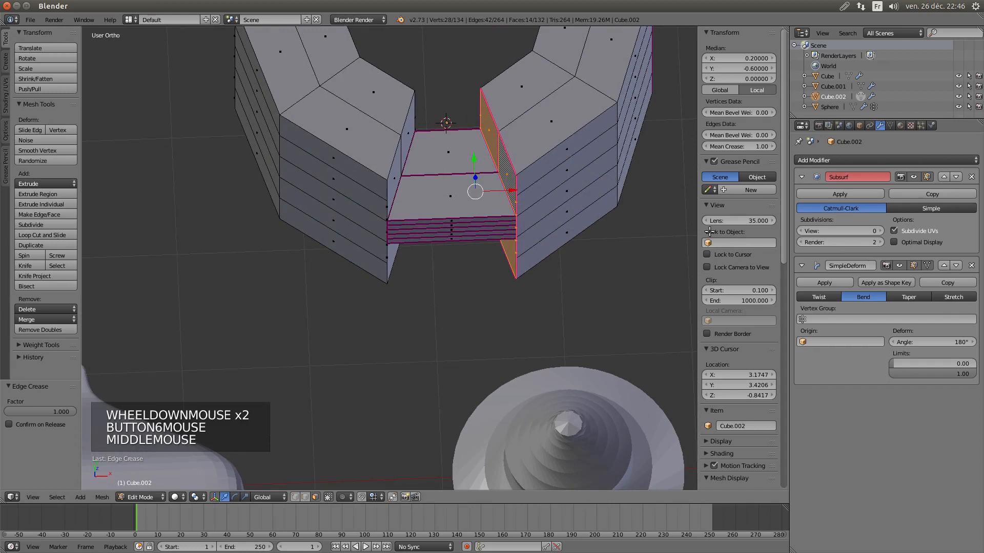
Set the Subsurf modifier's View subdivisions to 4 and inspect the smoothed, creased middle section
click(880, 232)
click(881, 231)
click(881, 231)
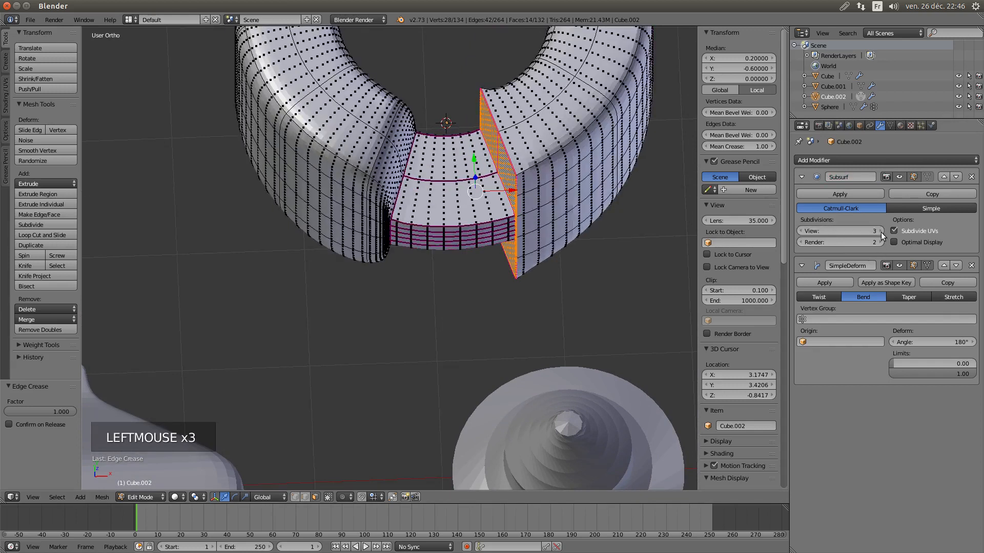
click(881, 232)
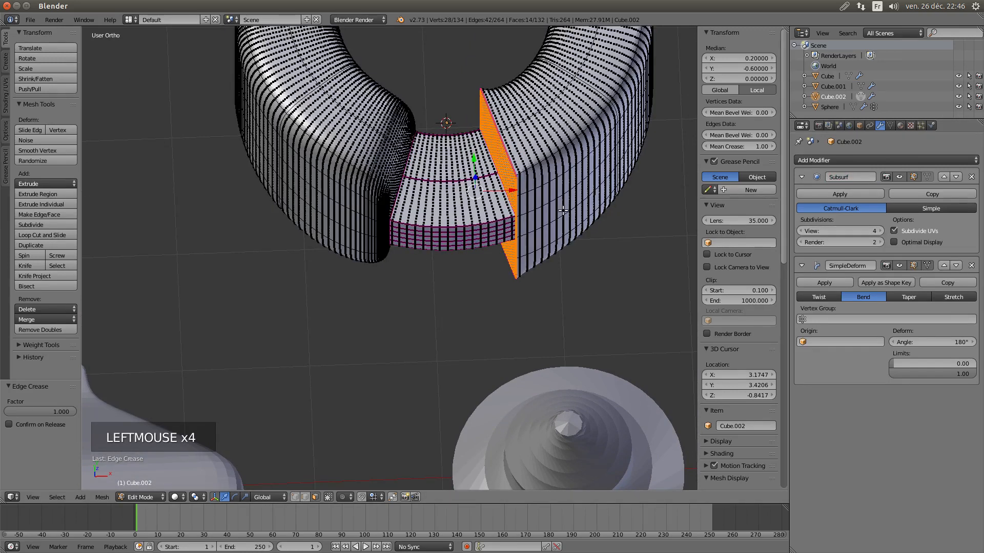
middle_drag(564, 210, 635, 220)
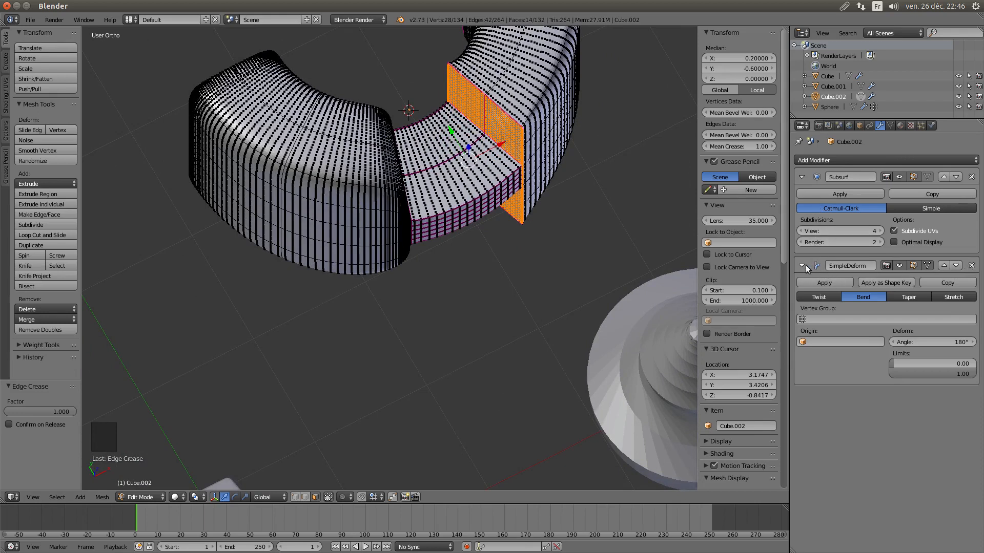
Remove the SimpleDeform modifier from the arch and inspect the unbent mesh up close
click(971, 266)
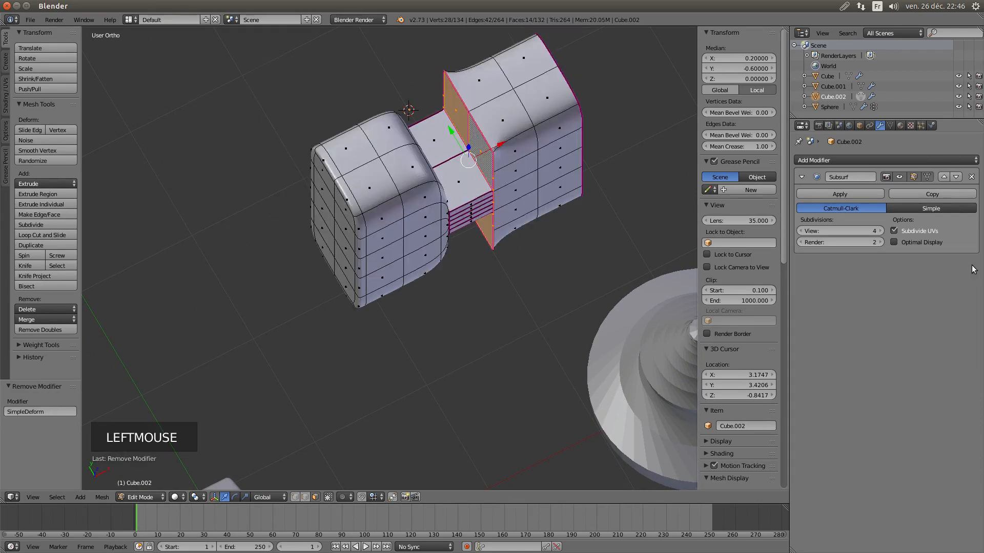
scroll(395, 177, up, 6)
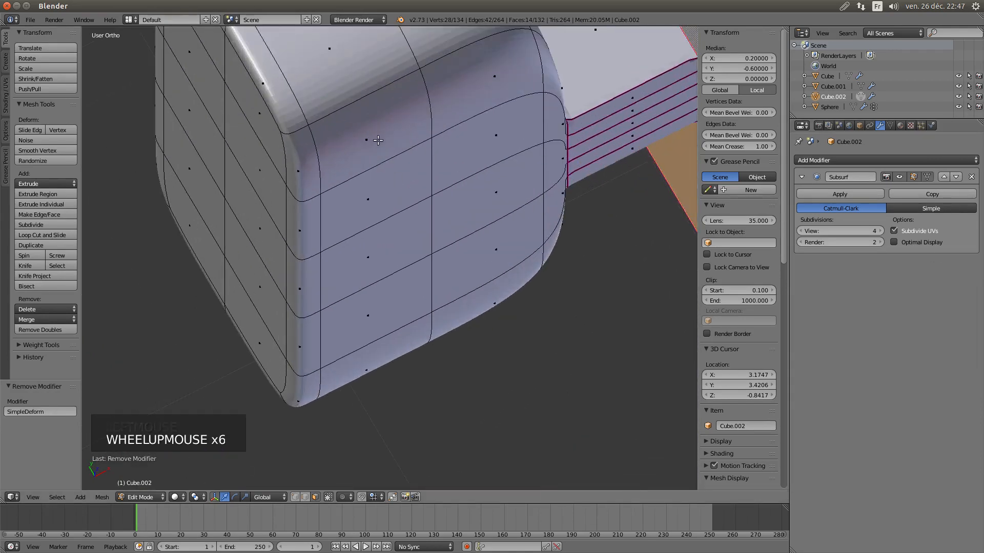
scroll(377, 140, down, 6)
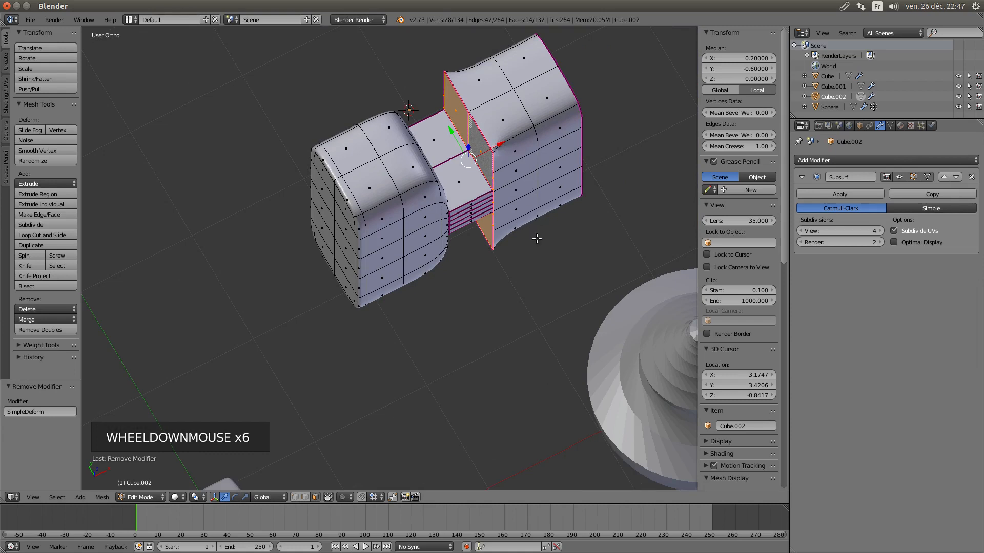
Switch to edge selection and lower the mean crease of the thin loop's selected edges beside the narrowed middle to 0.09
middle_drag(539, 233, 681, 232)
middle_drag(321, 178, 403, 153)
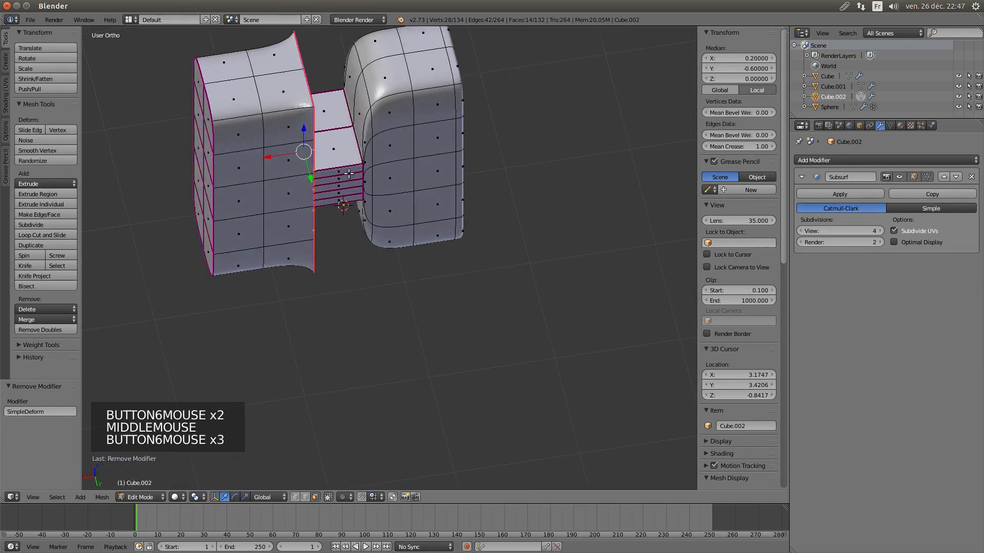
middle_drag(464, 226, 424, 213)
scroll(303, 131, left, 1)
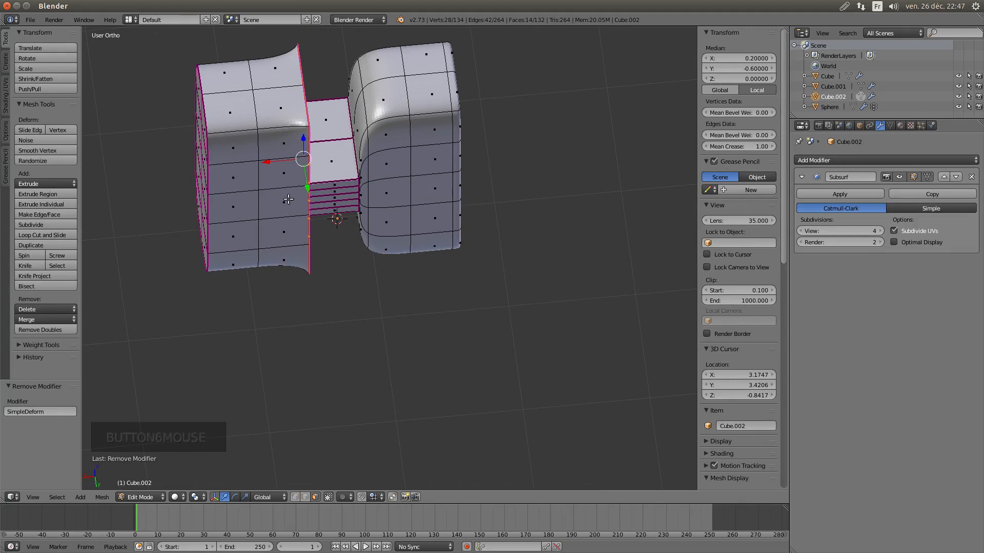
click(305, 497)
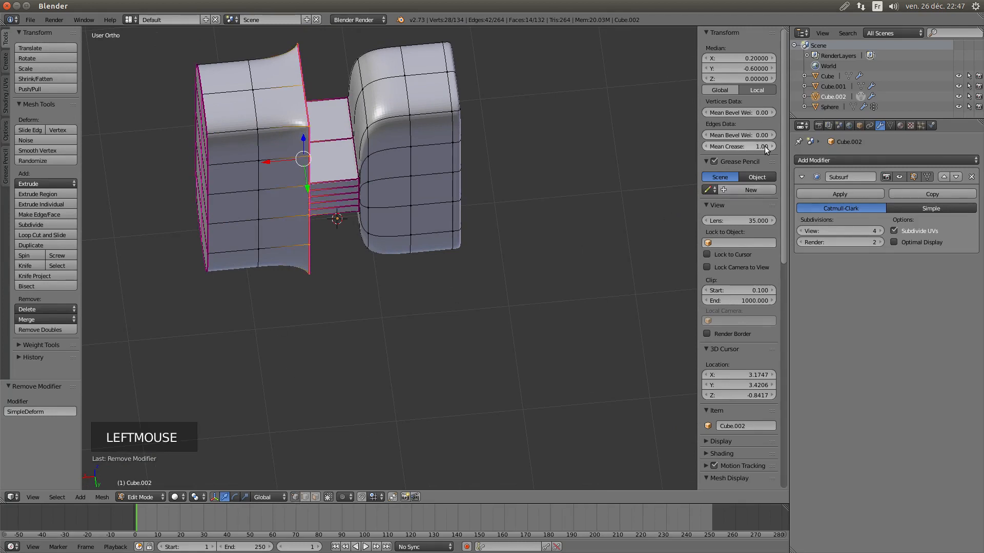
drag(764, 146, 738, 147)
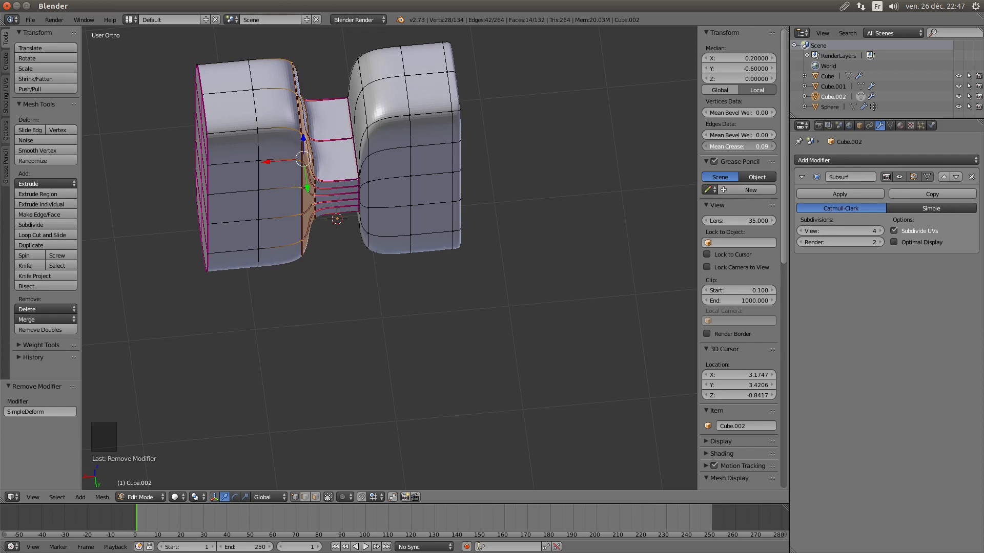
Add one loop cut through the thin face loop beside the narrowed middle and edge-slide it with a factor of 1
middle_drag(450, 239, 429, 228)
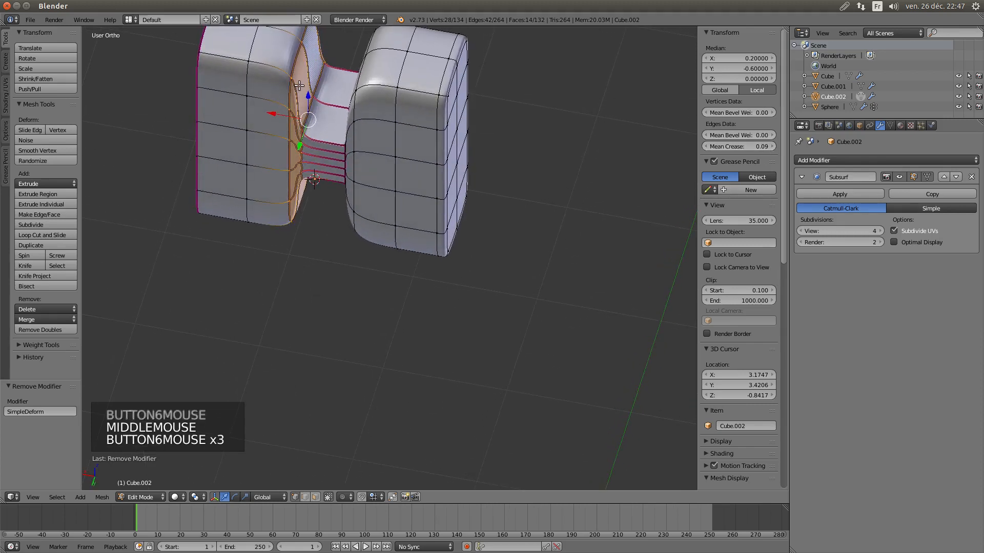
key(ctrl+r)
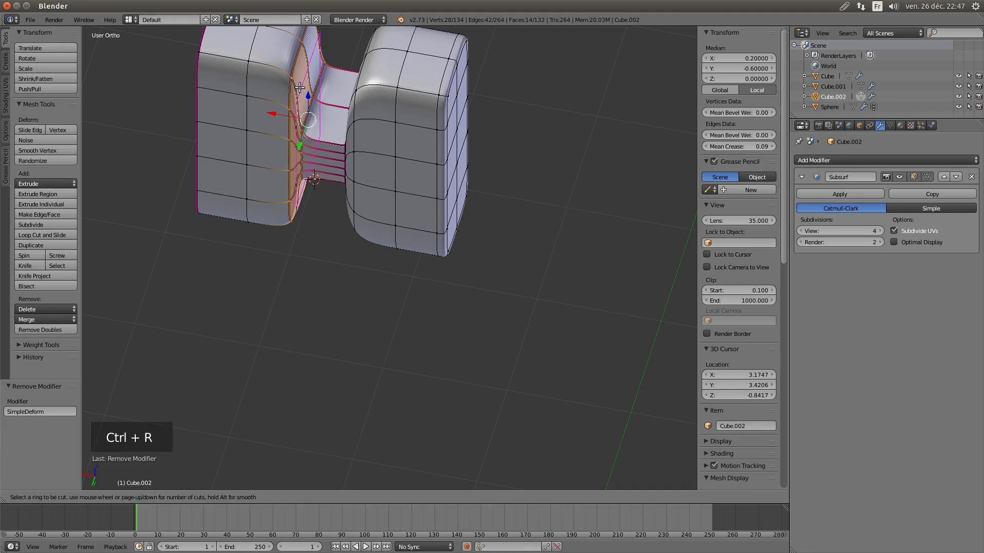
click(300, 88)
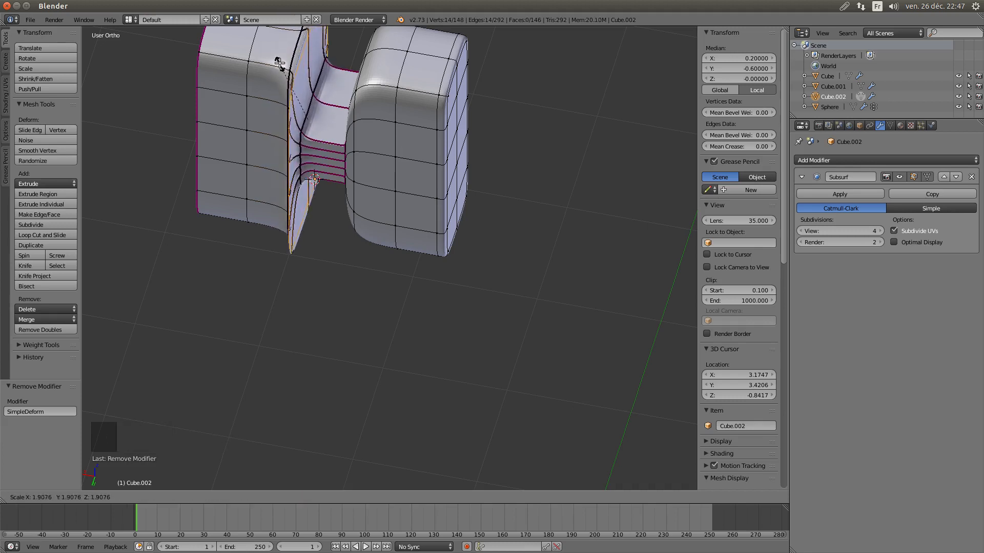
click(287, 87)
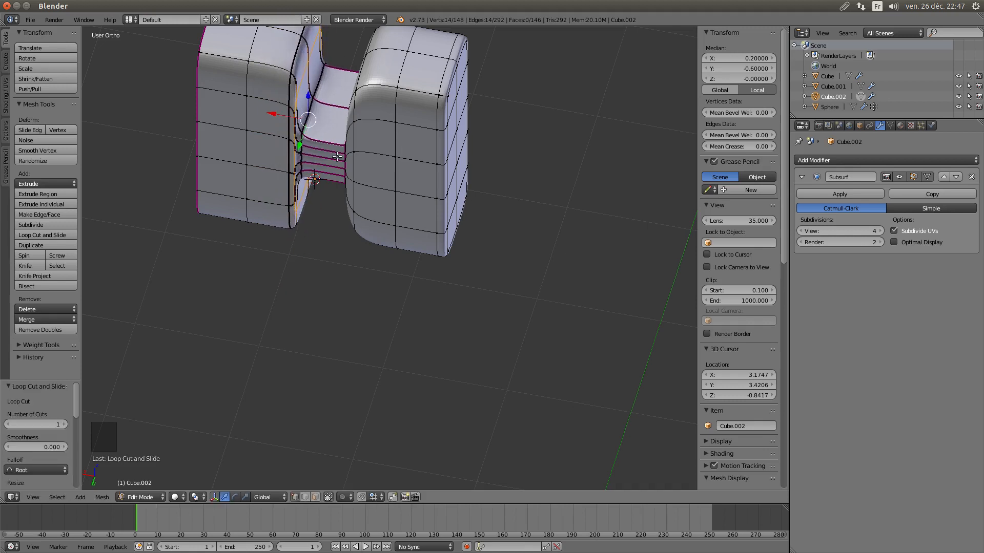
key(g)
key(g)
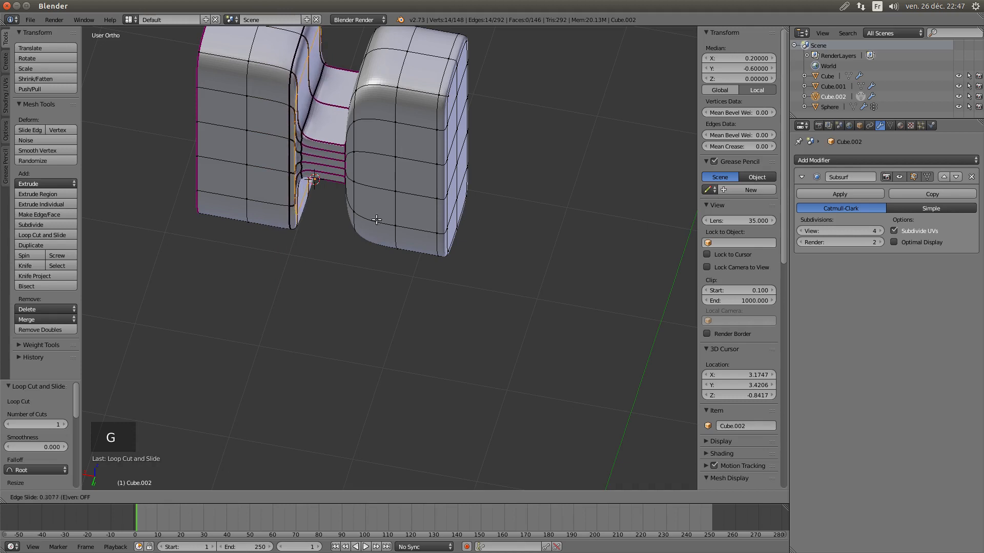
click(407, 264)
Examine the edge beside the narrowed middle after the loop cut and compare it with the rounded block opposite
middle_drag(391, 259, 281, 238)
scroll(290, 237, left, 7)
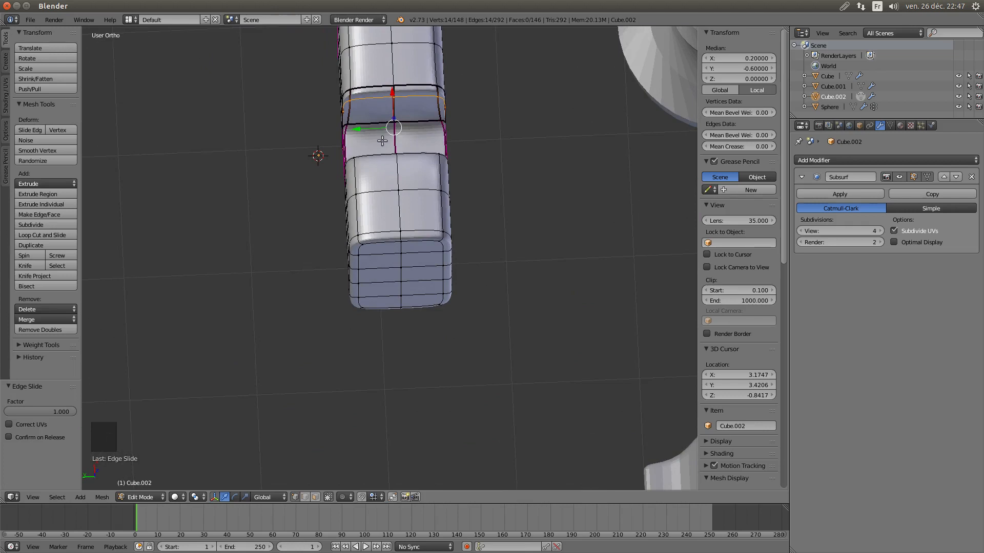
middle_drag(382, 141, 388, 161)
scroll(382, 134, down, 2)
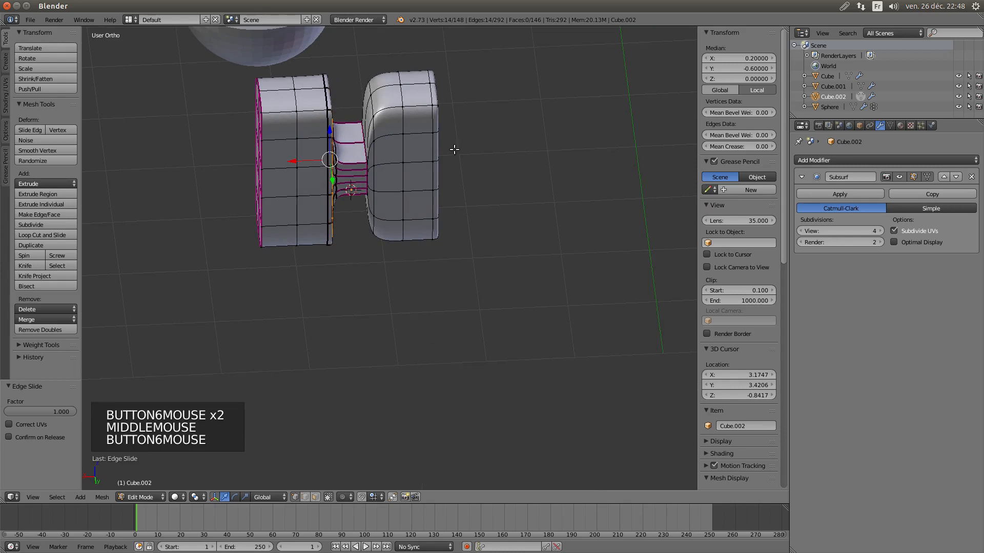
scroll(362, 156, up, 2)
middle_drag(362, 157, 379, 167)
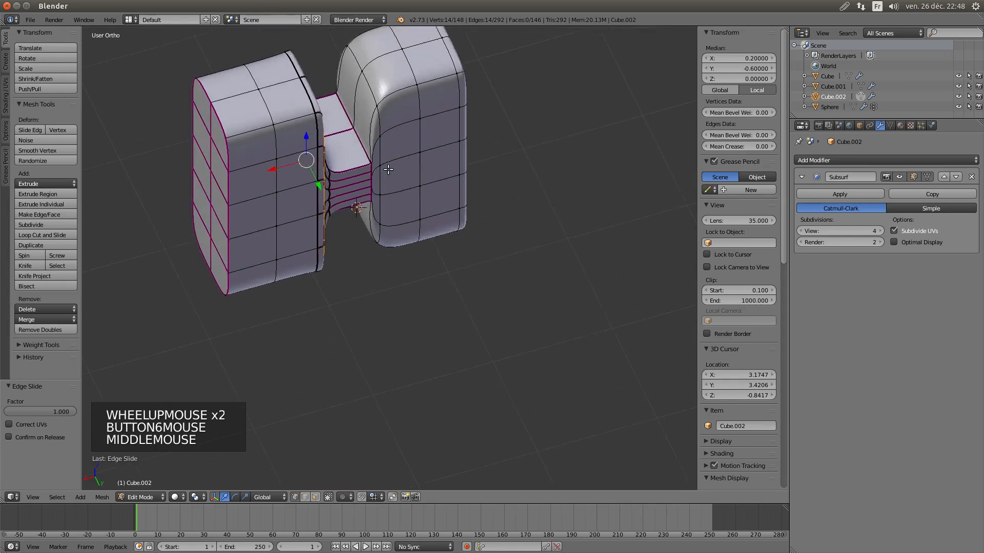
scroll(388, 172, up, 2)
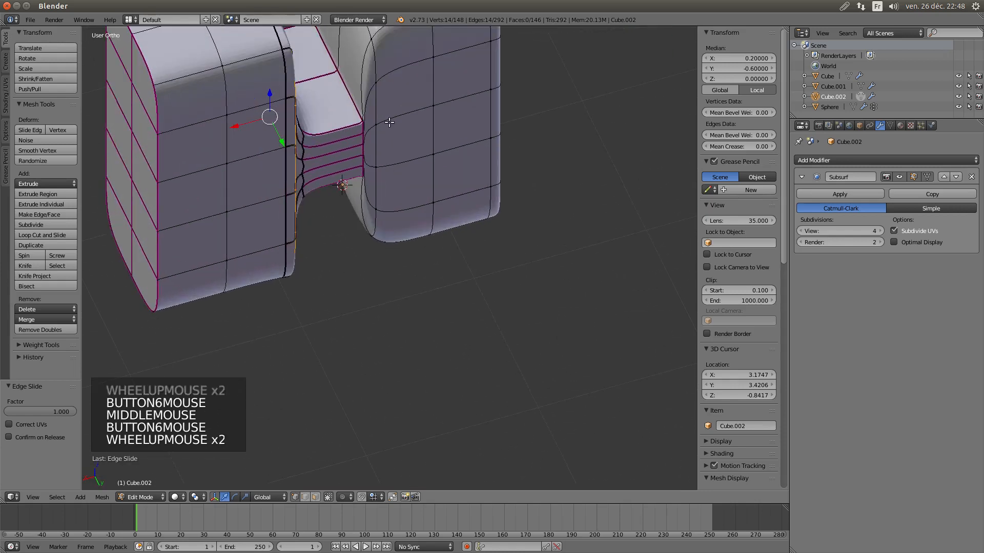
shift+middle_drag(395, 134, 392, 214)
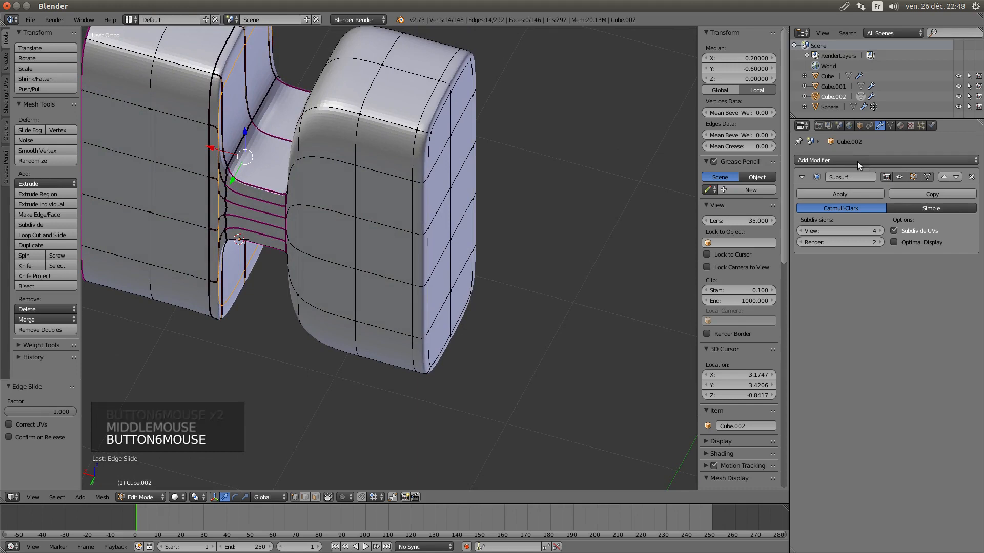
Add an Edge Split modifier below Subsurf and inspect its effect on the mesh shading
click(853, 160)
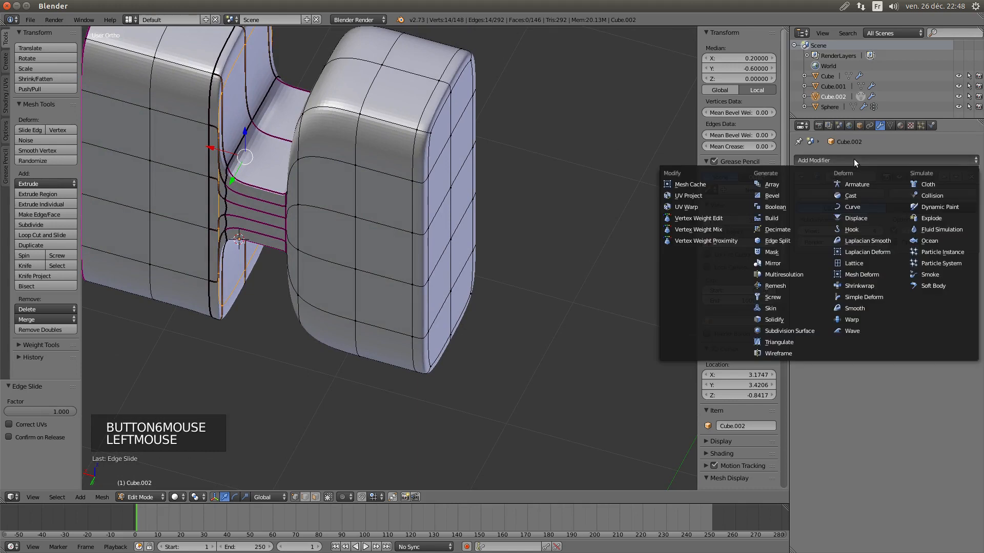
click(780, 241)
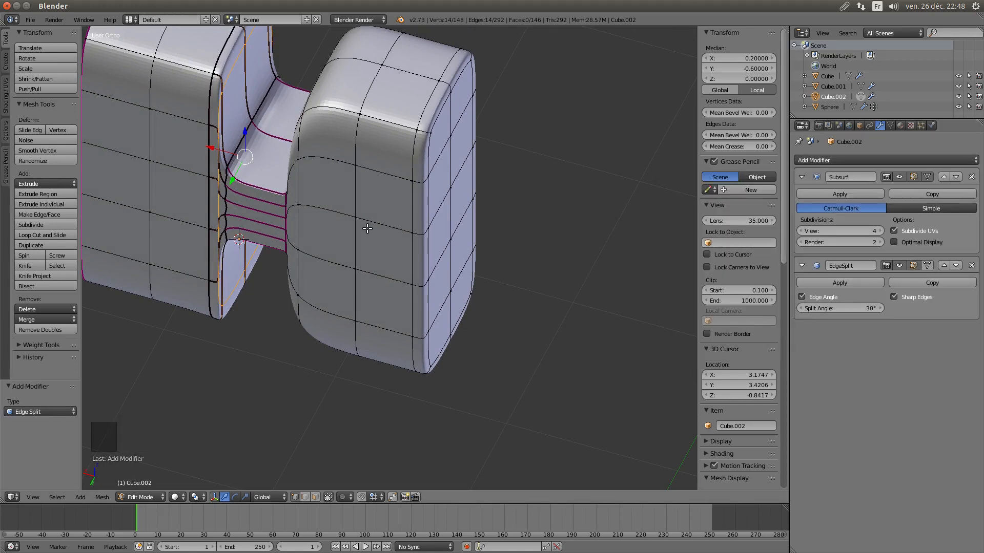
shift+middle_drag(367, 230, 529, 236)
scroll(528, 236, down, 1)
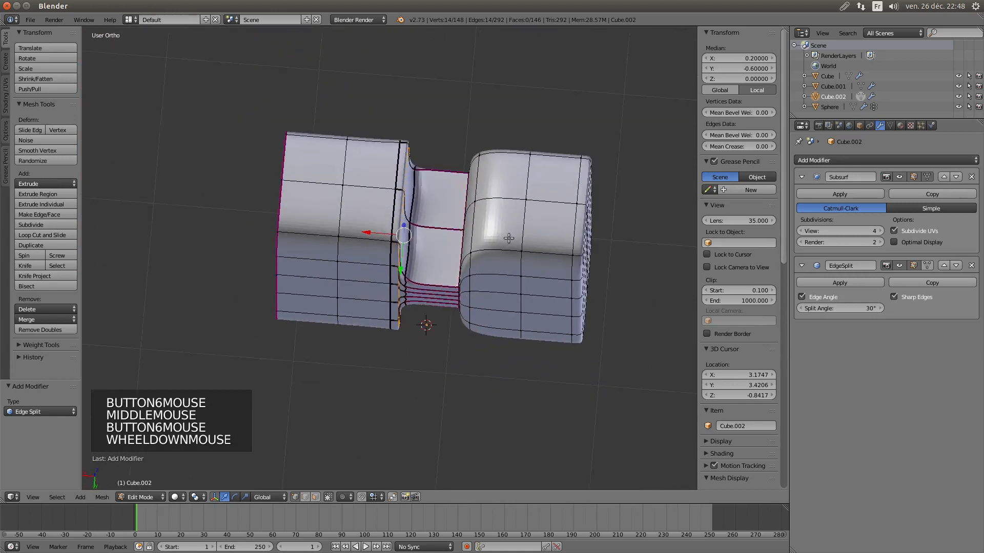
scroll(507, 240, down, 3)
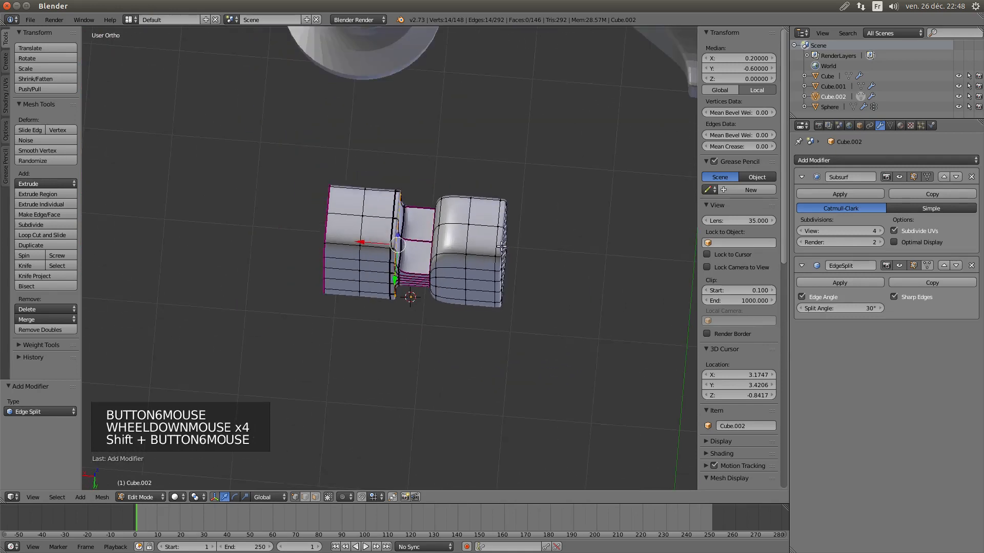
shift+middle_drag(504, 248, 436, 206)
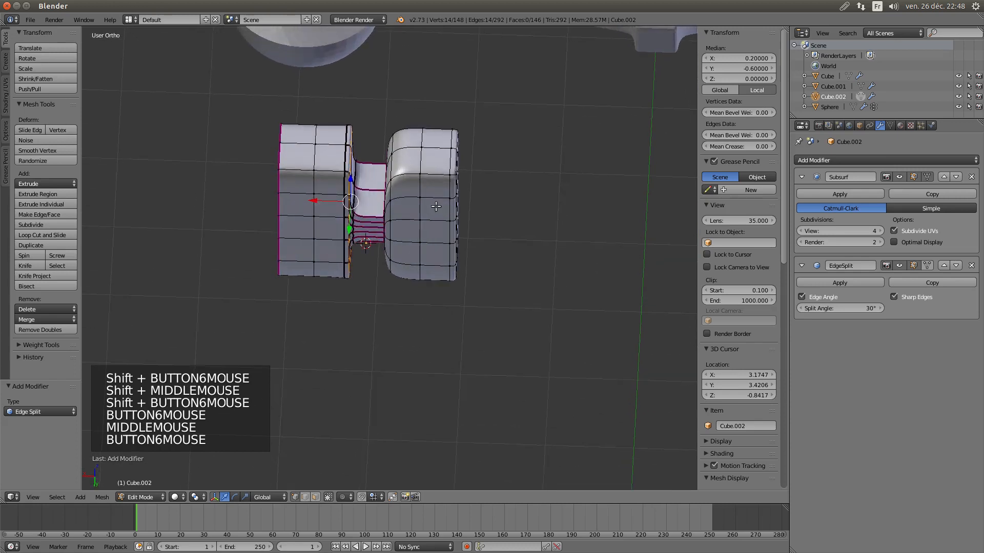
Set the Subsurf modifier's View subdivisions to 1 and remove the EdgeSplit modifier
click(801, 233)
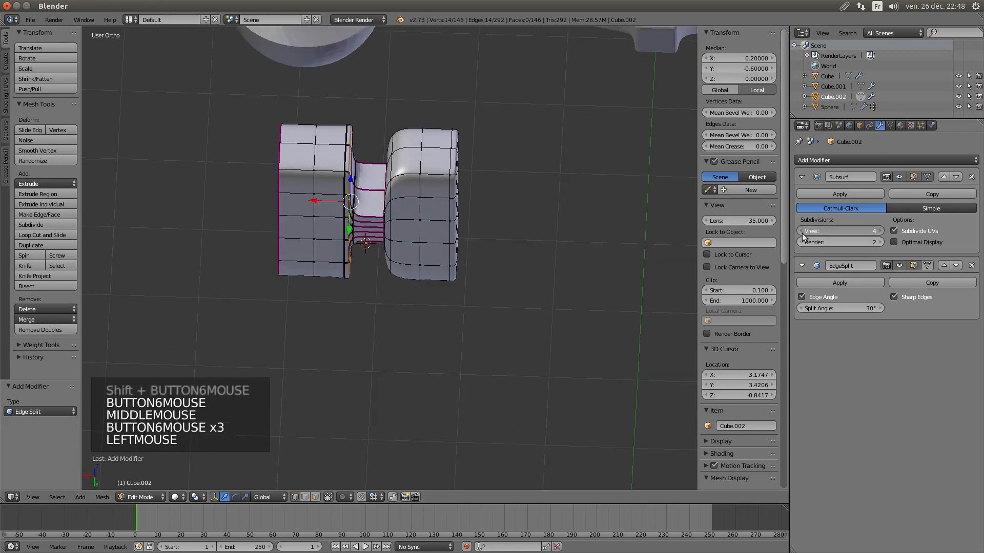
click(801, 232)
click(801, 233)
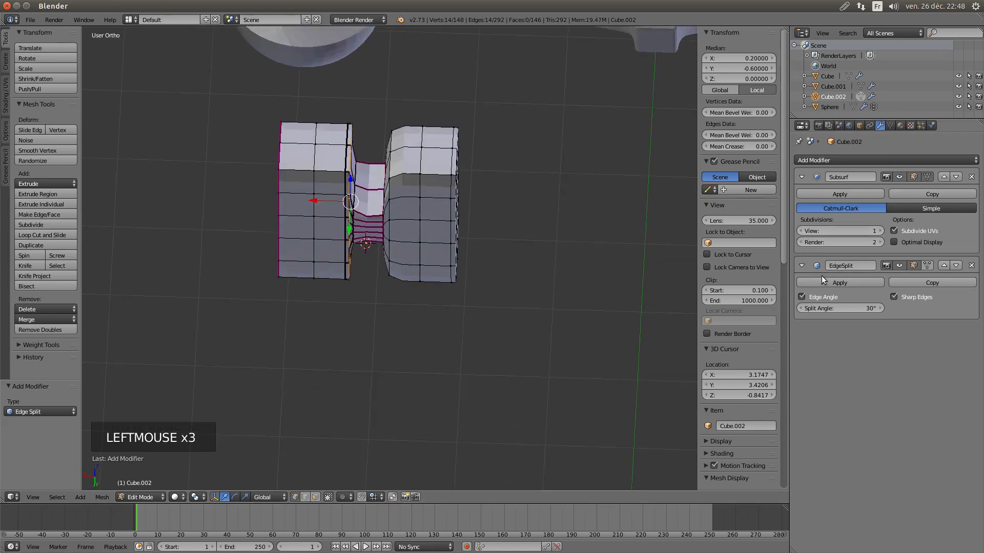
click(972, 265)
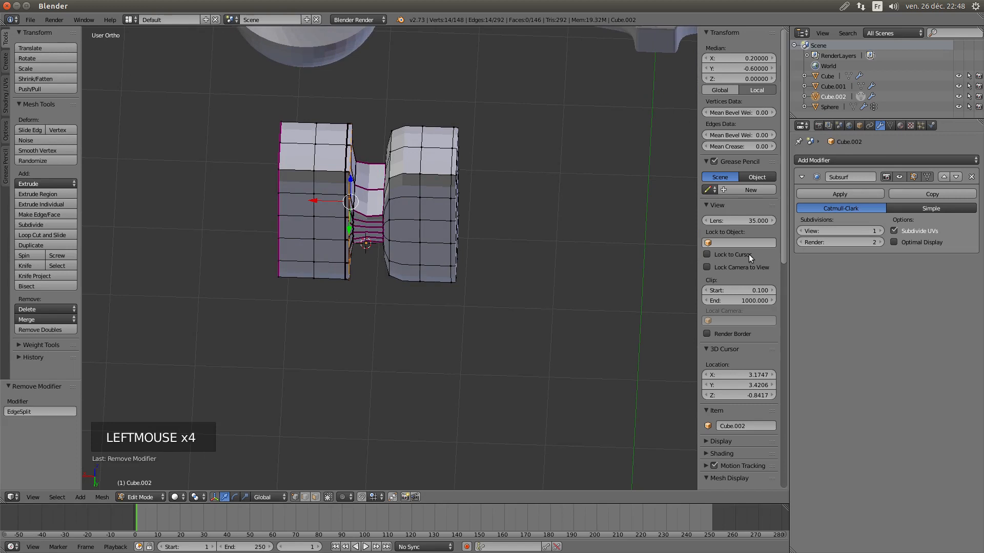
Inspect the narrowed middle up close and set the Subsurf modifier's View subdivisions to 2
scroll(422, 249, up, 3)
middle_drag(422, 249, 472, 338)
scroll(375, 174, up, 4)
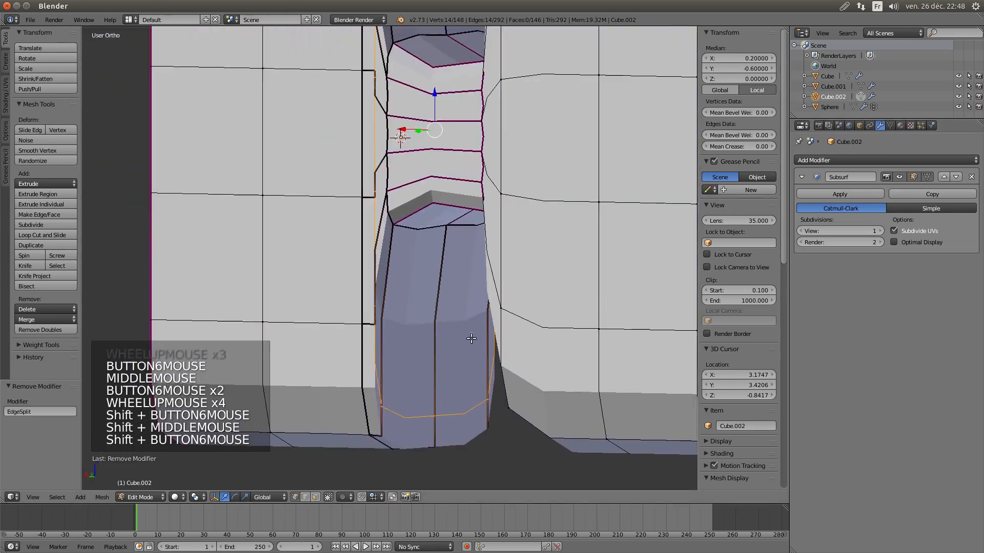
scroll(471, 338, up, 1)
click(878, 231)
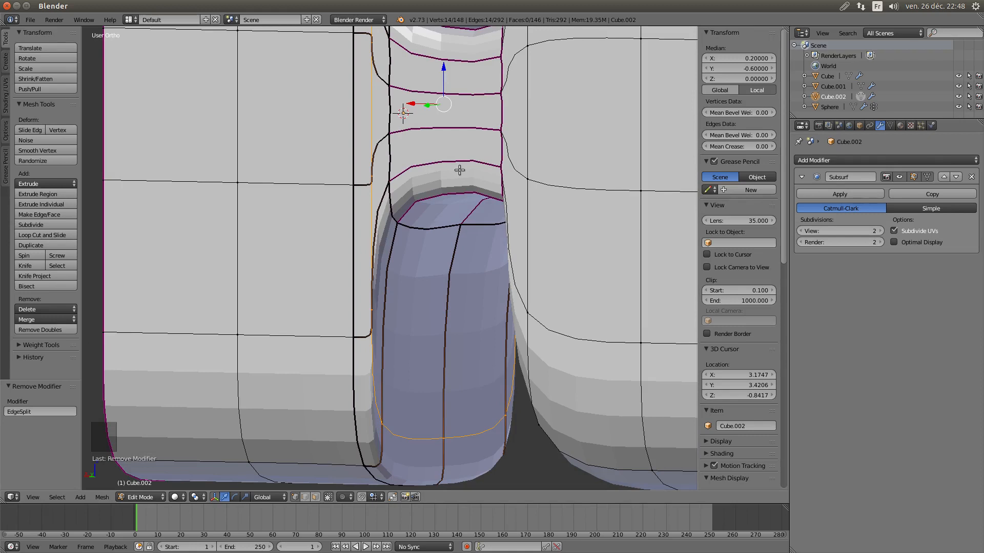
Select the entire mesh and set the mean crease of all its edges to 0
key(a)
key(a)
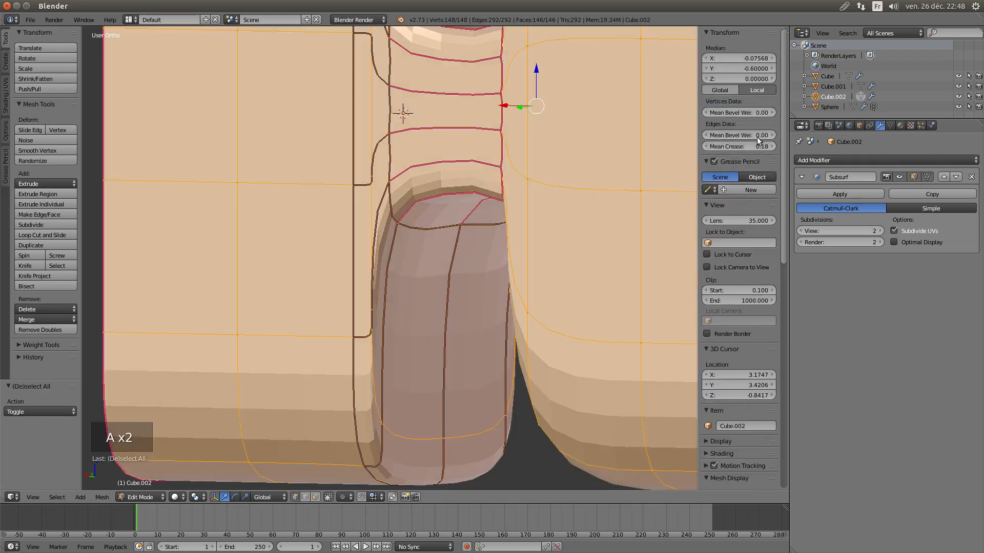
drag(759, 146, 728, 147)
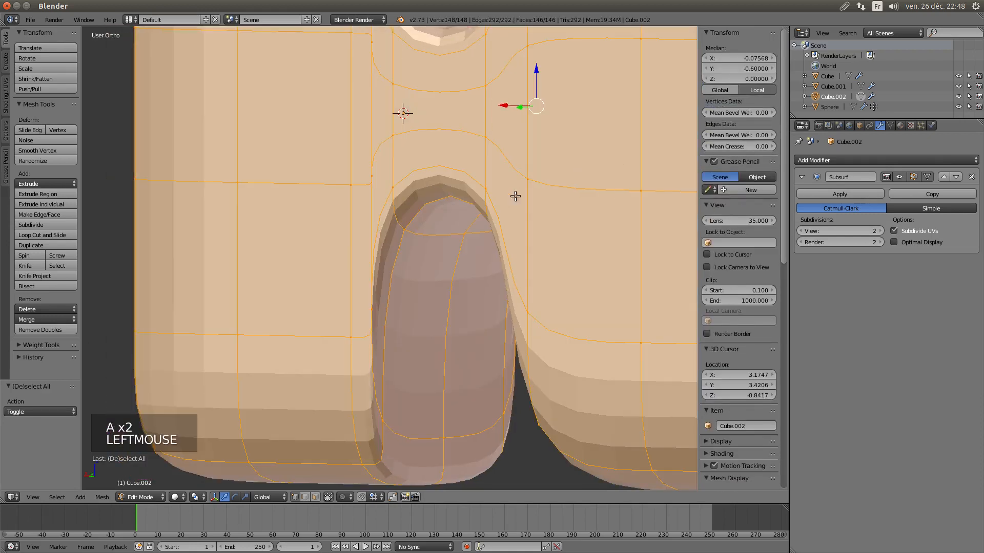
Examine the overall shape of the uncreased, smoothed mesh
scroll(515, 197, down, 3)
middle_drag(484, 207, 479, 177)
scroll(494, 219, down, 1)
shift+scroll(468, 253, down, 1)
scroll(468, 253, up, 1)
scroll(455, 248, down, 1)
scroll(455, 248, up, 1)
scroll(479, 177, down, 1)
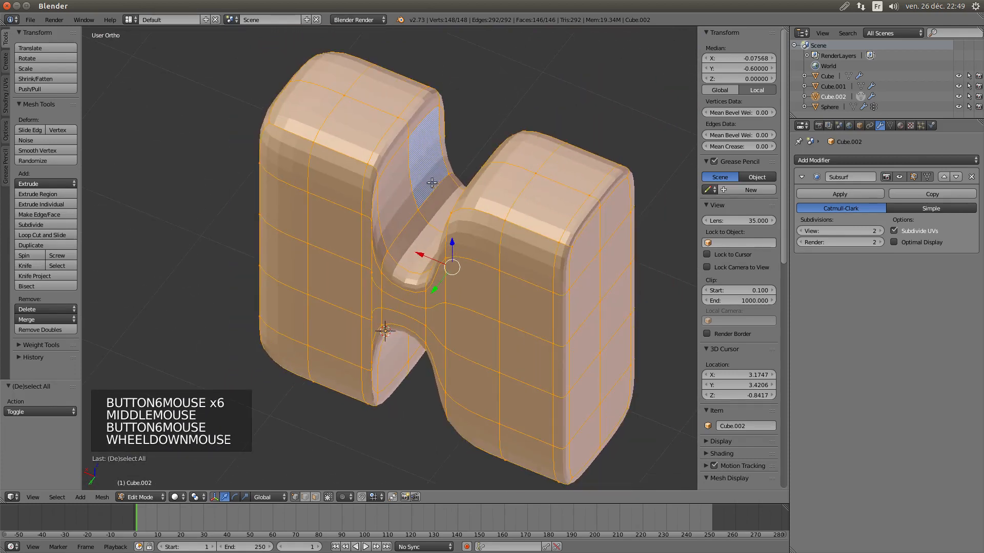
In face selection, select the two inner side-wall faces of the upper notch and set their edges' mean crease to 1
right_click(403, 192)
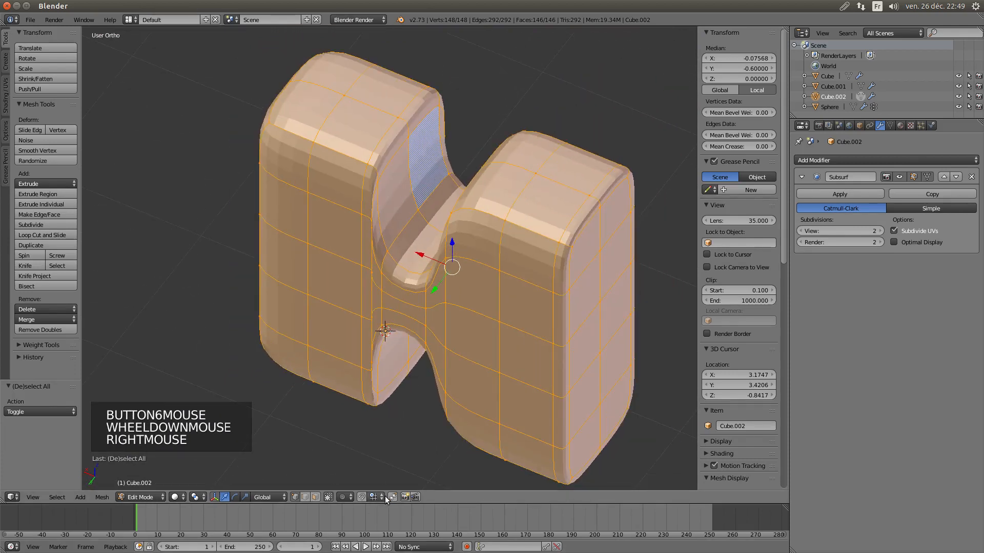
click(315, 497)
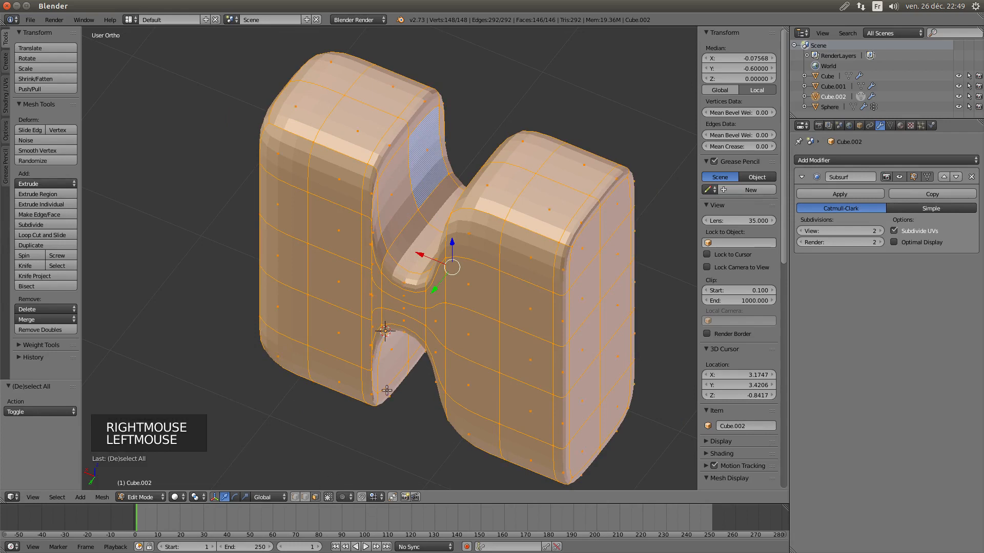
right_click(391, 192)
shift+right_click(427, 174)
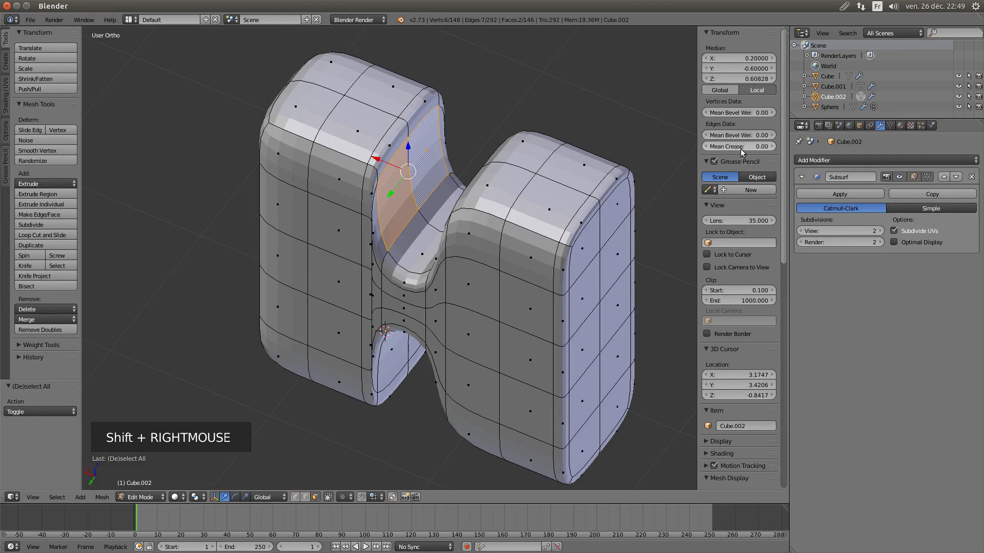
drag(742, 146, 773, 146)
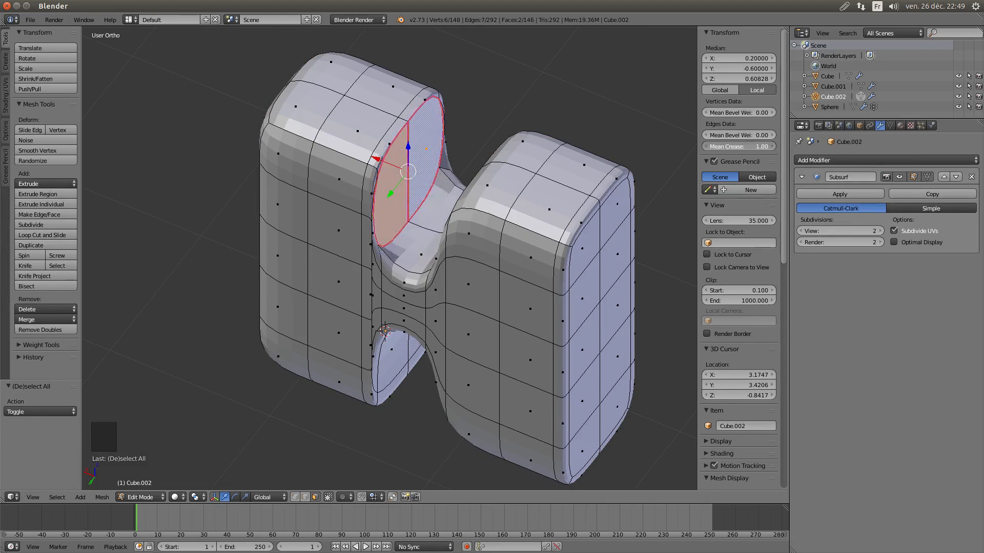
Inspect the creased side wall closely and lower the mean crease of its two selected faces to 0.62
middle_drag(525, 192, 441, 171)
scroll(440, 171, up, 4)
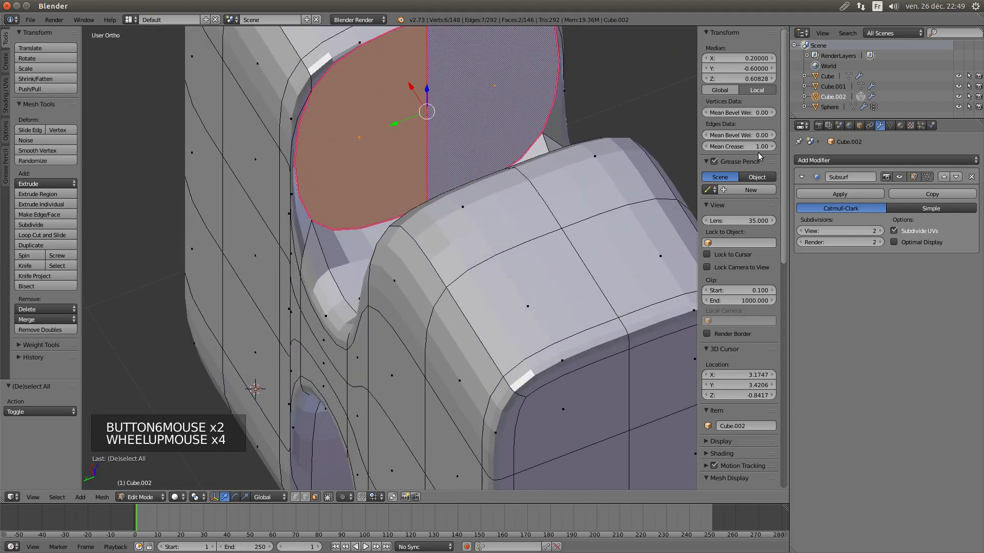
drag(764, 146, 739, 146)
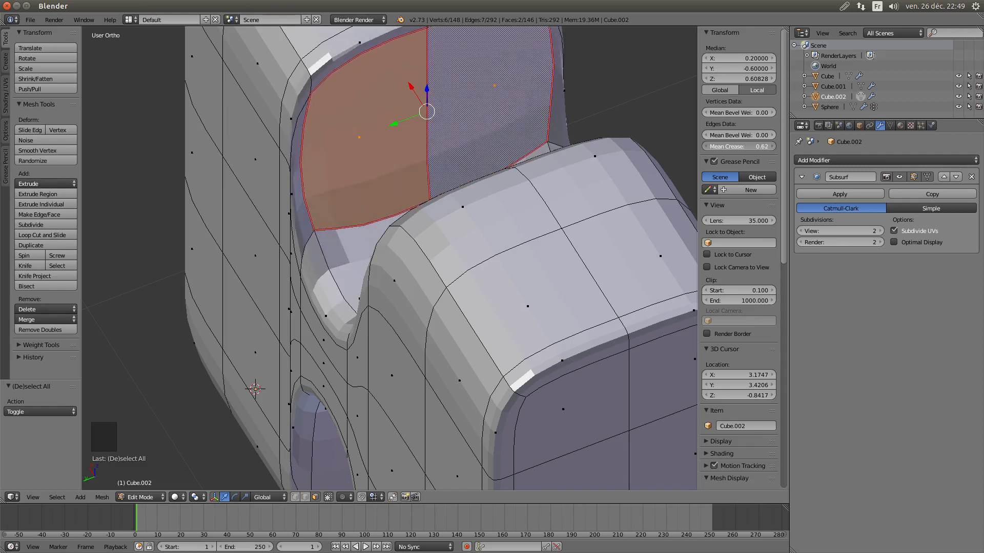
Select the two floor faces of the upper notch and set their edges' mean crease to 0.30
middle_drag(626, 182, 490, 245)
scroll(475, 257, down, 2)
right_click(442, 238)
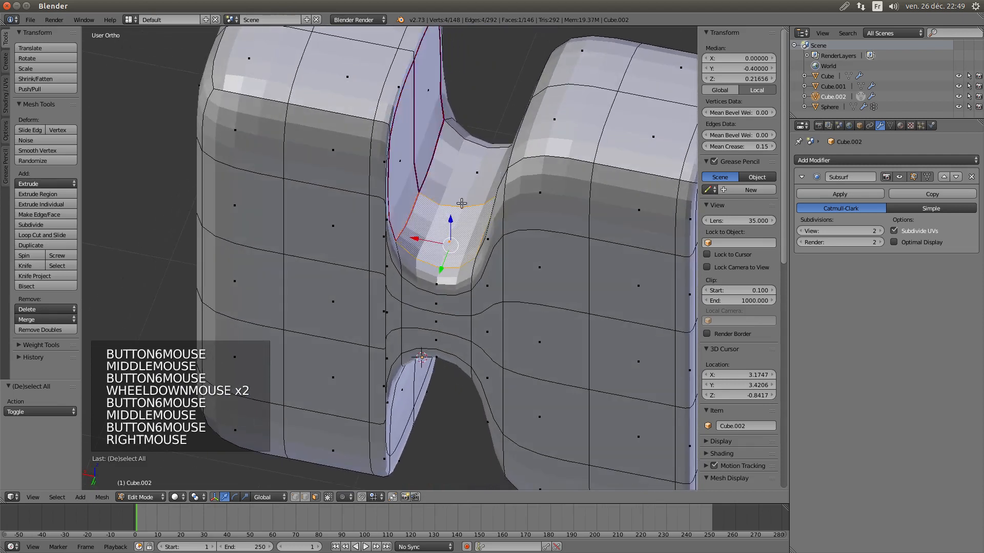
shift+right_click(474, 159)
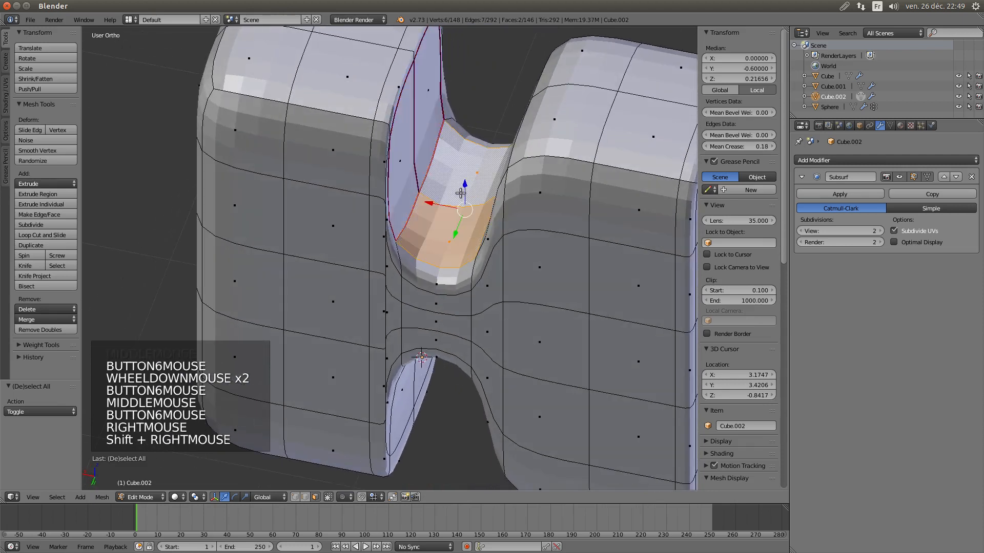
click(734, 150)
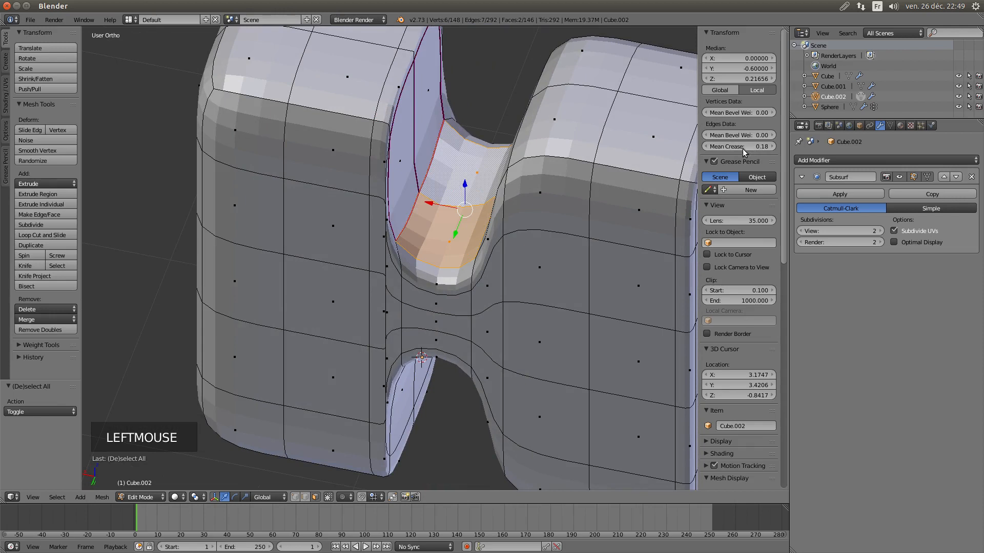
mouse_move(747, 148)
mouse_down()
mouse_move(779, 148)
mouse_move(728, 148)
mouse_move(753, 148)
mouse_up()
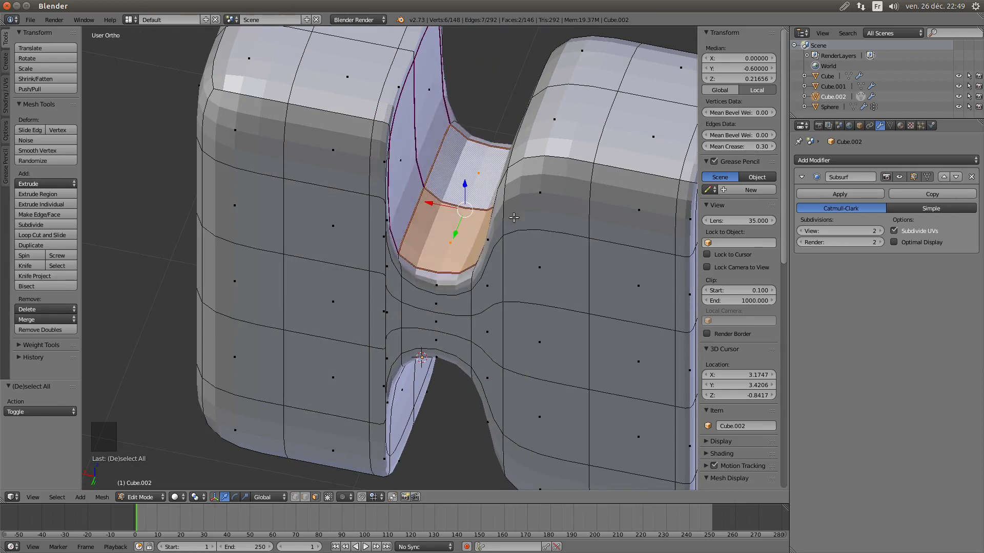
Examine the partially creased notch against the whole mesh from several angles
scroll(482, 285, down, 3)
middle_drag(482, 285, 398, 255)
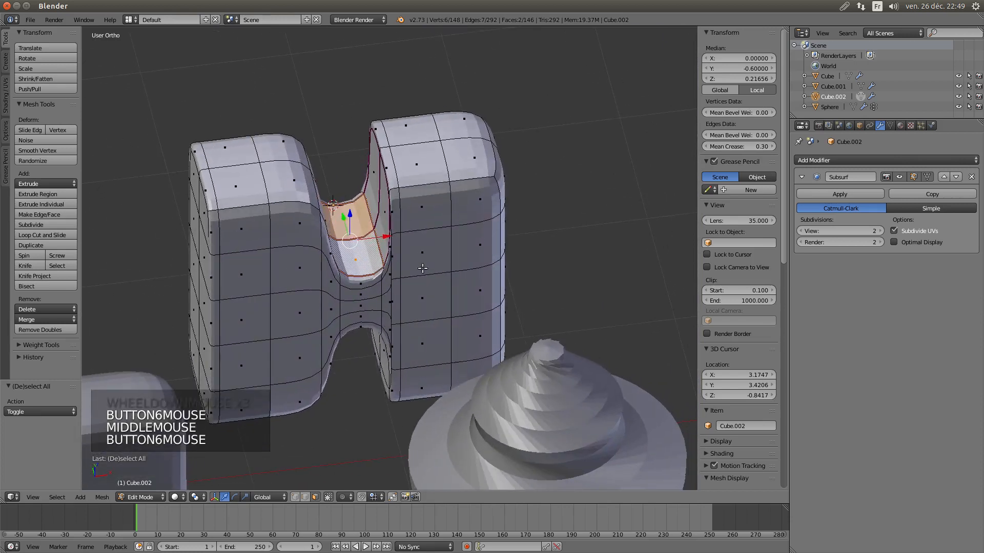
middle_drag(423, 253, 524, 278)
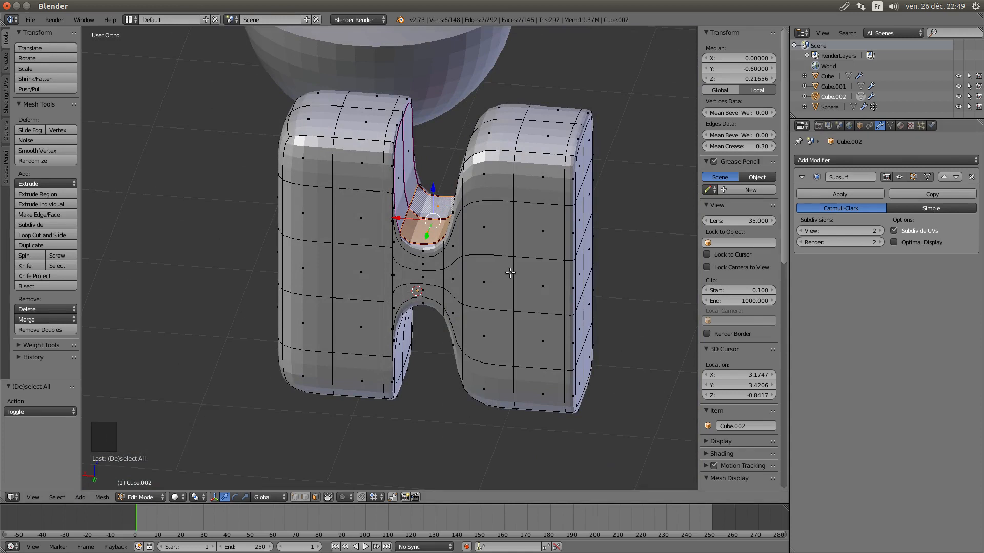
scroll(511, 274, down, 4)
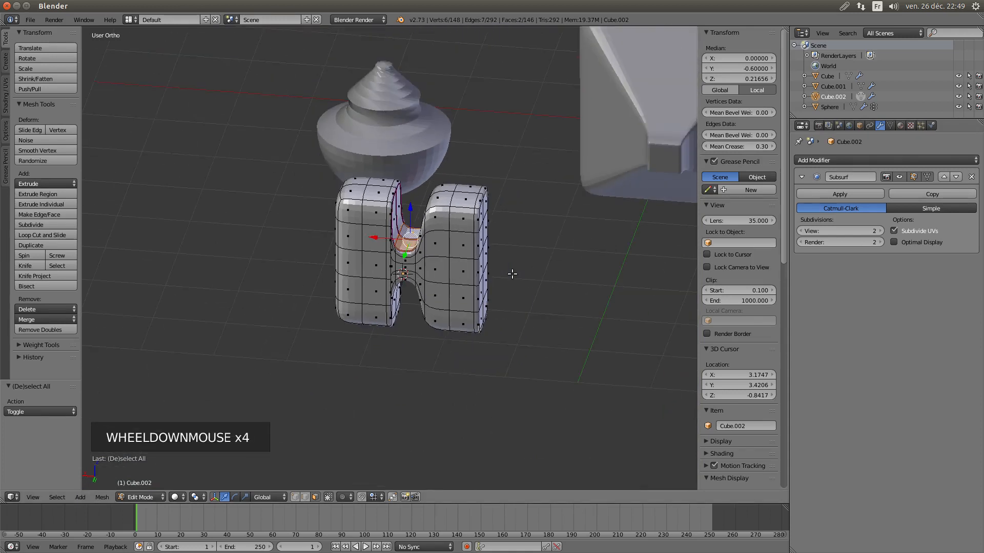
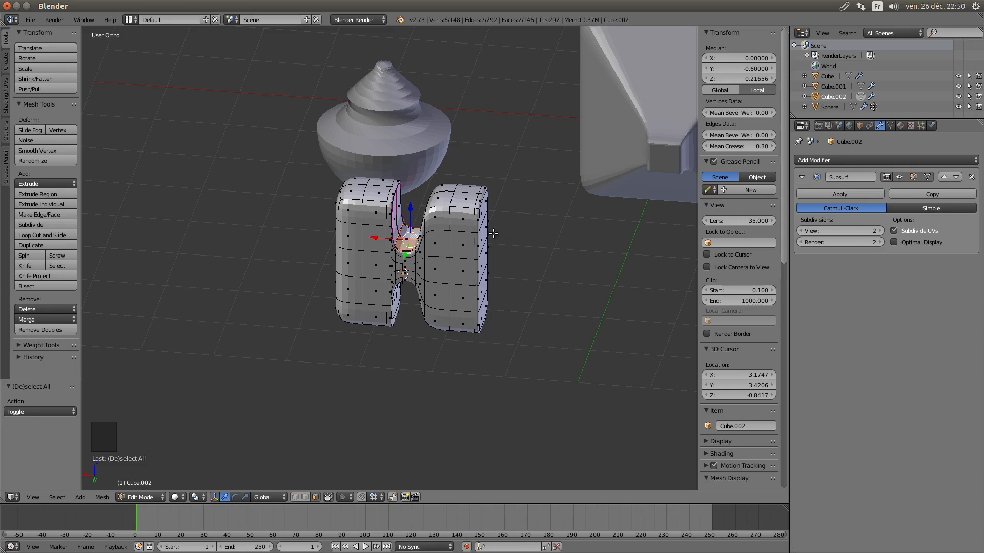
middle_drag(417, 259, 474, 271)
scroll(461, 269, down, 1)
scroll(460, 269, up, 3)
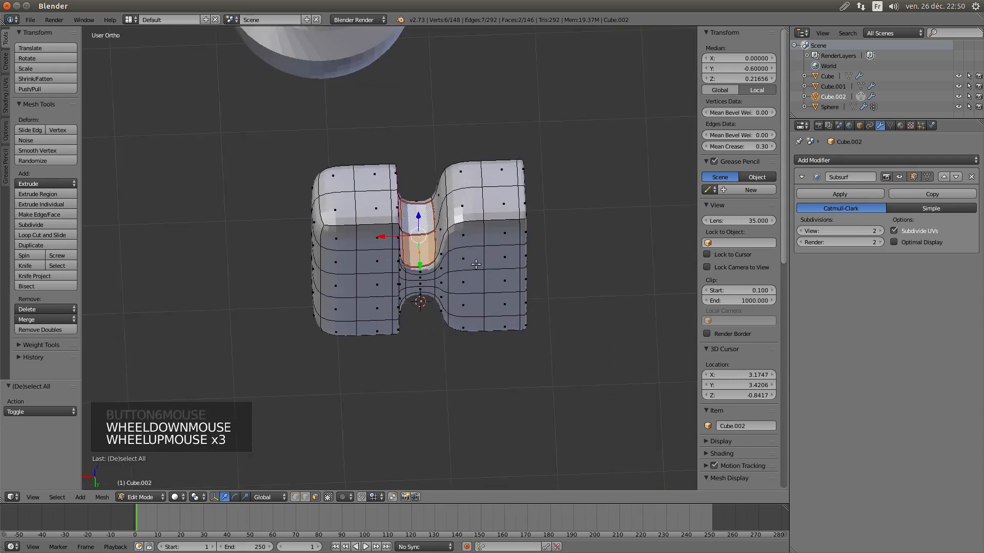
Return to Object Mode and examine the smoothed notched shape from the front and from above
key(Tab)
scroll(475, 270, down, 3)
middle_drag(472, 271, 451, 245)
scroll(447, 254, left, 1)
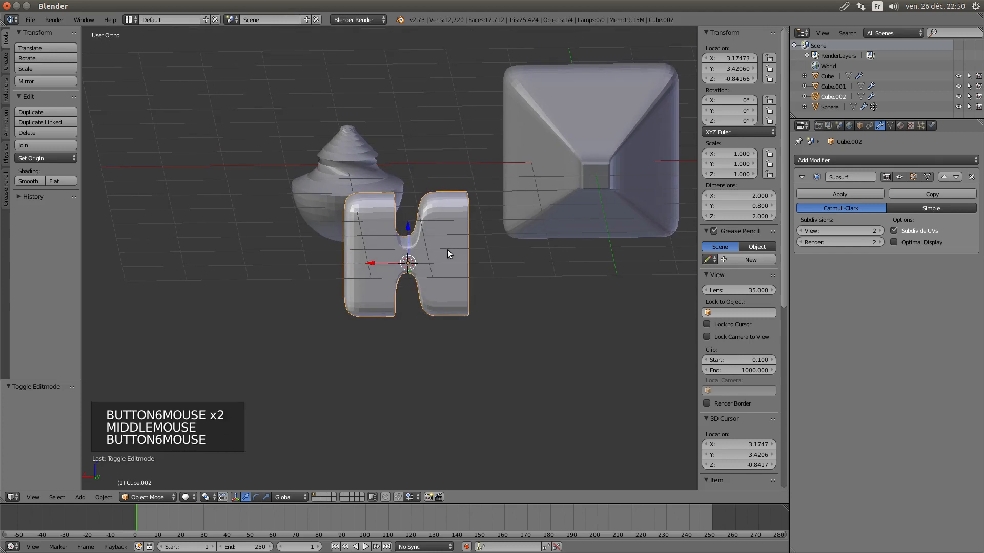
scroll(447, 249, left, 1)
middle_drag(447, 249, 447, 275)
scroll(449, 276, up, 2)
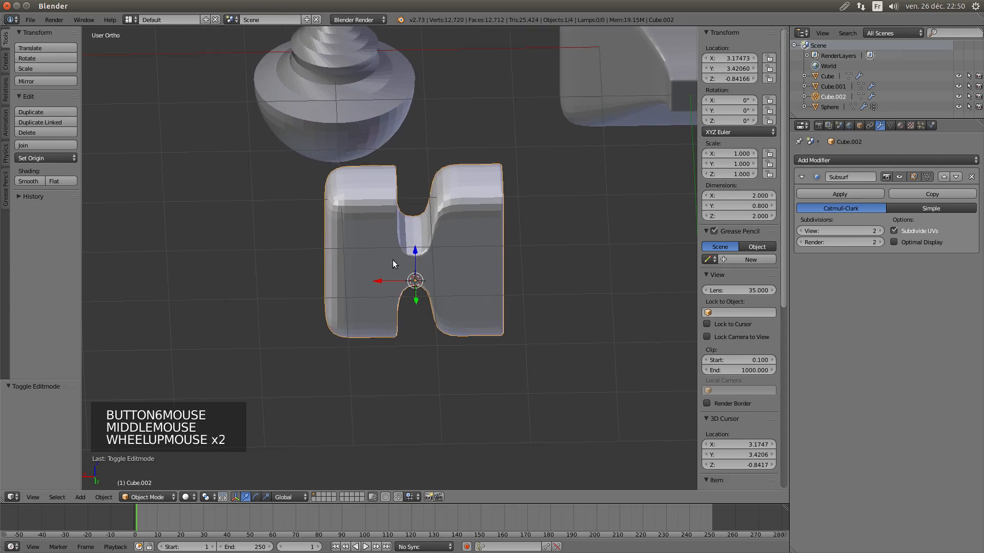
scroll(393, 259, left, 1)
mouse_move(392, 259)
middle_down()
mouse_move(392, 225)
mouse_move(482, 262)
mouse_move(567, 257)
mouse_move(460, 260)
mouse_move(379, 247)
middle_up()
scroll(415, 226, left, 1)
scroll(395, 225, left, 2)
scroll(380, 247, left, 1)
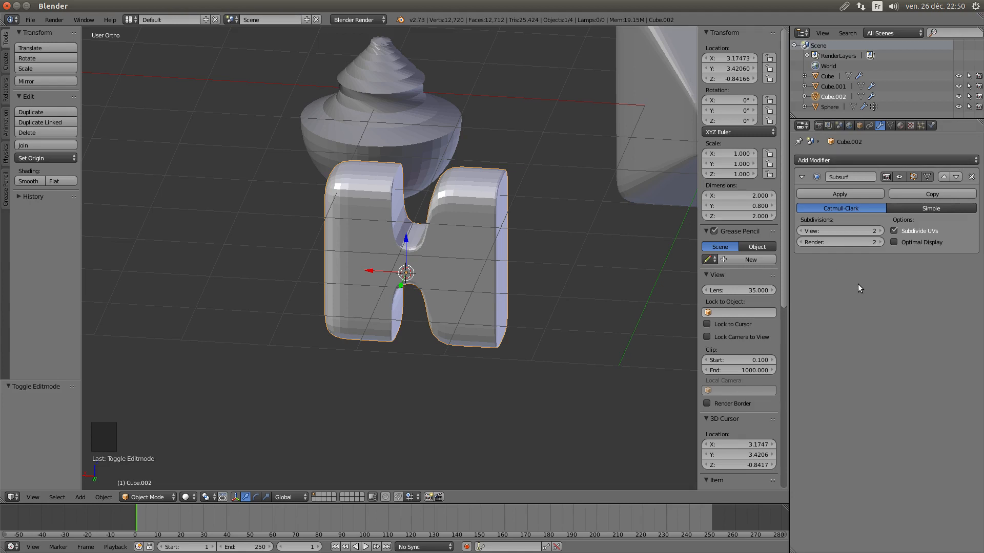
Undo the recent edits back to the bent shape and delete its EdgeSplit modifier
key(ctrl+z)
key(ctrl+z)
key(ctrl+z)
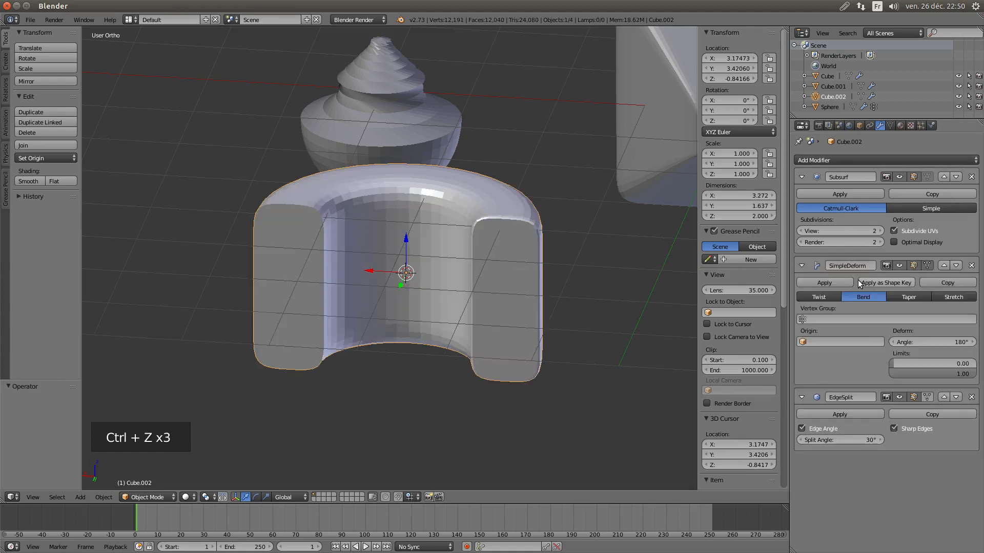
click(972, 397)
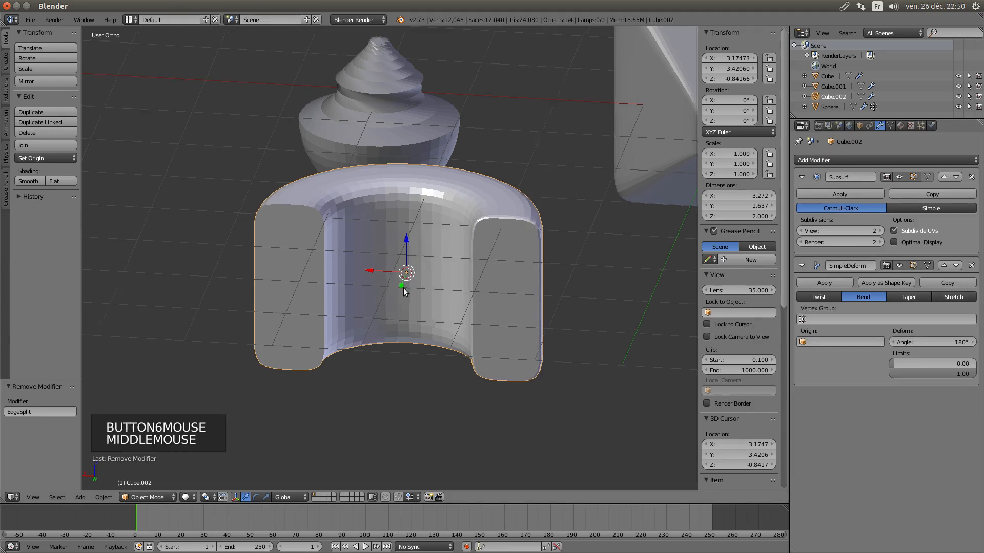
Remove the SimpleDeform modifier to compare with the unbent block, and undo that removal
middle_drag(404, 288, 405, 317)
shift+middle_drag(88, 273, 90, 272)
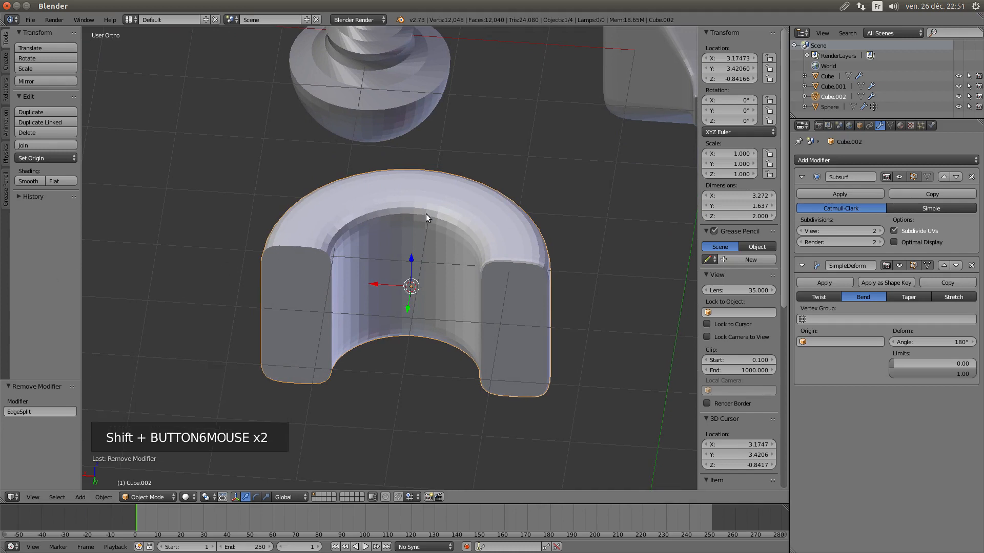
scroll(472, 244, down, 4)
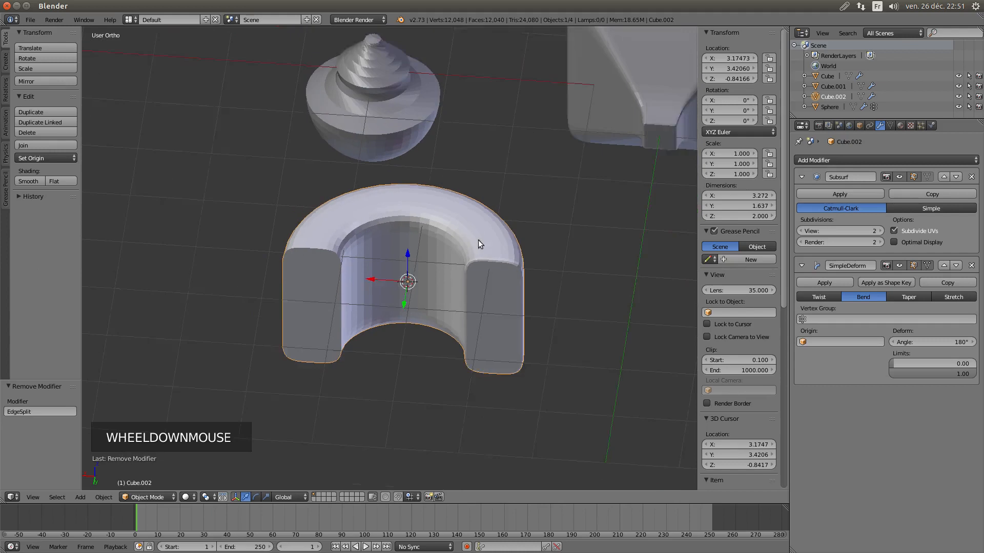
shift+middle_drag(540, 233, 457, 253)
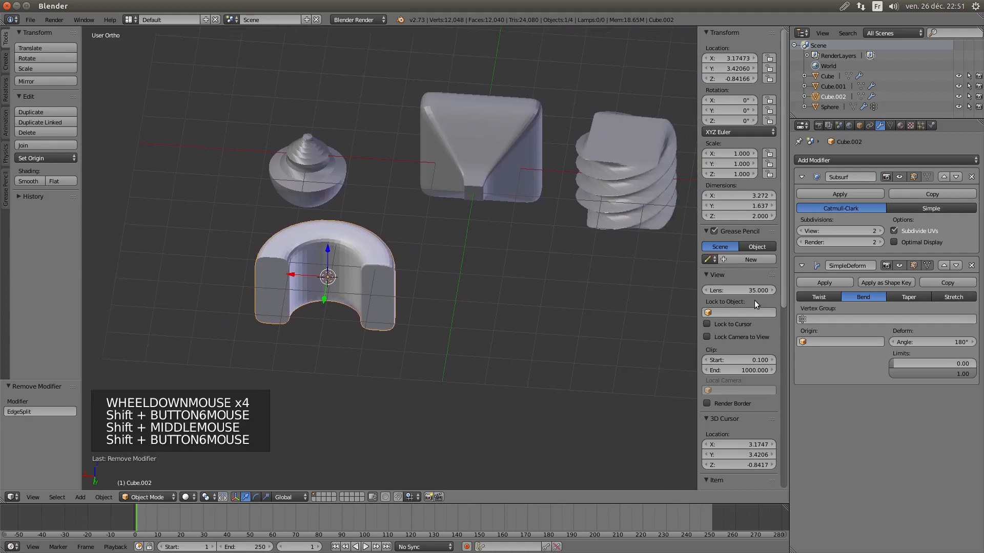
click(972, 265)
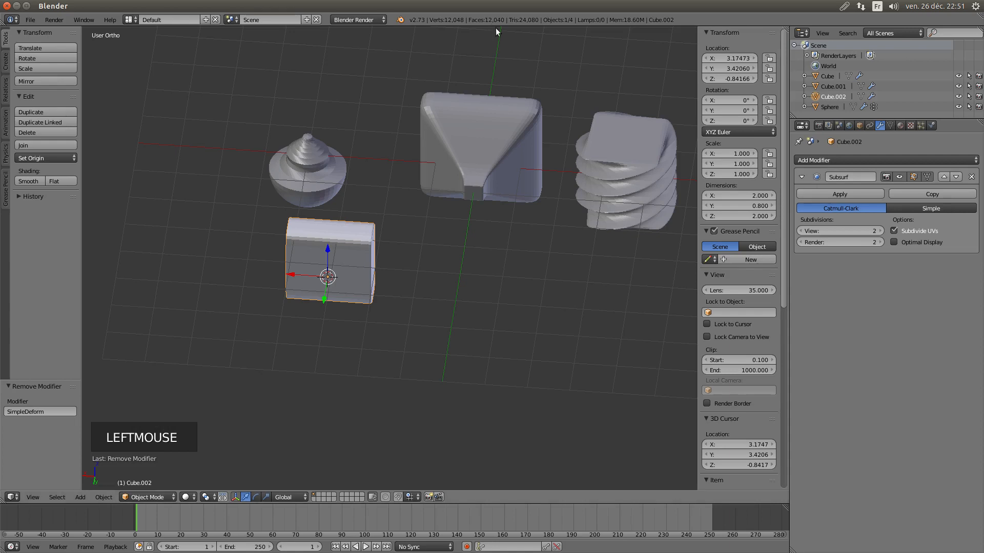
right_click(351, 262)
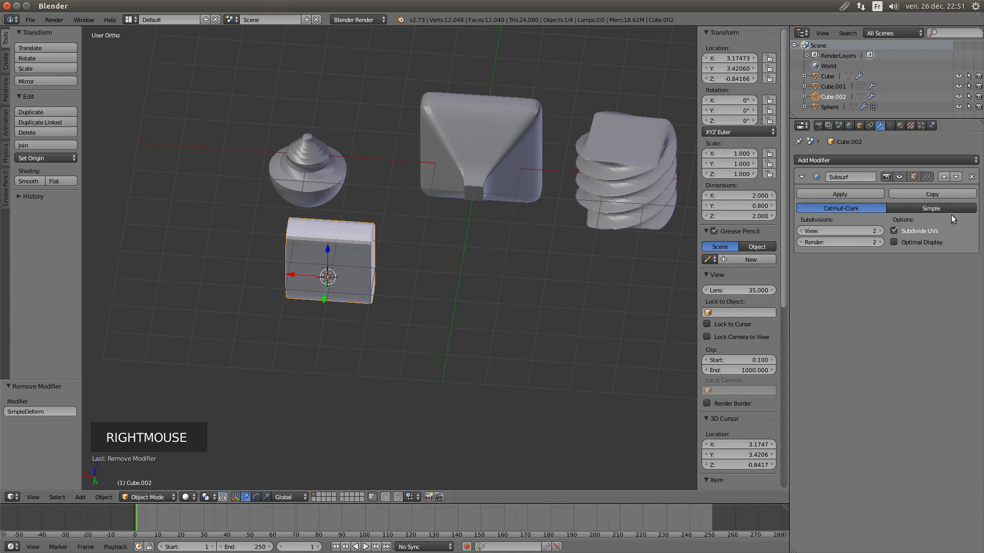
key(ctrl+z)
key(ctrl+z)
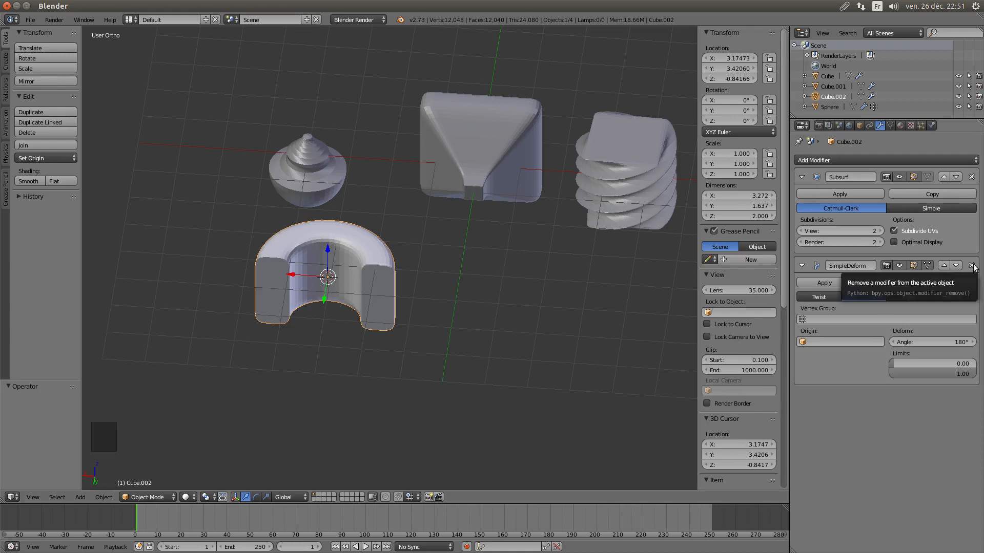
Apply the SimpleDeform bend to the object and inspect the resulting bent mesh in Edit Mode
click(820, 283)
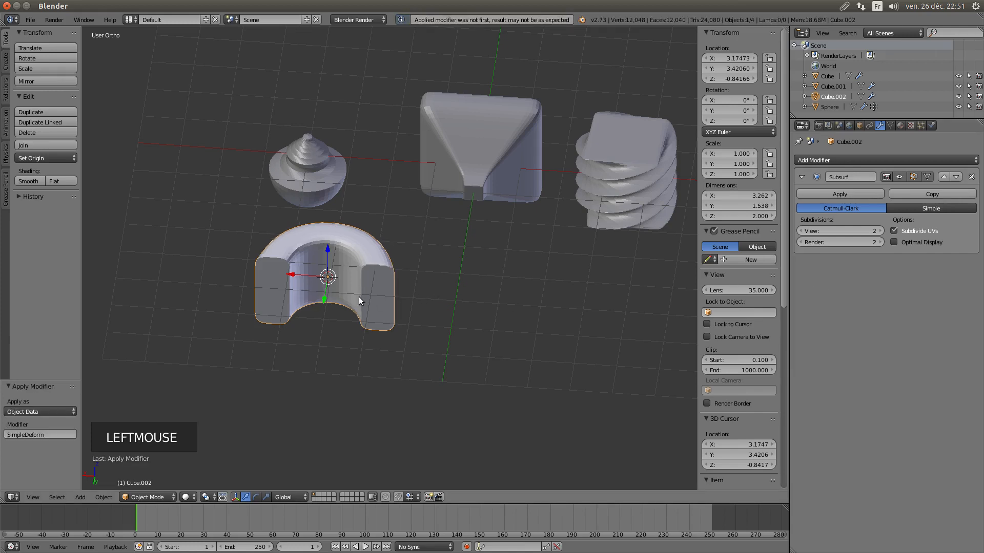
scroll(347, 299, up, 2)
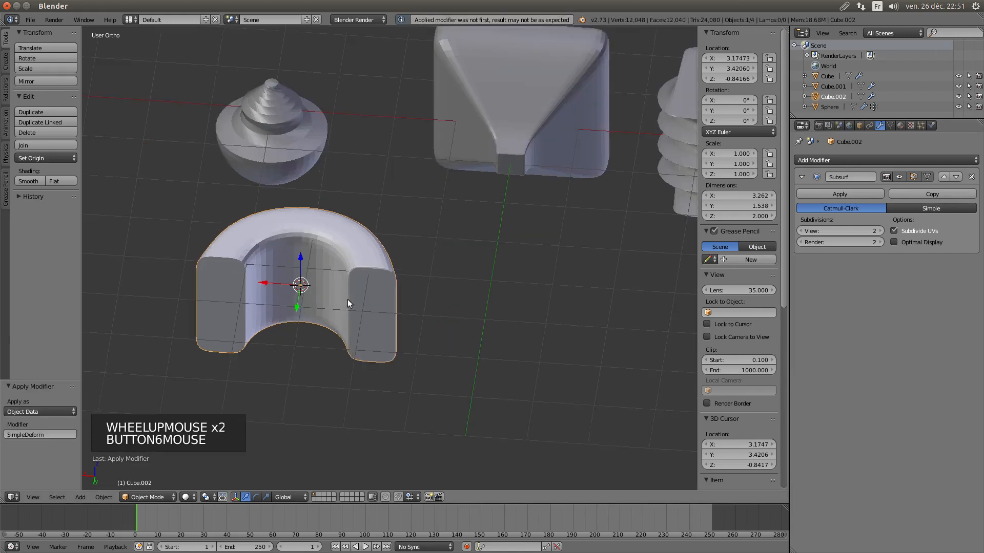
middle_drag(347, 299, 541, 288)
scroll(383, 315, up, 3)
key(Tab)
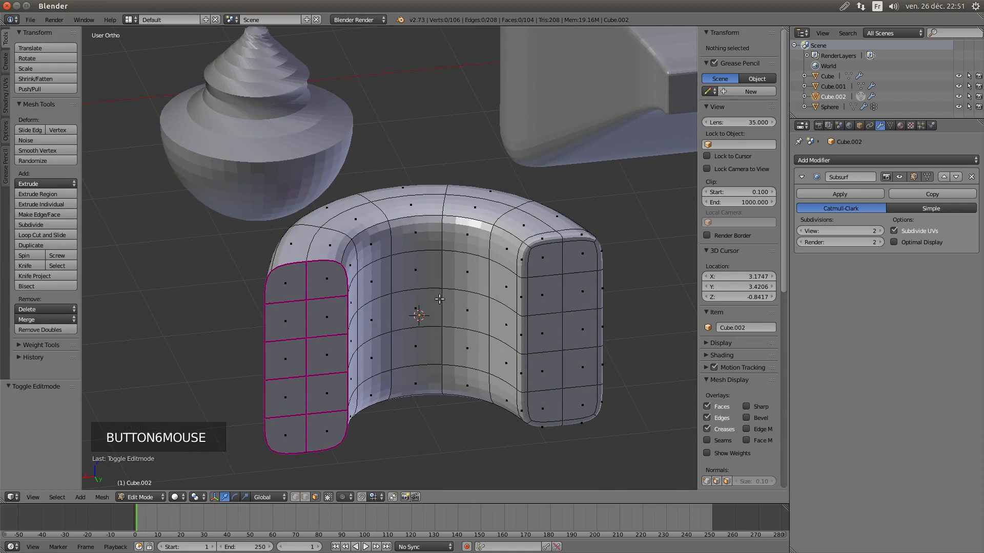
middle_drag(439, 300, 457, 304)
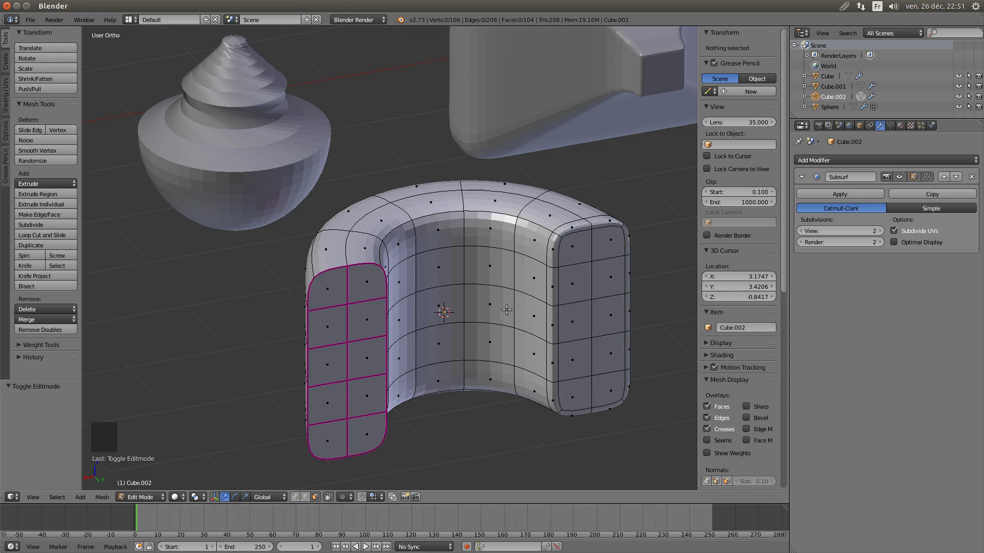
middle_drag(507, 310, 453, 319)
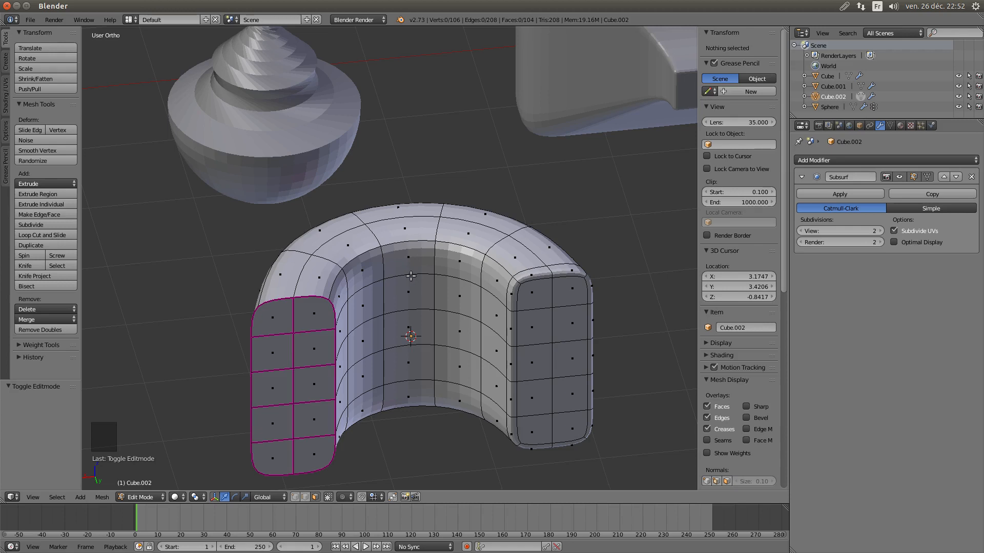
scroll(450, 286, down, 3)
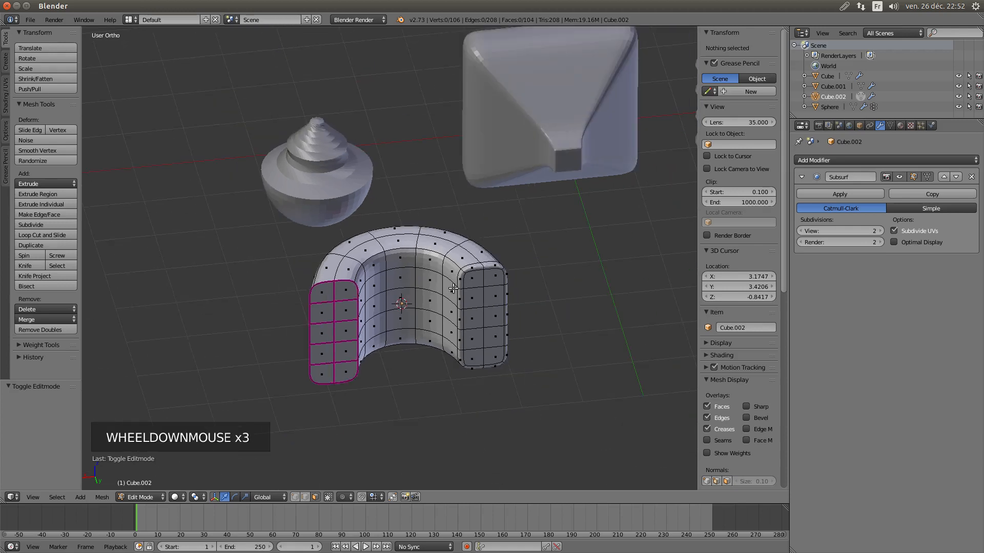
key(Tab)
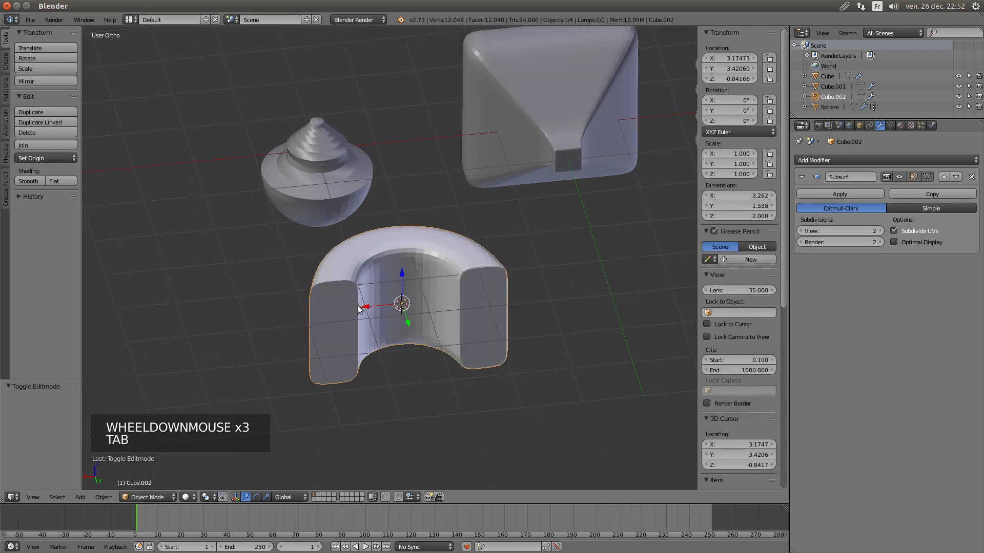
Move the bent object along X to about 3.64 and toggle proportional editing on and off, leaving it disabled
drag(365, 307, 342, 304)
key(o)
key(o)
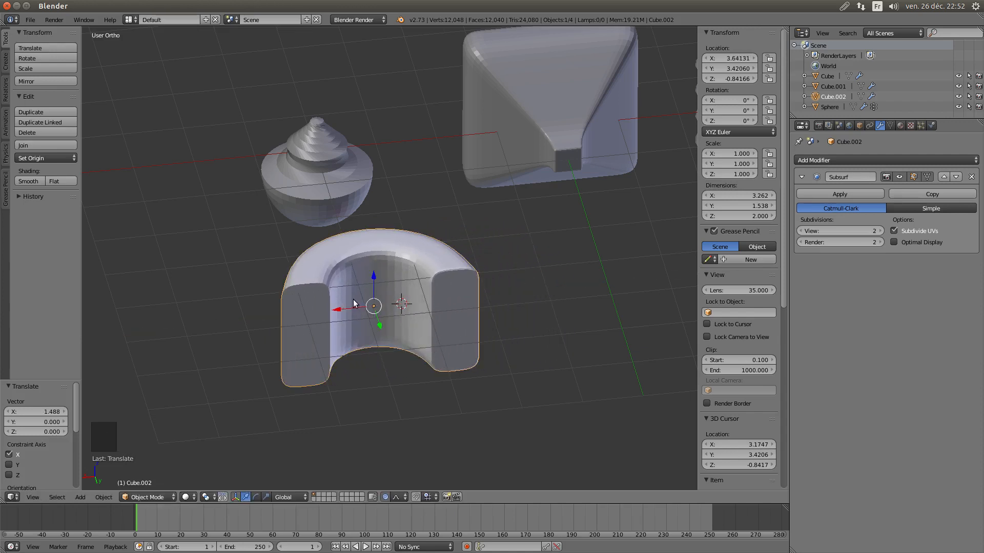
click(385, 497)
click(385, 497)
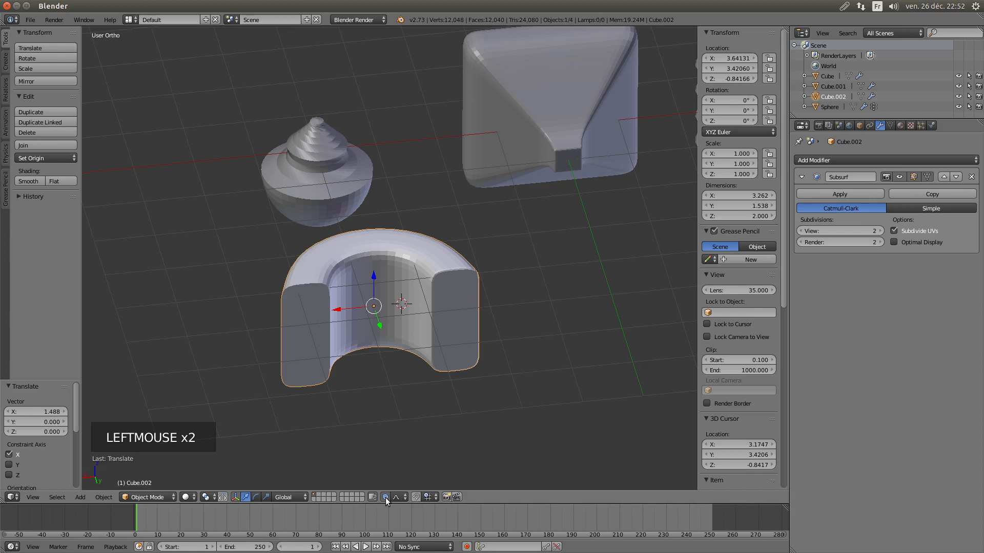
click(385, 497)
click(385, 498)
click(385, 497)
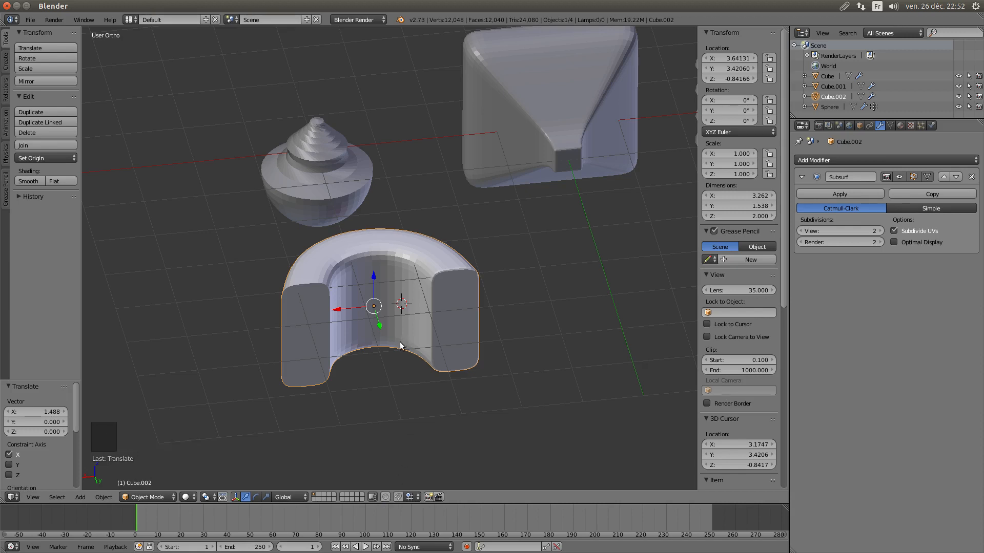
With proportional editing off, move the bent object along X to about 1.96
drag(346, 309, 391, 308)
scroll(480, 322, down, 1)
scroll(481, 318, down, 3)
middle_drag(436, 300, 423, 313)
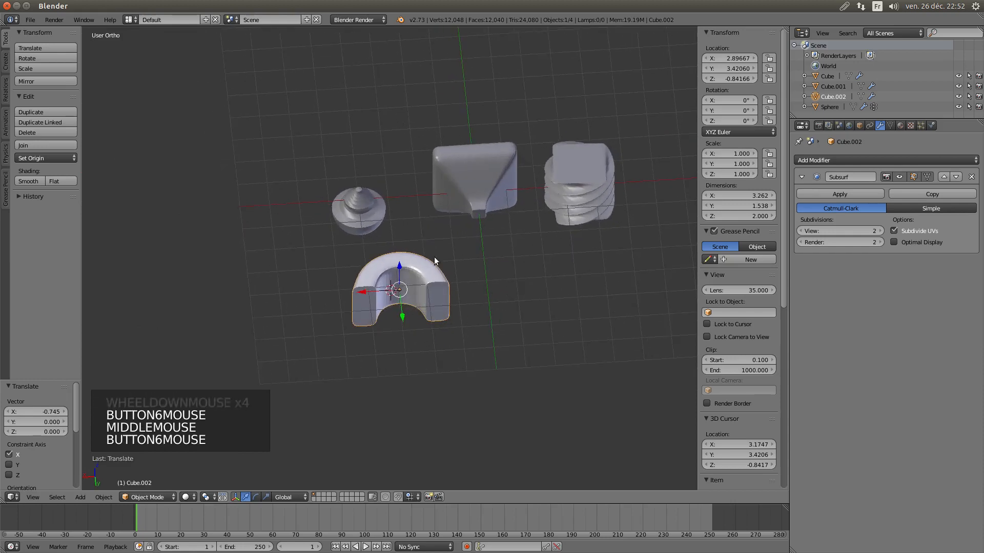
drag(363, 291, 392, 294)
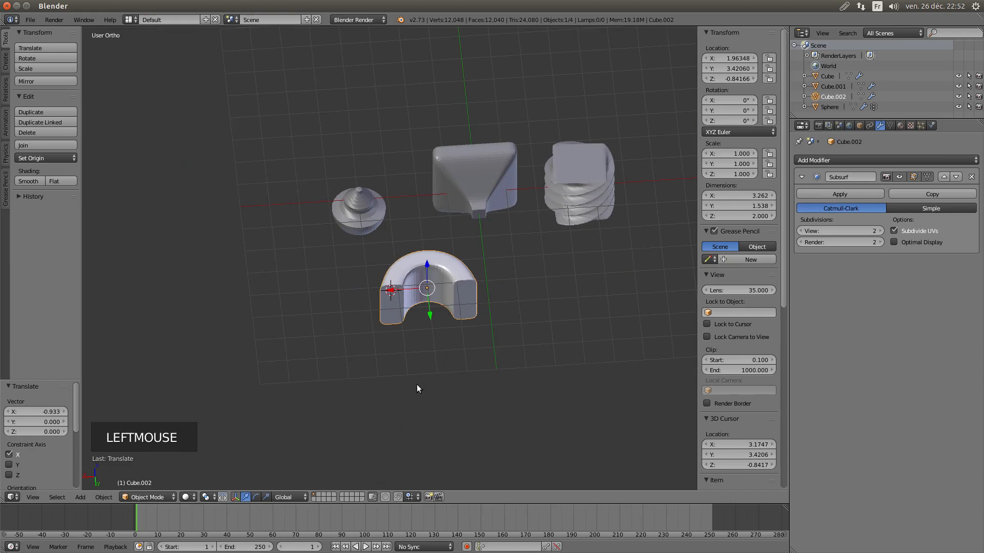
Enable proportional editing, move the bent object along X to about 1.86 while varying the influence radius, and disable proportional editing
key(o)
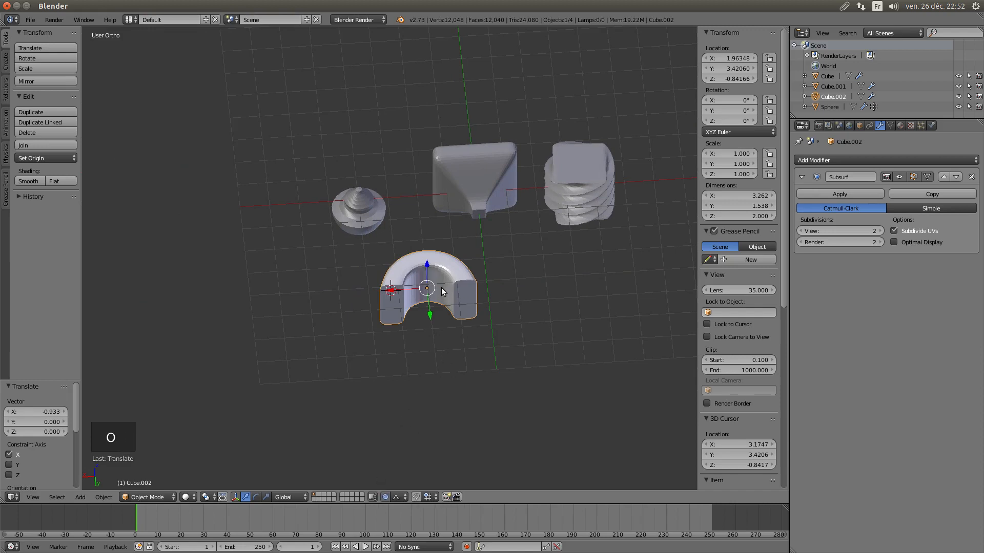
drag(395, 292, 396, 267)
scroll(402, 281, down, 17)
scroll(328, 268, down, 2)
scroll(324, 263, down, 3)
scroll(395, 264, up, 9)
scroll(395, 266, up, 9)
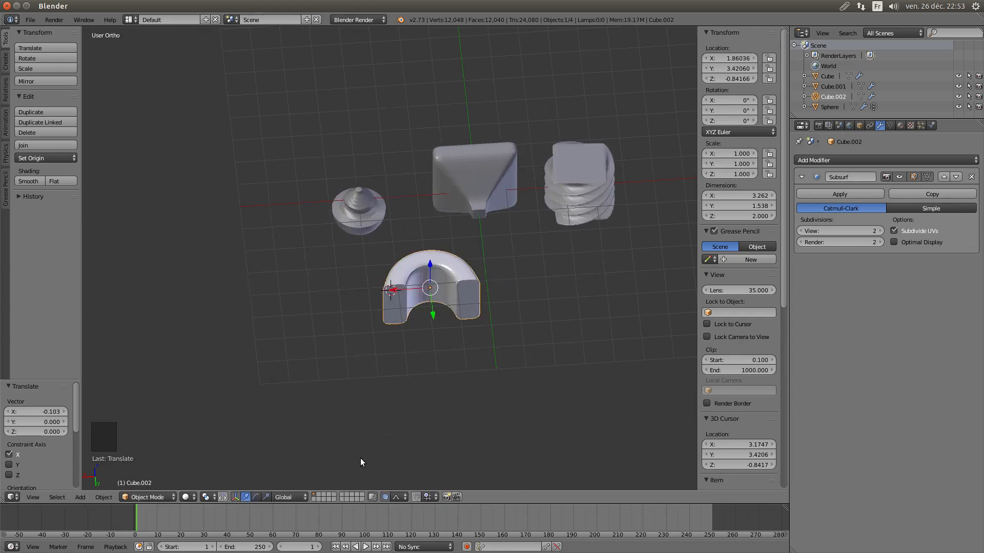
click(386, 497)
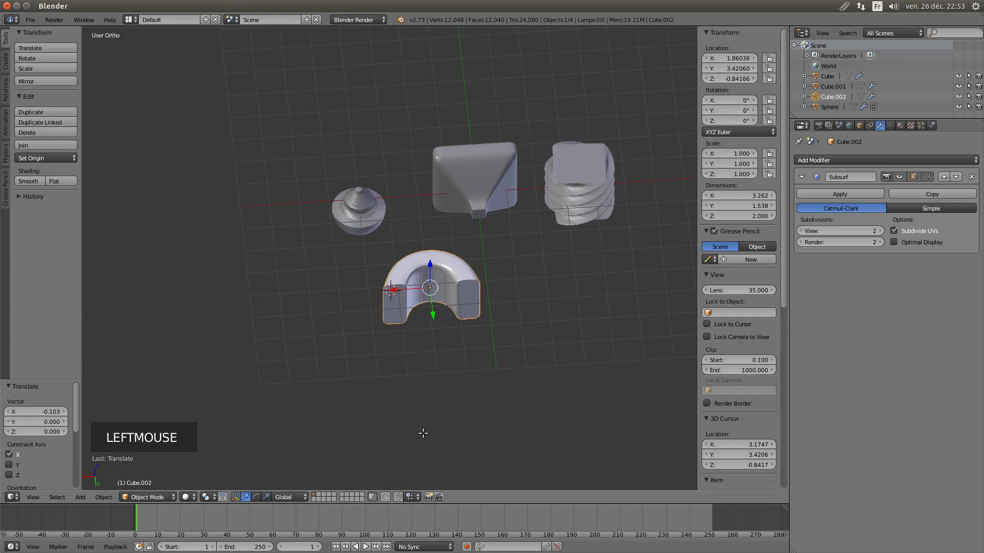
Enter Edit Mode on the bent block, select a face on top of its arch's middle, and set proportional editing to Connected
key(Tab)
scroll(451, 302, up, 3)
scroll(451, 302, down, 1)
right_click(450, 265)
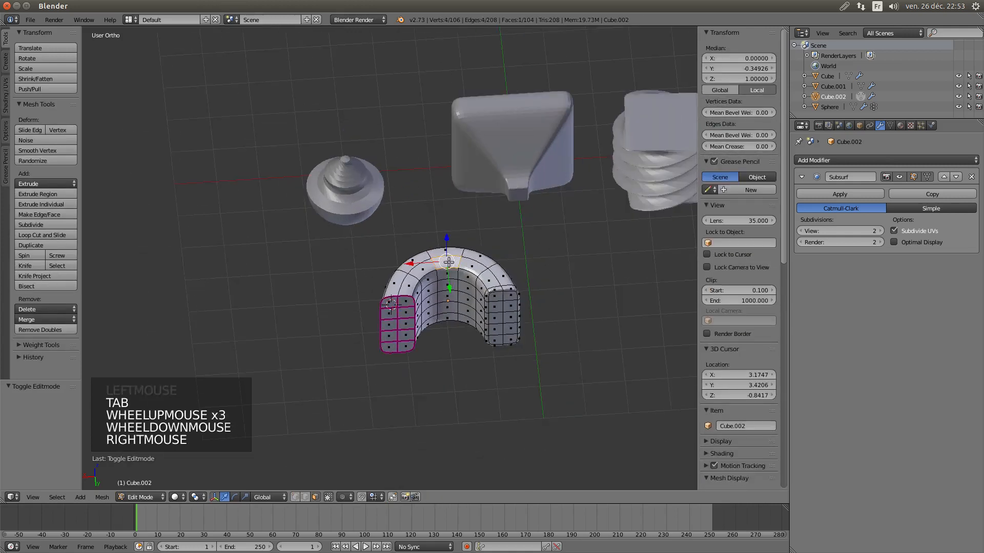
click(343, 498)
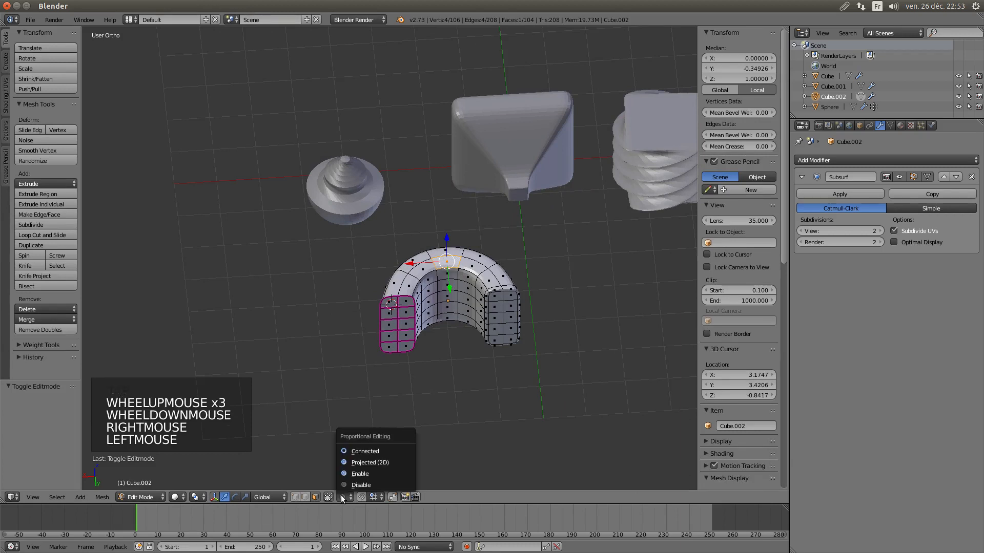
click(354, 452)
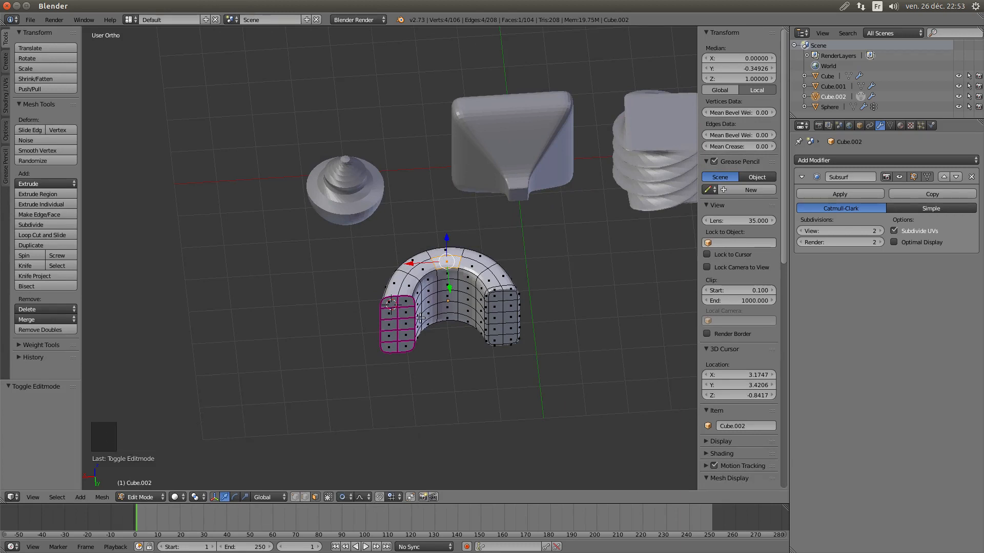
Move the selected arch face up along Z by about 3.34, varying the proportional influence radius, and inspect the stretched mesh
drag(448, 240, 469, 154)
scroll(456, 201, down, 6)
scroll(467, 170, up, 2)
scroll(469, 154, up, 2)
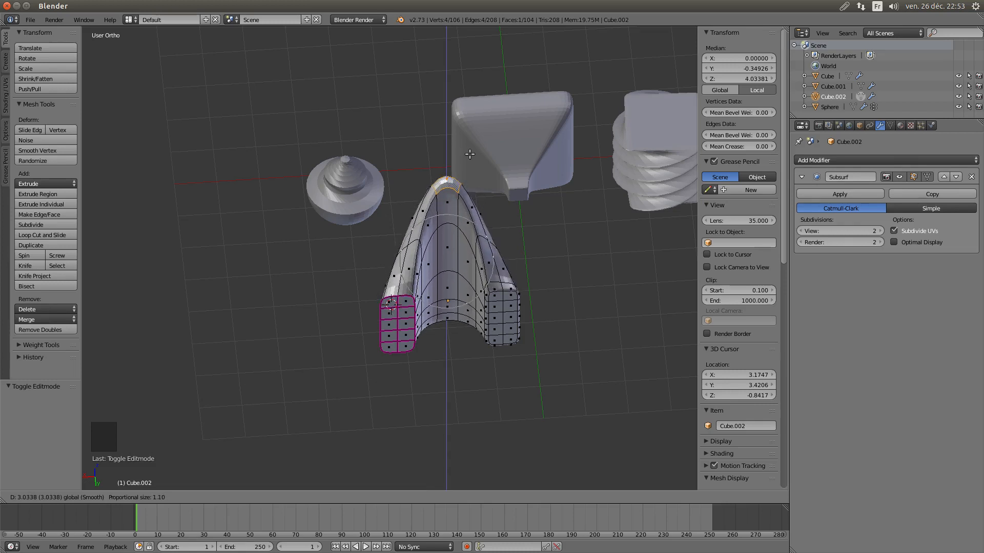
scroll(470, 153, up, 1)
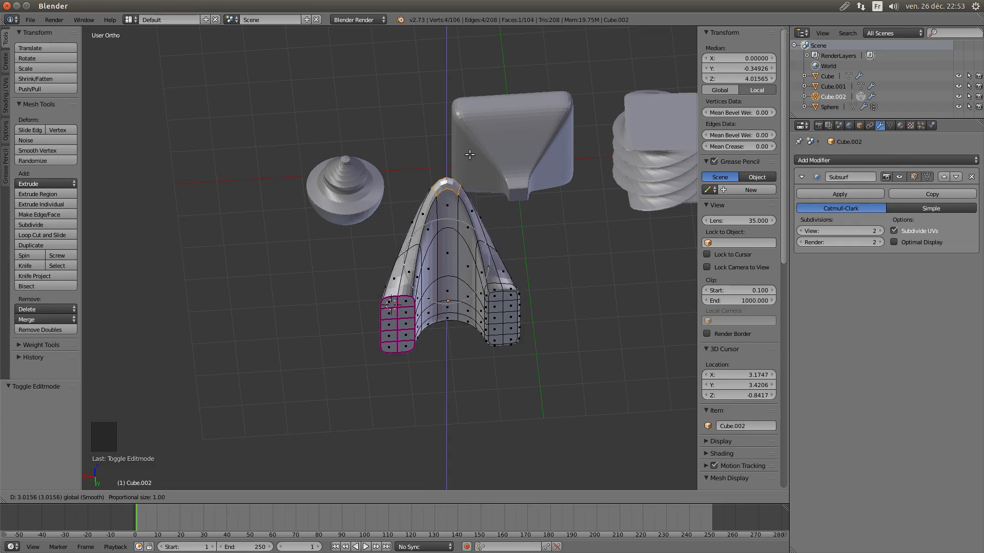
click(471, 146)
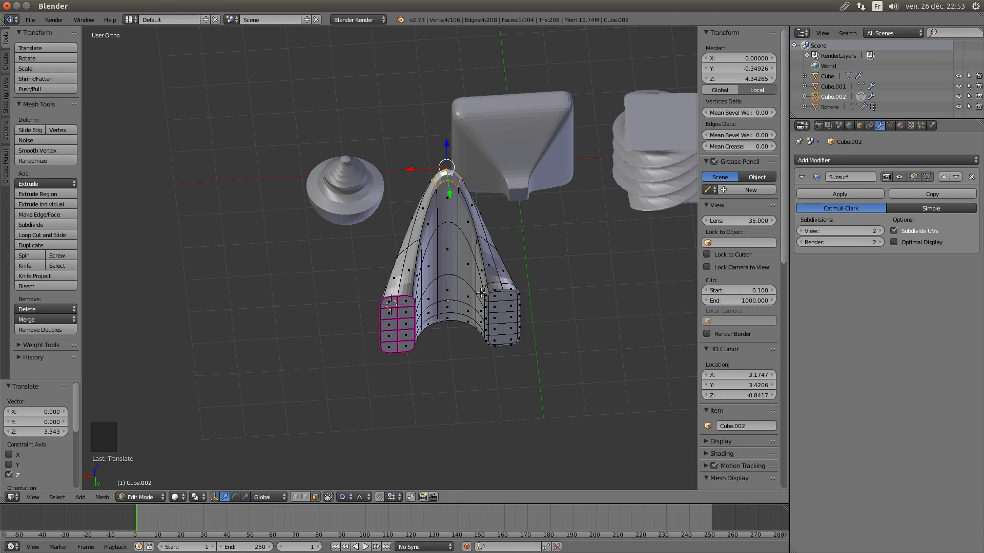
scroll(469, 263, up, 1)
middle_drag(469, 263, 433, 266)
scroll(434, 267, down, 1)
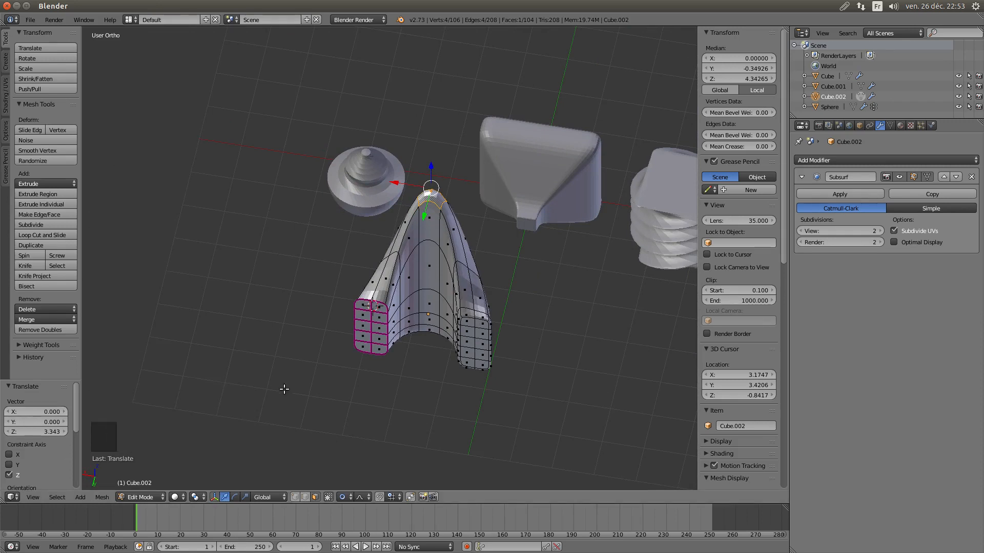
Review the proportional editing modes and keep Connected selected
click(341, 498)
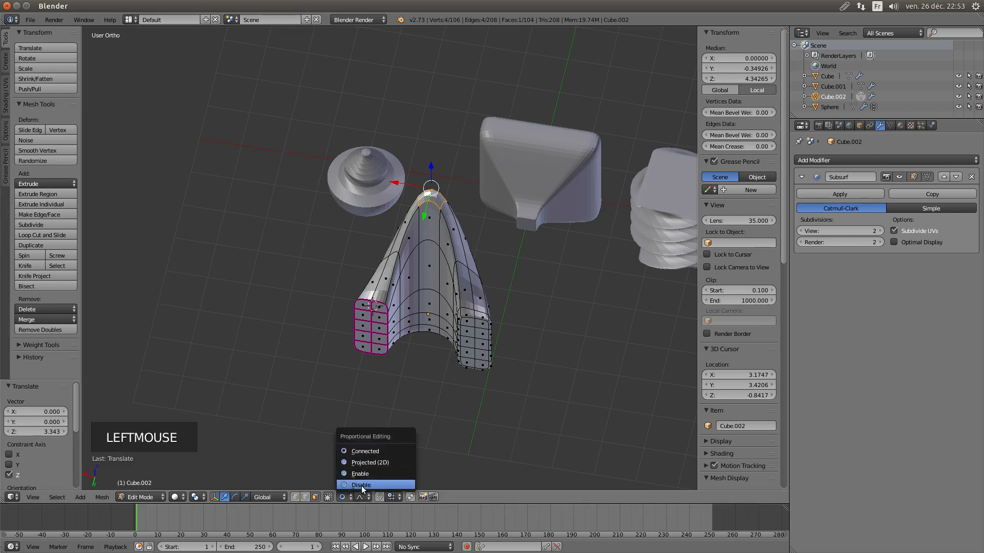
click(361, 485)
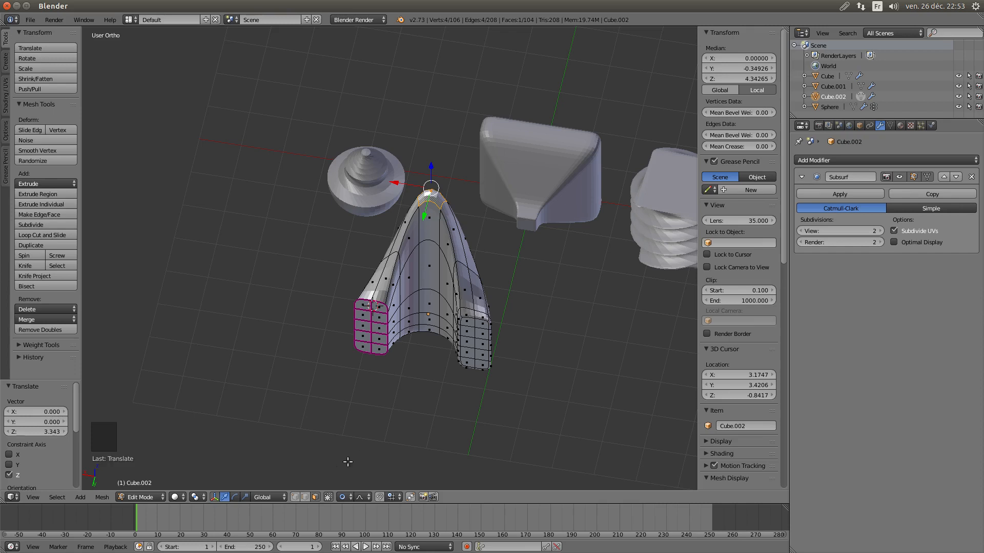
click(340, 500)
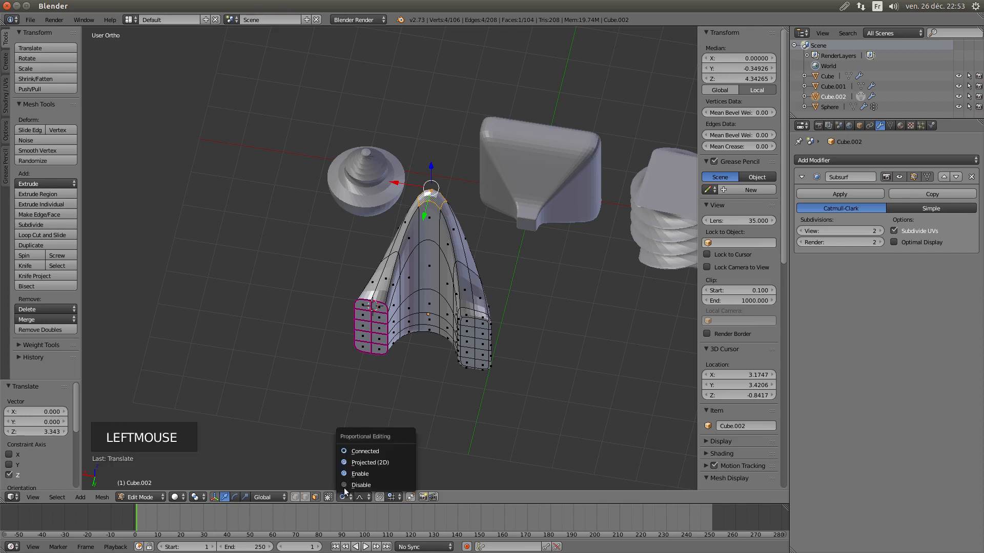
click(358, 452)
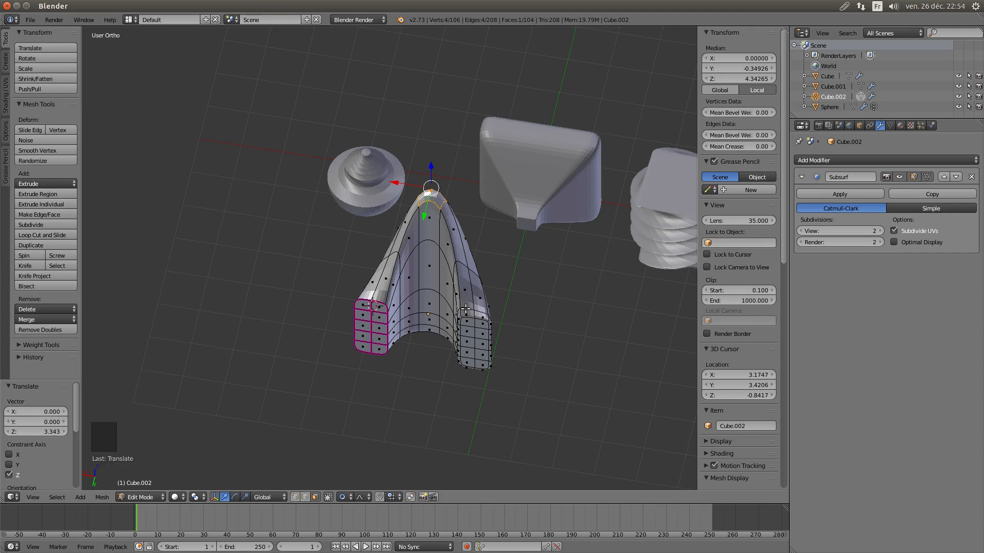
Add the two top faces at the arch's uncreased end to the selection and extrude all three up by about 1.56
middle_drag(473, 308, 500, 296)
shift+right_click(499, 295)
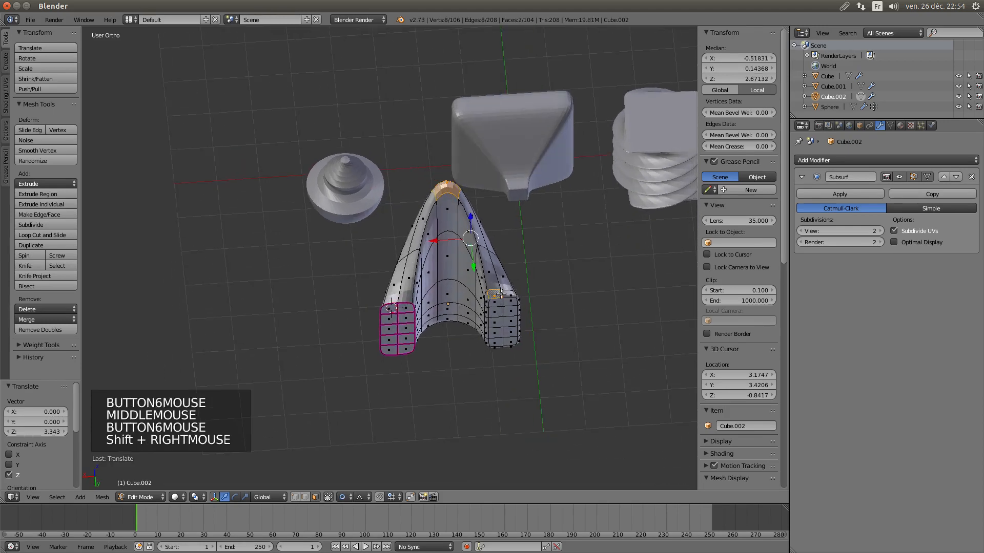
shift+right_click(512, 294)
key(e)
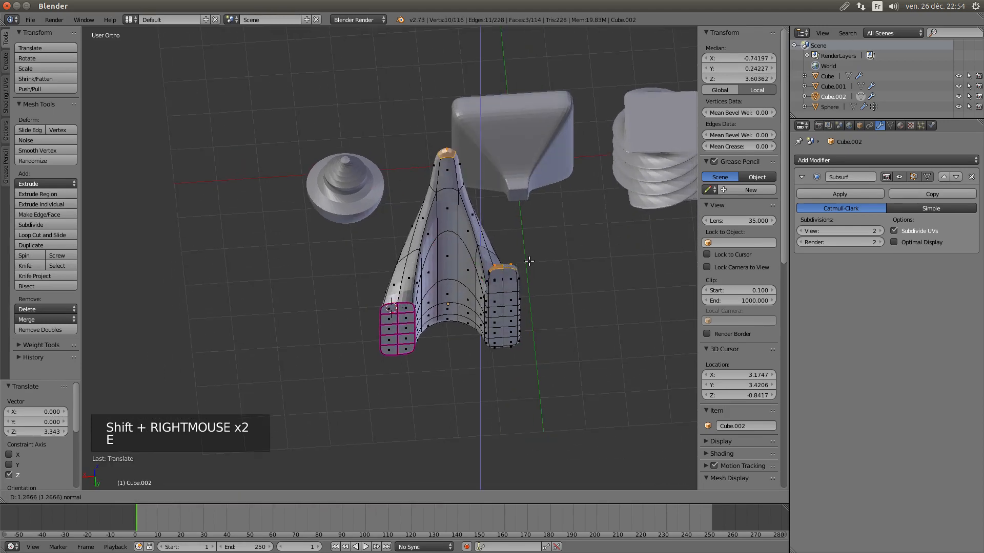
click(531, 256)
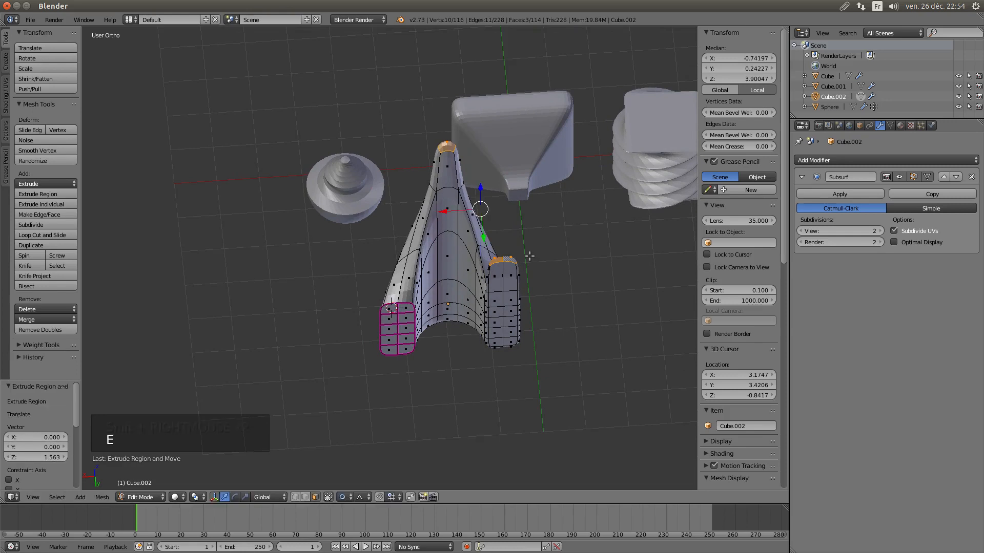
Extrude the three selected faces upward twice more, by about 2.47 and 2.14, to form two tall columns
key(e)
click(526, 191)
key(e)
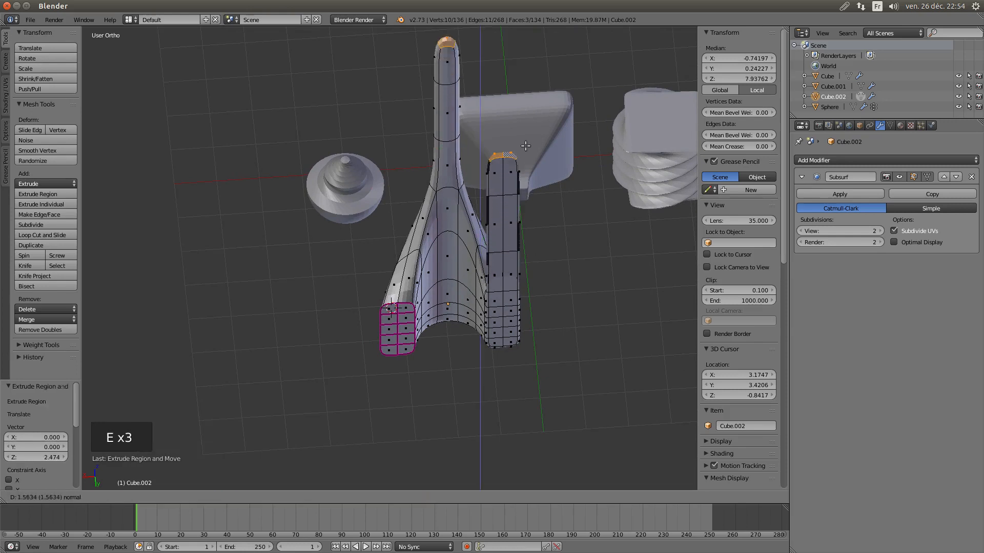
click(523, 135)
Select the tip face of the taller column, move it about 3.51 along Y with varied Connected influence, and inspect the bend
scroll(451, 34, up, 1)
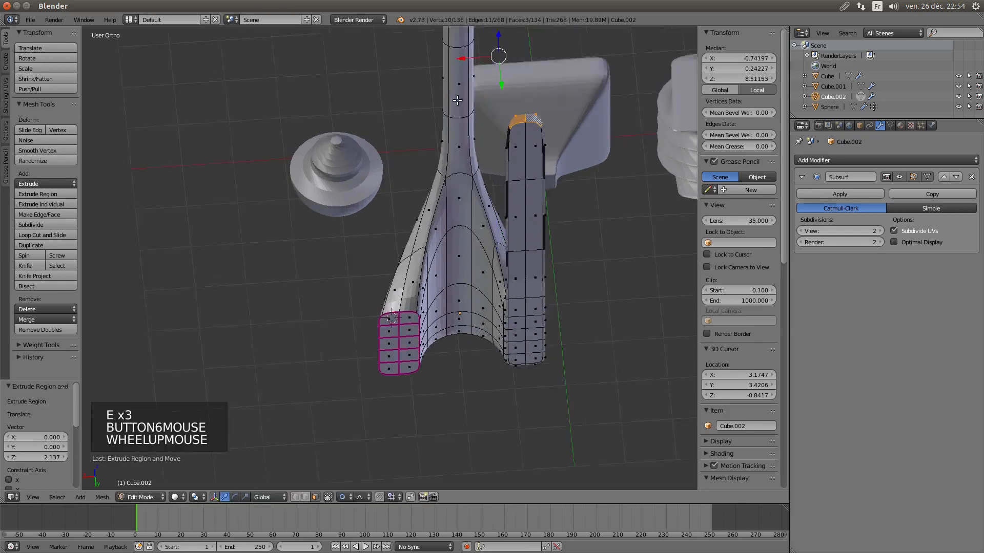
middle_drag(451, 34, 518, 207)
scroll(517, 207, down, 1)
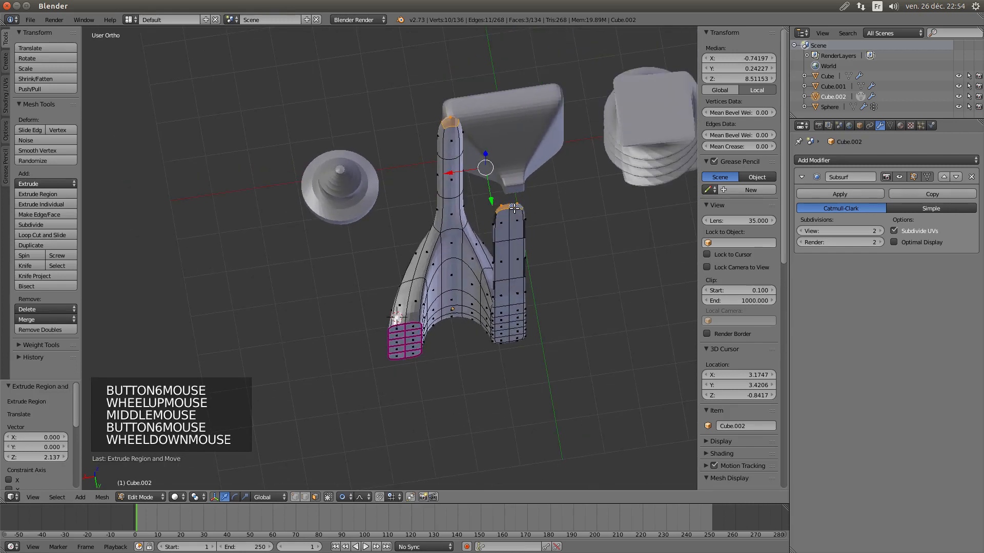
right_click(448, 122)
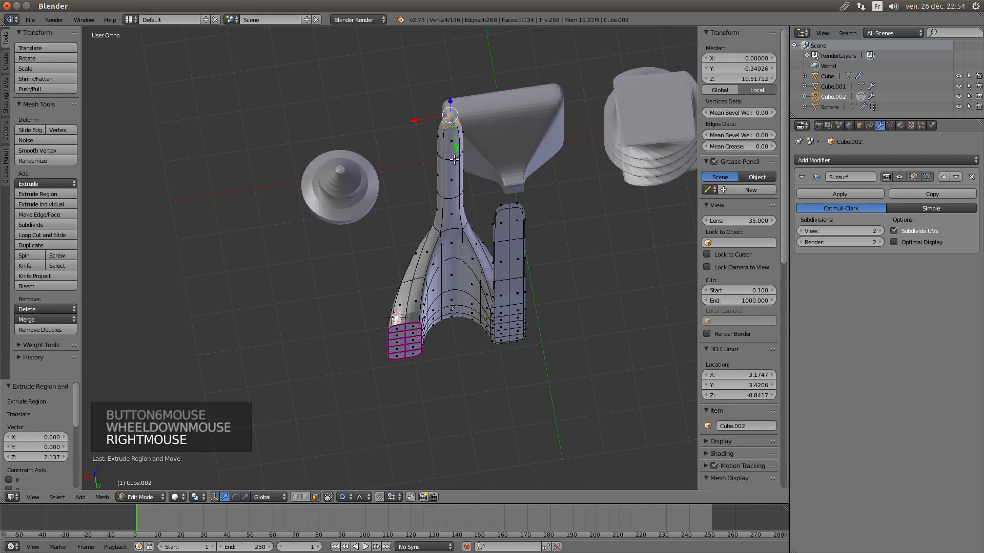
drag(450, 123, 460, 287)
scroll(461, 179, down, 15)
scroll(460, 211, down, 6)
scroll(436, 290, down, 2)
middle_drag(436, 290, 540, 157)
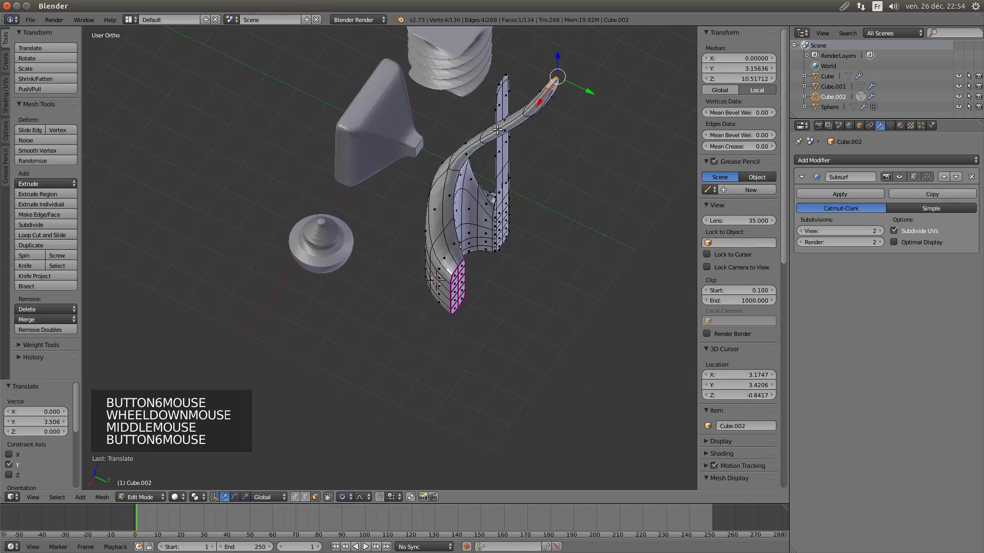
middle_drag(497, 130, 458, 98)
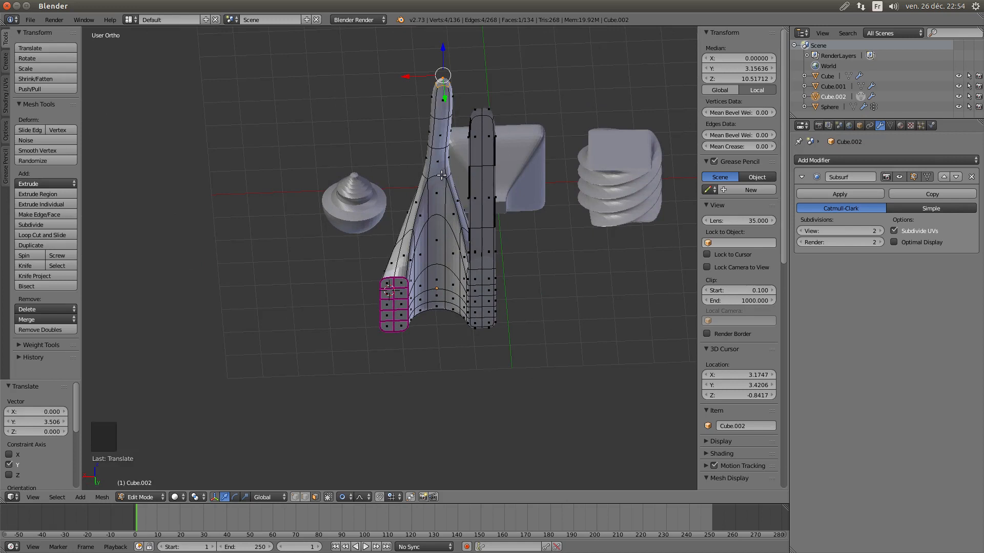
middle_drag(447, 179, 443, 191)
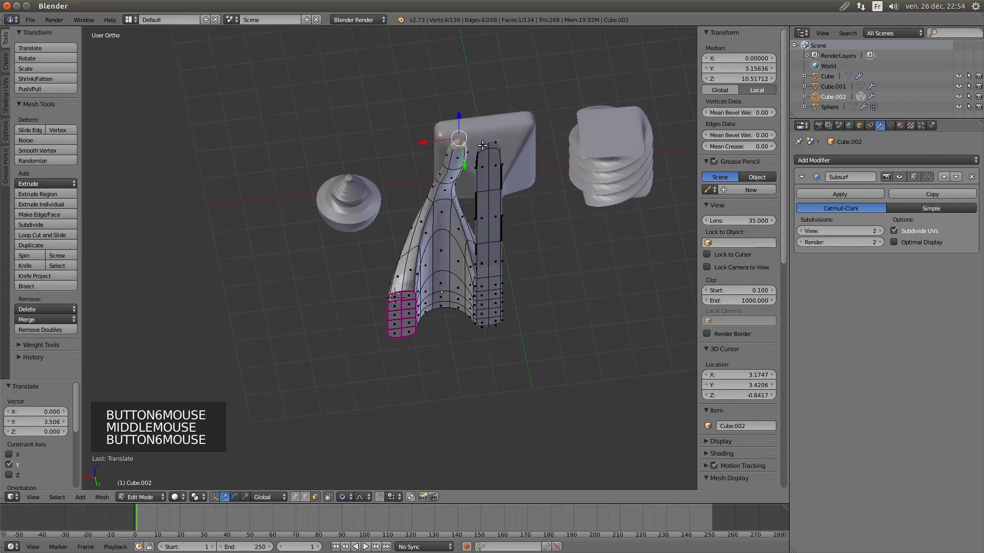
Set proportional editing to Enable and move the taller column's tip face along Y by about -0.71
click(341, 496)
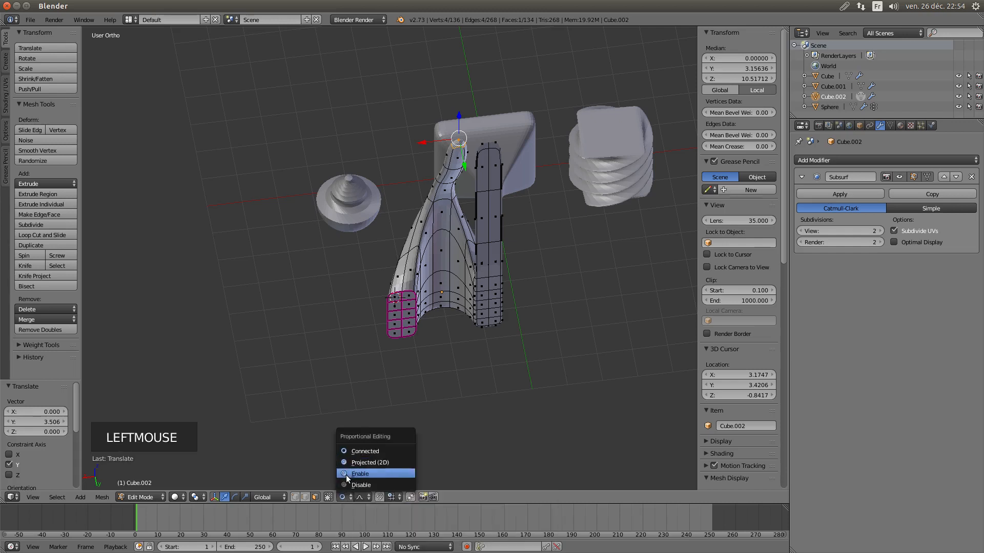
click(346, 475)
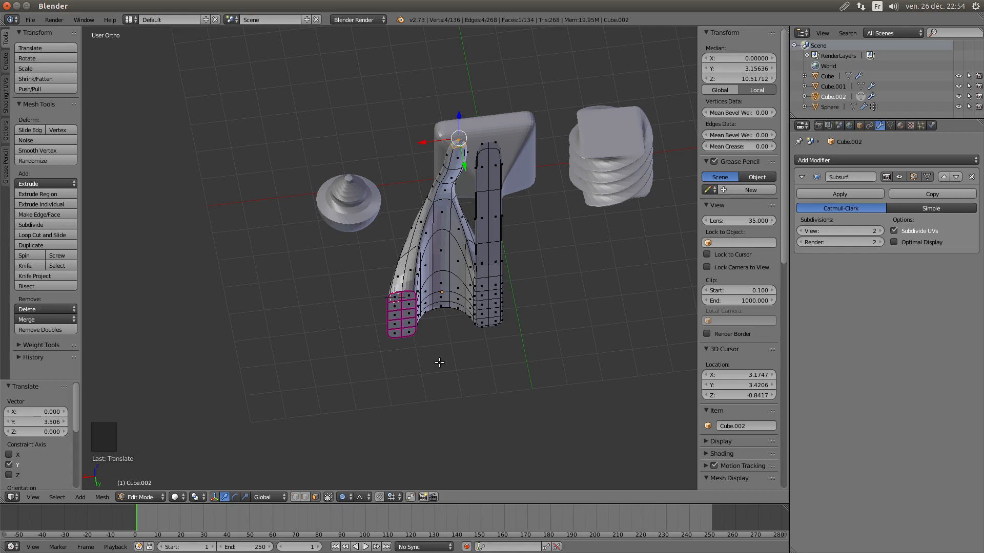
mouse_move(466, 164)
mouse_down()
mouse_move(456, 103)
mouse_move(469, 154)
mouse_move(464, 87)
mouse_move(503, 242)
mouse_move(466, 103)
mouse_move(471, 153)
mouse_move(465, 146)
mouse_up()
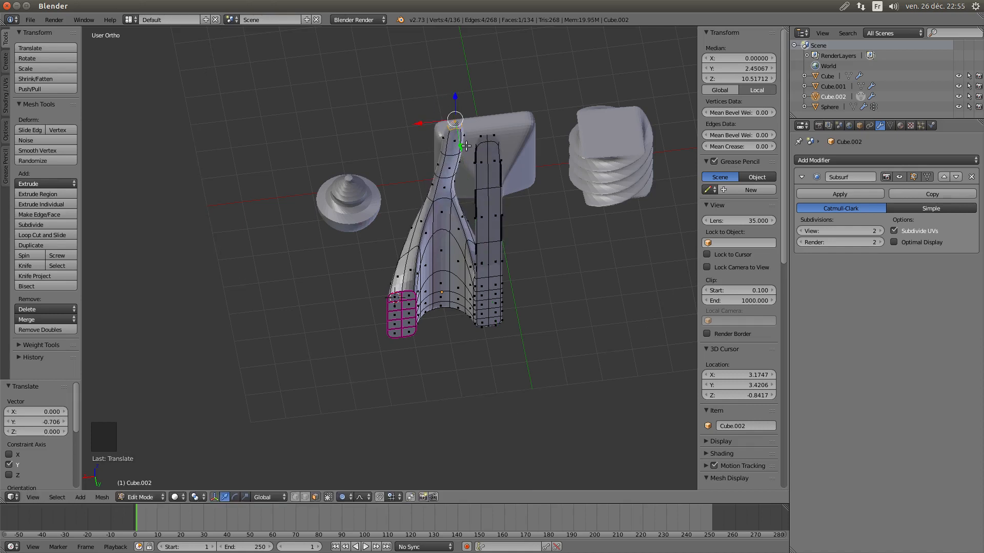
Switch to the front view framed on the columns and set proportional editing to Projected (2D)
key(KP_1)
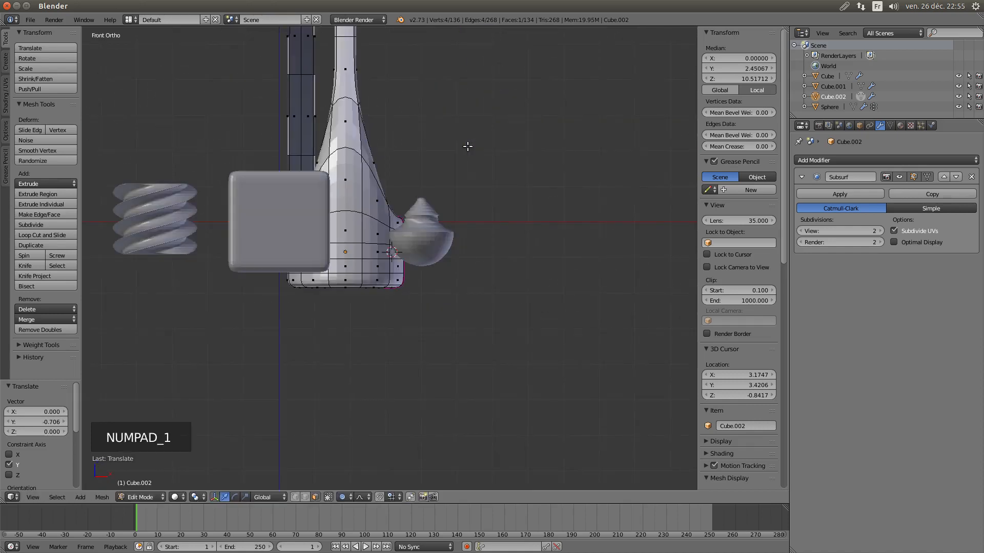
shift+scroll(351, 71, up, 1)
shift+middle_drag(352, 71, 385, 293)
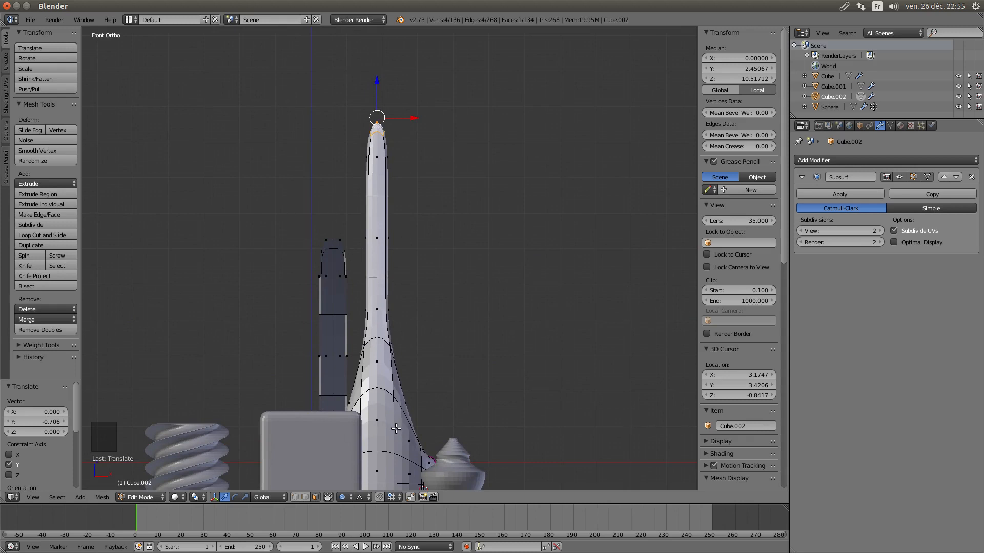
click(342, 497)
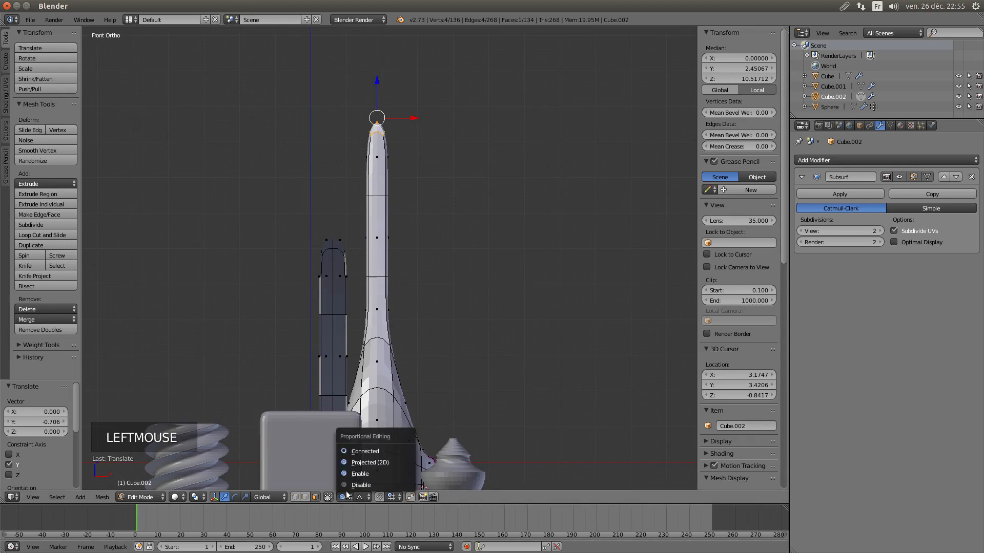
click(358, 464)
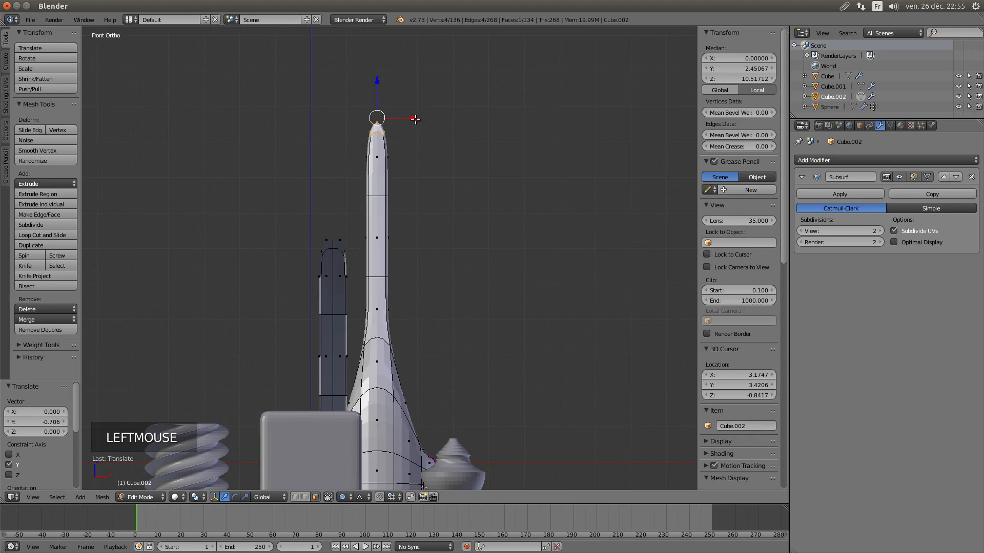
Move the taller column's tip face along X by about 4.53, varying the influence radius, and inspect how both columns bend
drag(415, 118, 577, 229)
scroll(399, 165, up, 3)
scroll(394, 165, up, 1)
scroll(384, 170, up, 2)
scroll(536, 200, down, 1)
scroll(362, 175, down, 7)
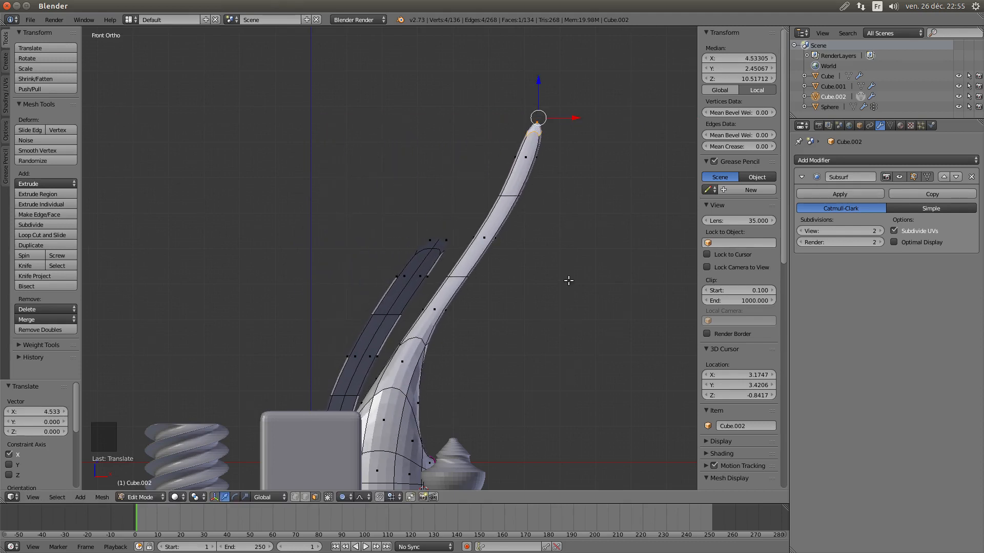
middle_drag(568, 281, 408, 320)
scroll(408, 320, down, 1)
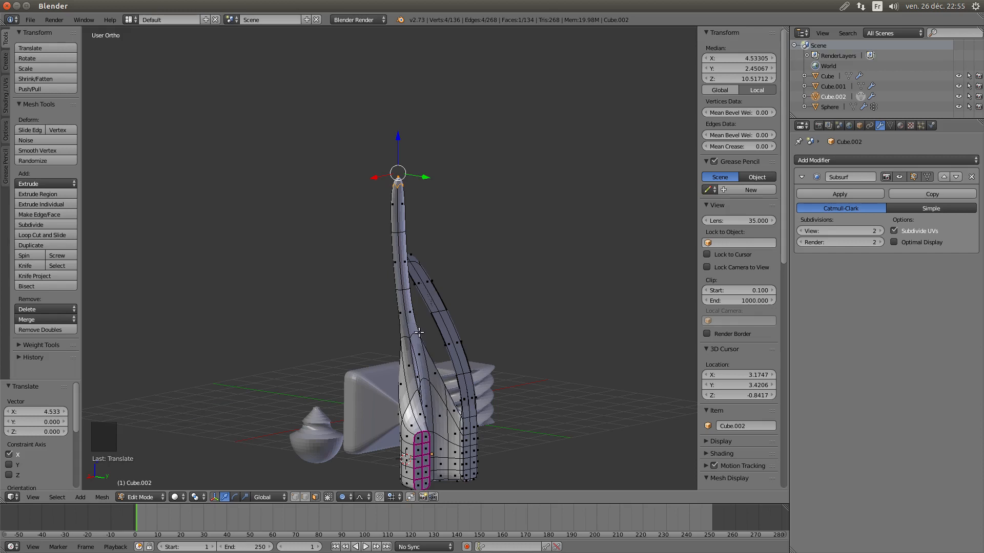
In the top view, move the taller column's tip face along X to about 0.25 while varying the projected influence radius
key(KP_7)
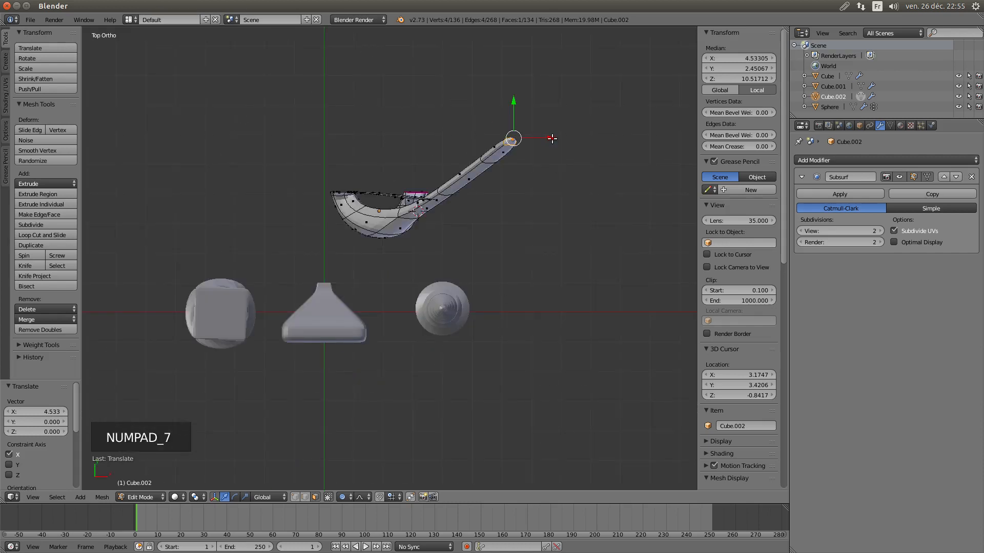
drag(552, 138, 520, 151)
scroll(527, 147, up, 7)
scroll(522, 149, up, 1)
scroll(525, 152, up, 3)
scroll(520, 151, up, 1)
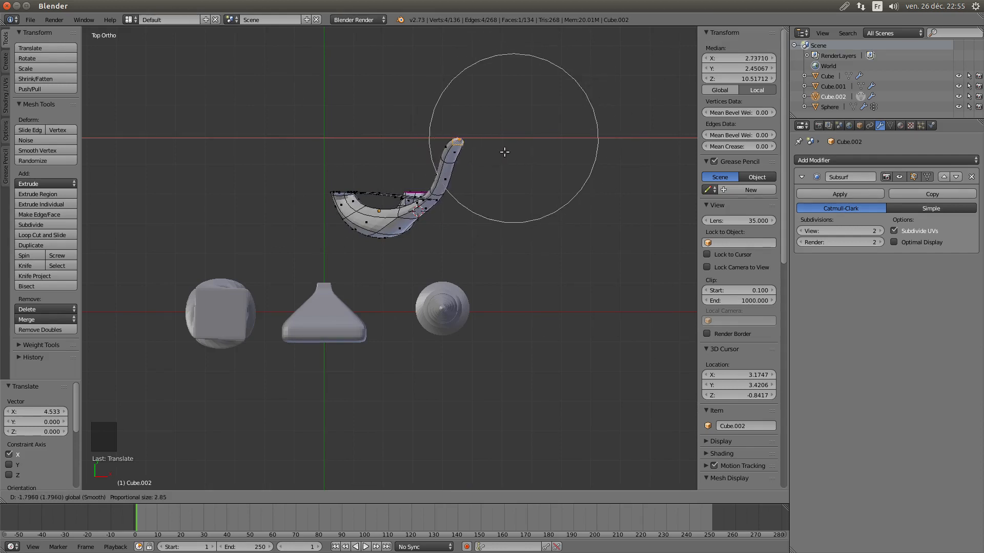
scroll(504, 153, down, 1)
drag(504, 153, 505, 152)
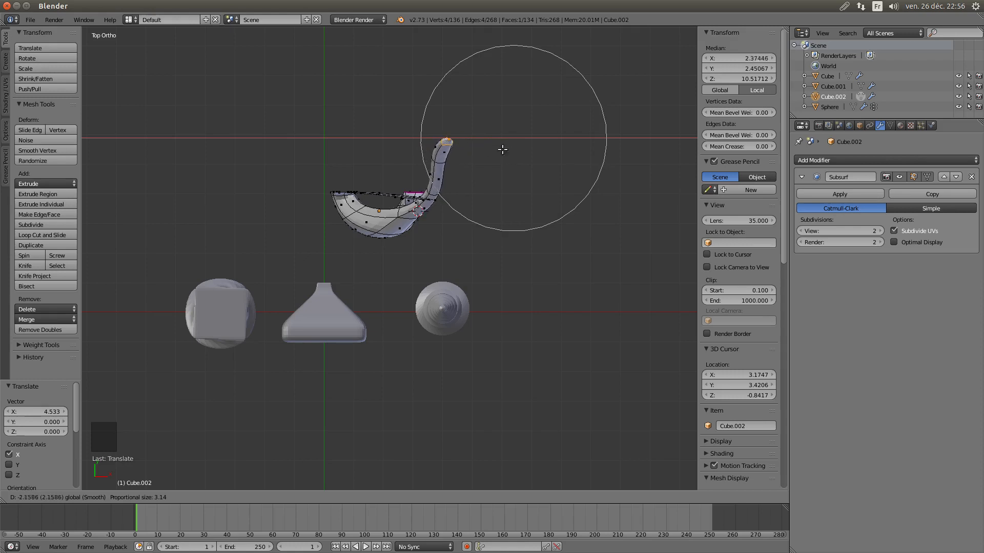
drag(496, 149, 424, 144)
scroll(497, 140, down, 1)
scroll(492, 136, down, 1)
scroll(477, 134, up, 7)
scroll(470, 134, down, 5)
scroll(449, 134, down, 1)
scroll(449, 134, down, 1)
scroll(426, 145, up, 1)
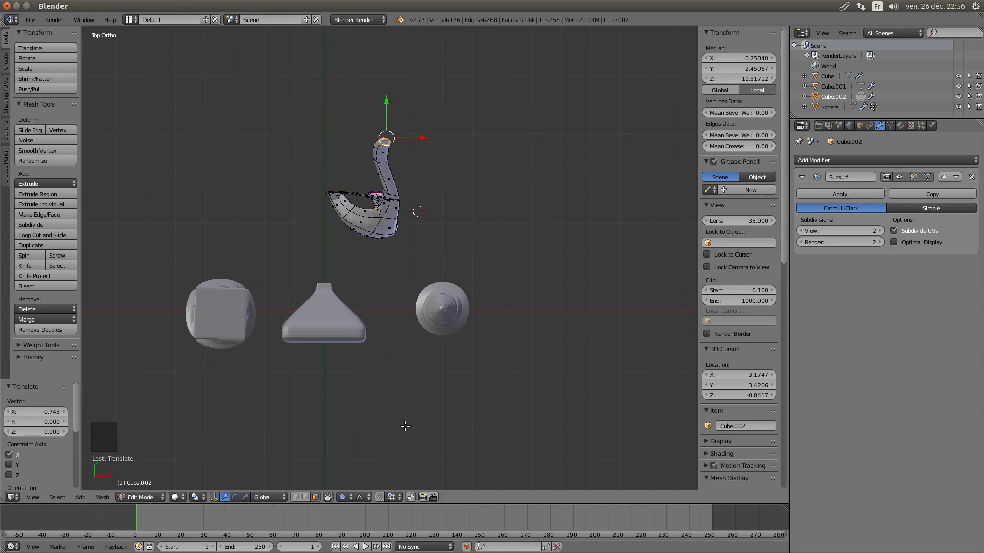
Set proportional editing to Enable and move the taller column's tip face along X by about 0.017 while varying the influence radius
click(346, 498)
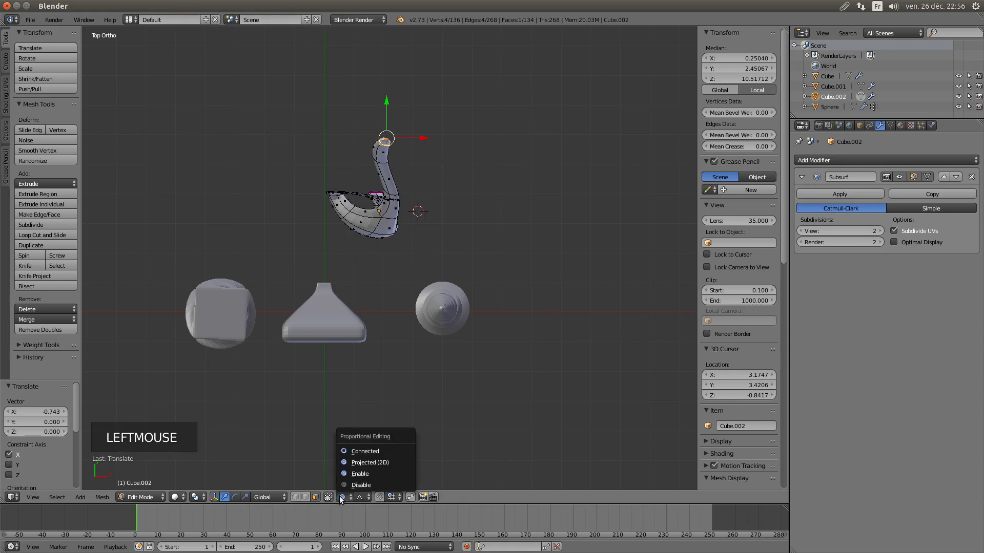
click(348, 474)
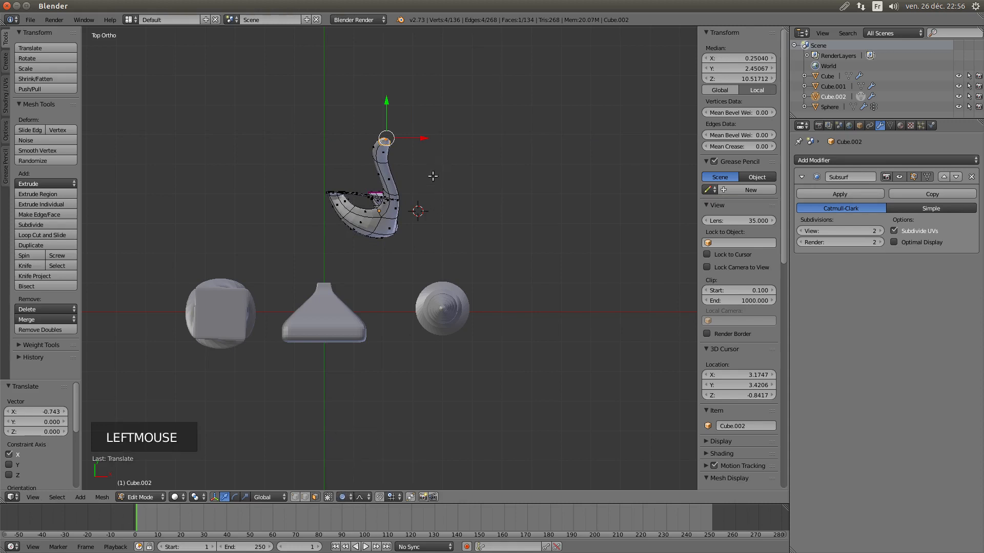
drag(424, 138, 424, 161)
scroll(424, 147, down, 8)
scroll(365, 149, down, 4)
scroll(413, 159, down, 3)
scroll(424, 161, up, 9)
scroll(424, 161, up, 2)
scroll(424, 161, up, 2)
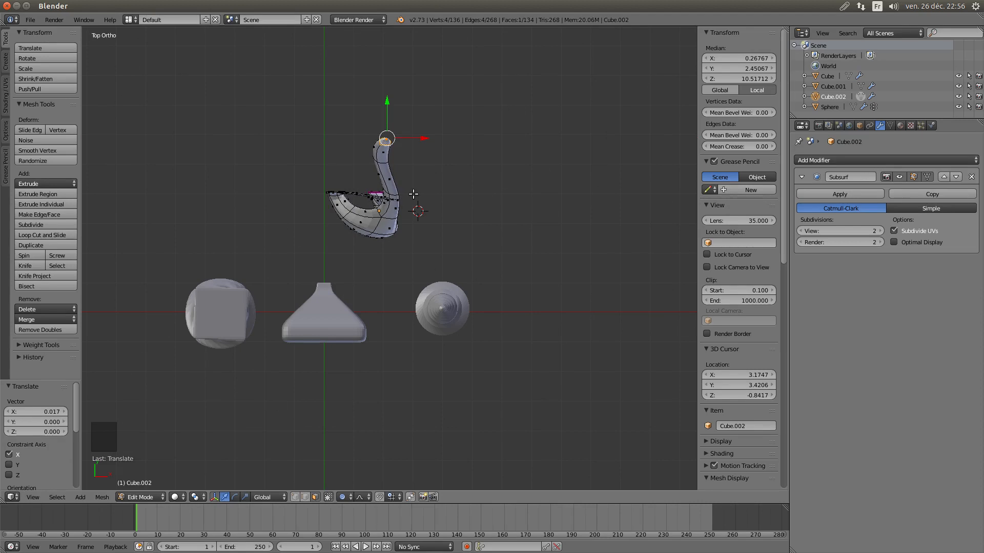
From an angled front view, select the shorter column's tip face and move it along X by about -0.17
middle_drag(419, 263, 444, 251)
right_click(399, 227)
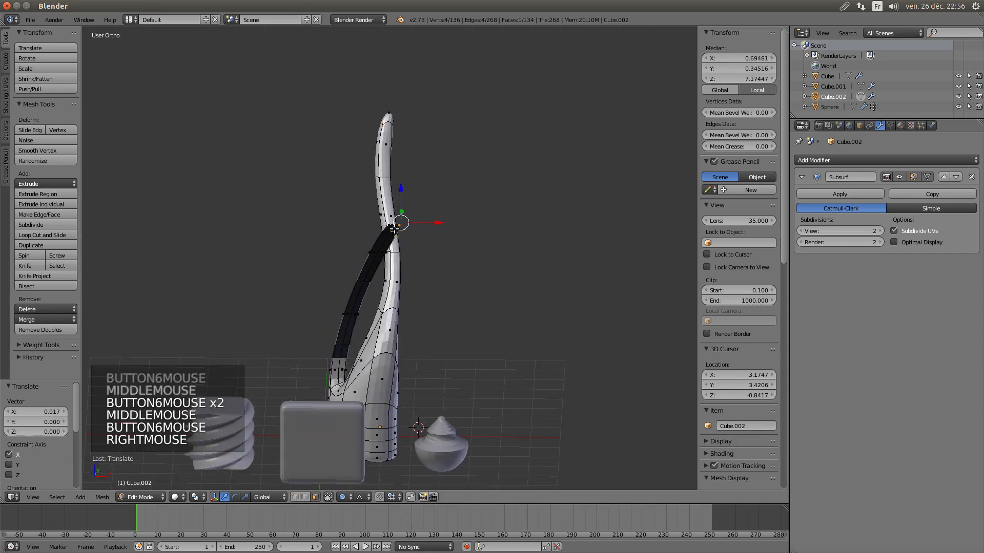
mouse_move(436, 224)
mouse_down()
mouse_move(377, 222)
mouse_move(447, 234)
mouse_move(430, 232)
mouse_up()
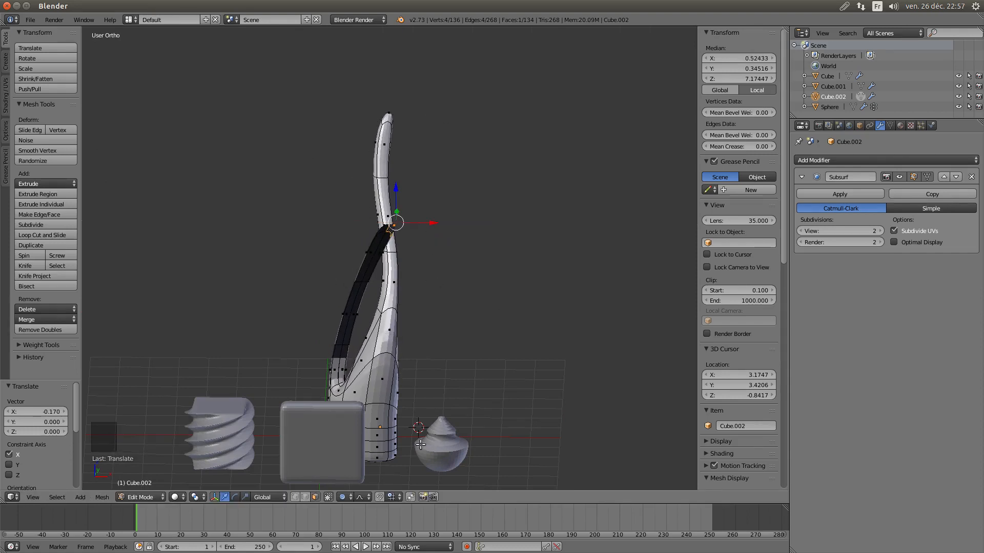
Set proportional editing to Connected and move the shorter column's tip face along X by about -1.66
click(344, 499)
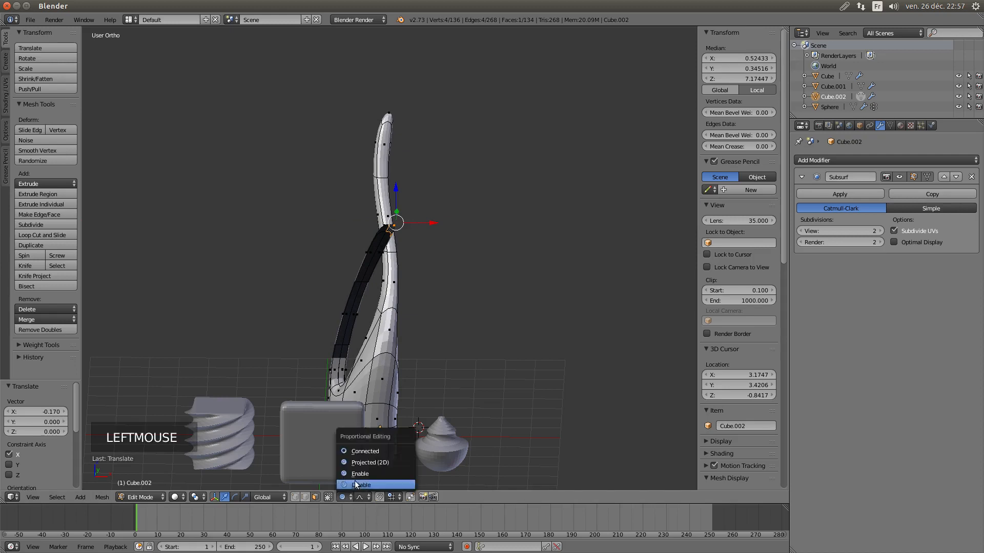
click(358, 452)
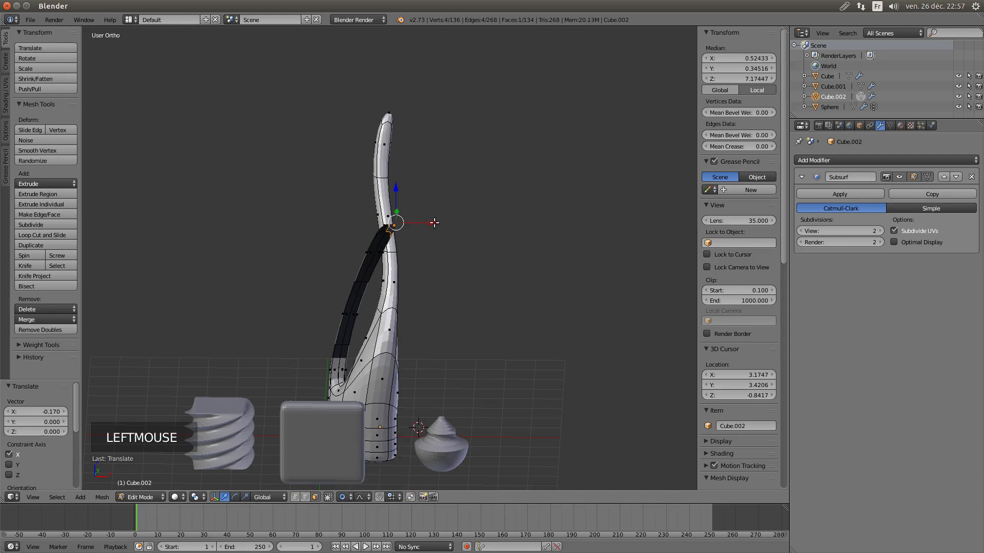
click(341, 497)
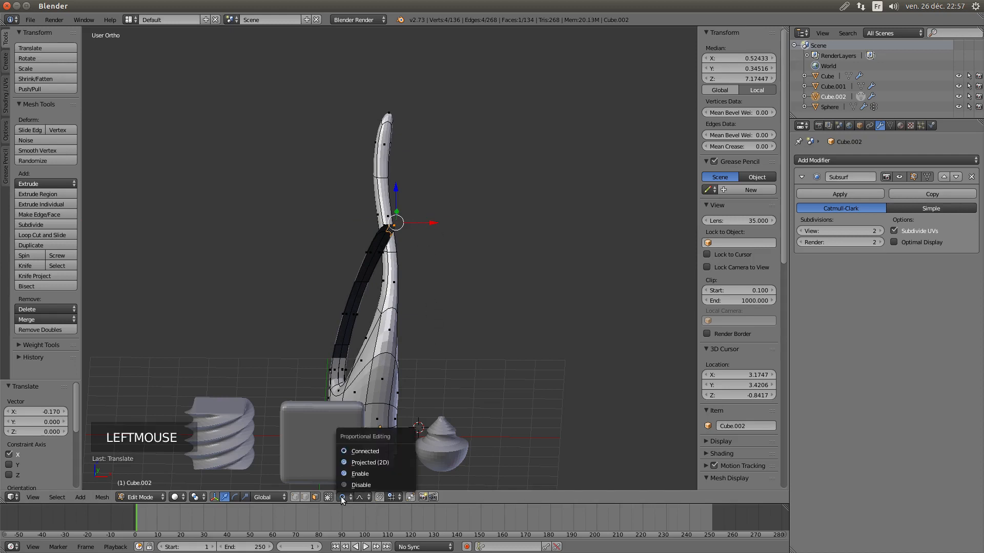
click(356, 455)
drag(433, 222, 382, 222)
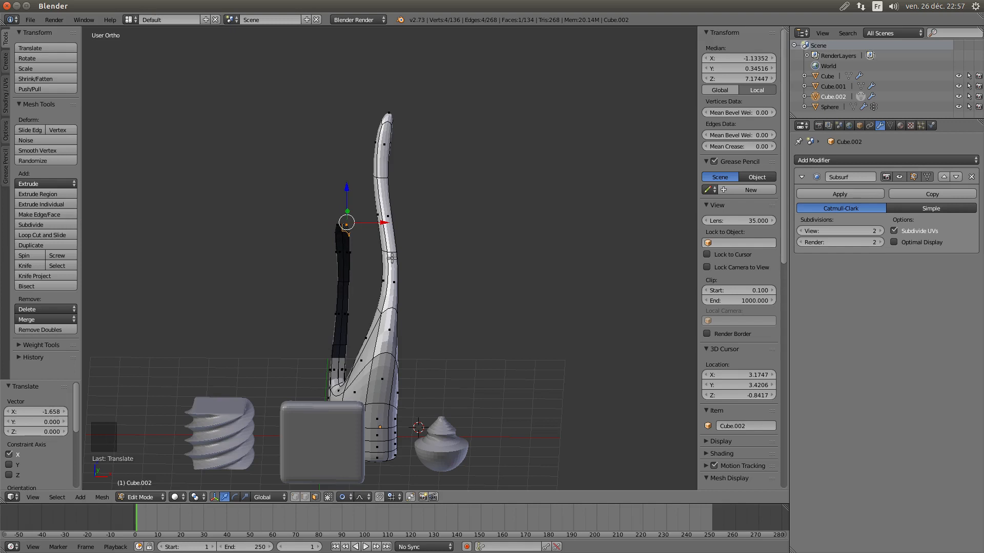
Select a face on the lower part of the taller column and move it along X by about 3.65
click(359, 497)
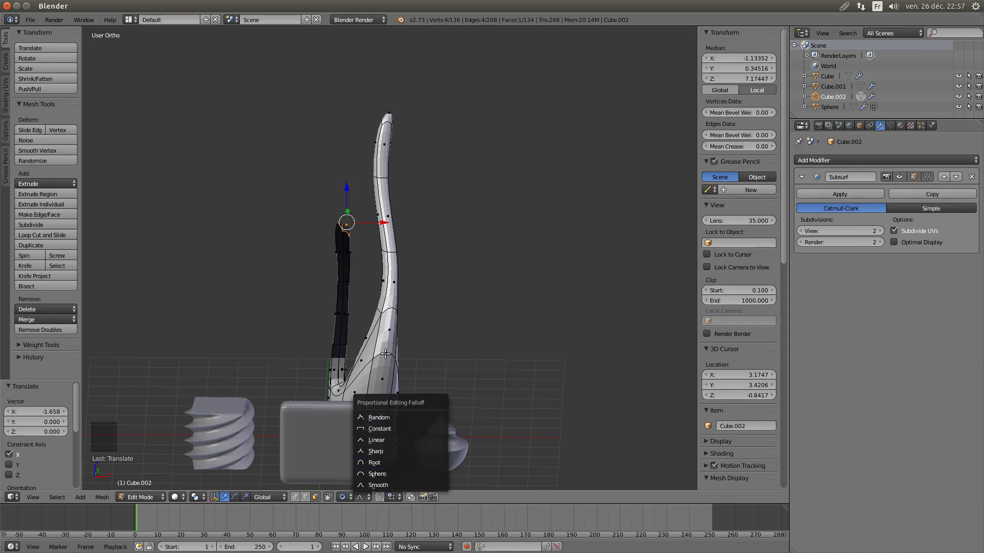
right_click(386, 335)
drag(385, 334, 535, 348)
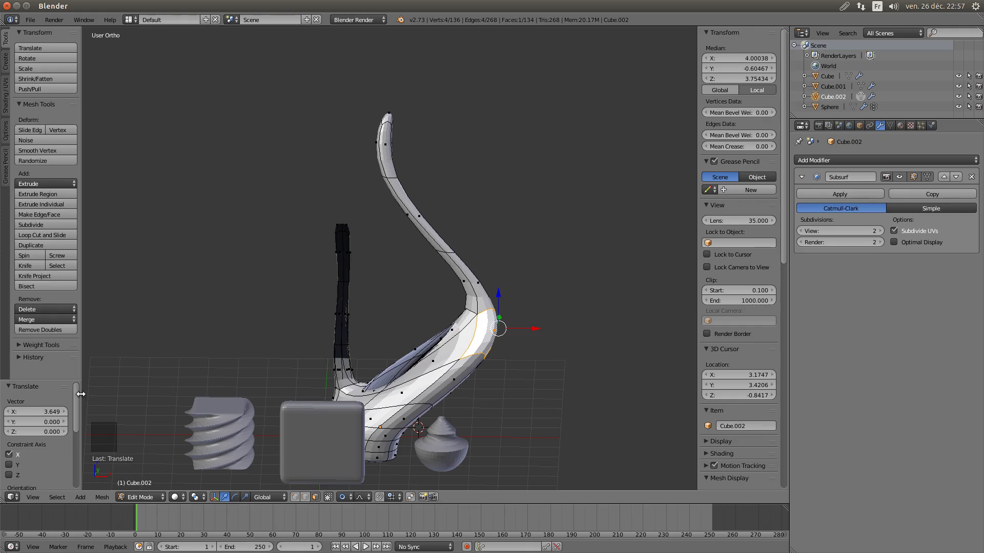
Compare the Sphere, Sharp and Linear falloffs on the last move, finishing with its falloff set to Constant
drag(76, 401, 84, 460)
click(60, 423)
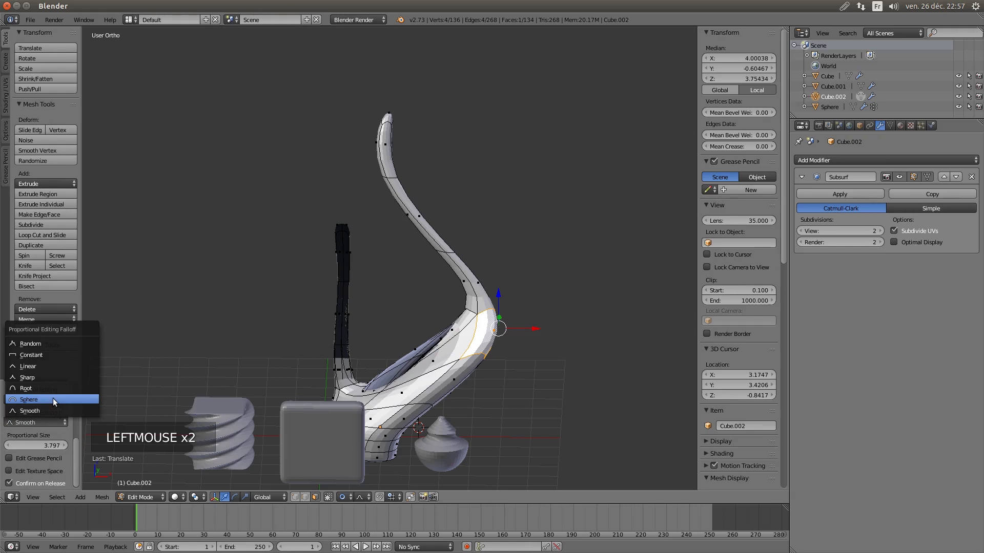
click(53, 399)
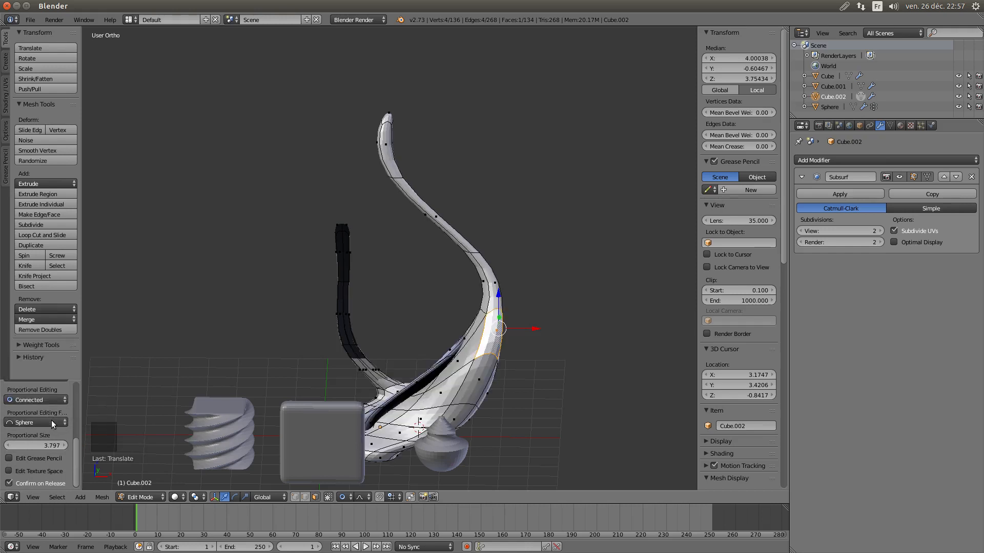
click(60, 423)
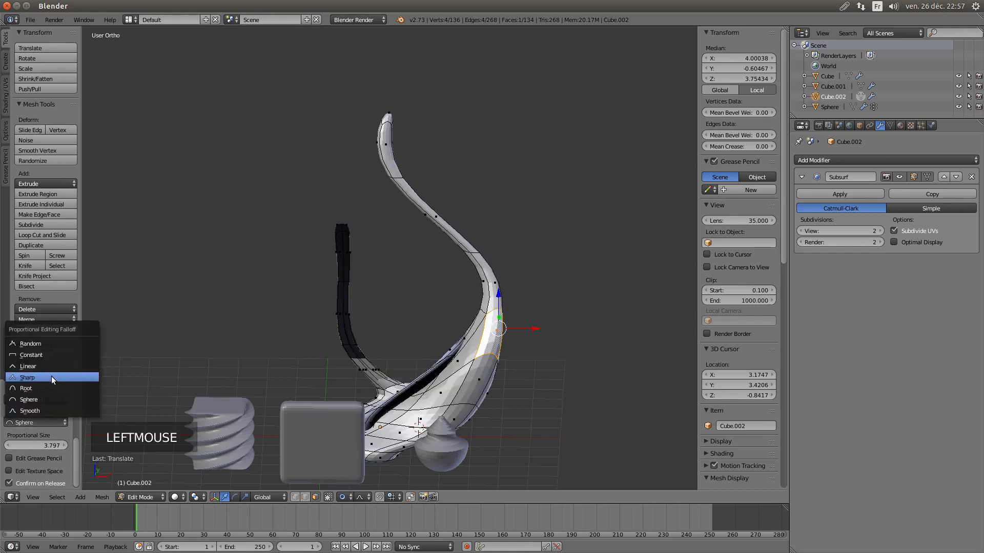
click(51, 376)
click(58, 422)
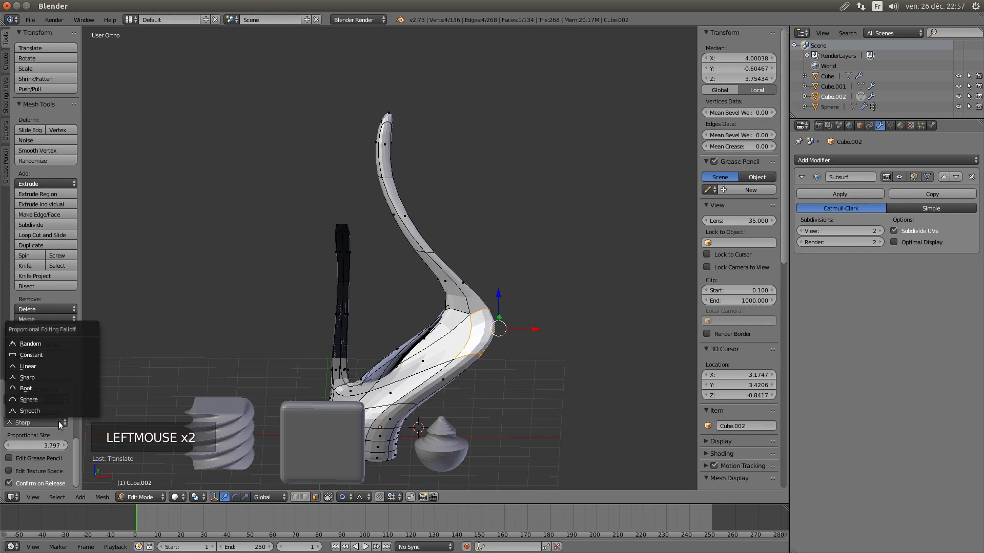
click(45, 367)
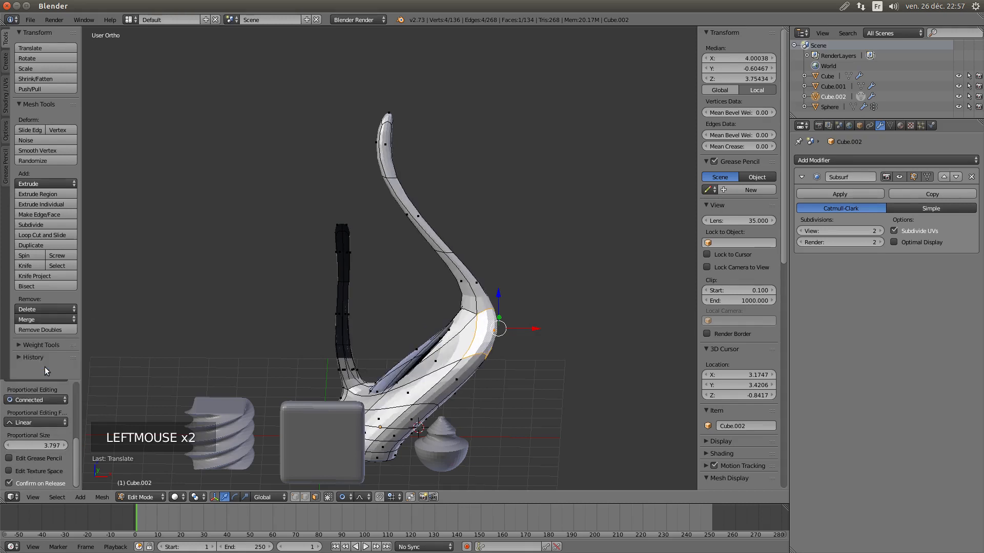
click(51, 418)
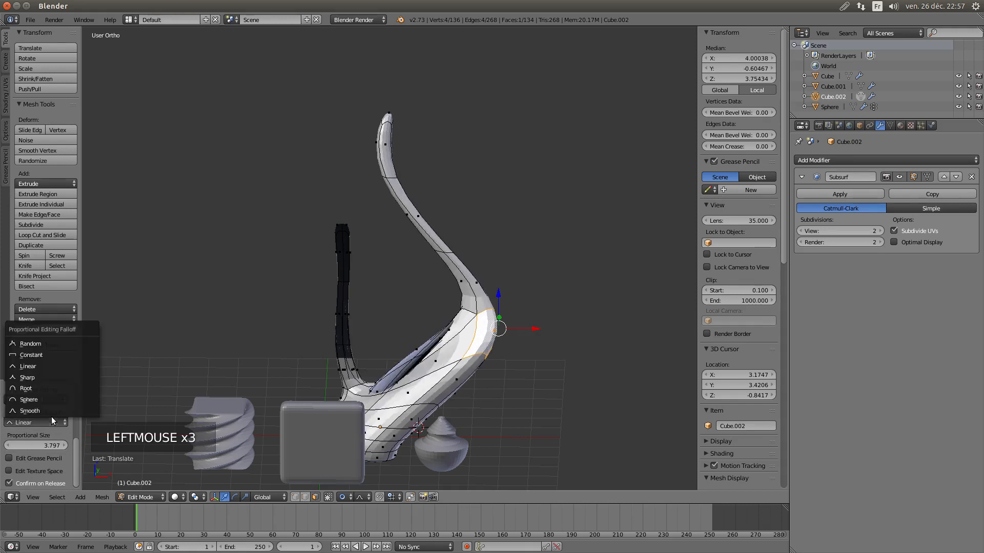
click(45, 356)
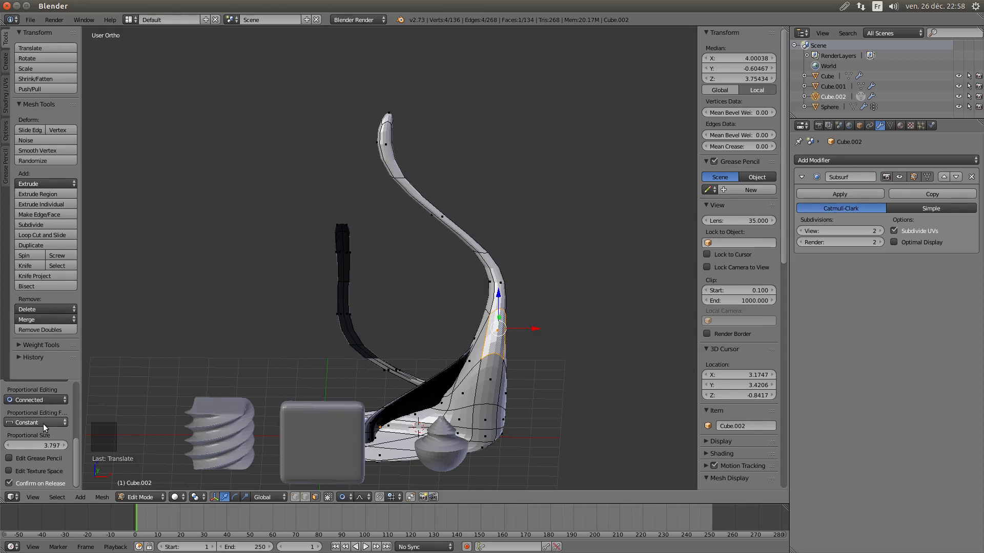
drag(73, 454, 78, 385)
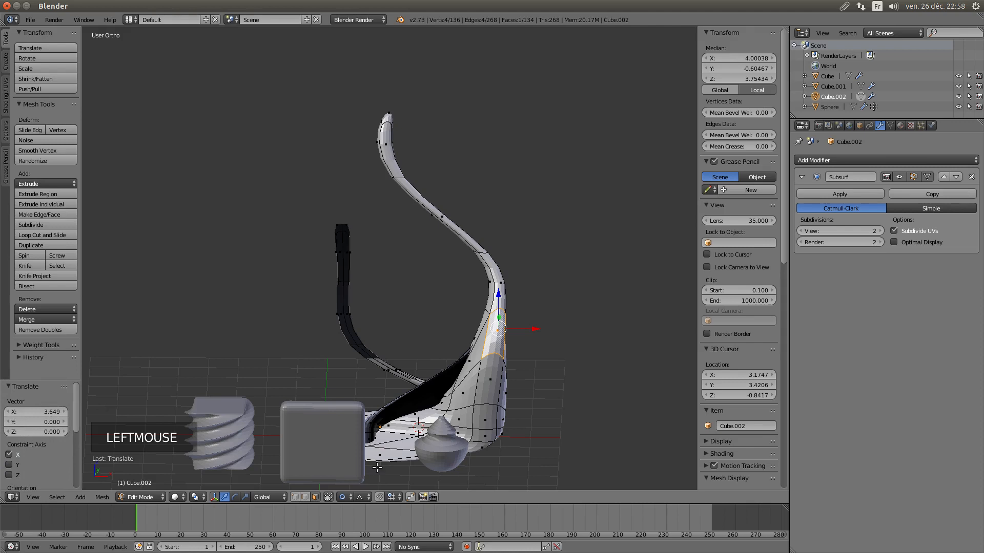